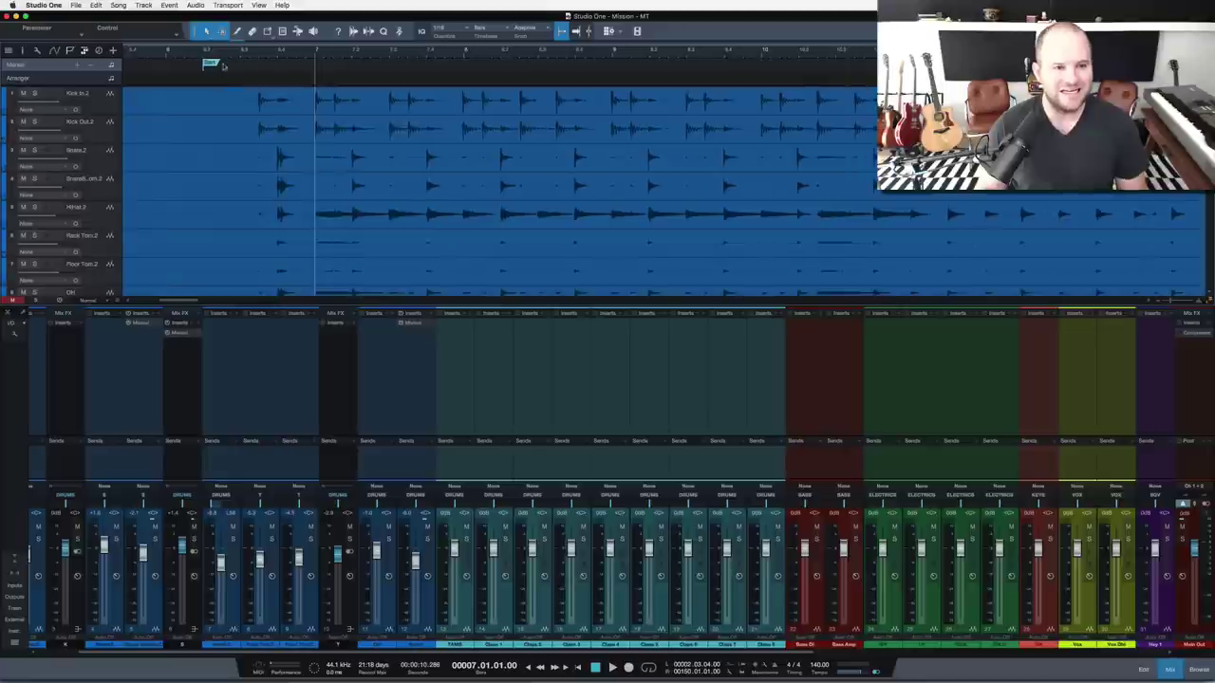
Select all the drum channels in the mixer, from Kick In.2 through the Room channel, including their buses
scroll(224, 62, down, 6)
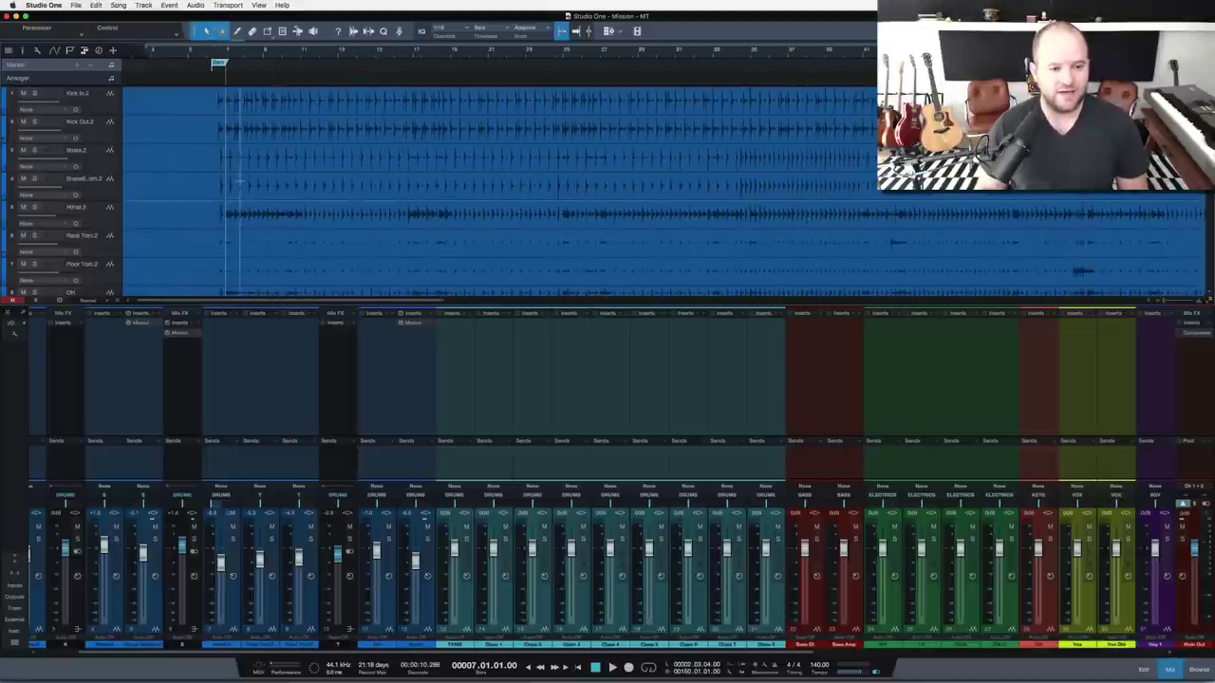
scroll(235, 201, down, 1)
scroll(215, 424, left, 2)
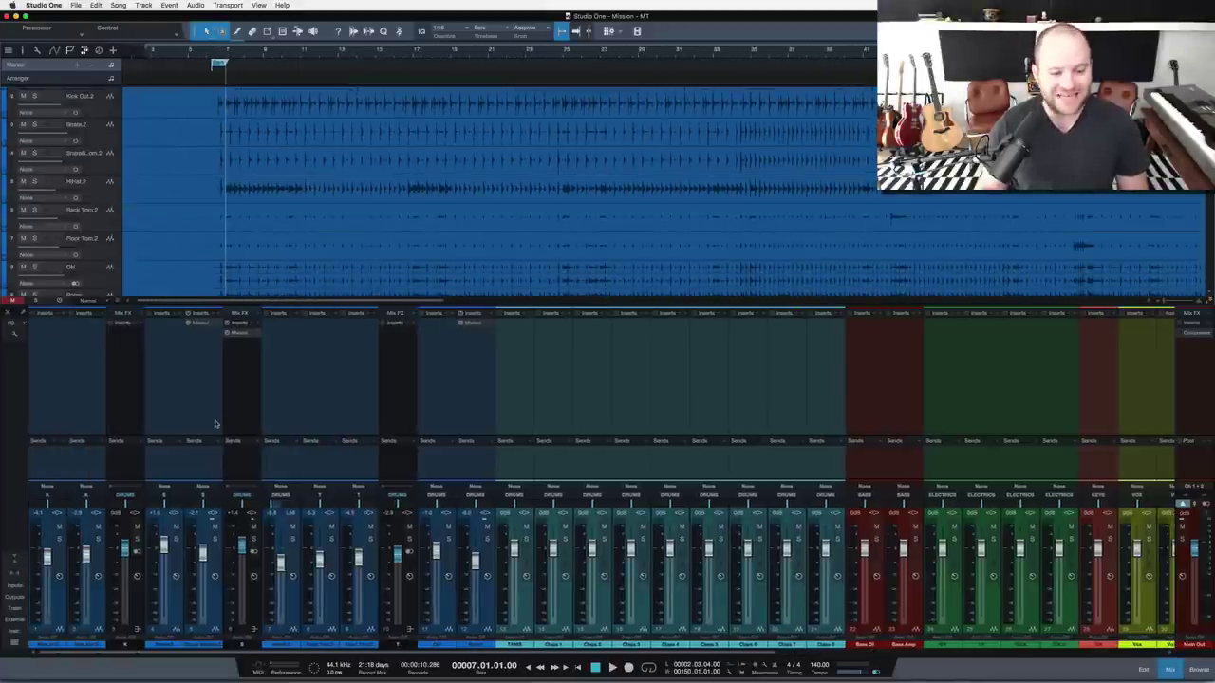
click(52, 422)
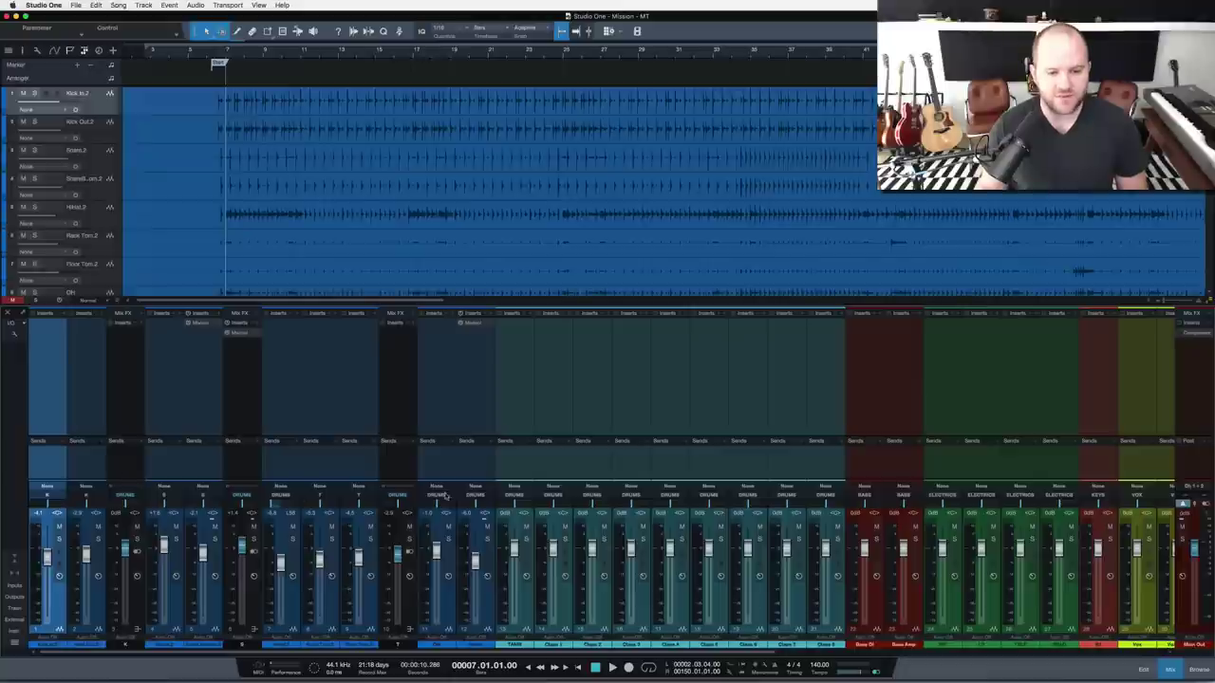
shift+click(471, 468)
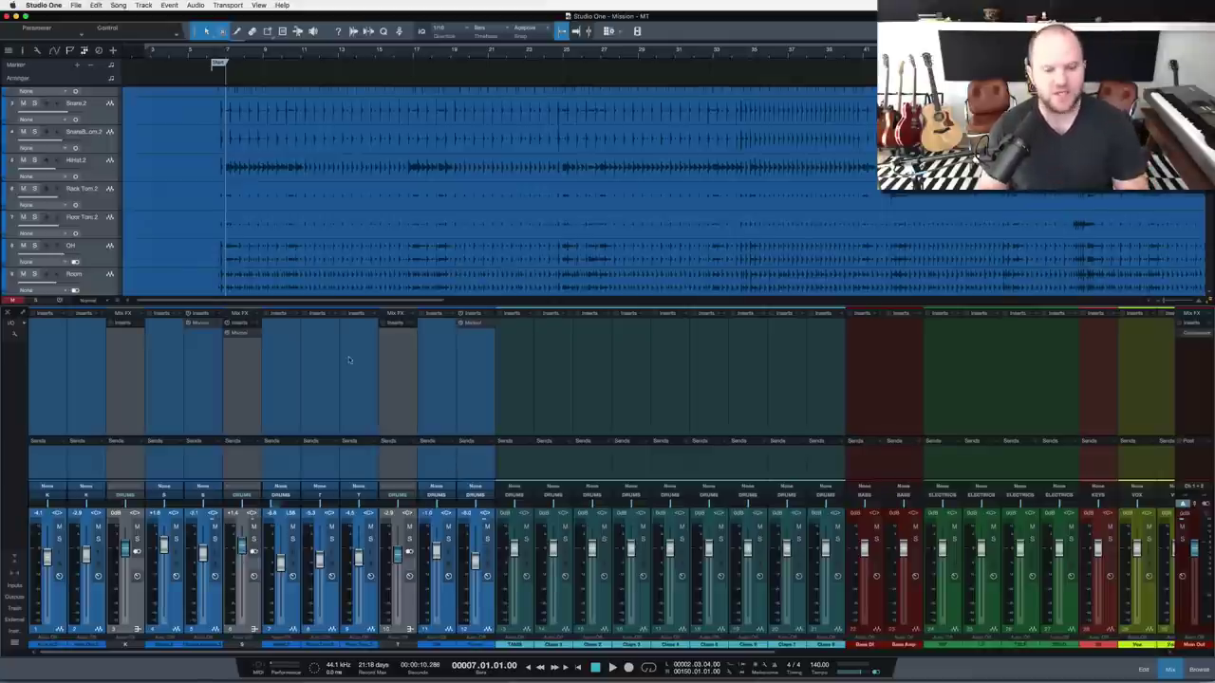
Switch the mixer to its compact view without inserts and select only the kick bus channel K
key(F3)
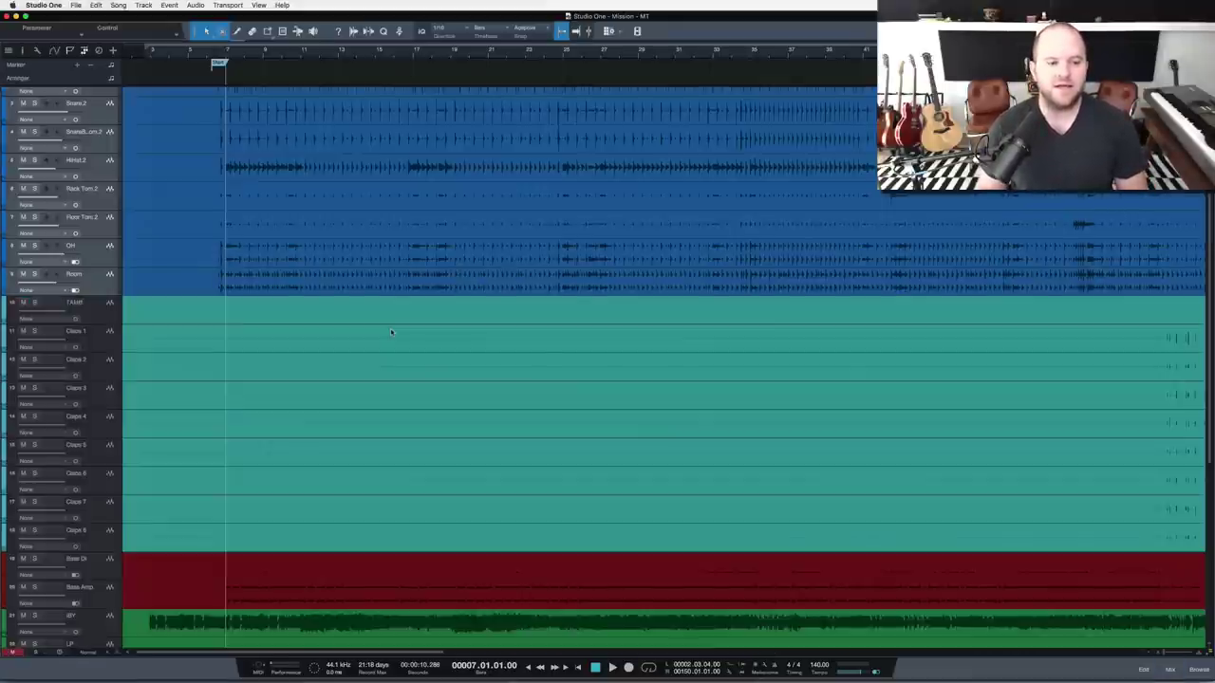
key(F3)
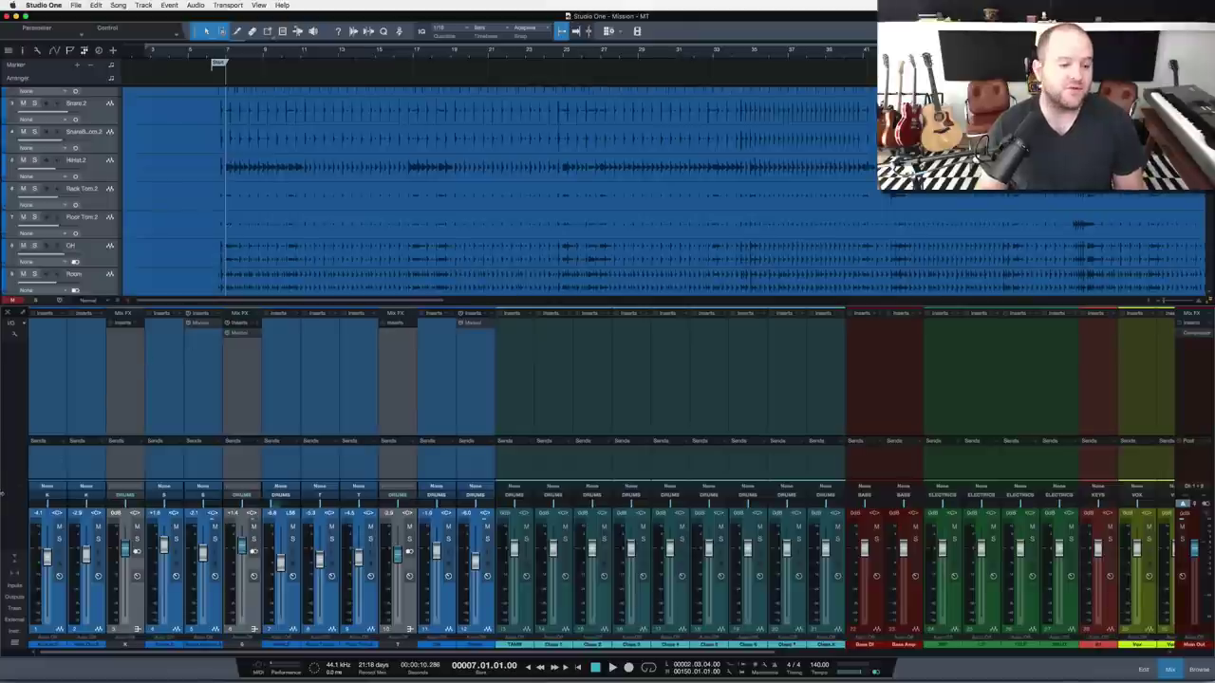
click(10, 556)
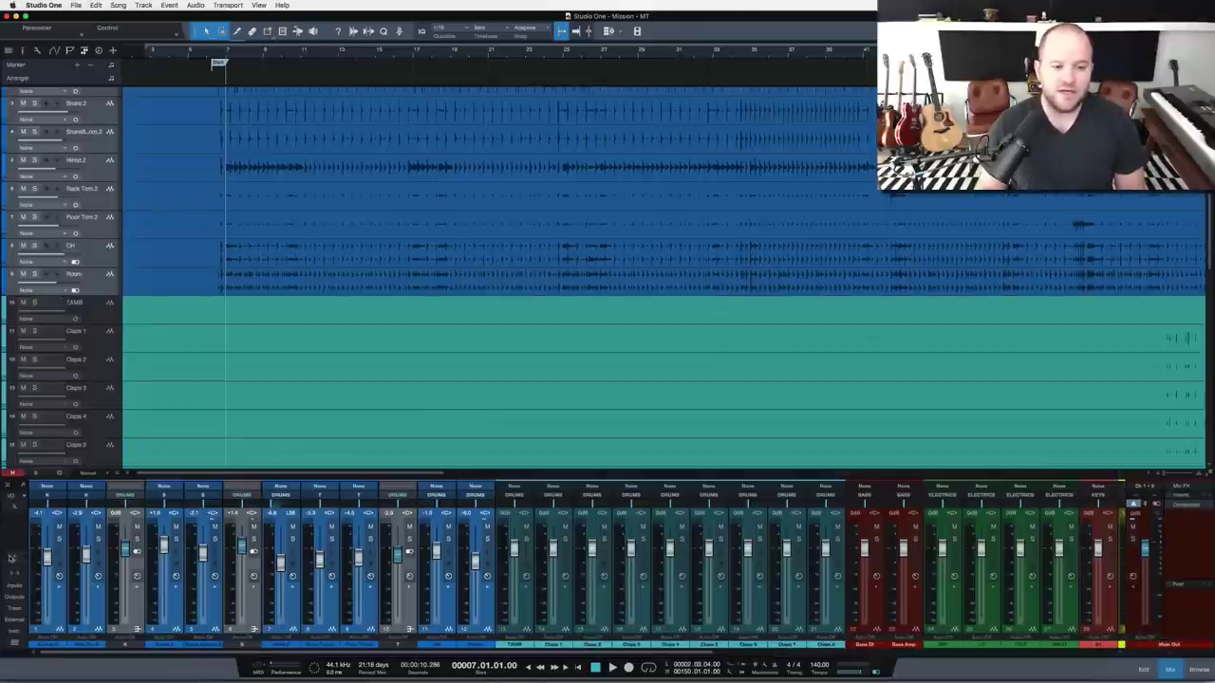
click(133, 632)
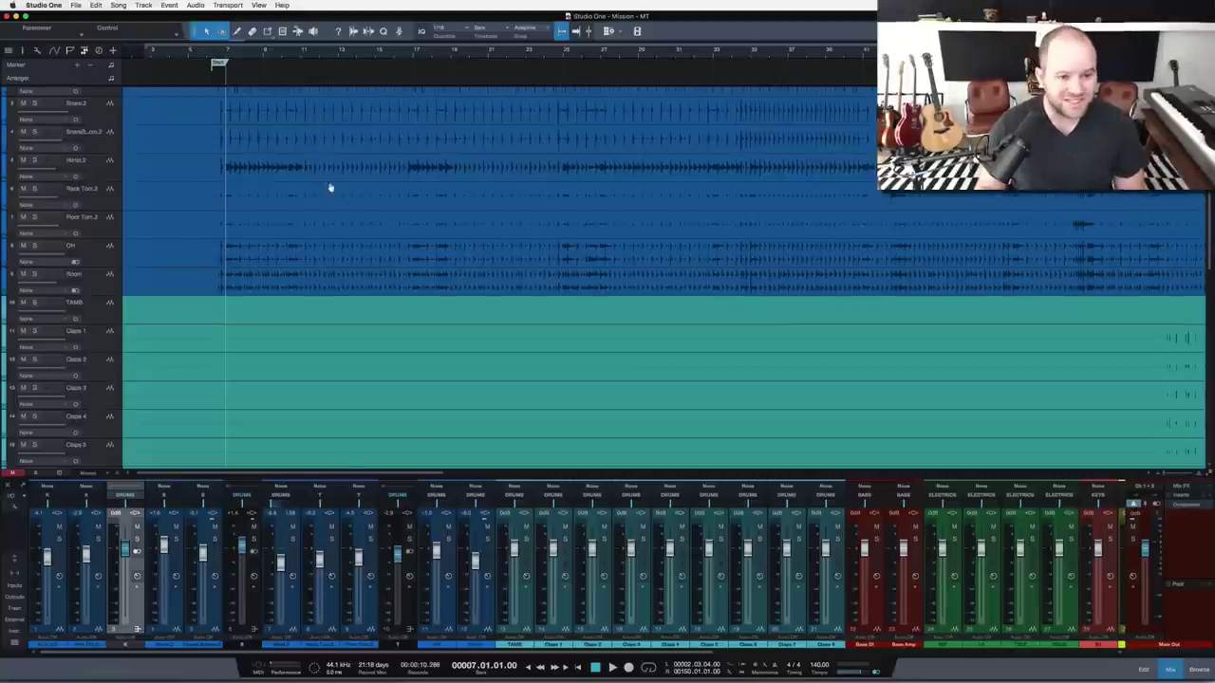
Place the playhead at bar 6 and reduce the arrangement's track heights to fit more tracks
click(210, 60)
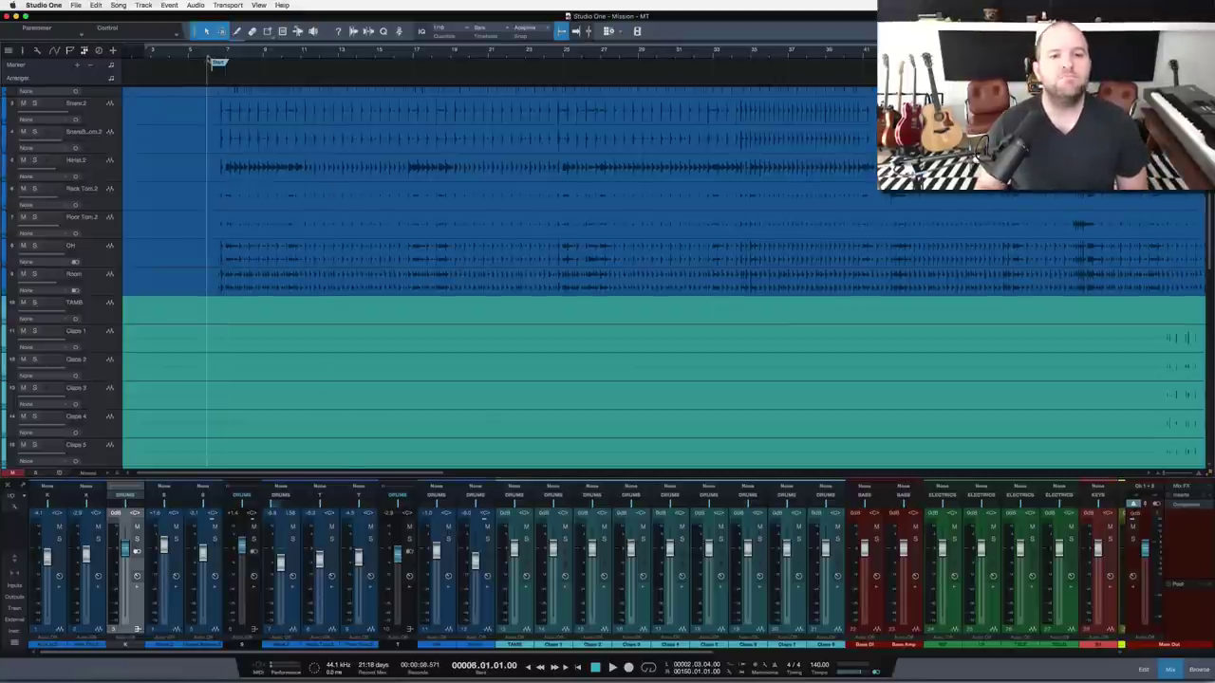
key(shift+w)
key(shift+w)
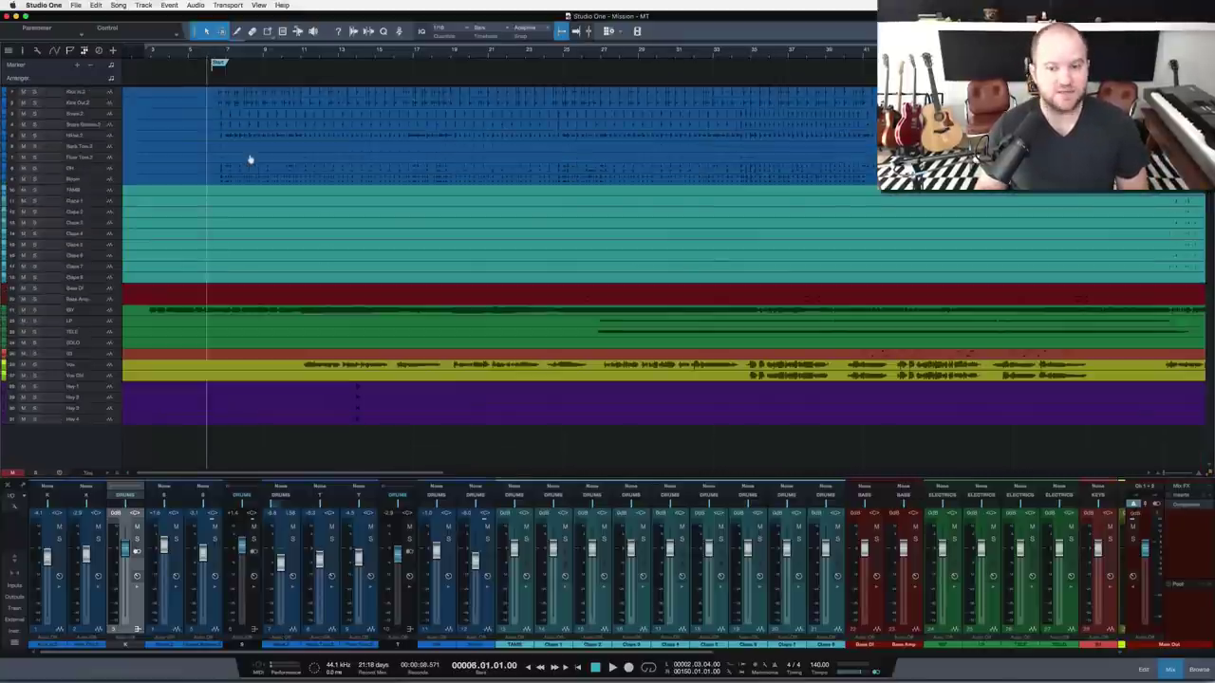
key(shift+e)
key(shift+e)
key(shift+w)
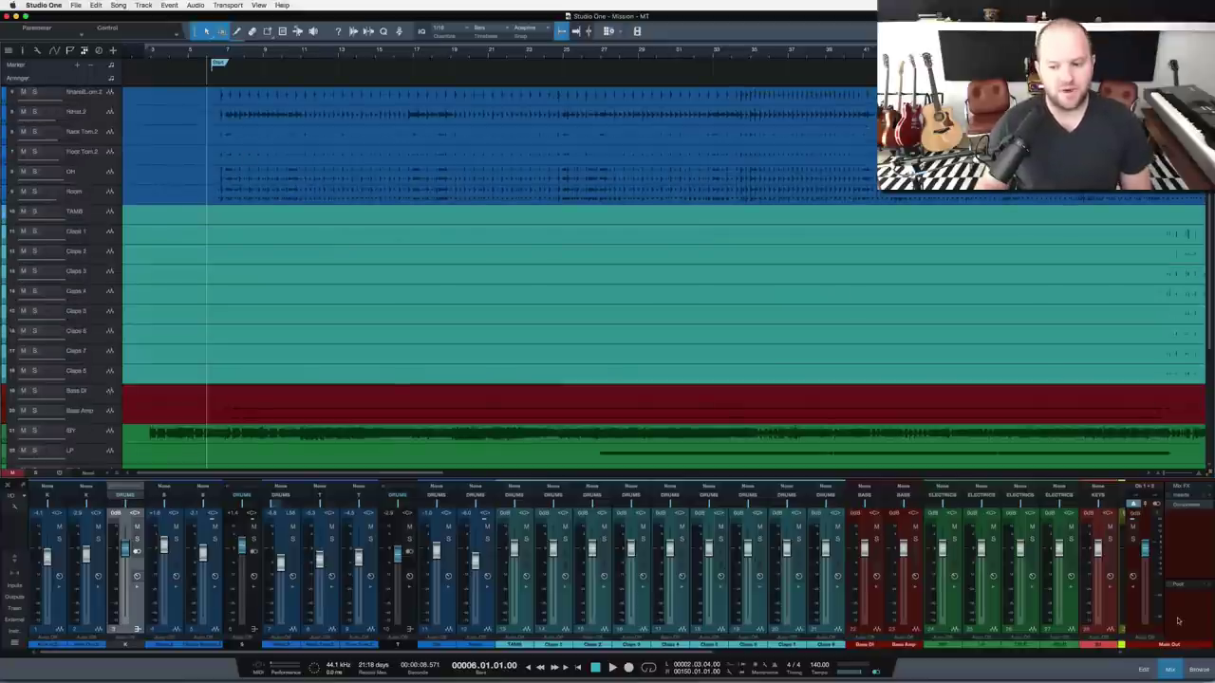
Collapse the expanded Main Out channel and hide the mixer to give the arrangement the full window
click(1159, 615)
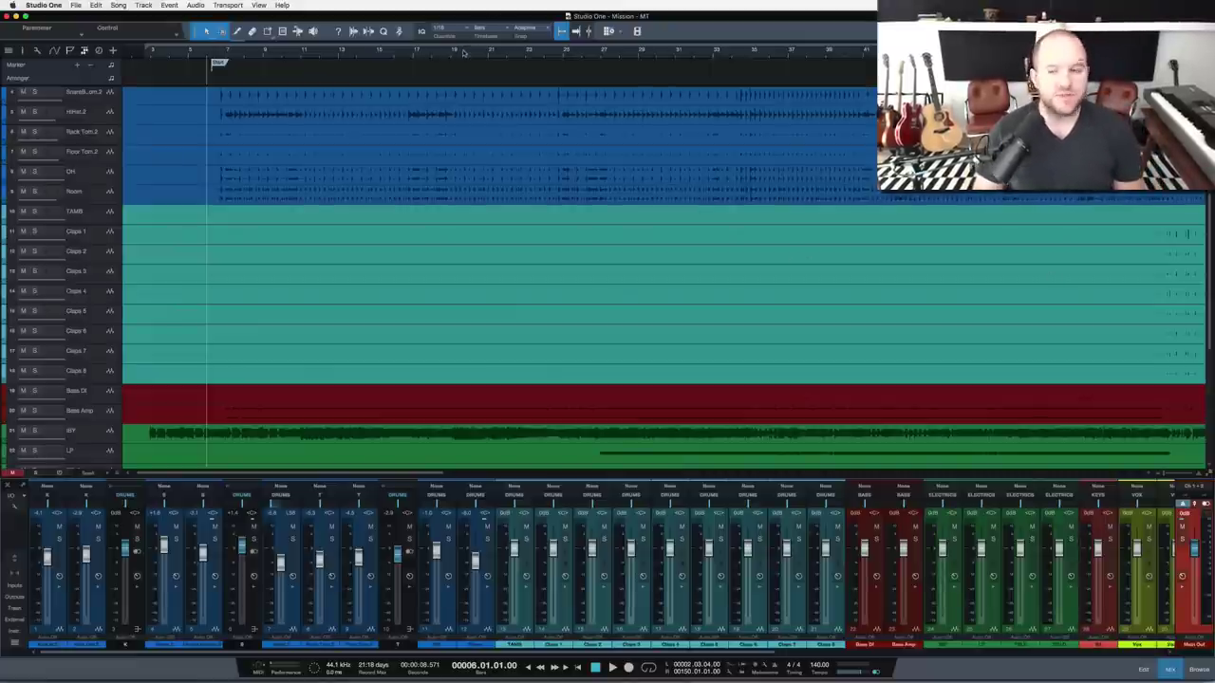
drag(463, 51, 464, 42)
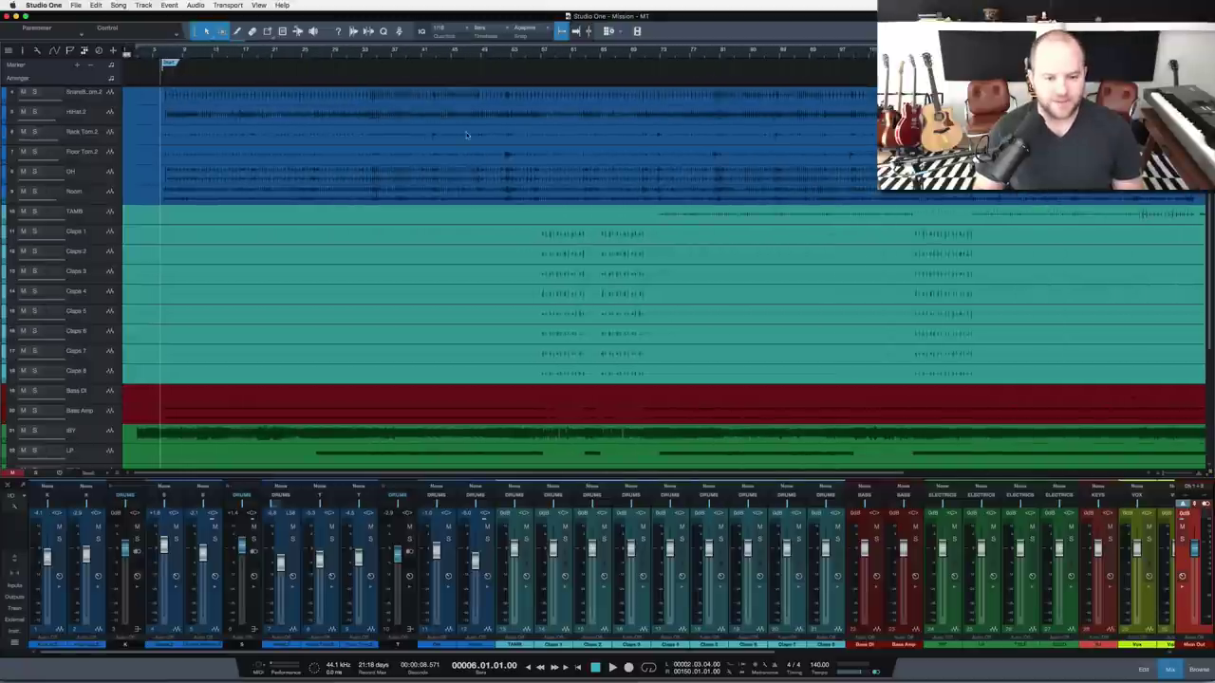
key(F3)
scroll(482, 168, up, 2)
scroll(482, 167, down, 5)
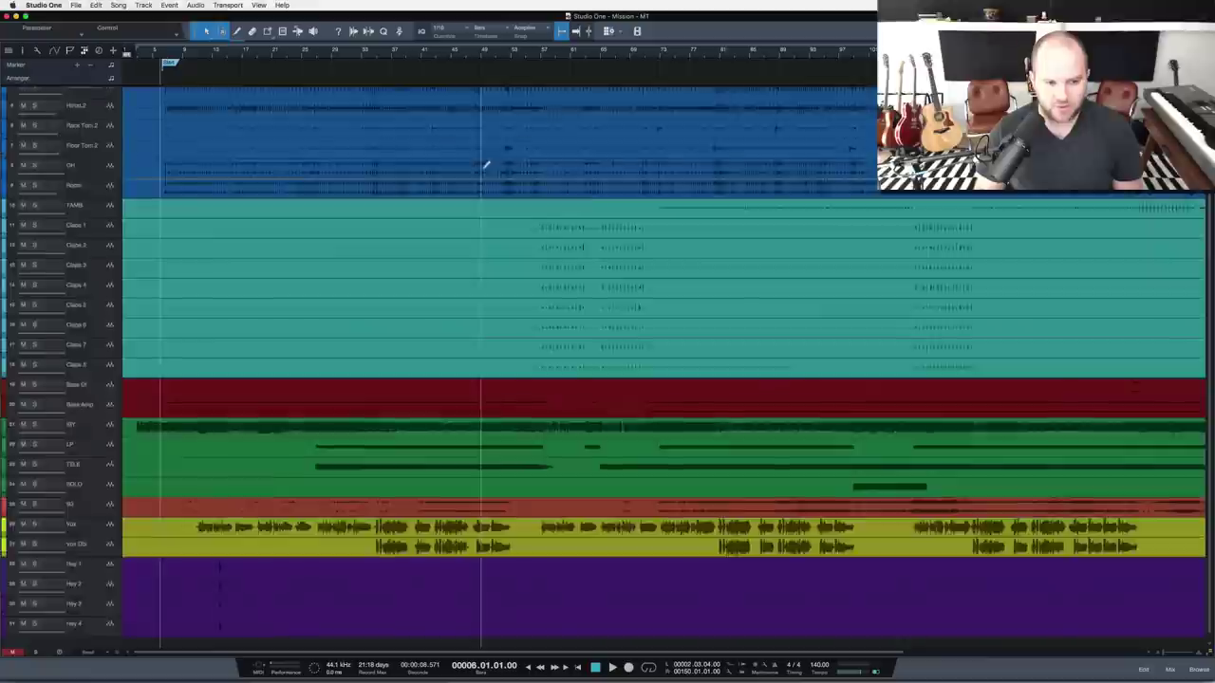
Adjust the track heights so the waveforms are readable, and play a passage of the song from bar 6
key(shift+e)
key(shift+w)
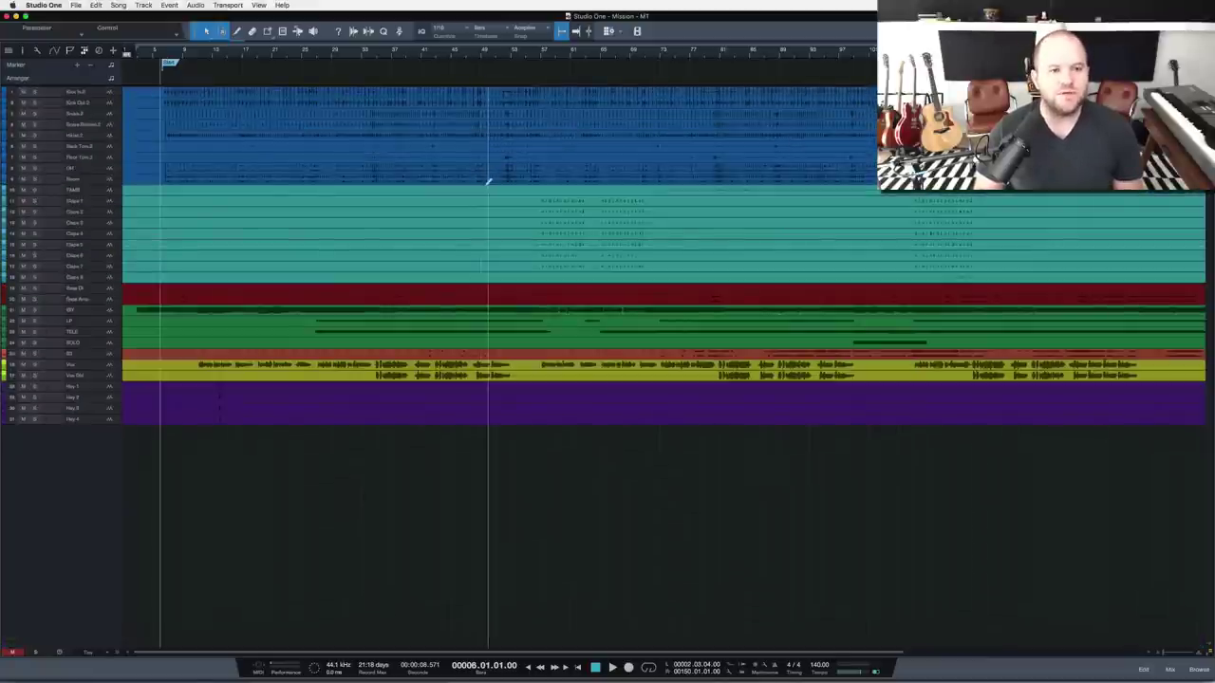
key(shift+e)
key(shift+e)
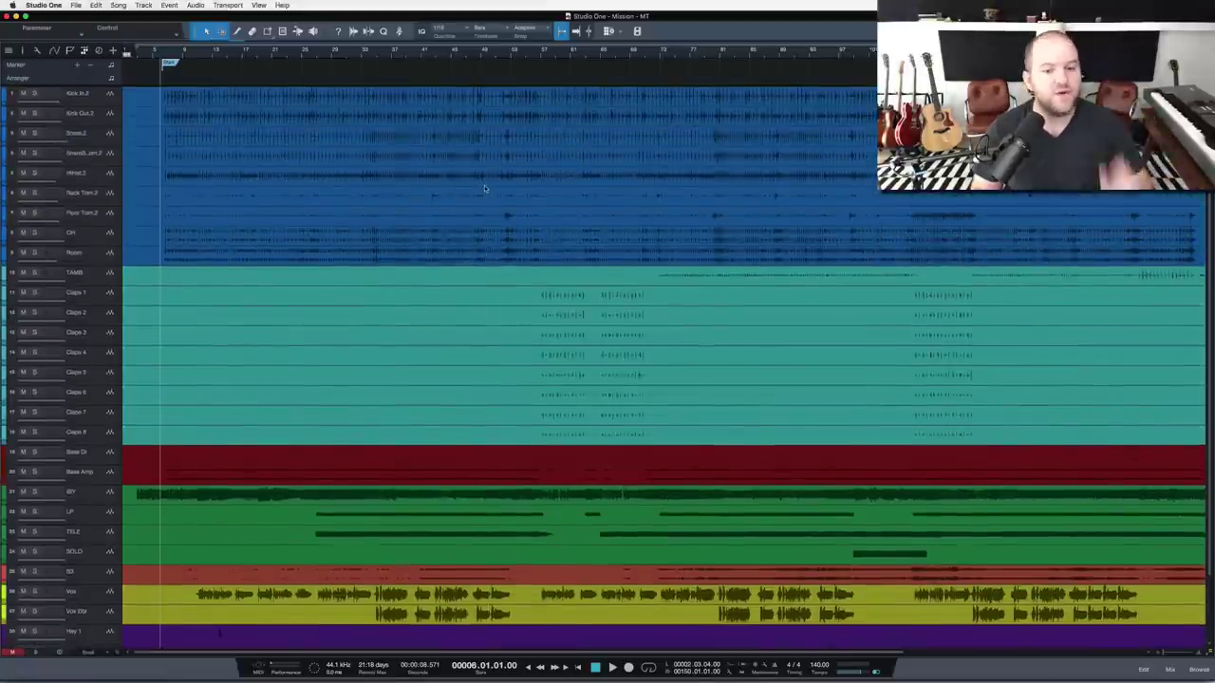
key(space)
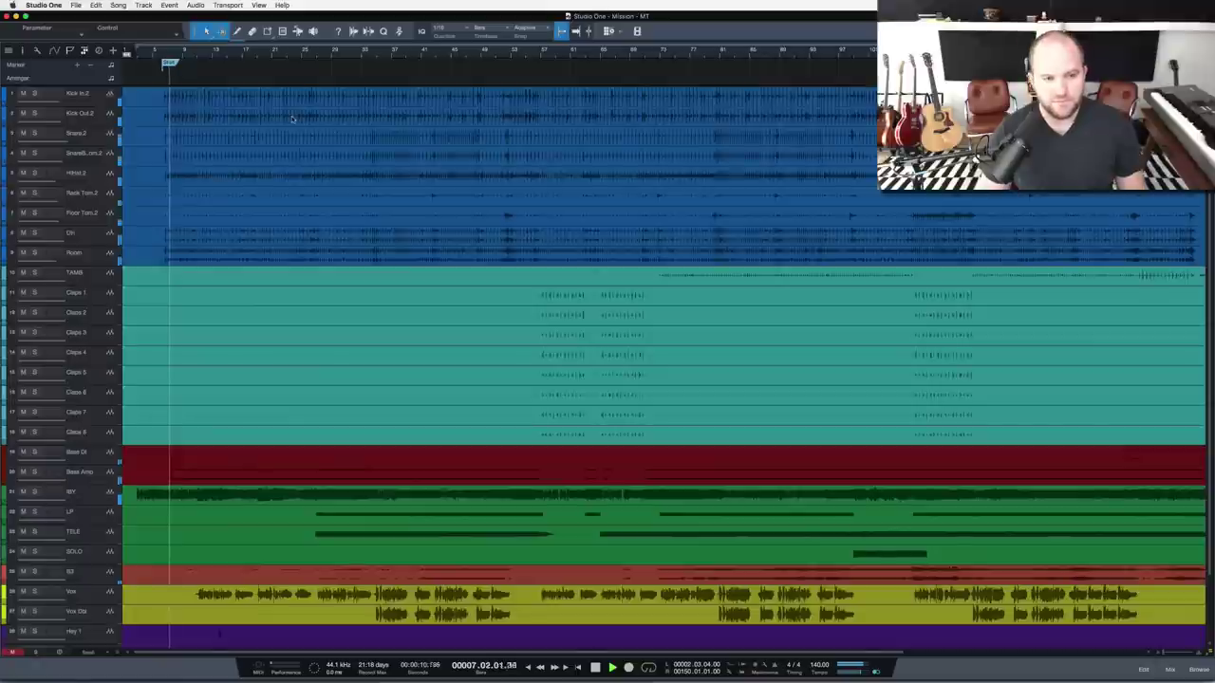
key(space)
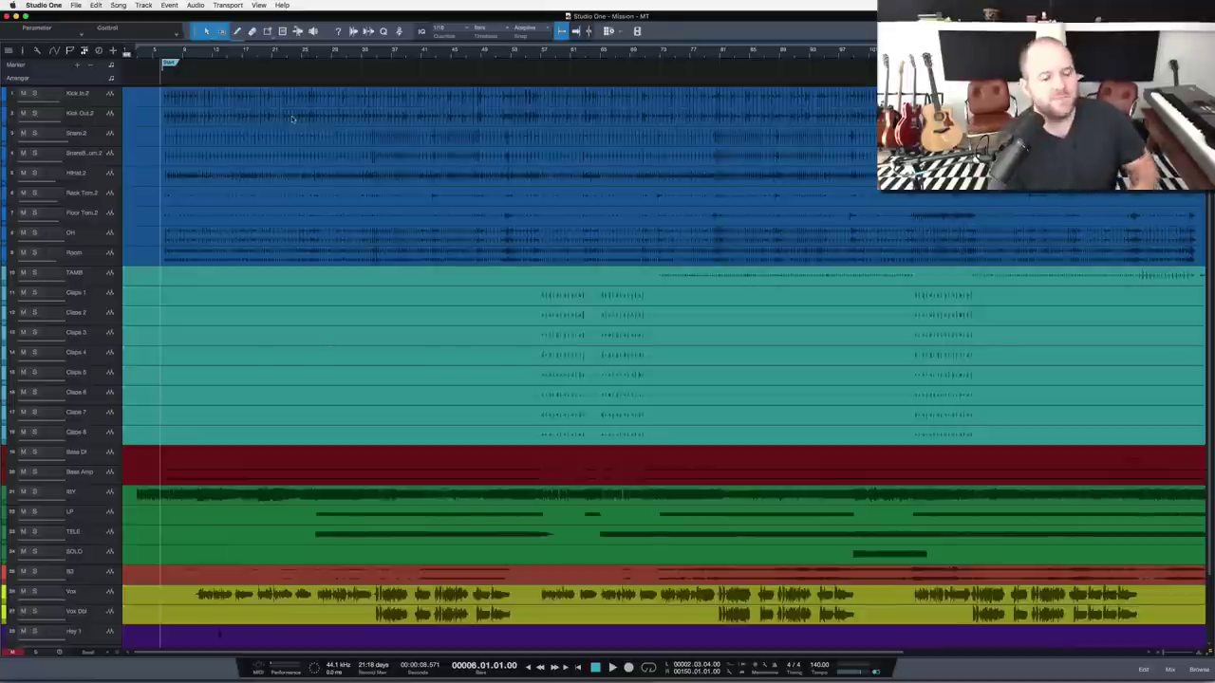
Show the mixer in its large view with inserts, solo the Kick In.2 track and audition it from bar 6
key(F3)
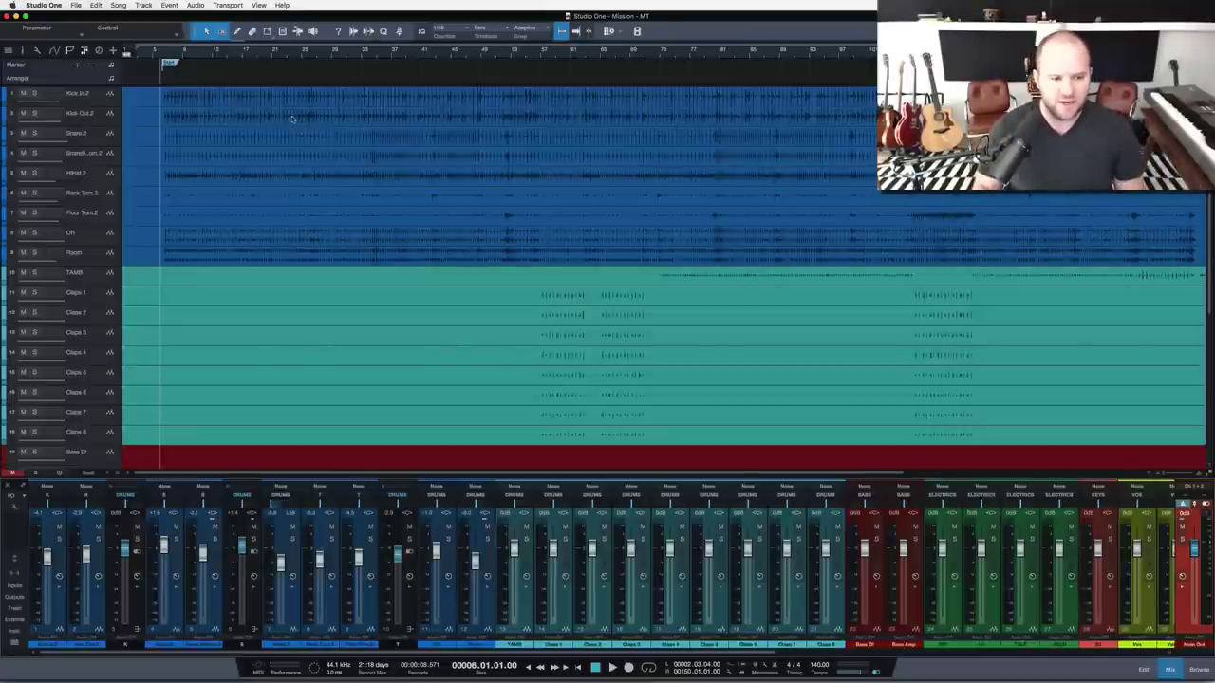
click(16, 558)
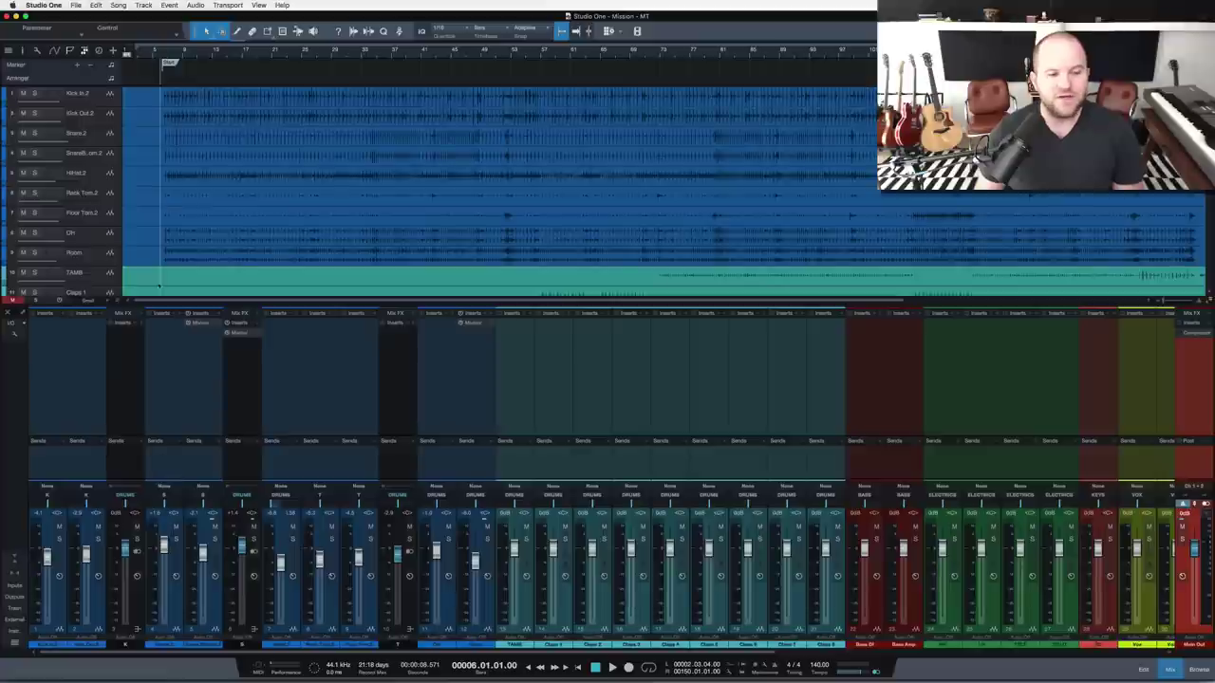
click(59, 538)
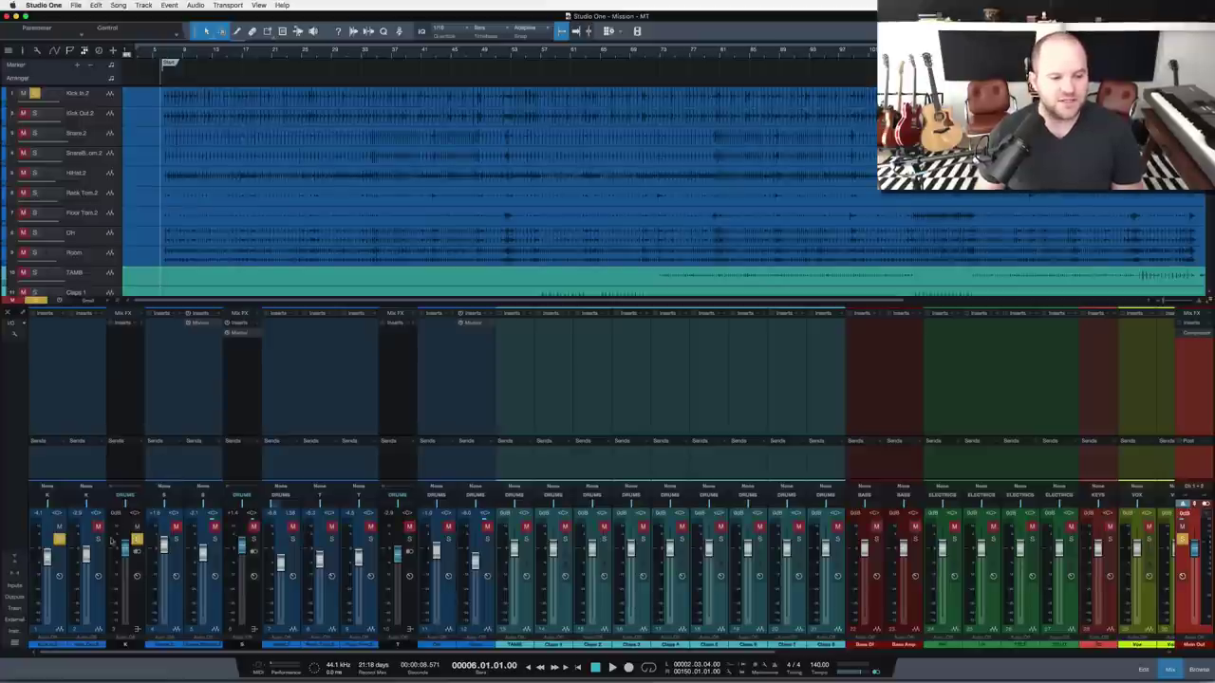
key(space)
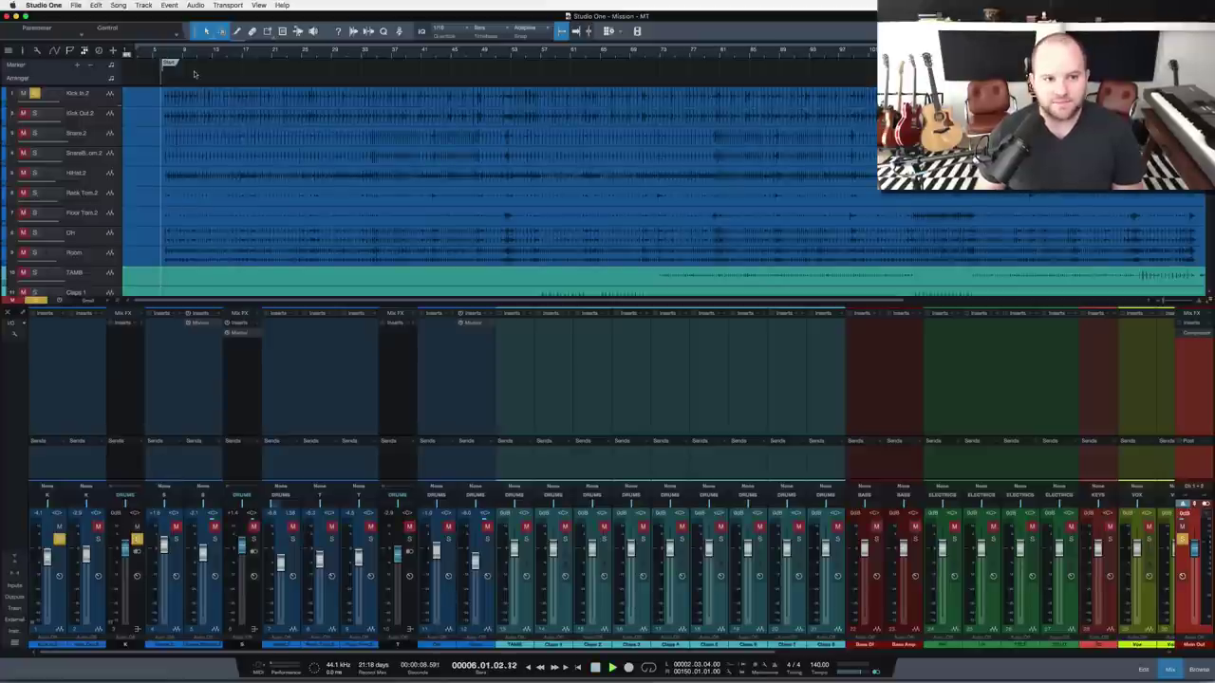
drag(164, 52, 161, 82)
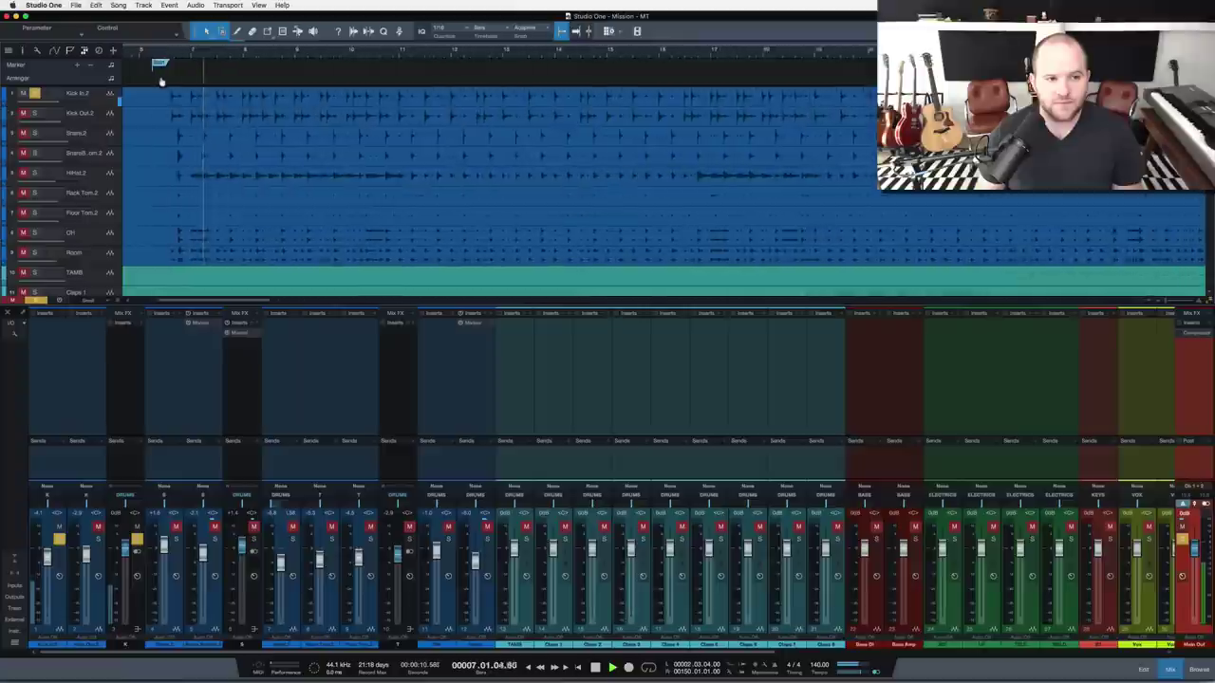
key(space)
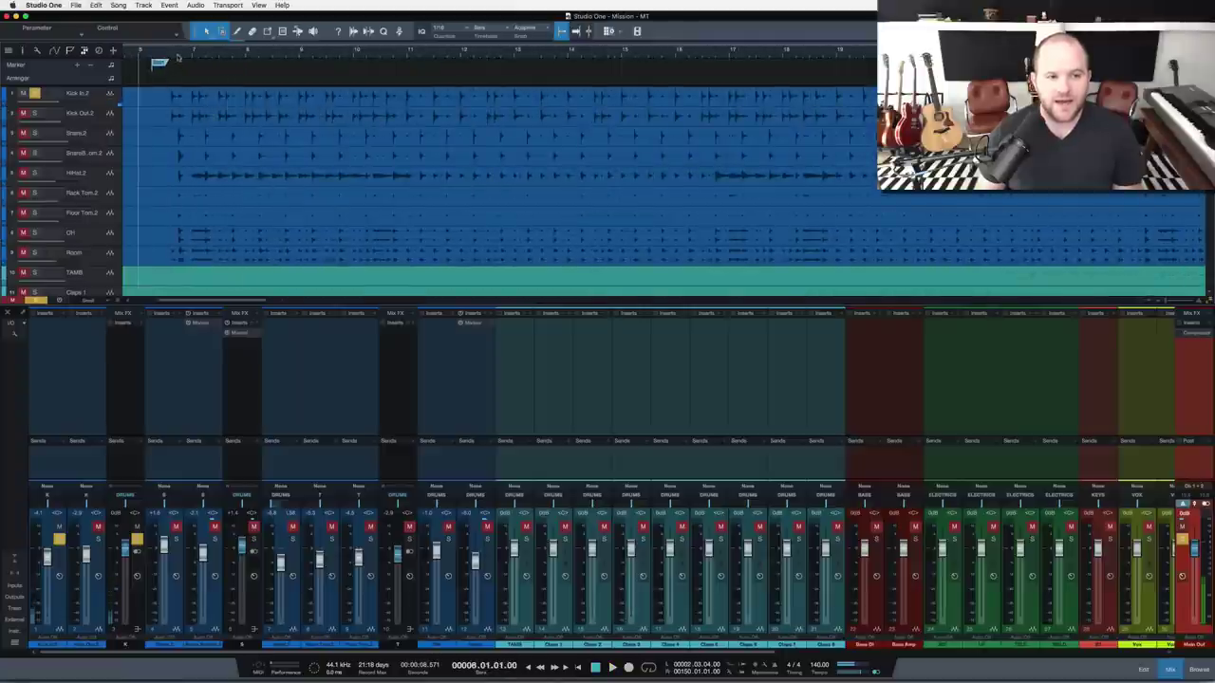
Move the Start marker from bar 6 to the very beginning of the song
scroll(163, 60, down, 5)
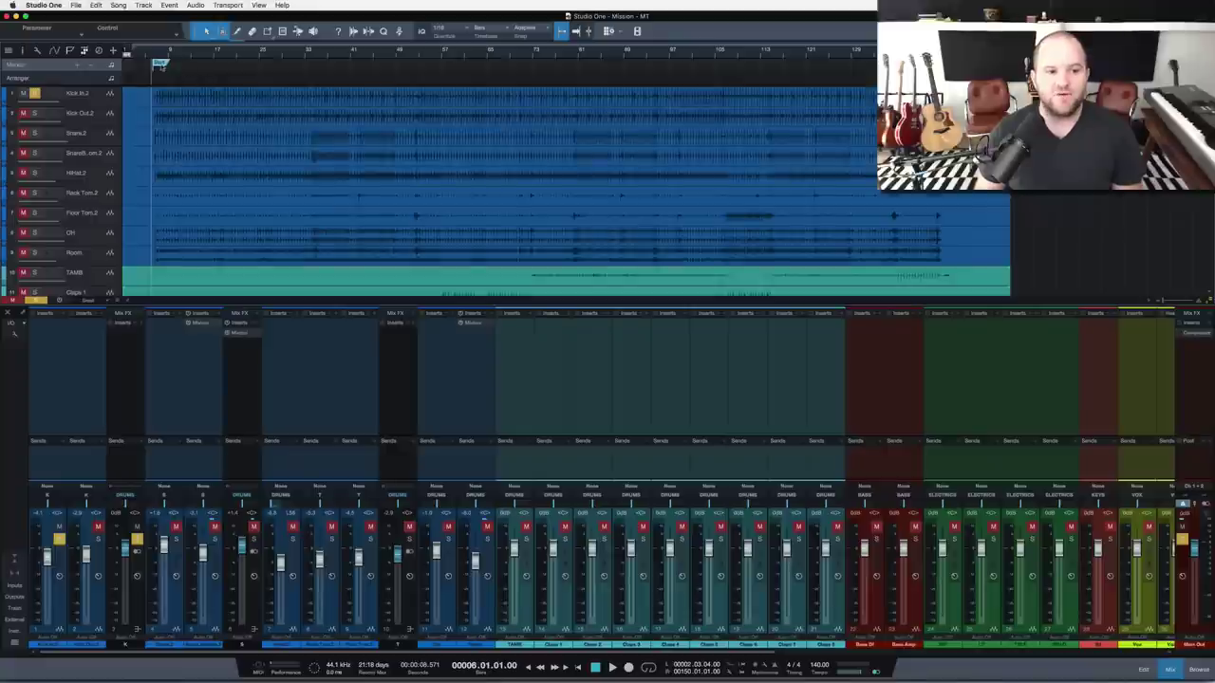
drag(158, 63, 124, 66)
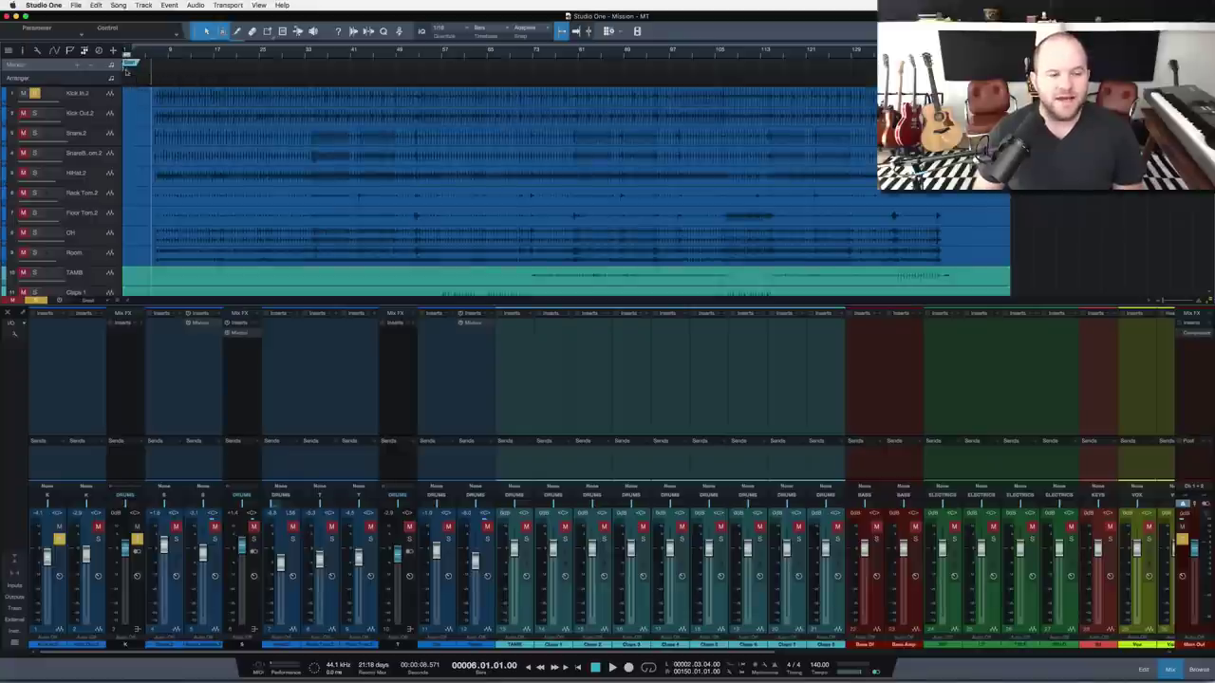
Solo the Kick Out.2 track instead of Kick In.2 and audition it from bar 12
click(34, 93)
click(34, 113)
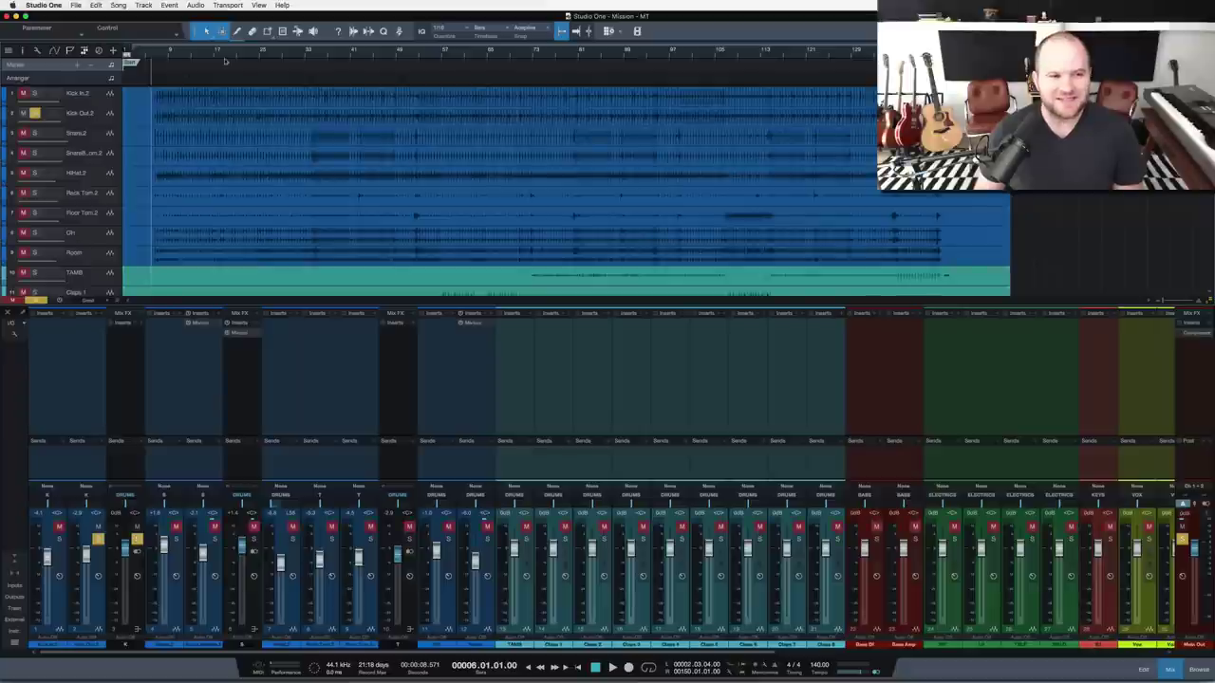
click(185, 58)
key(space)
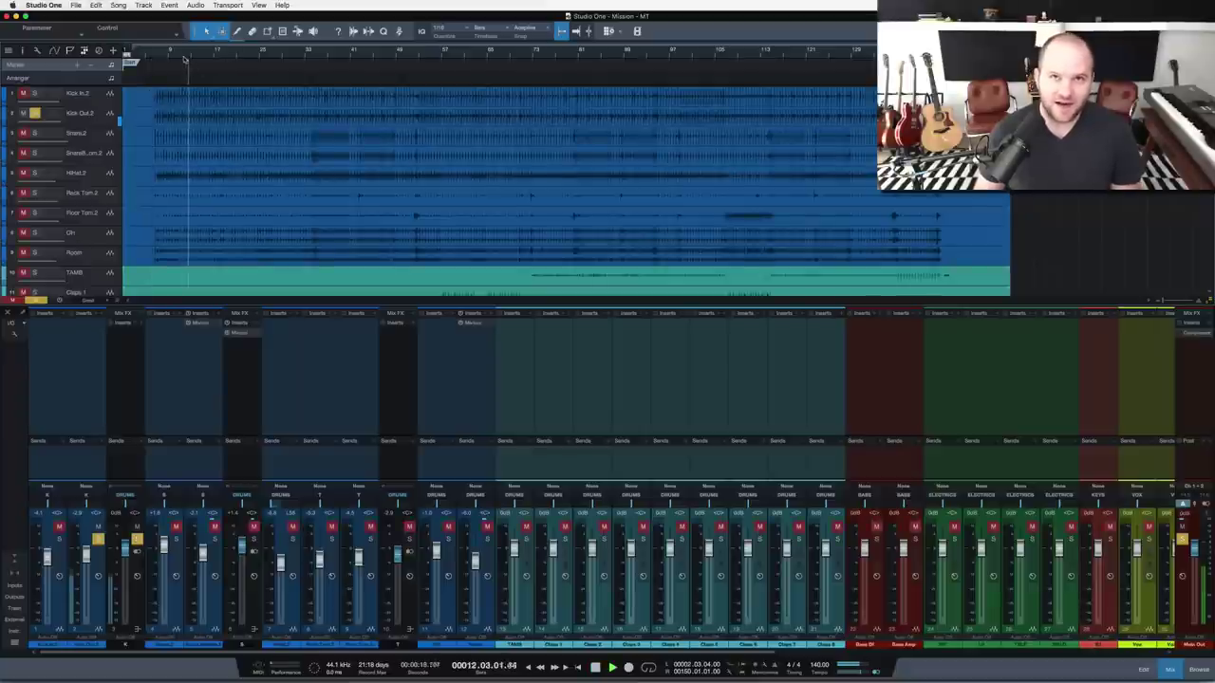
key(space)
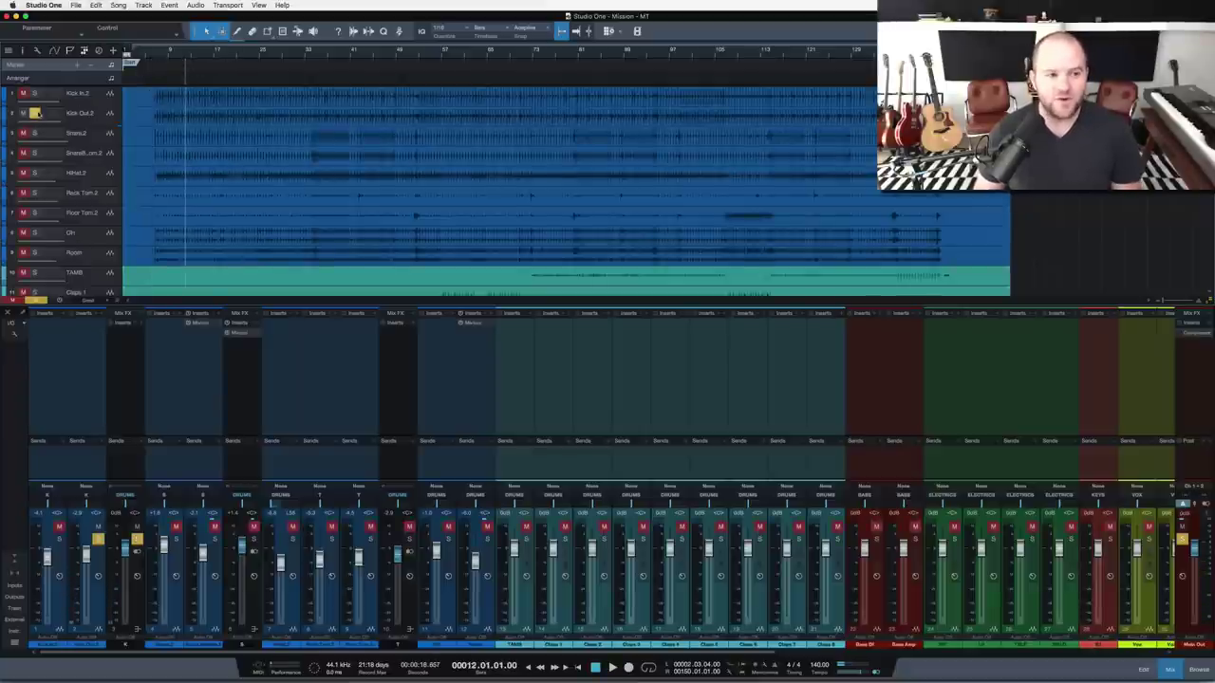
Clear the Kick Out.2 solo and bring the instrument buses and the reverb and delay channels into view in the mixer
click(34, 113)
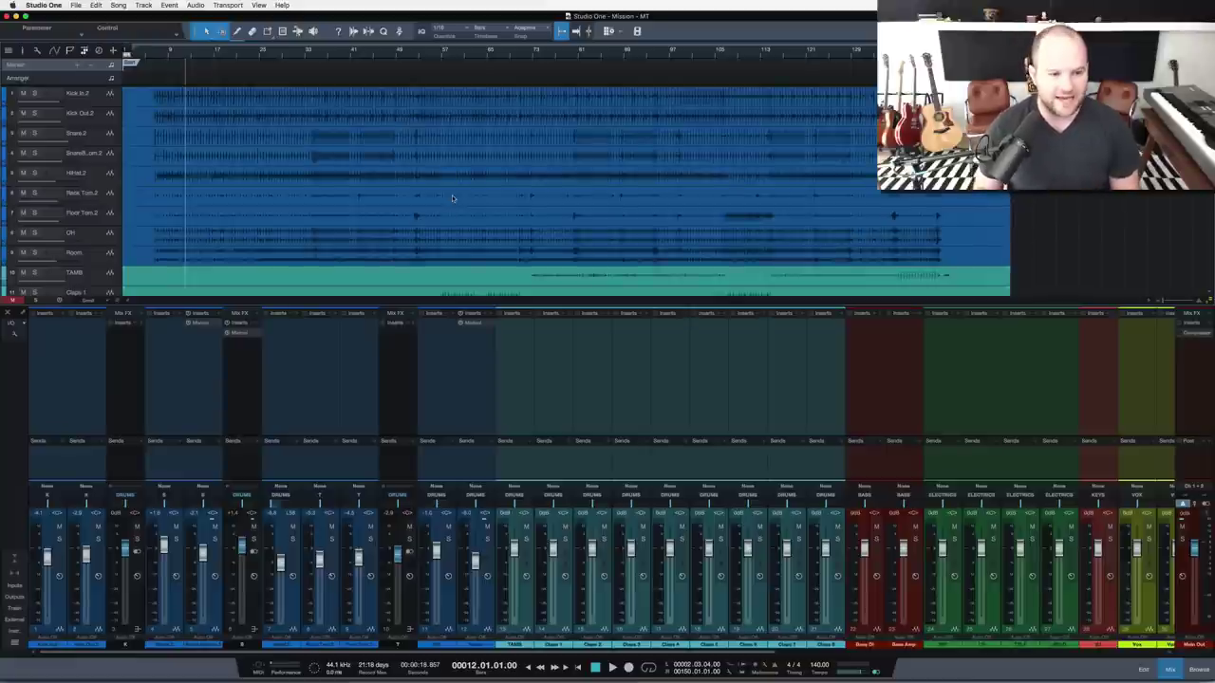
scroll(482, 401, right, 10)
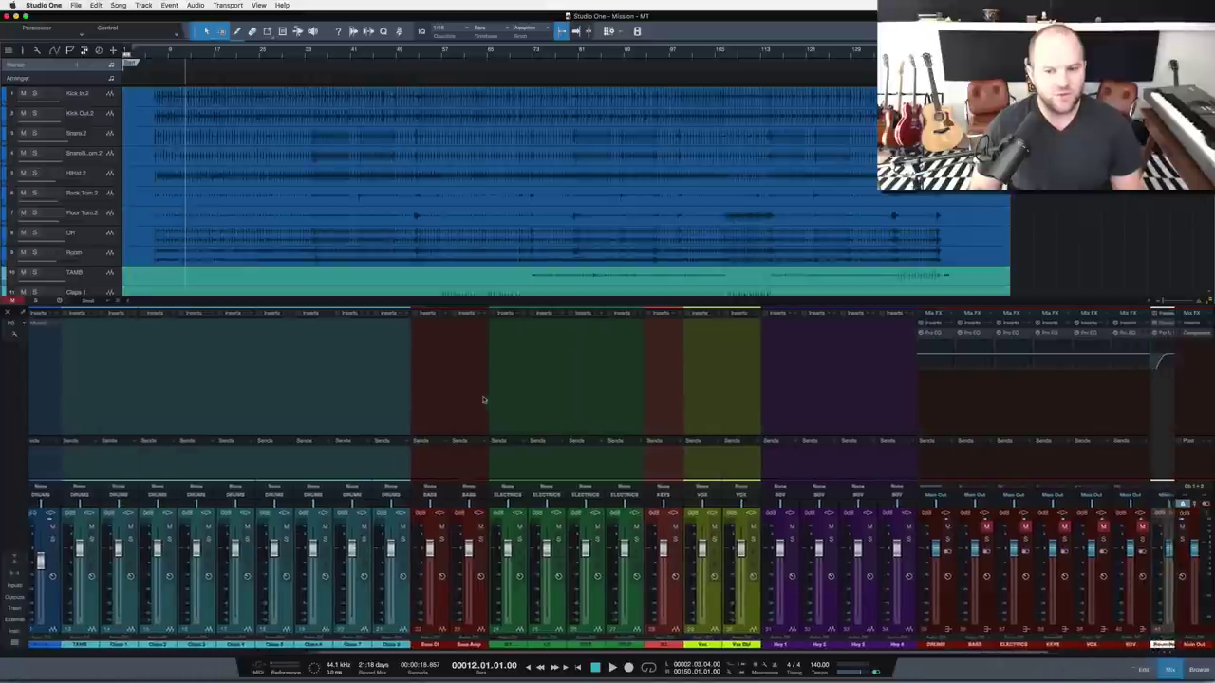
scroll(482, 401, right, 5)
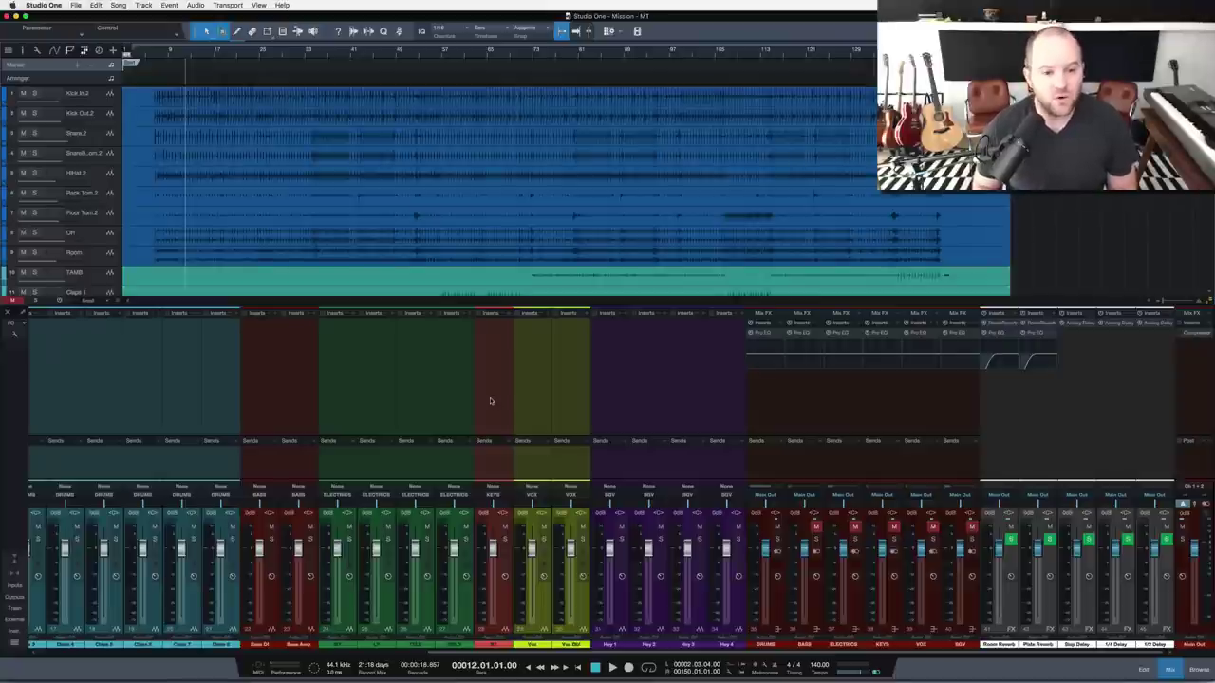
Hide the mixer and resize the tracks so the whole arrangement, from Kick In.2 to Hey 4, fits vertically
key(F3)
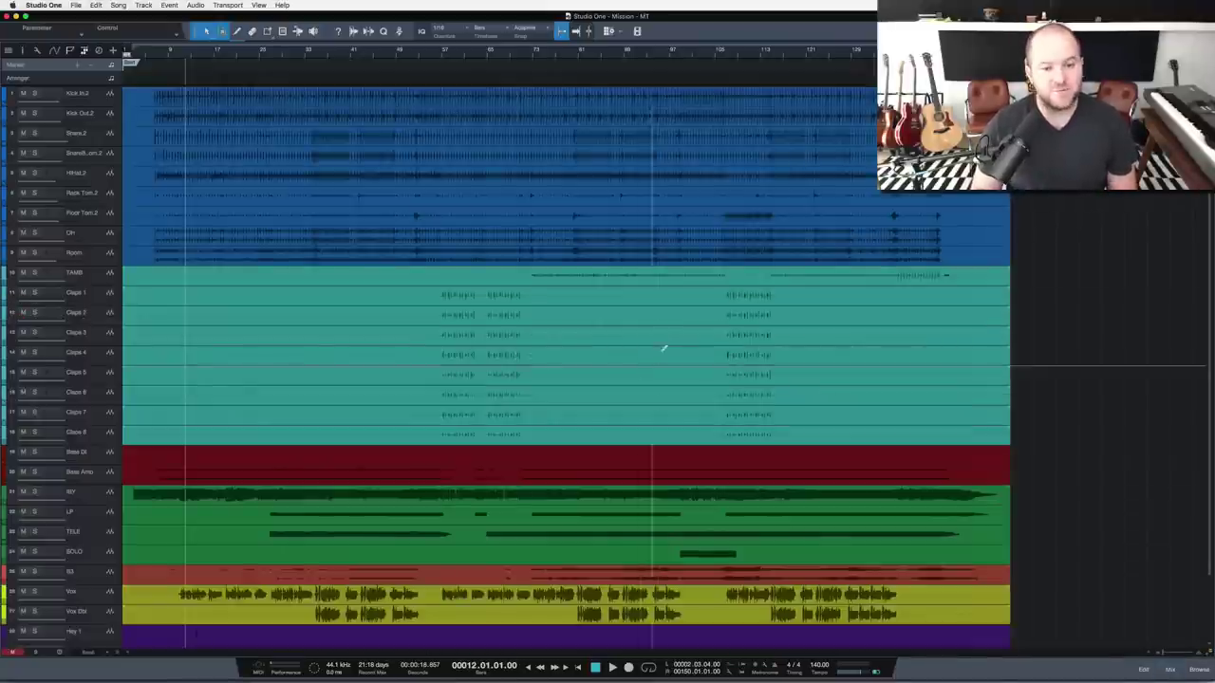
scroll(662, 351, down, 5)
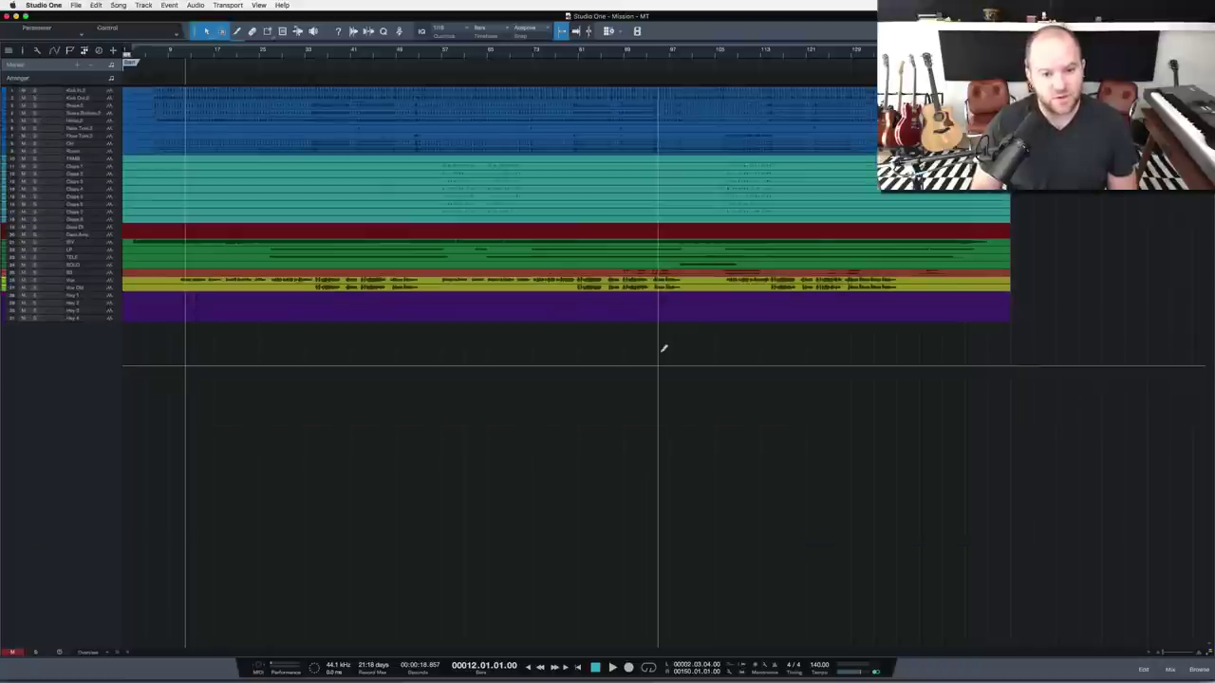
scroll(661, 351, up, 4)
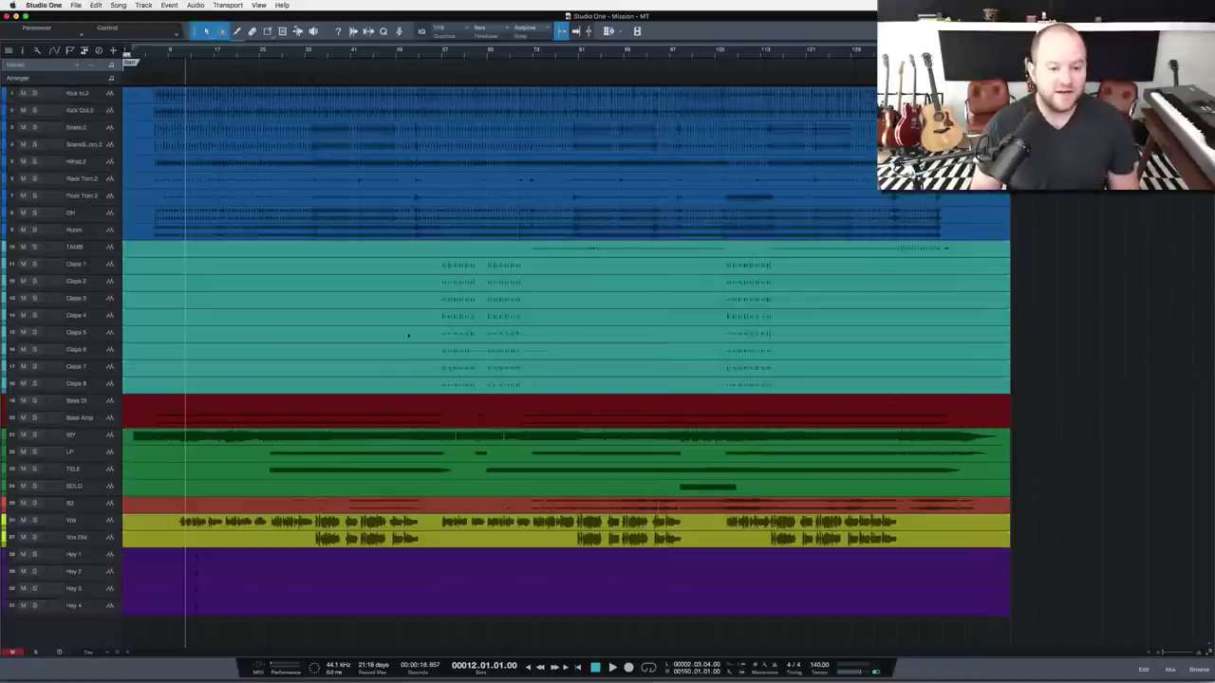
Select the IBY, LP and TELE guitar tracks and show the mixer at its compact height, without the insert and send racks
click(211, 454)
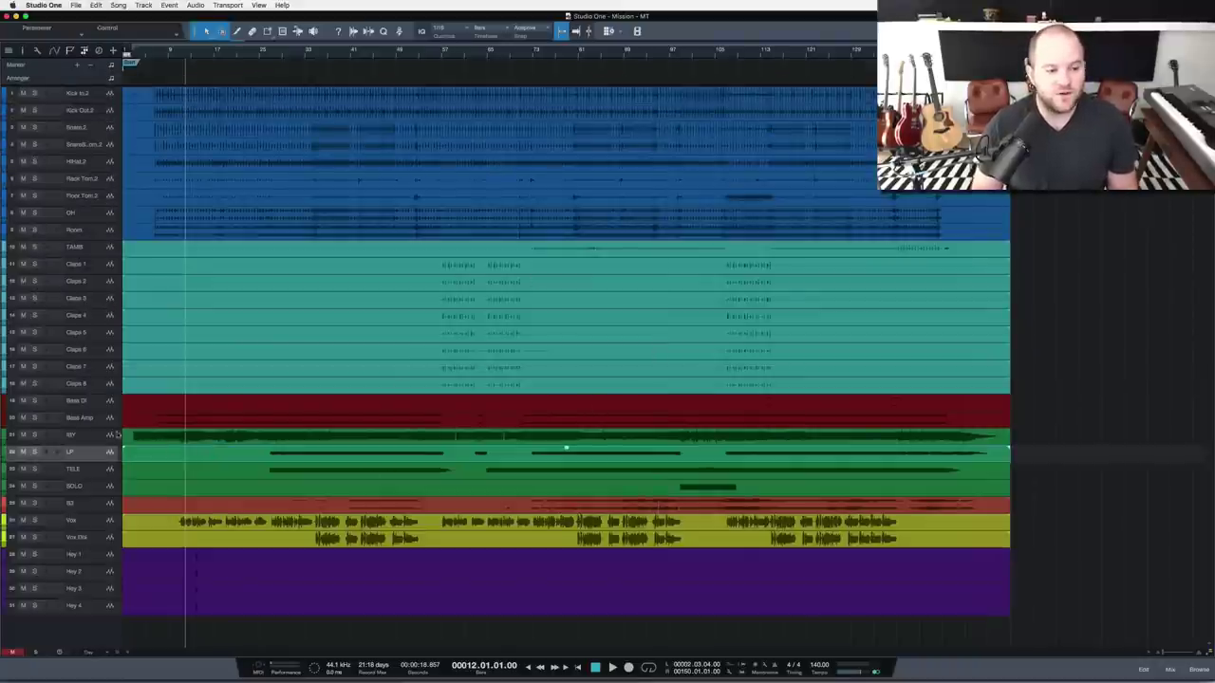
key(Up)
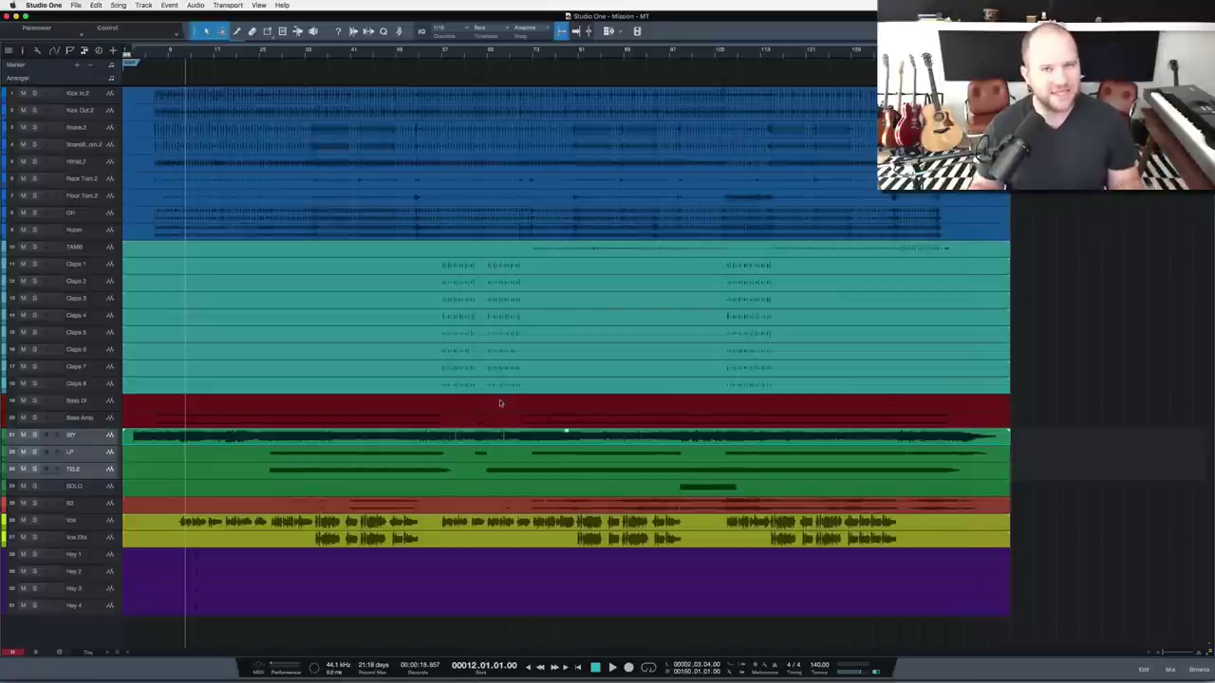
key(F3)
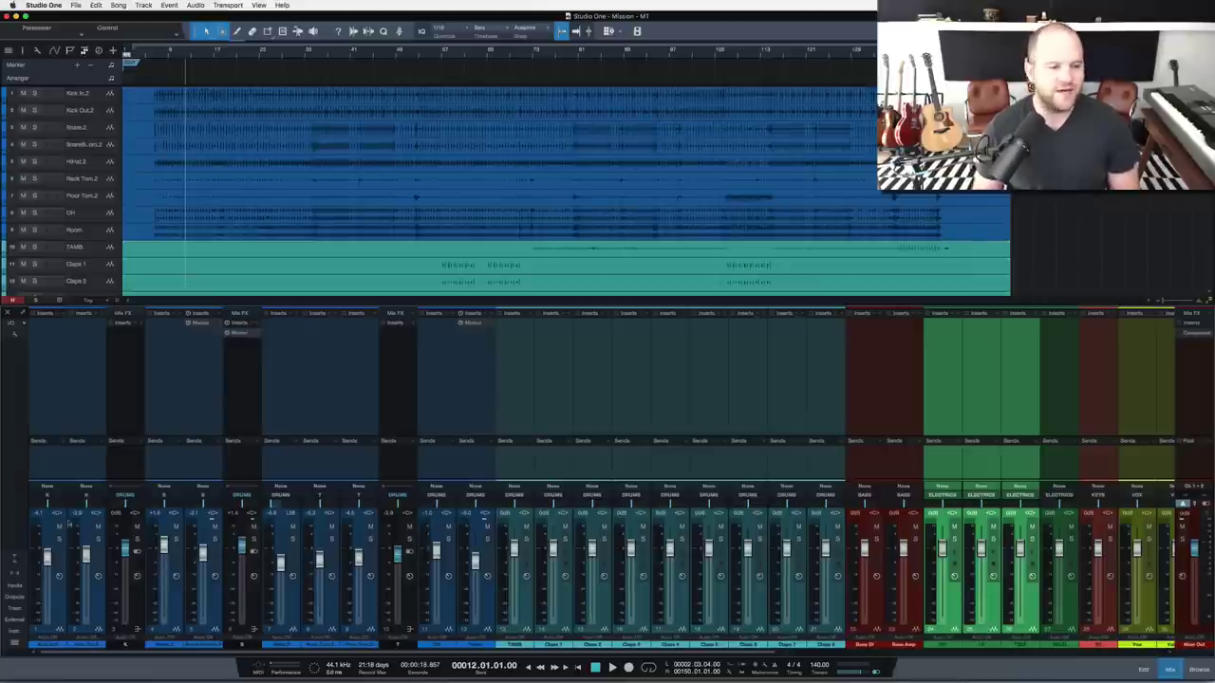
click(12, 560)
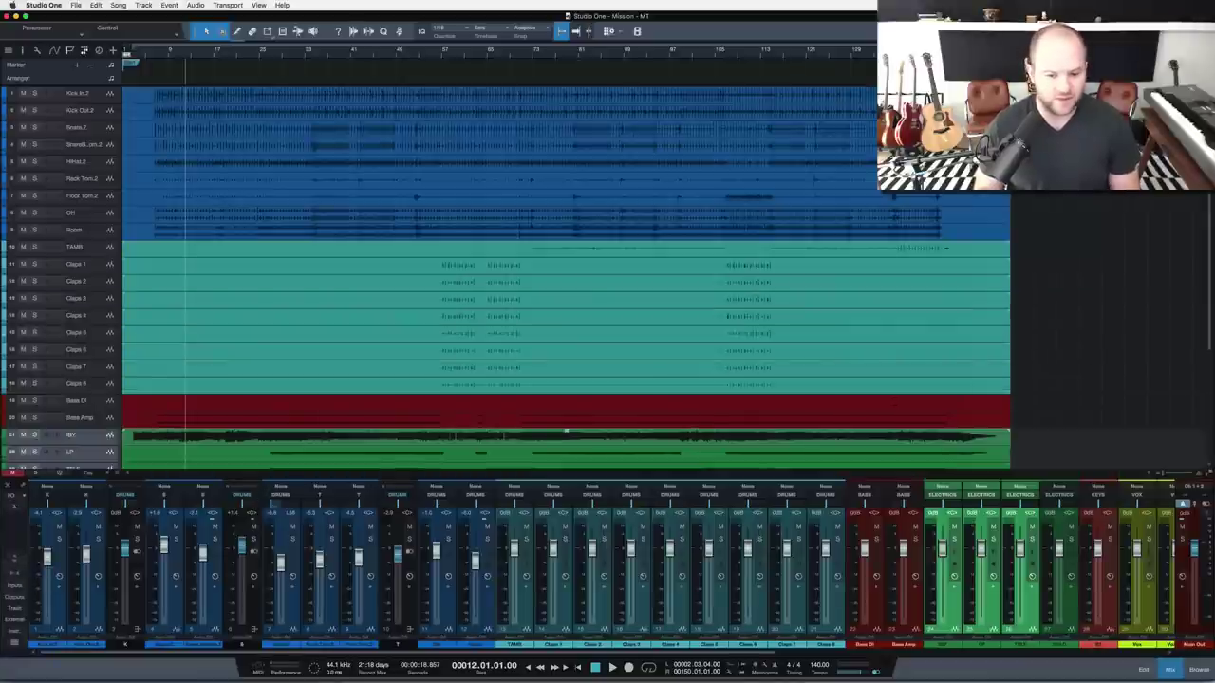
scroll(749, 437, down, 5)
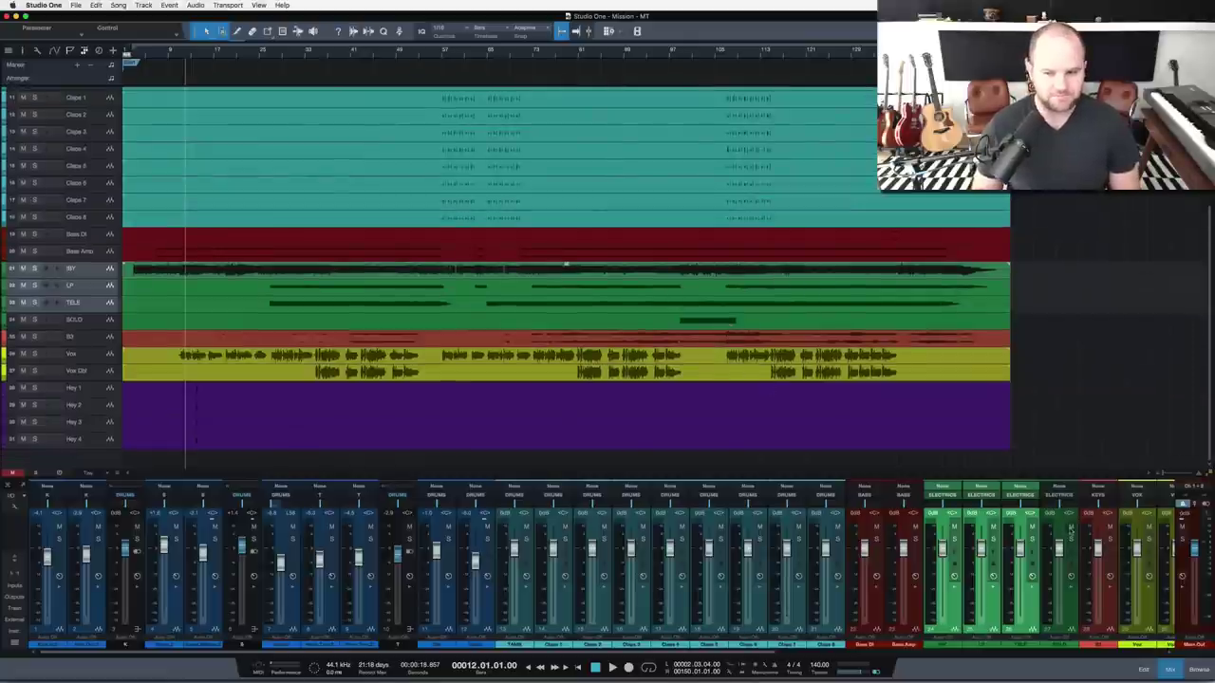
Check the available scales for the Main Out level meter and play the song from bar 56
right_click(1206, 549)
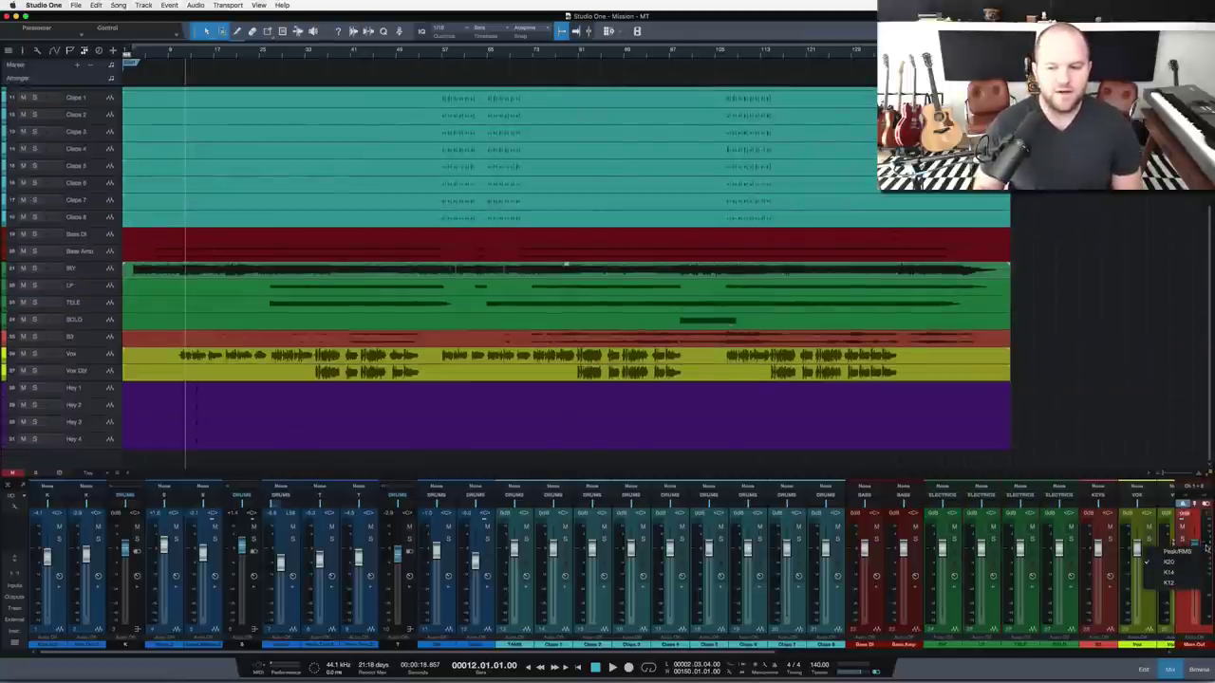
click(1208, 532)
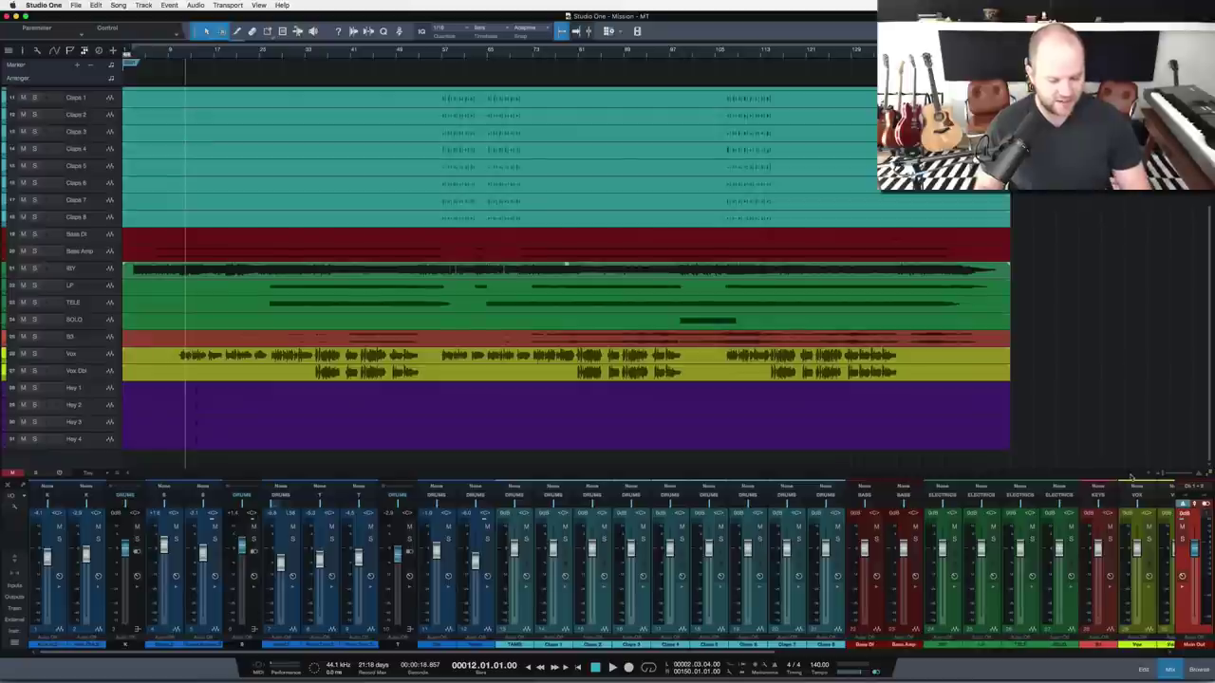
click(438, 54)
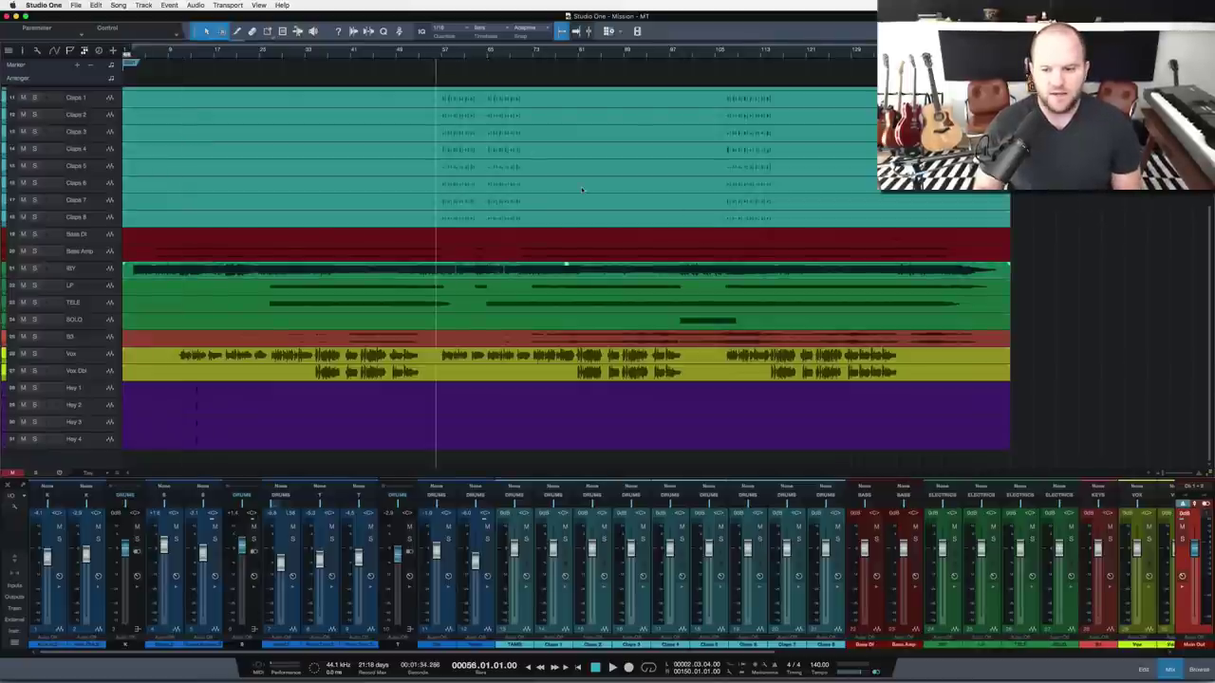
key(space)
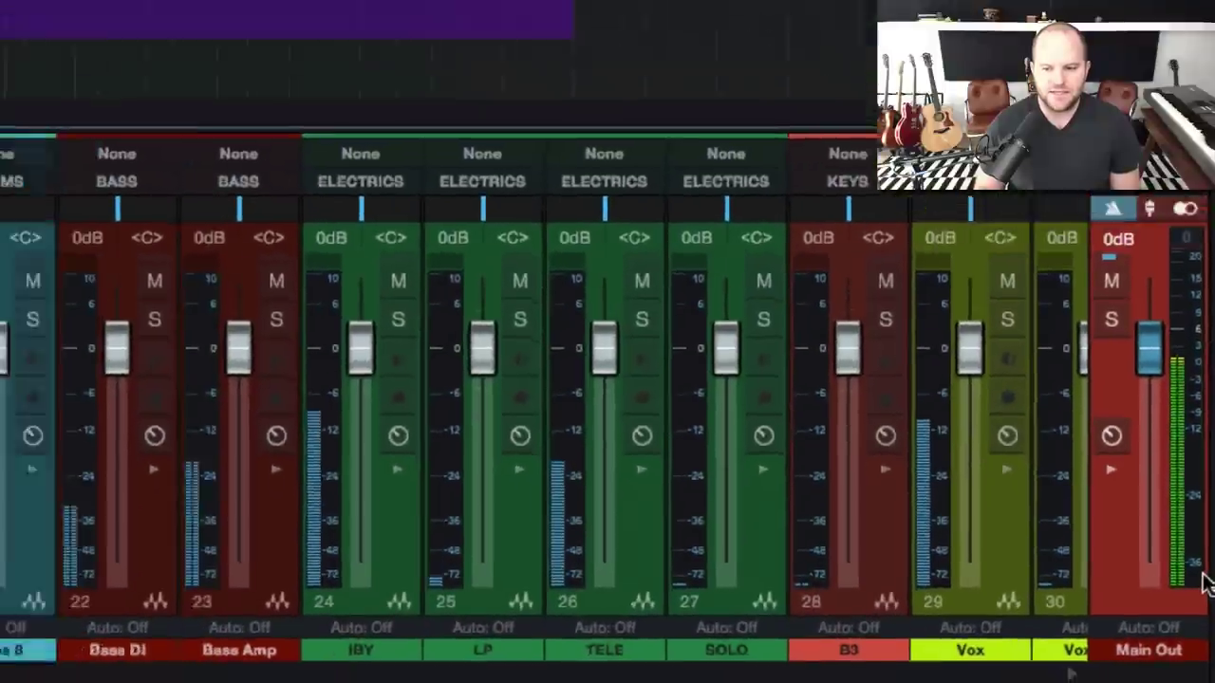
Switch the Main Out meter to Peak/RMS during playback for comparison and return it to the K20 scale
right_click(1134, 375)
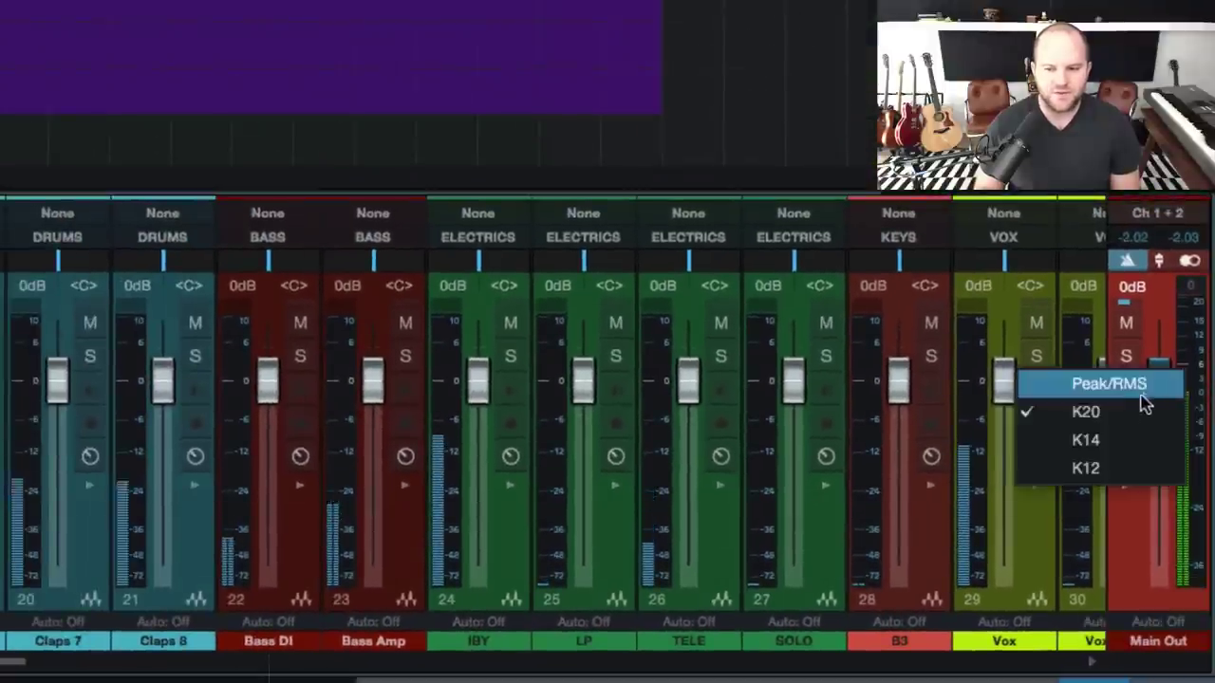
click(1139, 393)
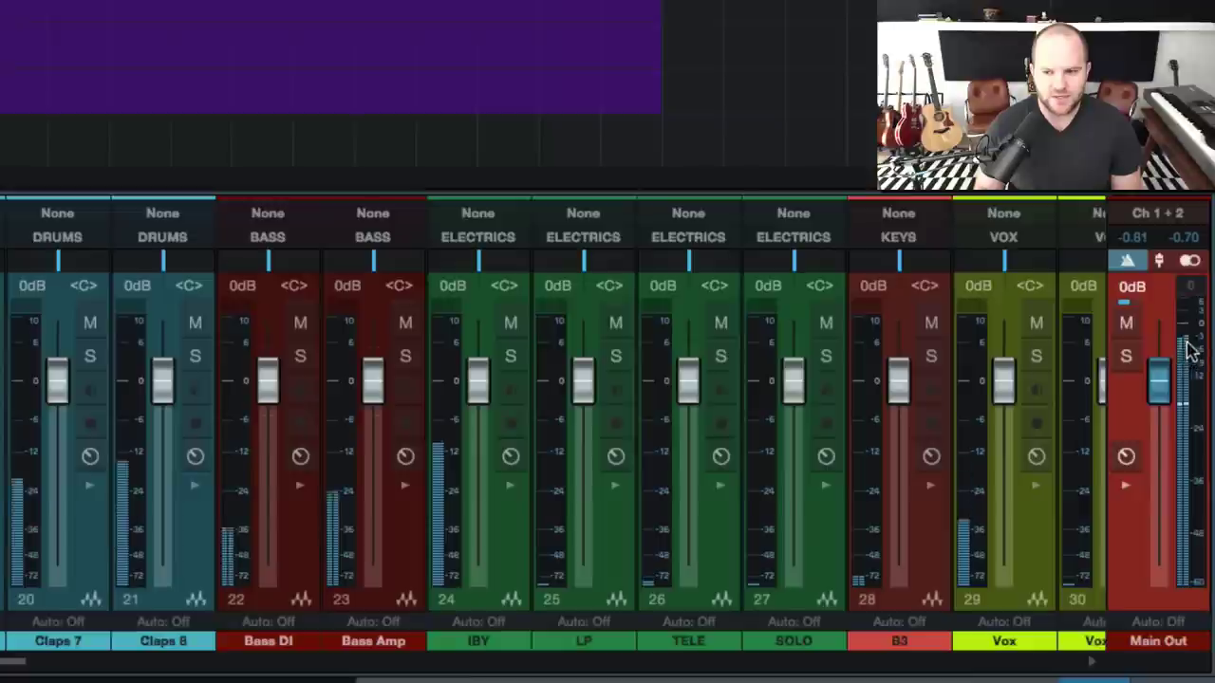
mouse_move(1186, 406)
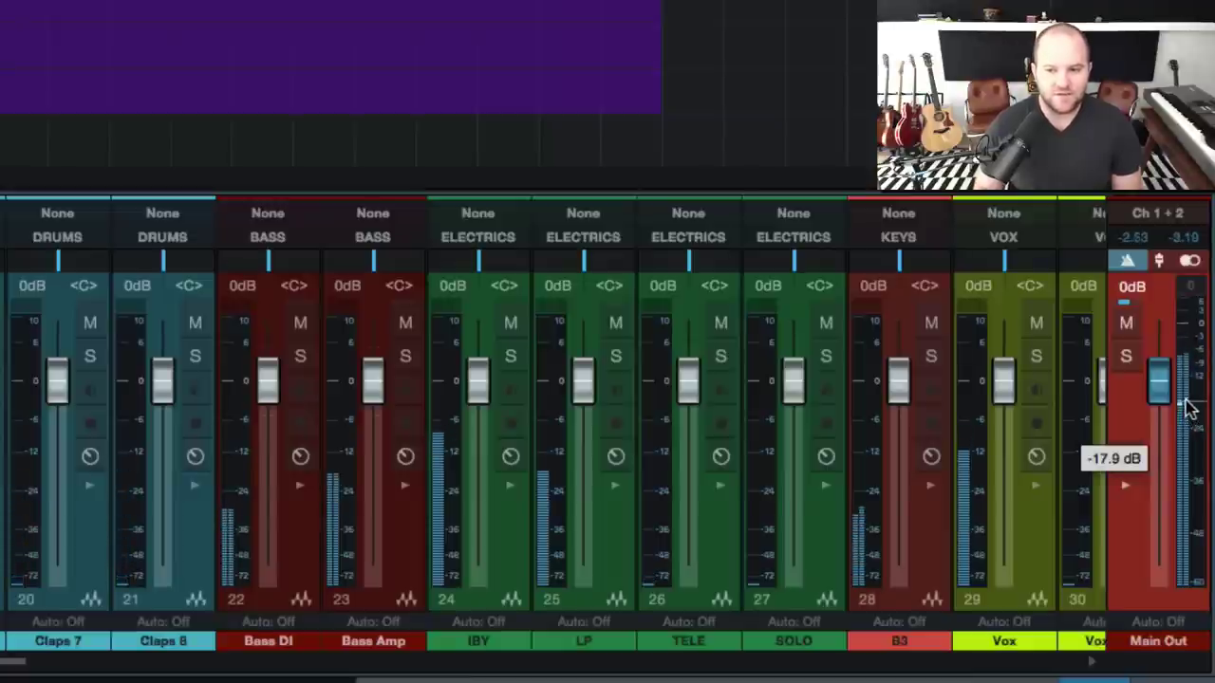
right_click(1187, 406)
click(1101, 445)
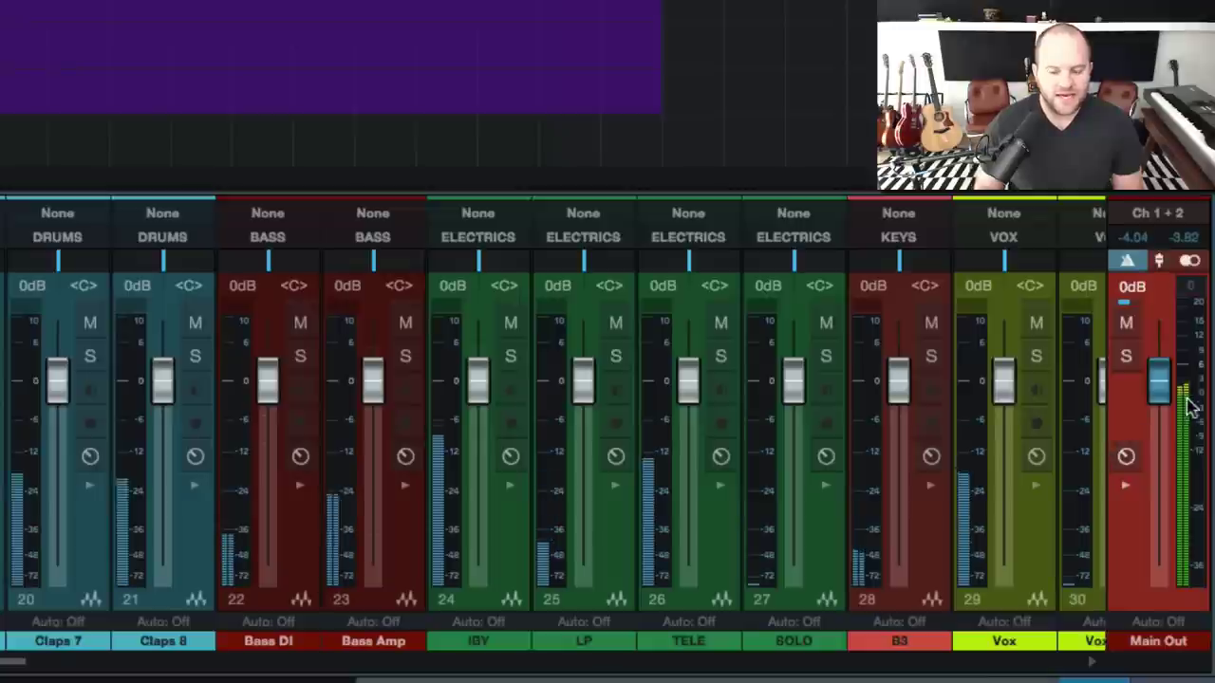
mouse_move(1194, 395)
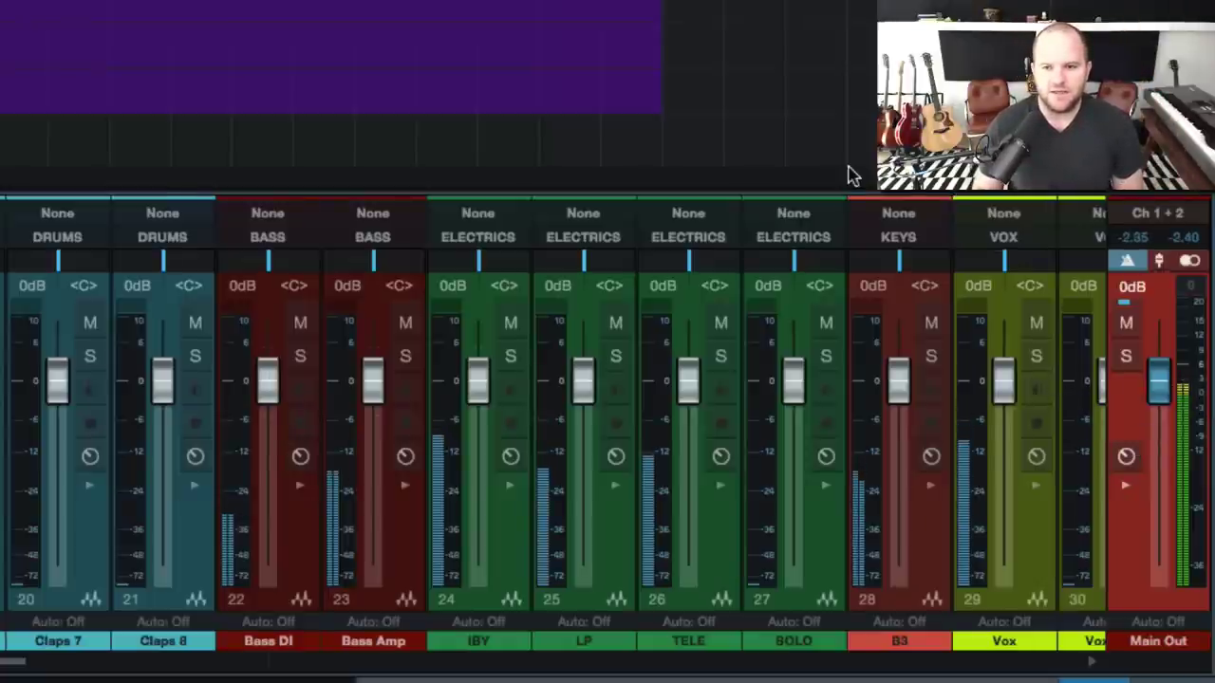
Unmute the BASS, ELECTRICS, KEYS, VOX and BGV buses, and stop playback to clear the Main Out clip indicator
scroll(664, 640, right, 8)
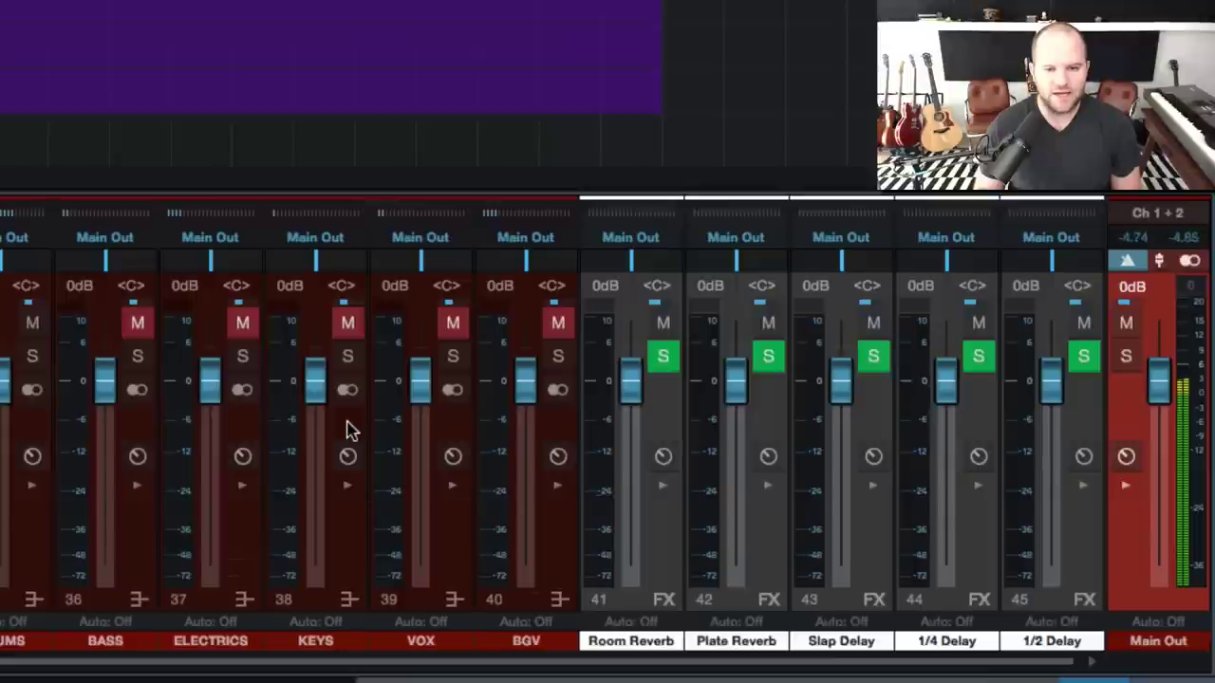
key(s)
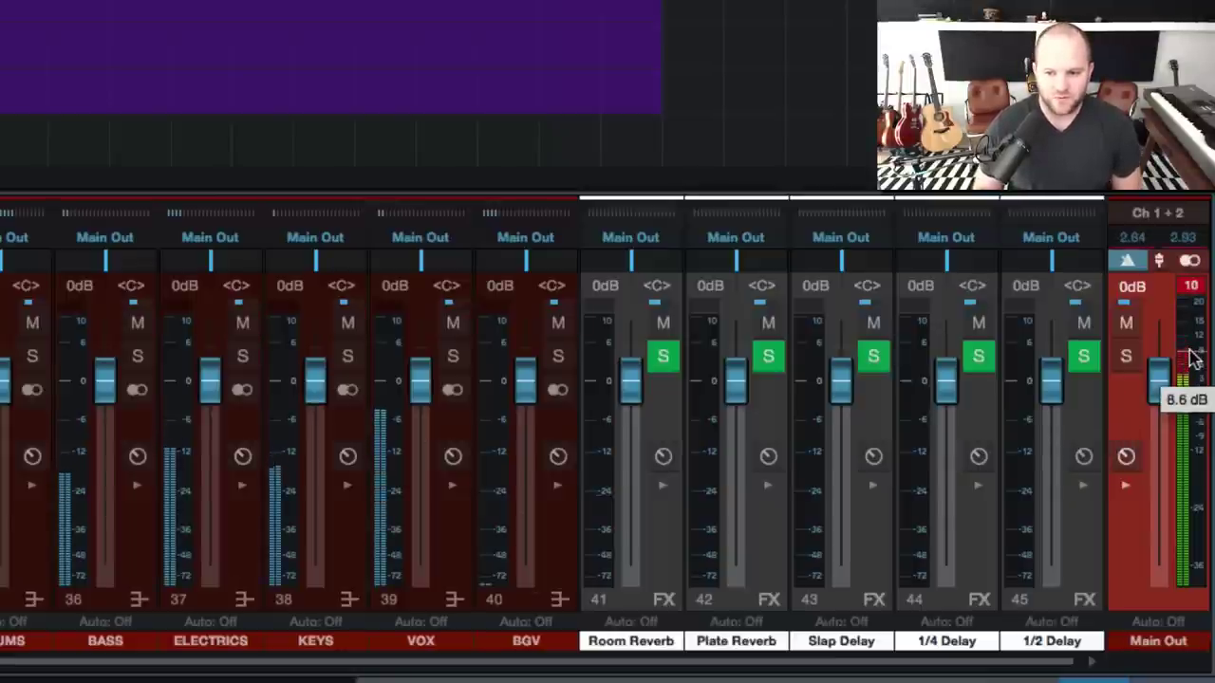
click(1192, 286)
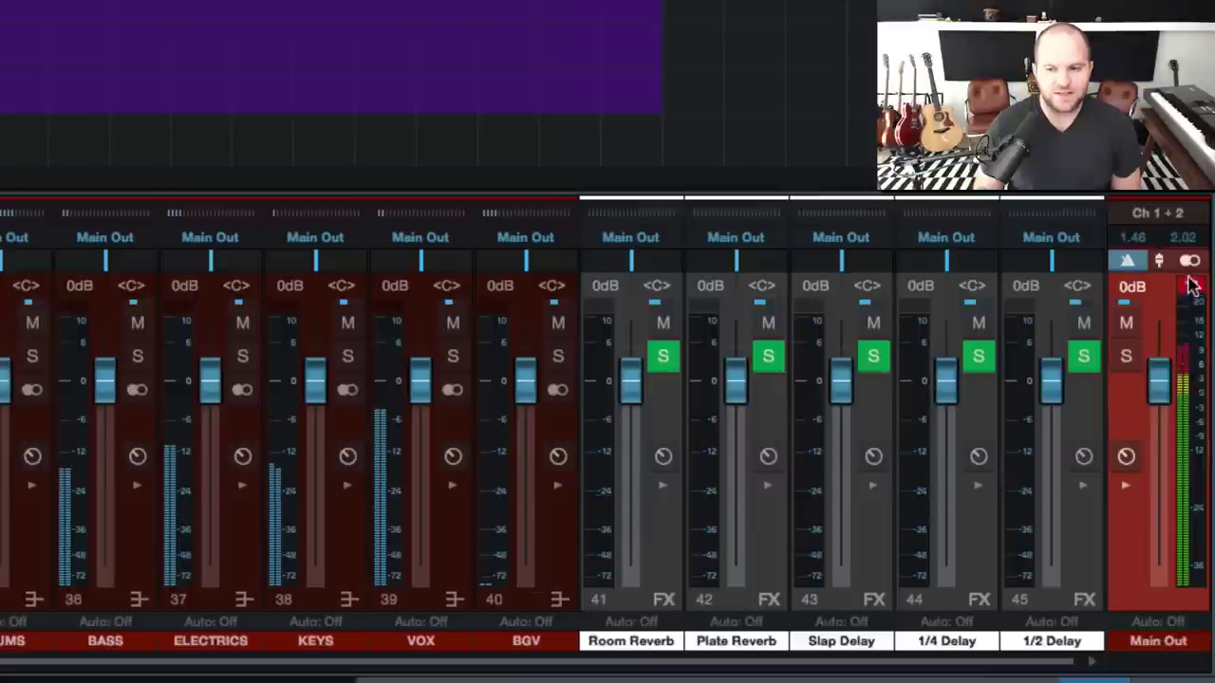
click(1193, 288)
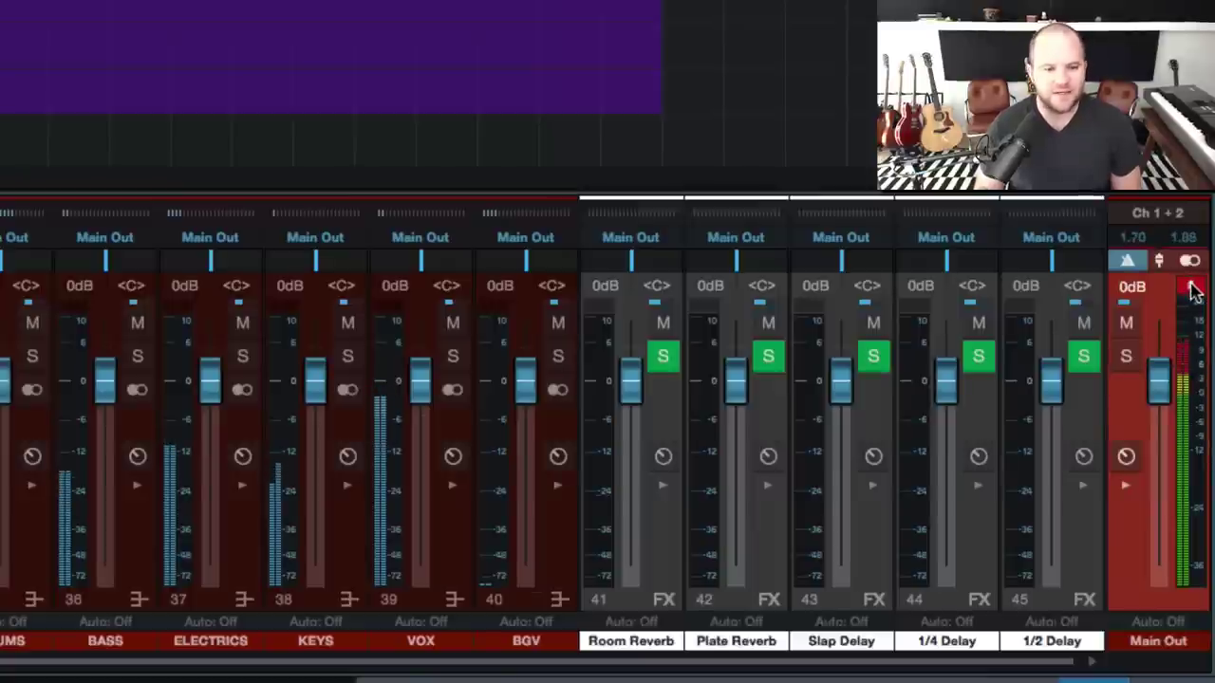
key(space)
click(1192, 287)
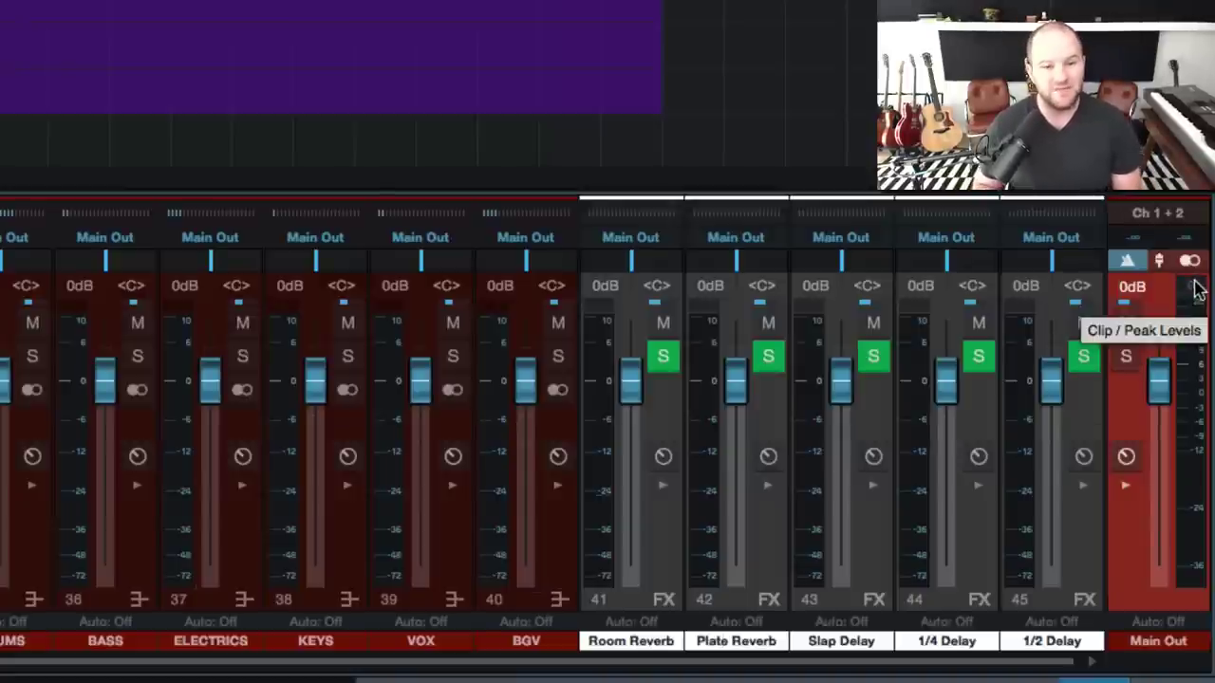
Set the Main Out meter to Peak/RMS and play the song from bar 56 to watch its levels
click(1193, 289)
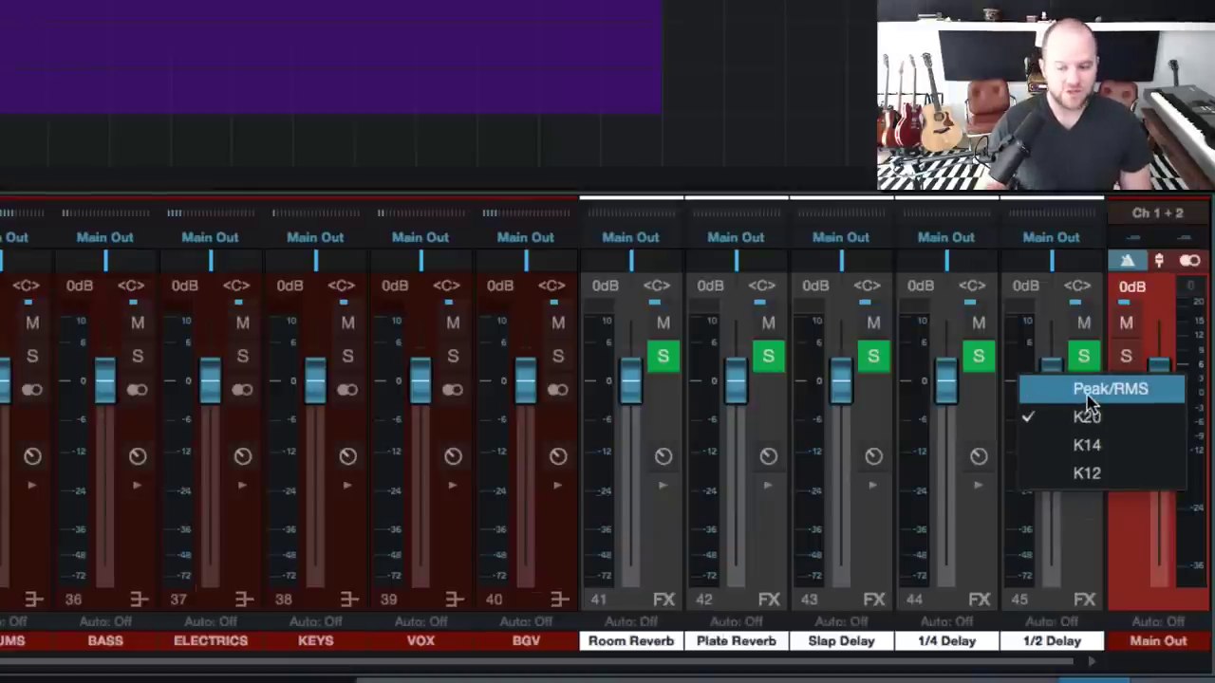
click(1090, 395)
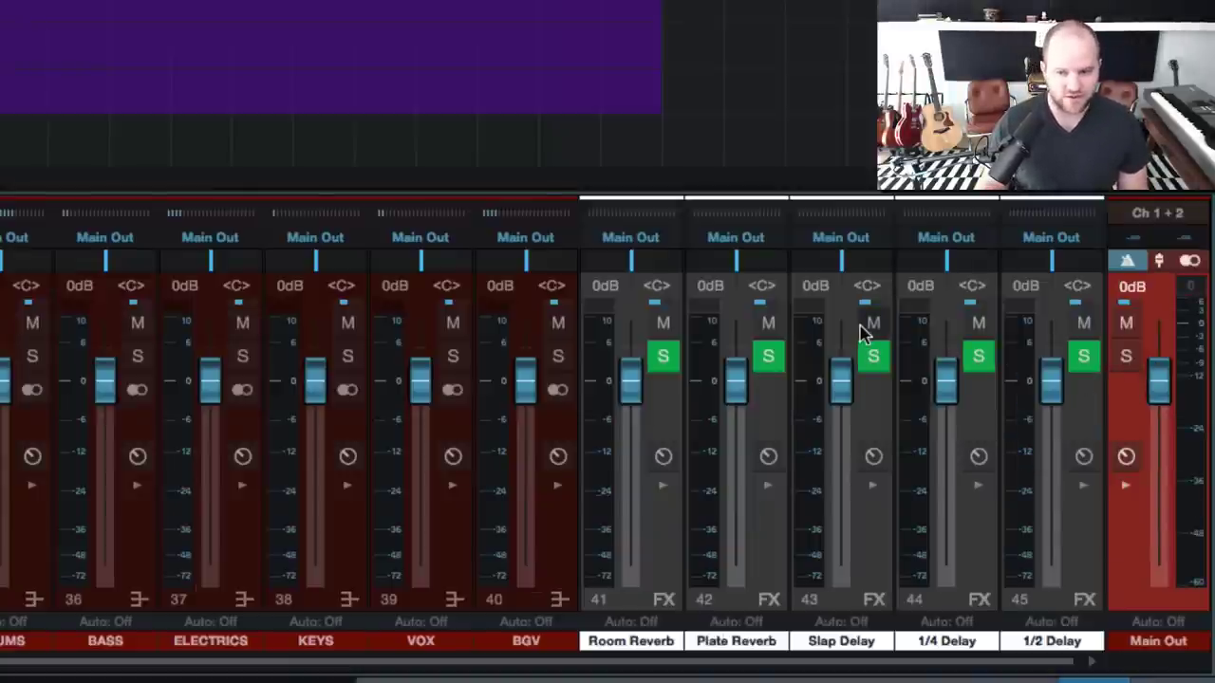
key(space)
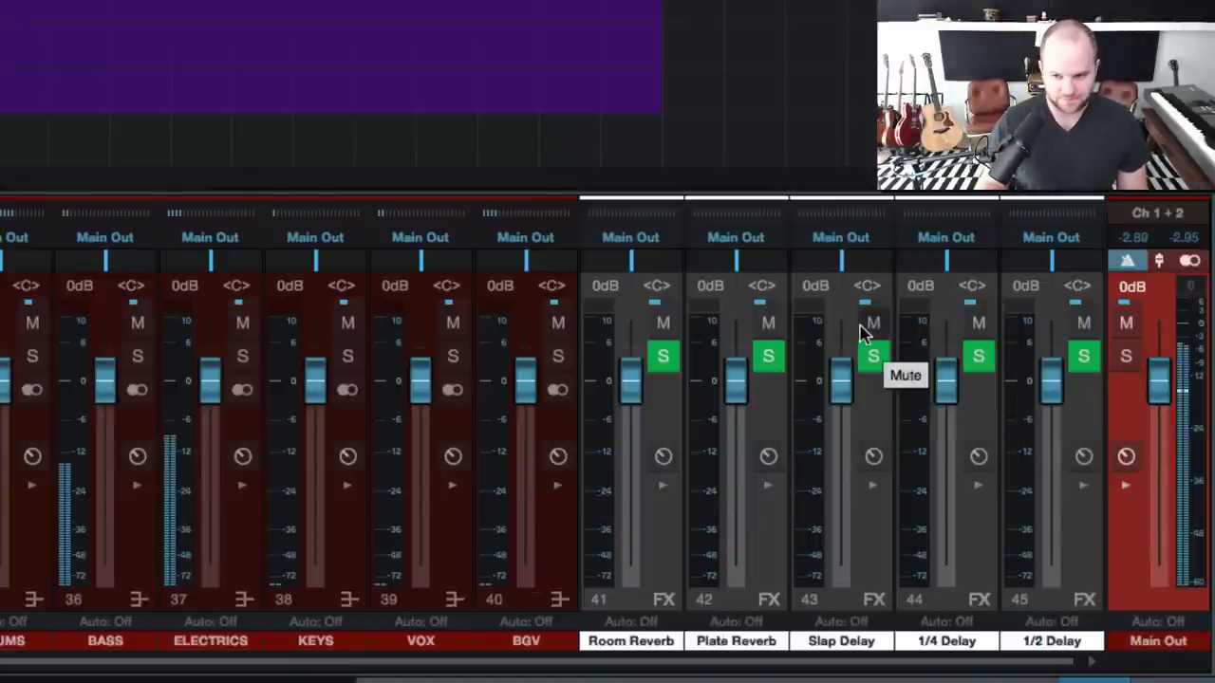
click(1190, 285)
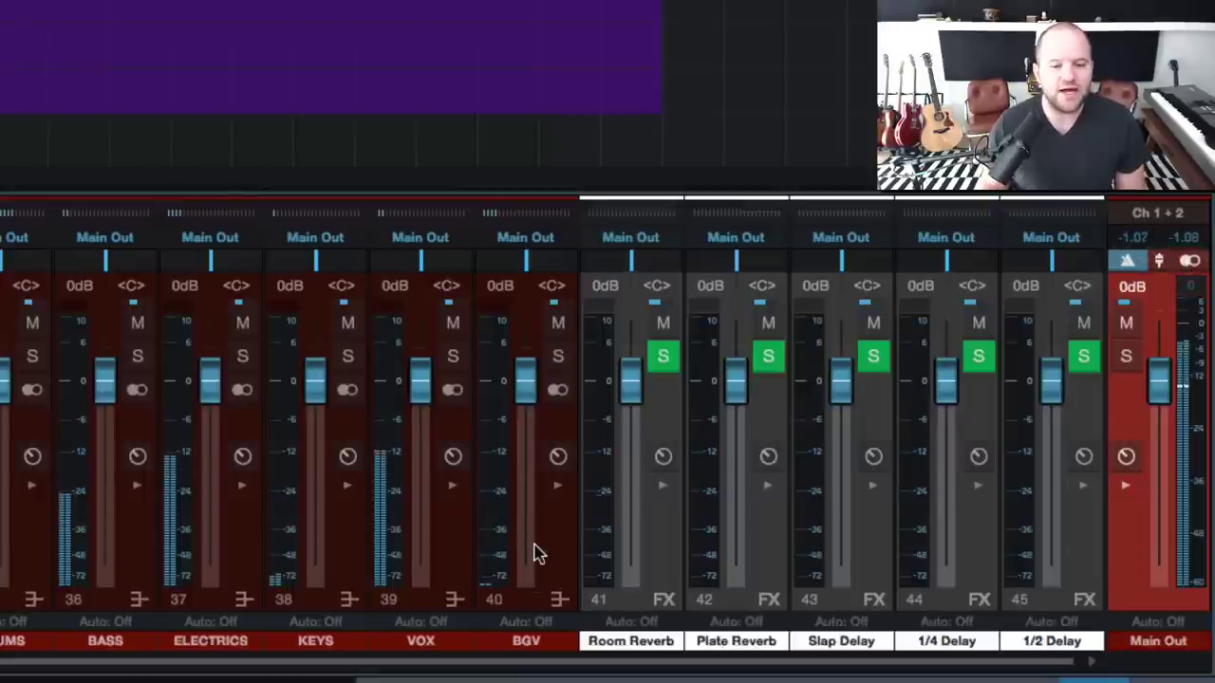
Lower all buses from DRUMS to BGV together to -9.1 dB and reset them to 0 dB
click(545, 559)
scroll(509, 560, left, 2)
shift+click(264, 529)
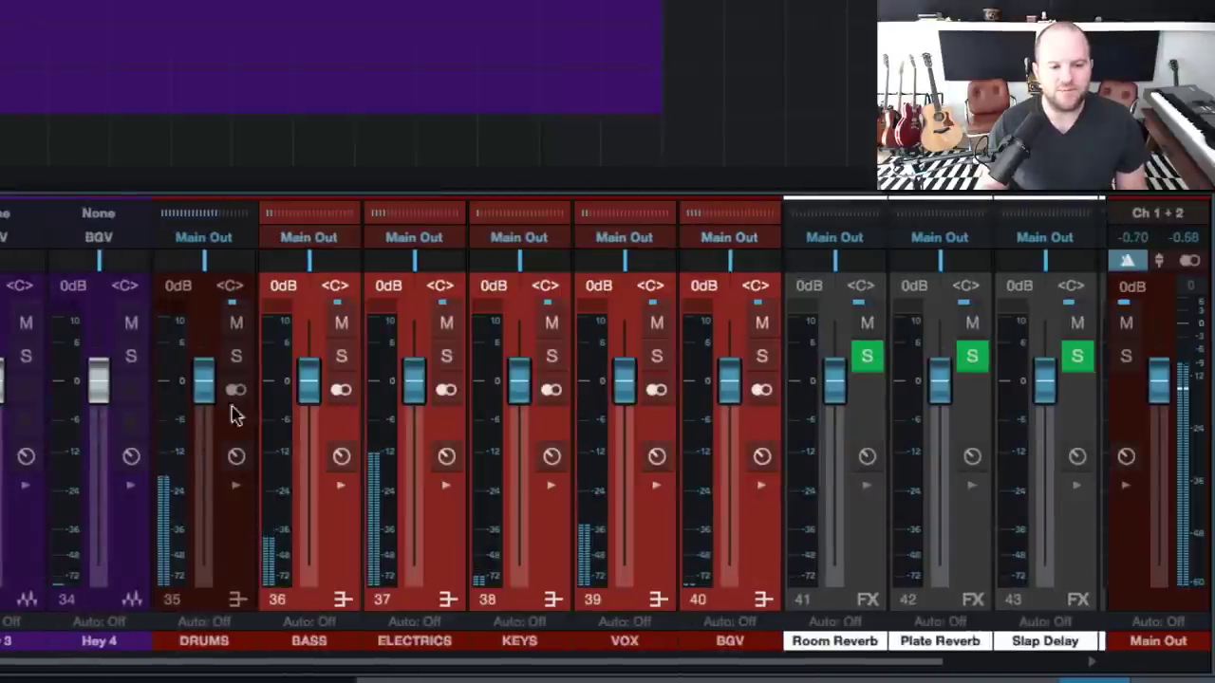
shift+click(226, 567)
drag(208, 389, 215, 457)
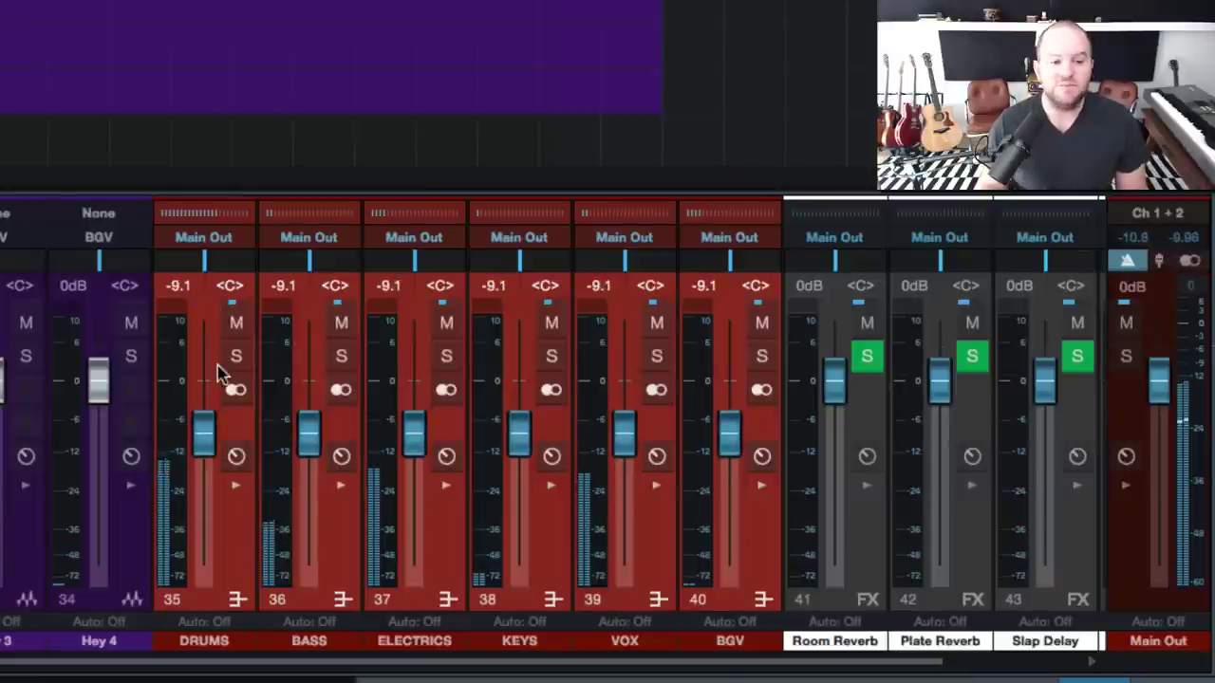
alt+click(202, 429)
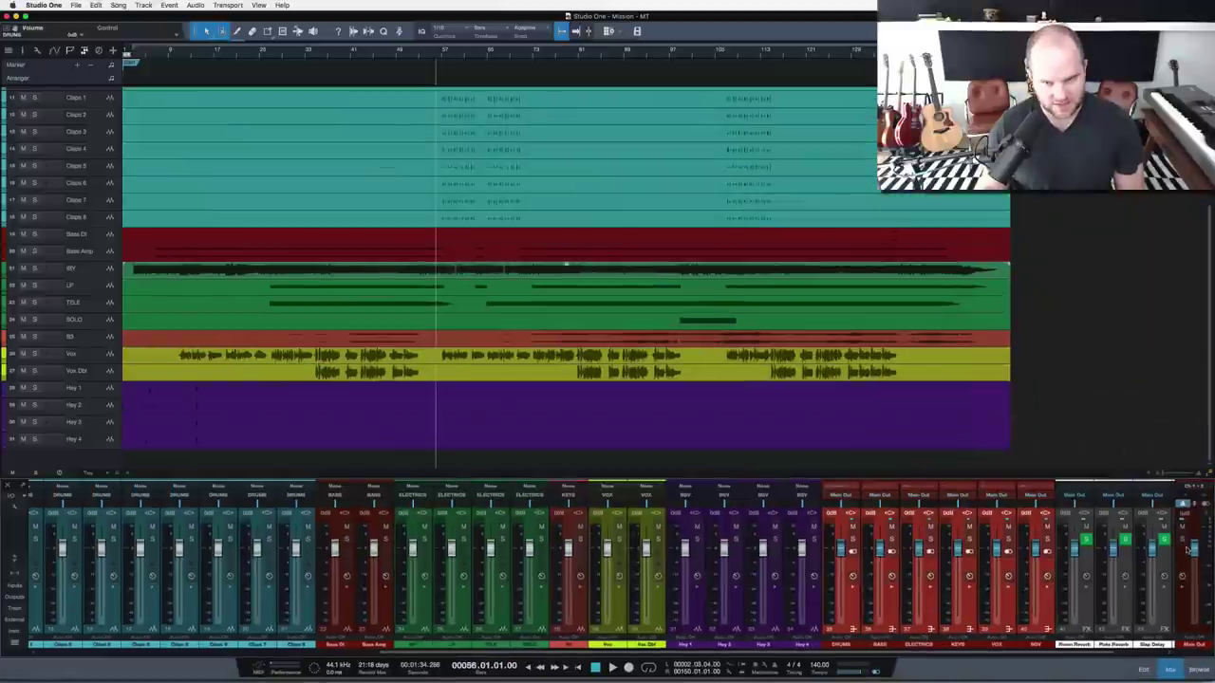
Deselect the bus channels and enlarge the track heights around the Bass DI, Bass Amp and IBY waveforms
click(766, 444)
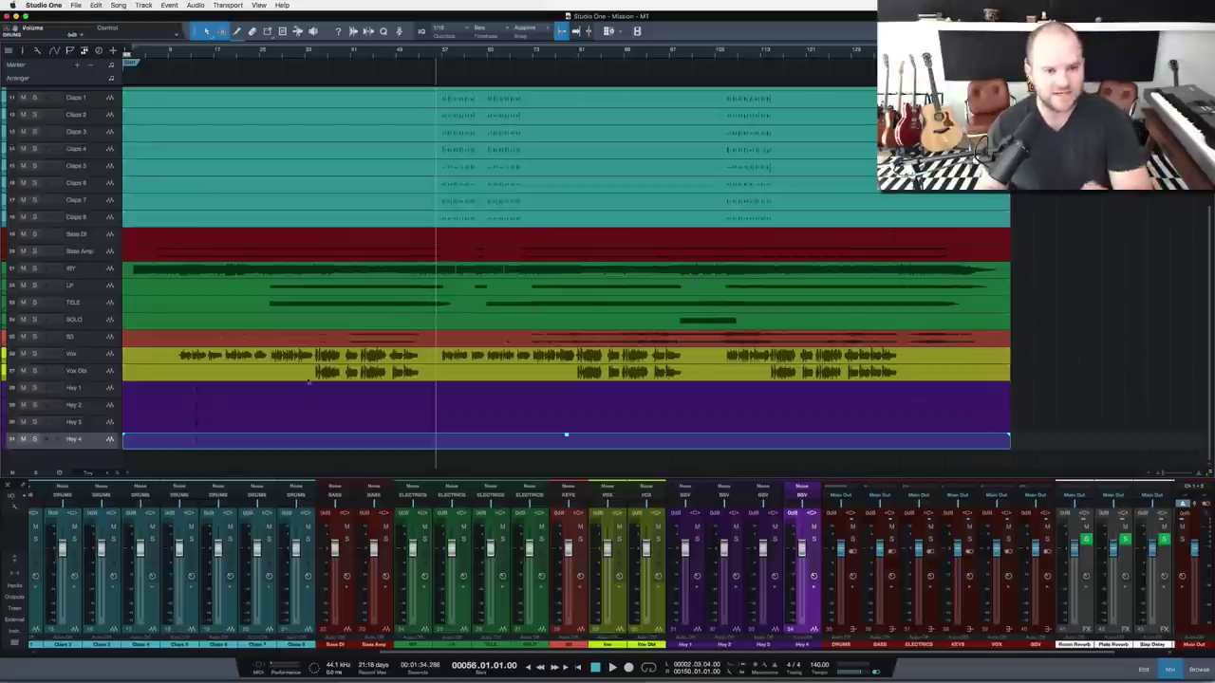
scroll(367, 628, left, 10)
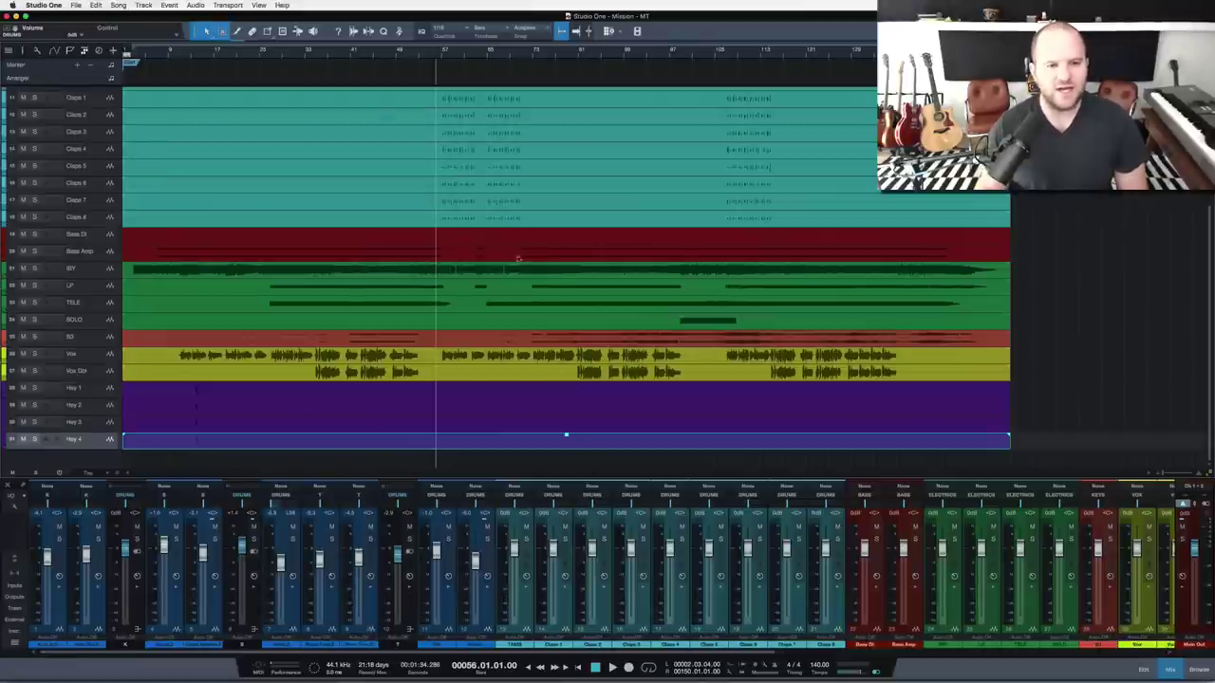
scroll(556, 216, up, 5)
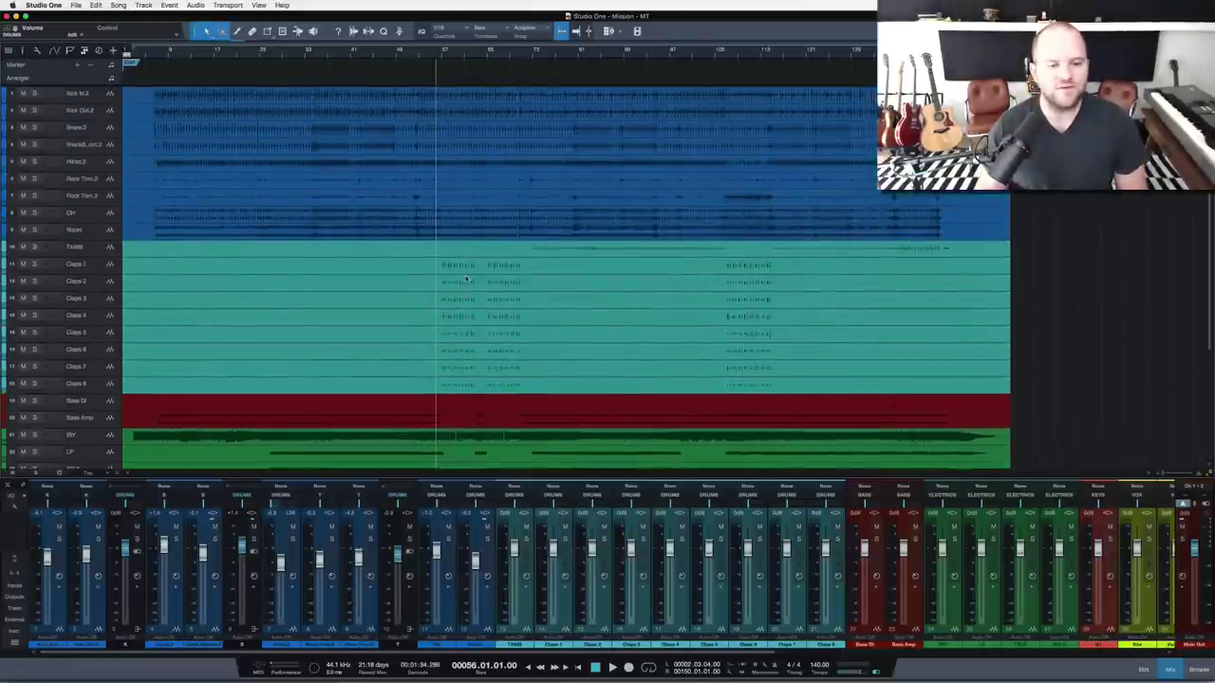
scroll(466, 279, down, 5)
scroll(498, 340, up, 3)
scroll(498, 343, up, 3)
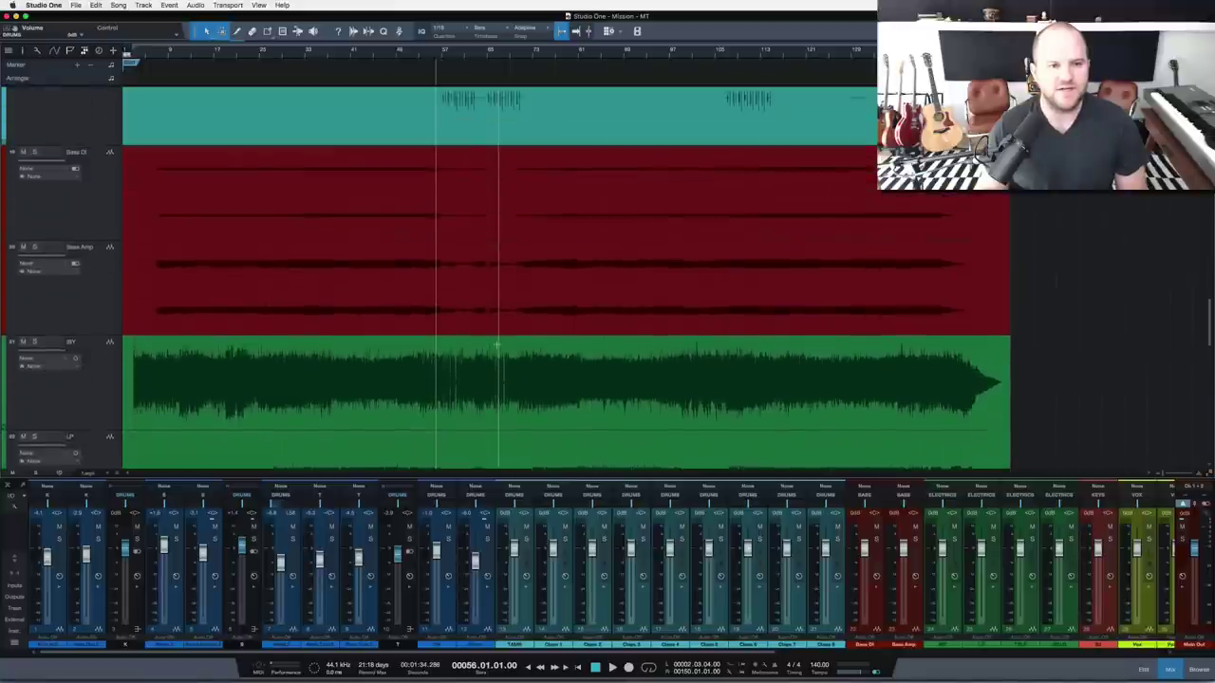
scroll(497, 345, up, 1)
Try lowering the volume of the Bass DI clip directly in the arrangement and undo the change
click(465, 244)
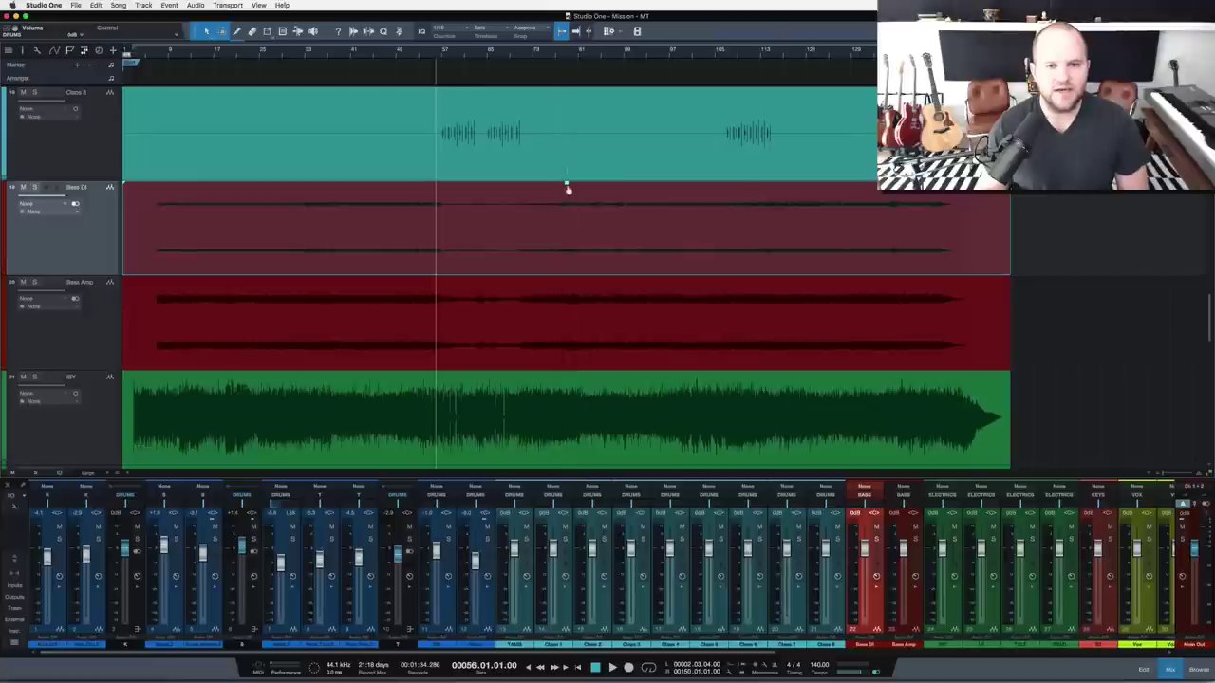
drag(567, 186, 564, 212)
key(super+z)
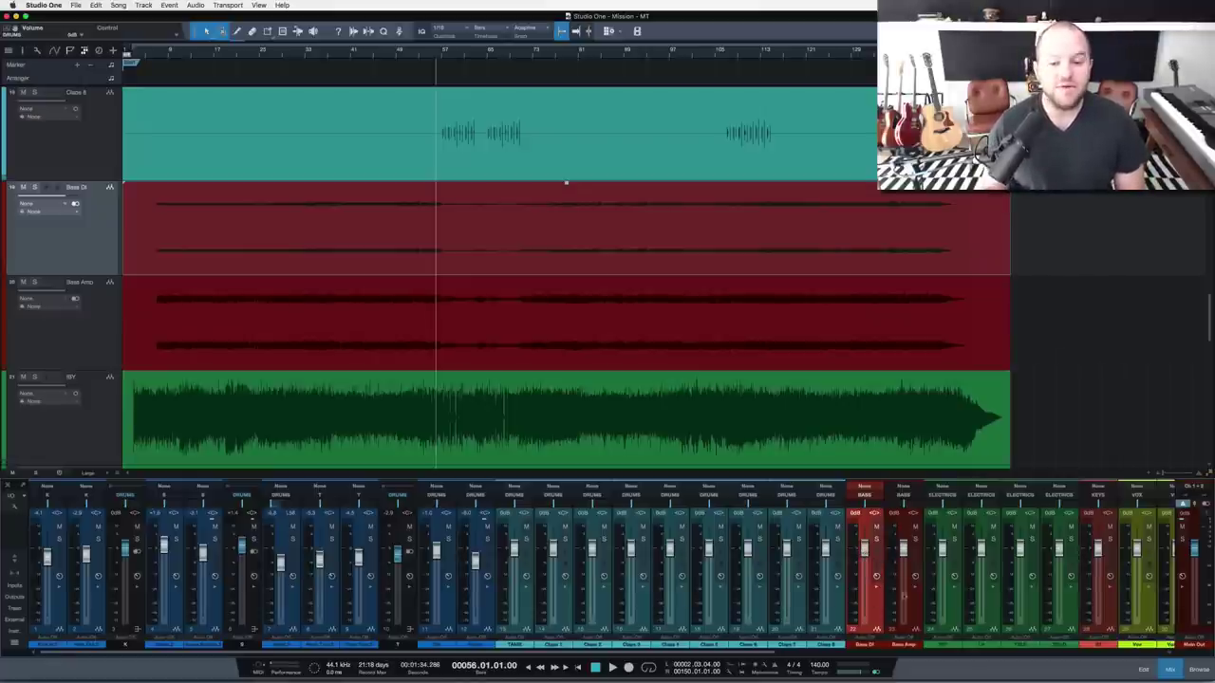
Pull the Bass DI channel fader down to -45.0 dB in the mixer
scroll(877, 588, right, 8)
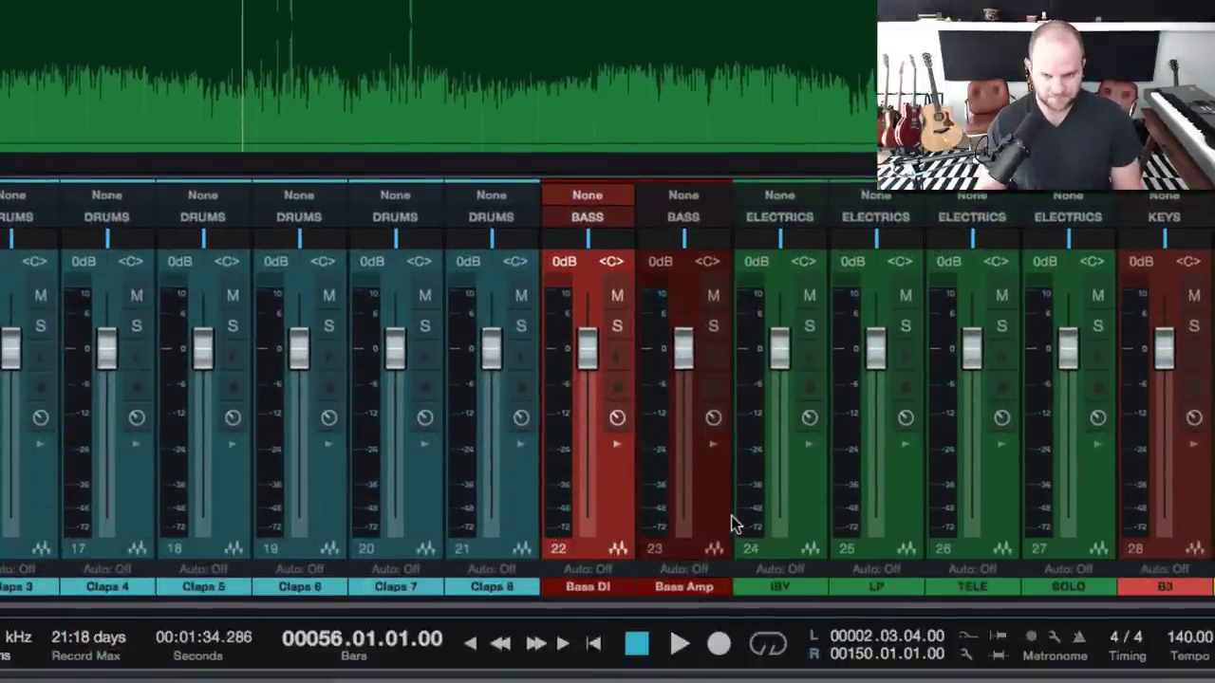
scroll(734, 522, right, 8)
drag(303, 349, 304, 493)
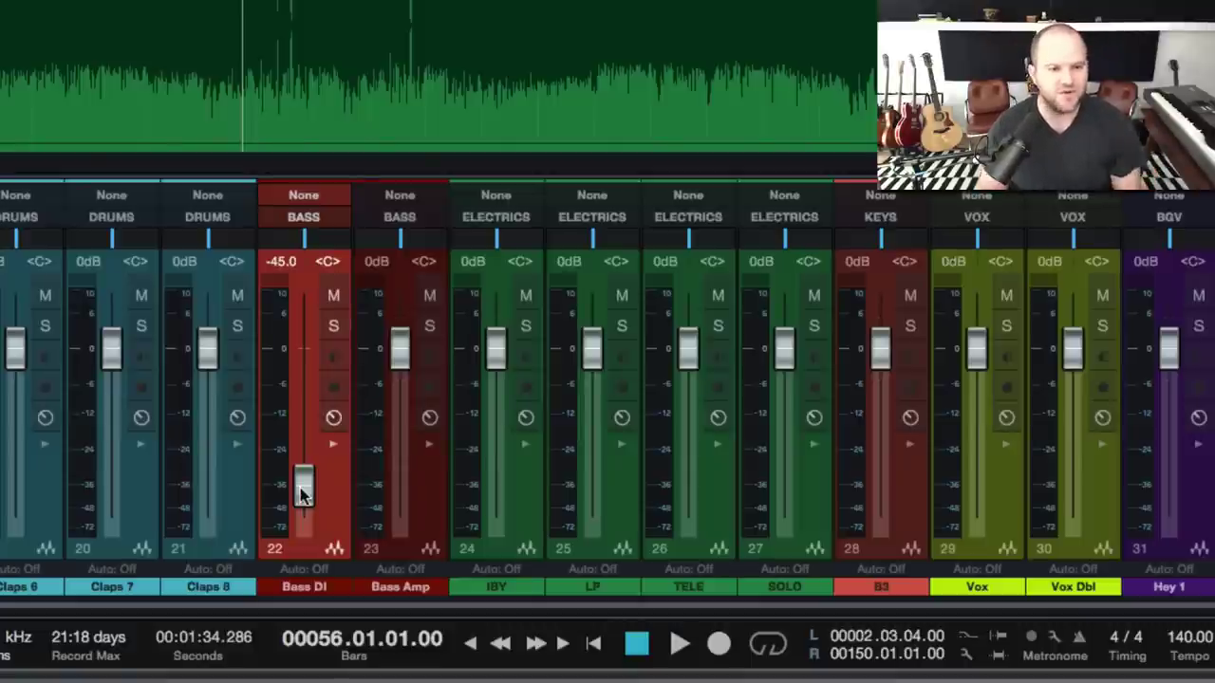
mouse_move(302, 493)
mouse_down()
mouse_move(301, 475)
mouse_move(306, 495)
mouse_up()
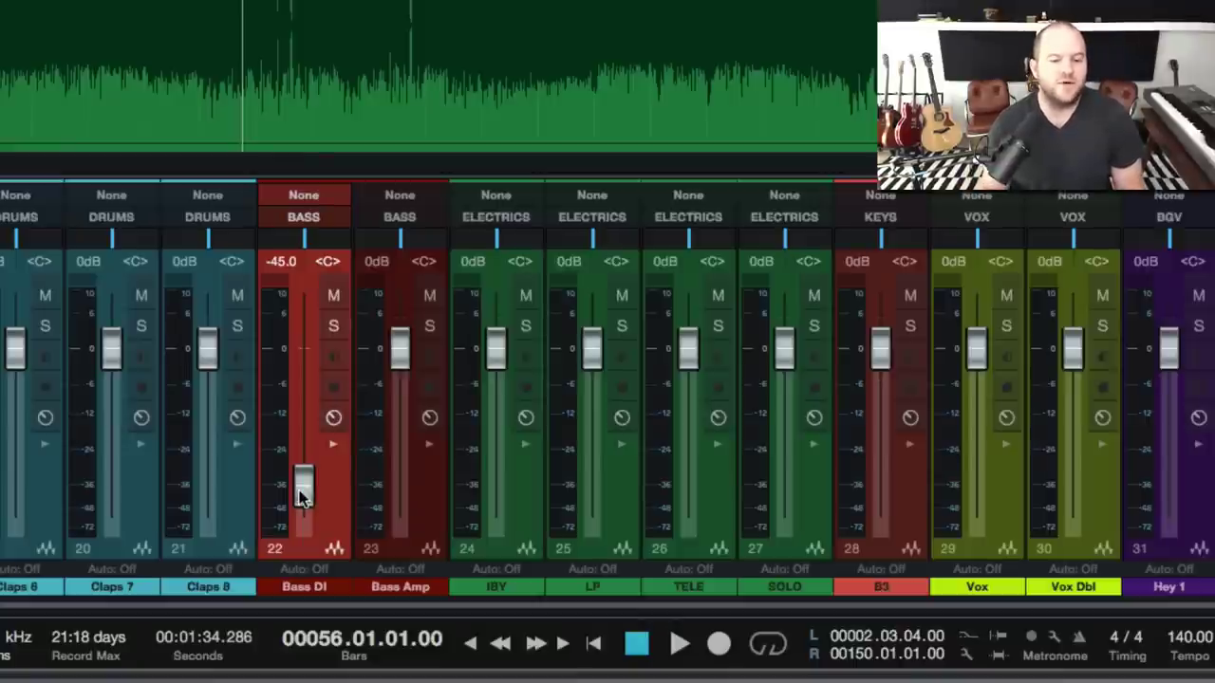
Return the Bass DI channel fader to 0 dB and select the Bass Amp clip in the arrangement
mouse_move(303, 498)
mouse_down()
mouse_move(308, 454)
mouse_move(308, 475)
mouse_up()
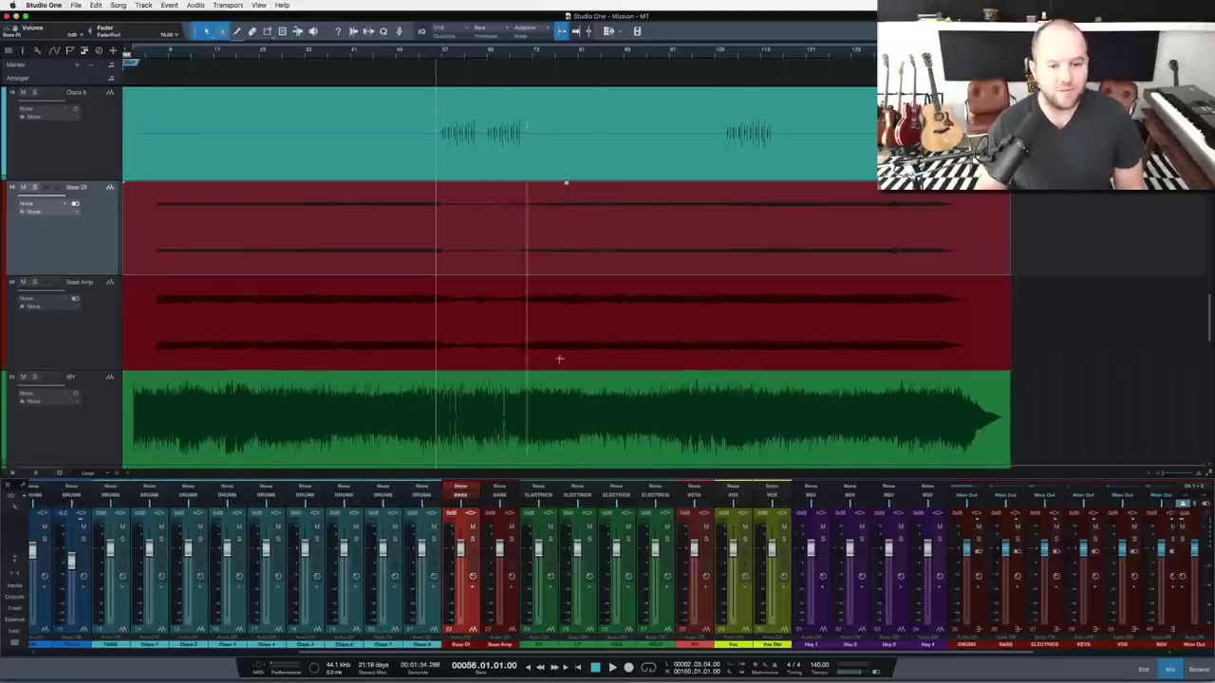
click(493, 321)
click(514, 344)
scroll(516, 353, down, 3)
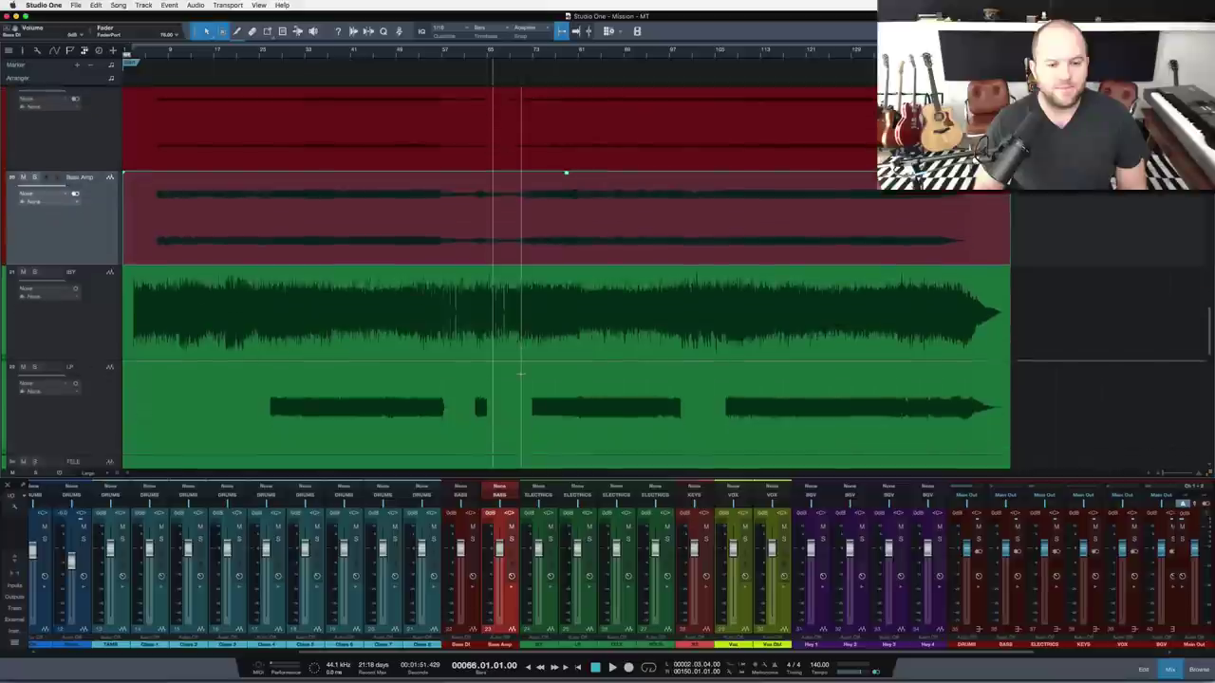
scroll(516, 353, down, 4)
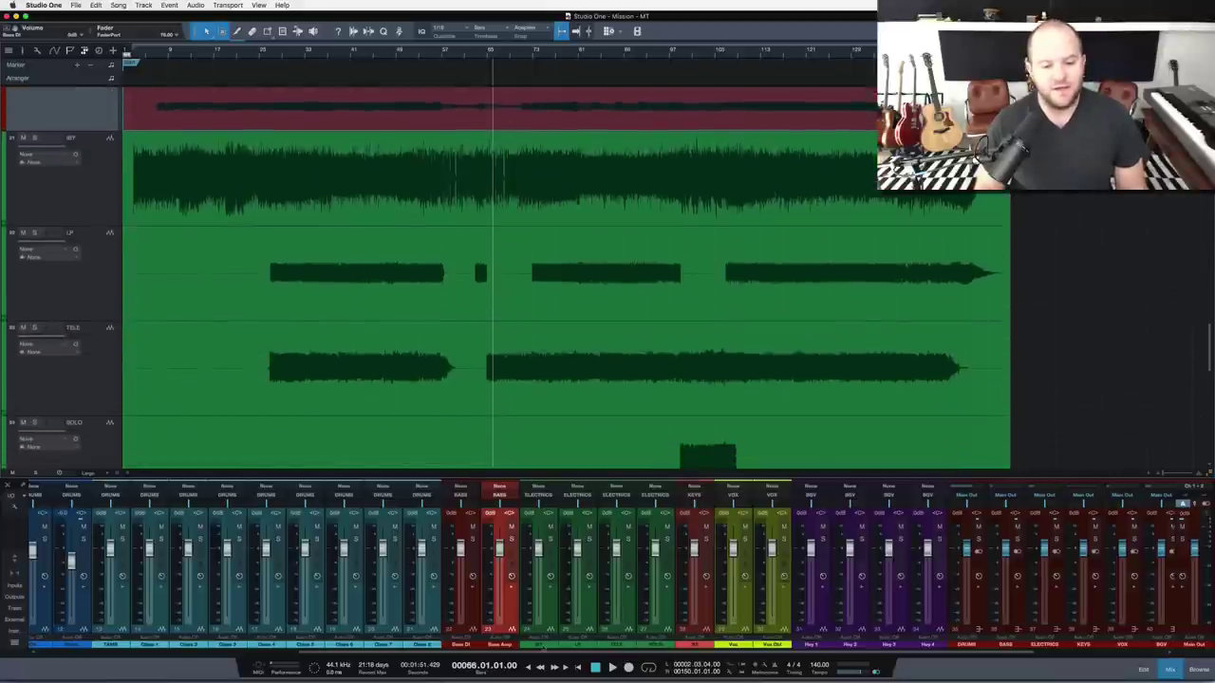
Pull the IBY channel fader down to -29.0 dB, reset it to 0 dB, and try lowering the IBY clip's volume instead
click(548, 605)
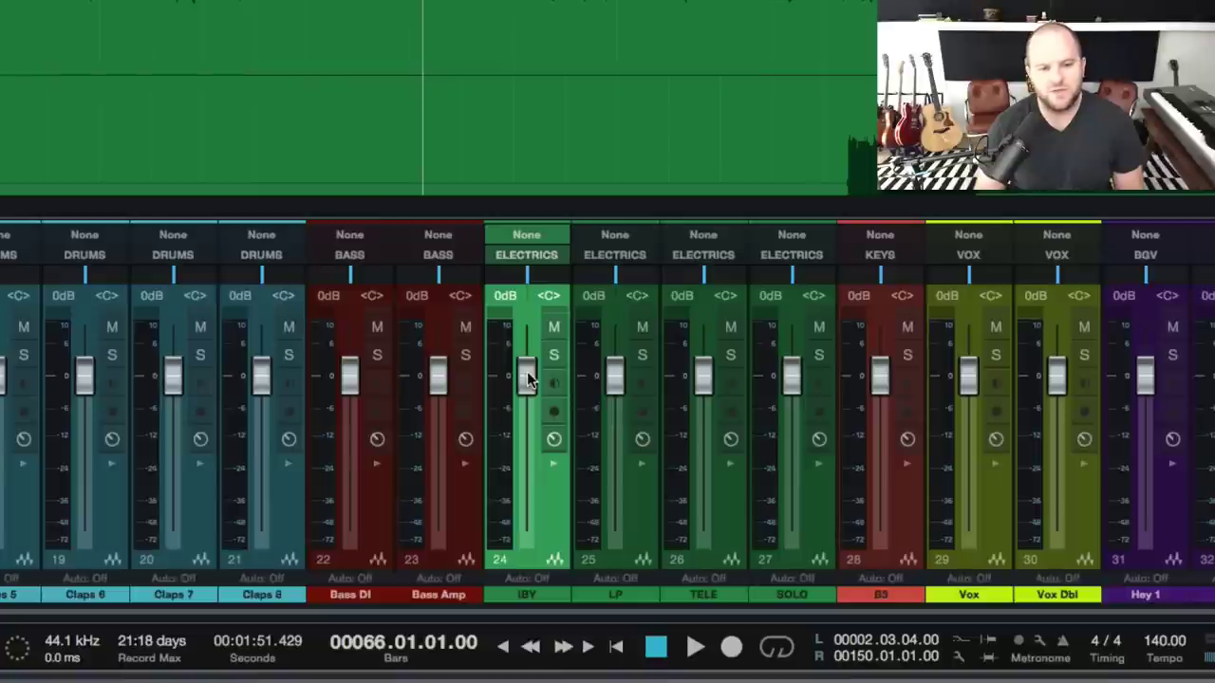
drag(528, 378, 530, 474)
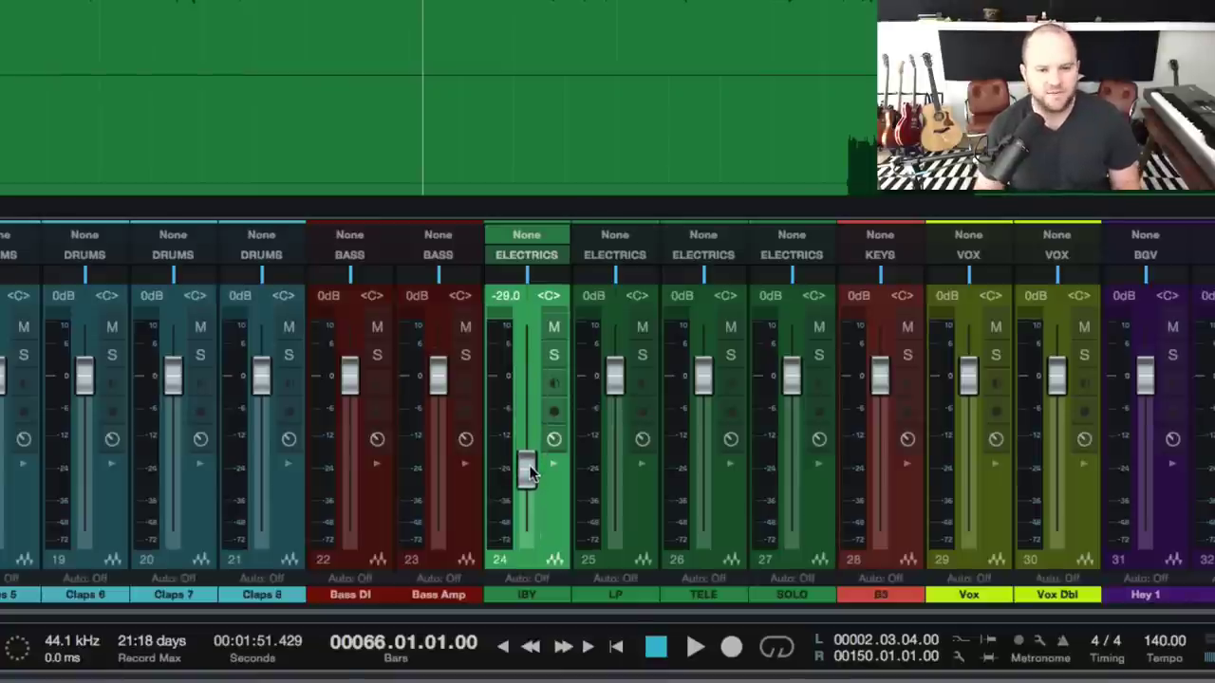
alt+click(528, 469)
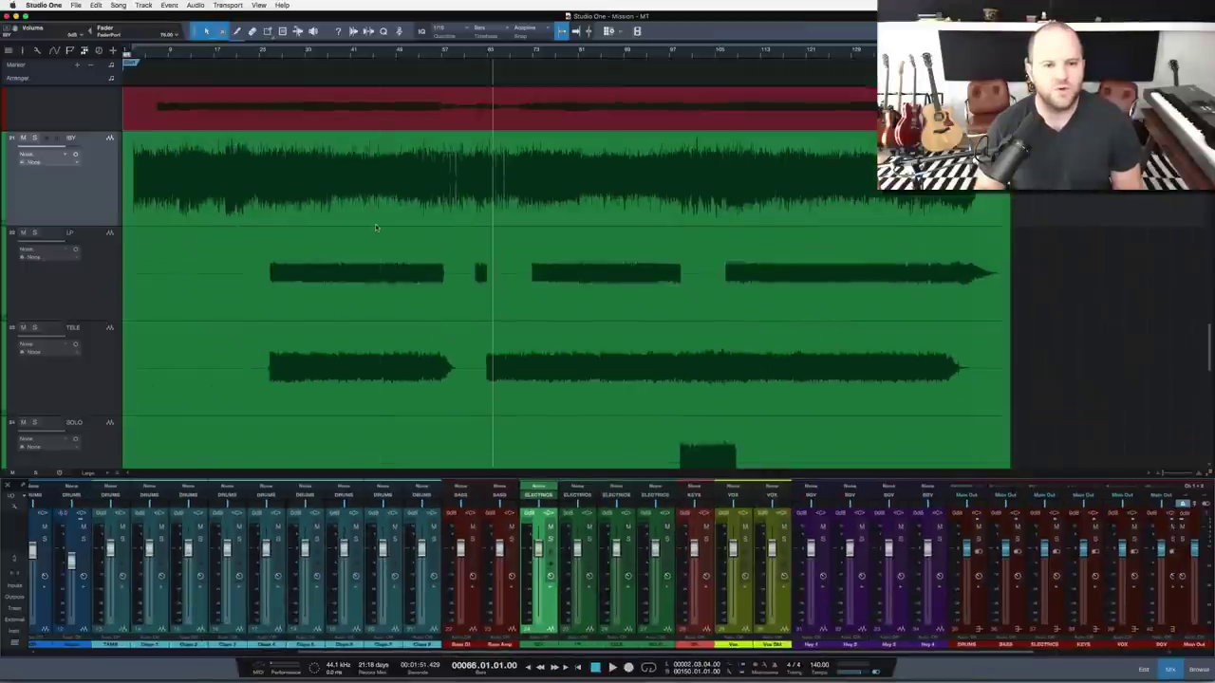
scroll(566, 139, down, 1)
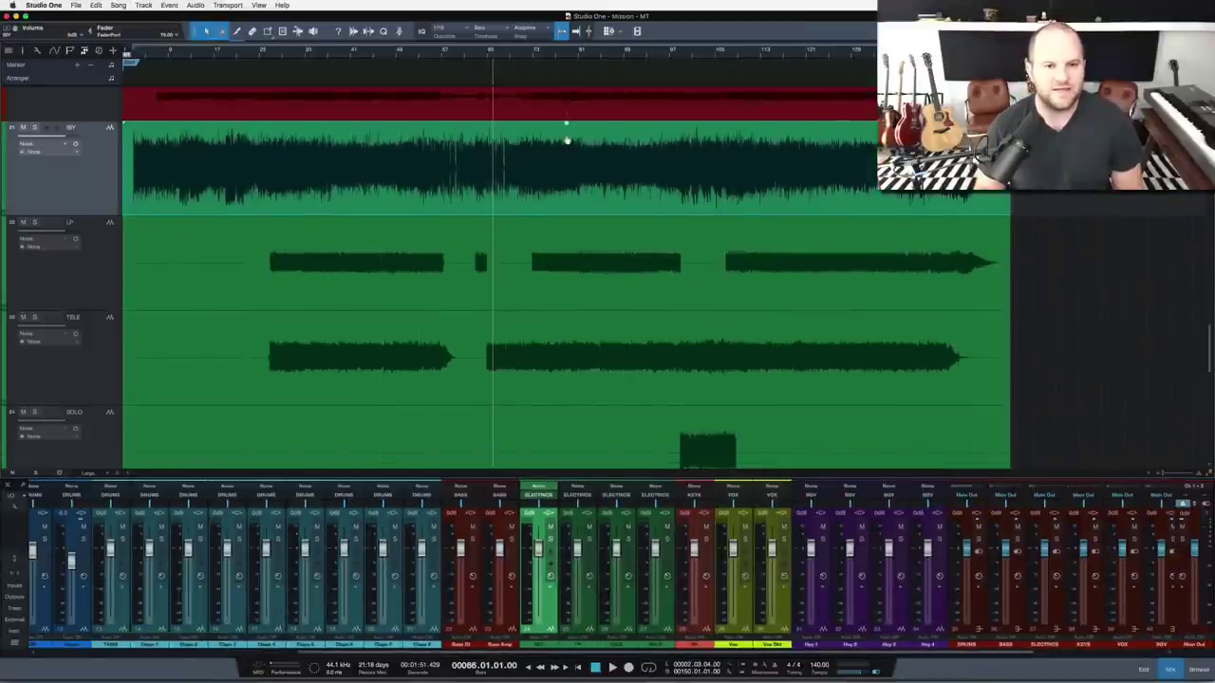
drag(567, 128, 569, 147)
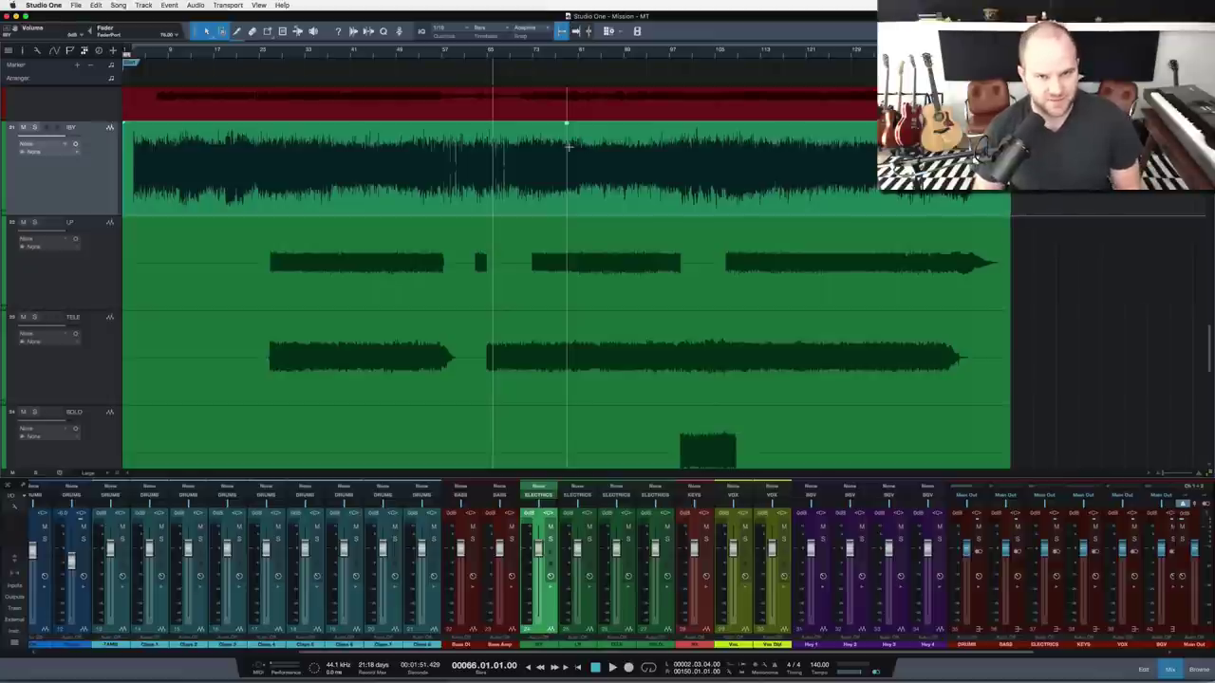
Save the song and shrink the track heights until every track fits in the arrangement
key(super+s)
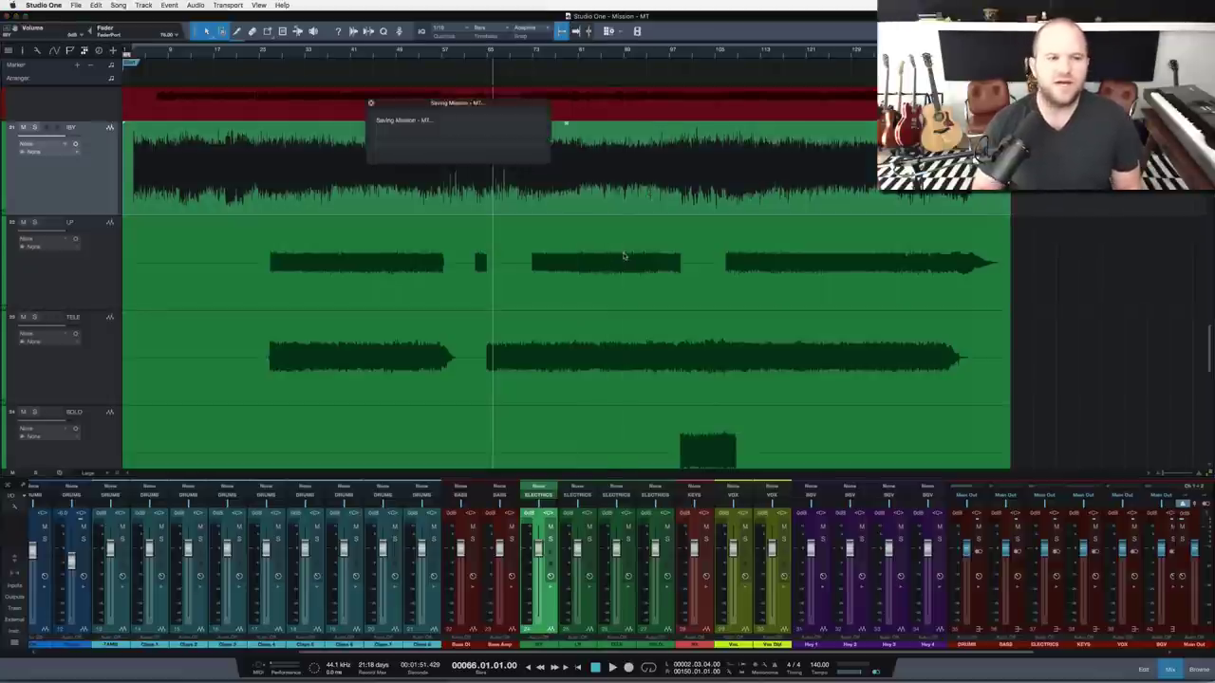
key(shift+w)
key(shift+w)
key(shift+w)
key(shift+w)
key(shift+w)
key(shift+w)
key(shift+w)
key(shift+w)
key(shift+e)
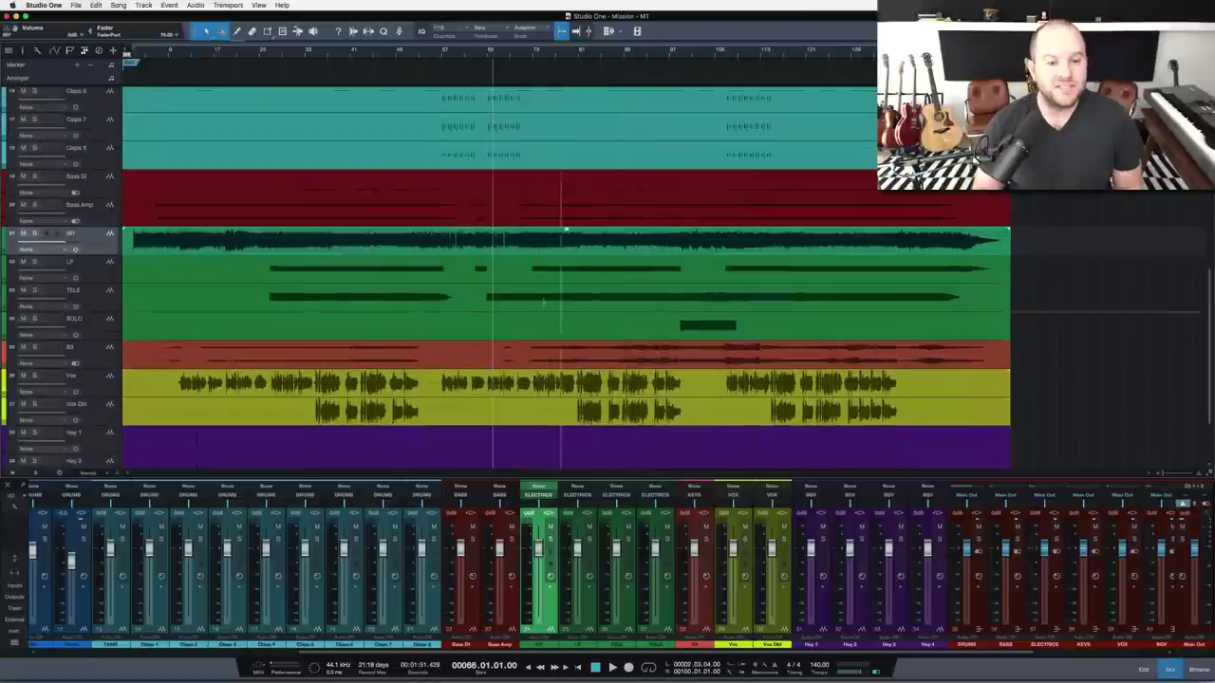
key(super+s)
key(shift+w)
key(shift+w)
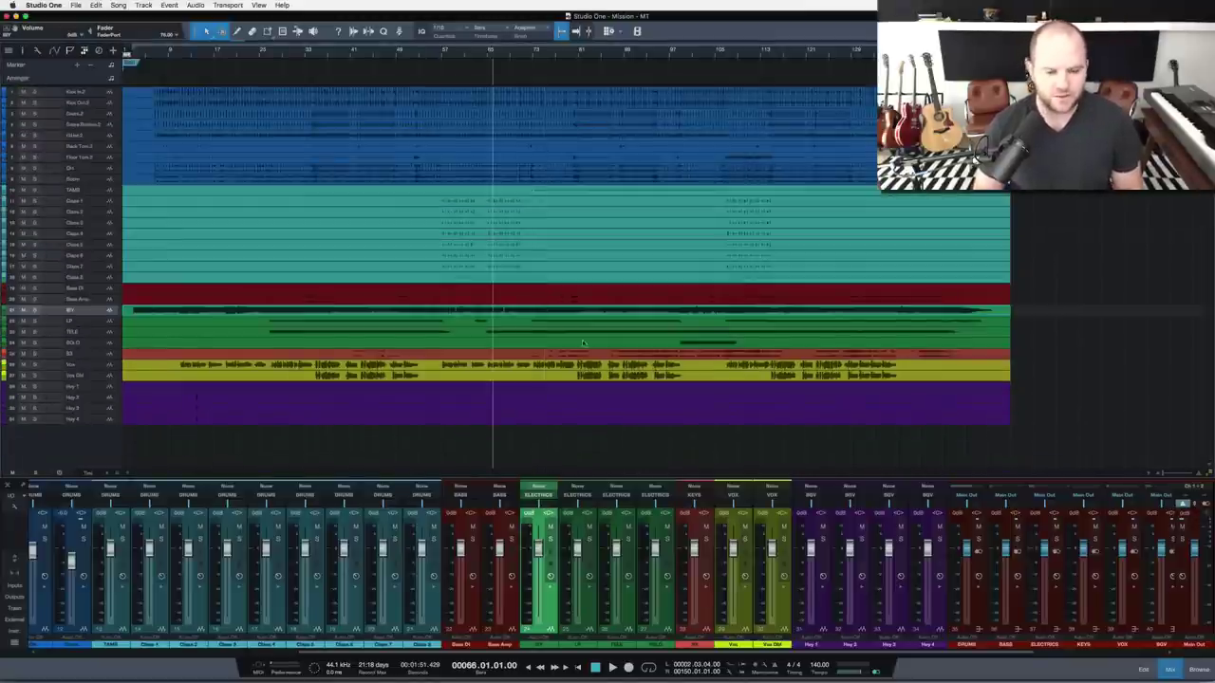
scroll(468, 632, left, 4)
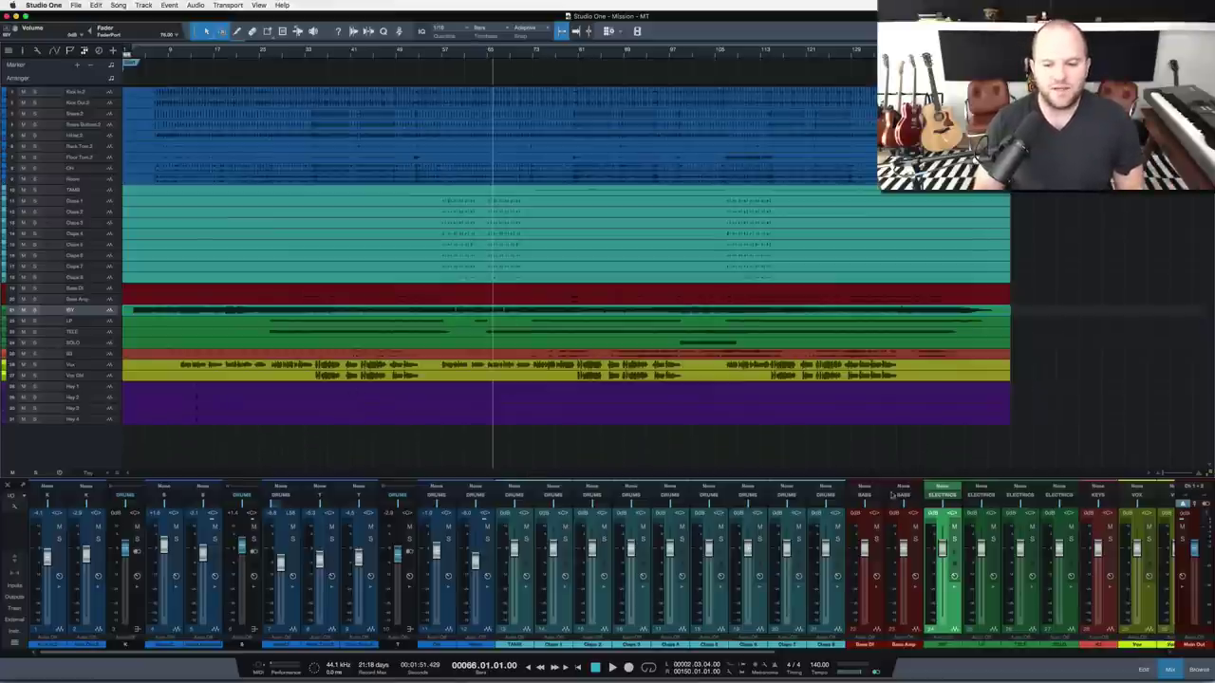
click(877, 623)
scroll(877, 624, right, 10)
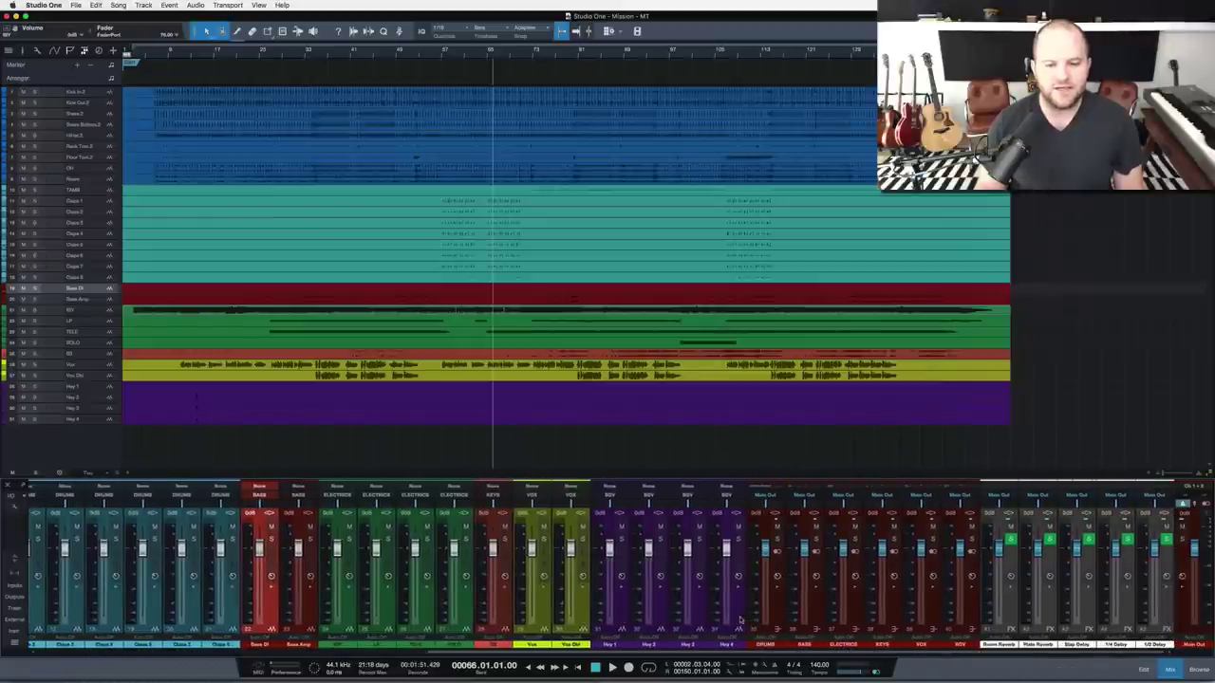
shift+click(740, 619)
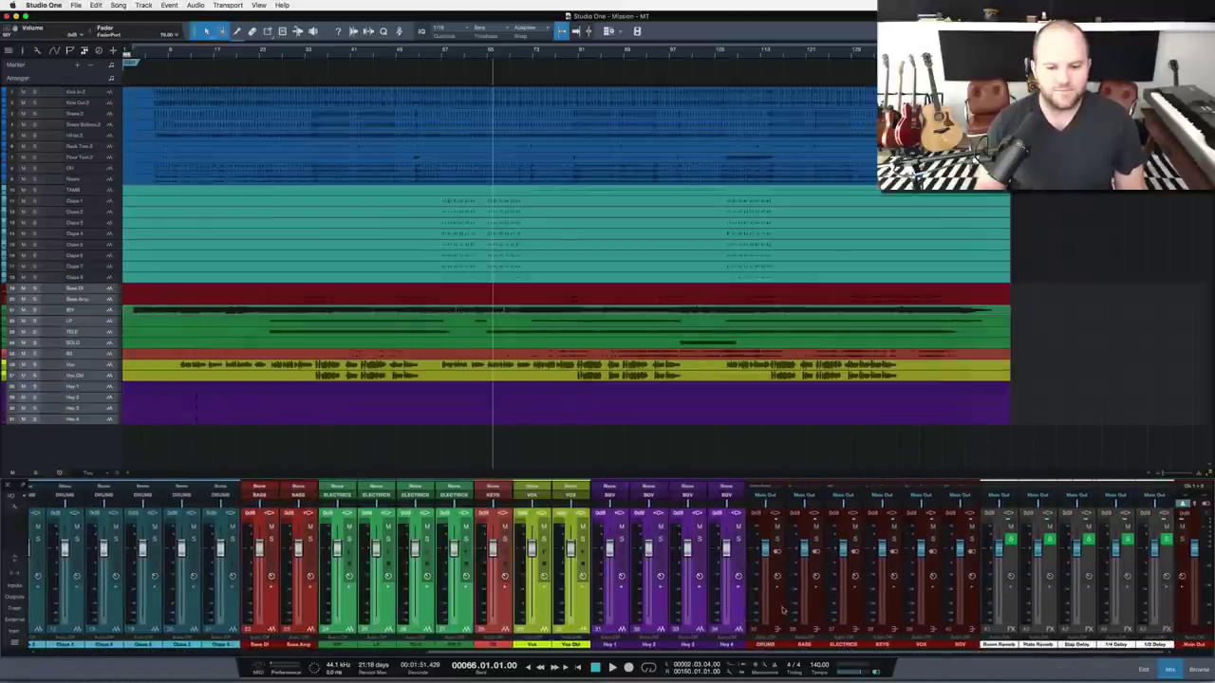
click(780, 618)
scroll(779, 619, left, 5)
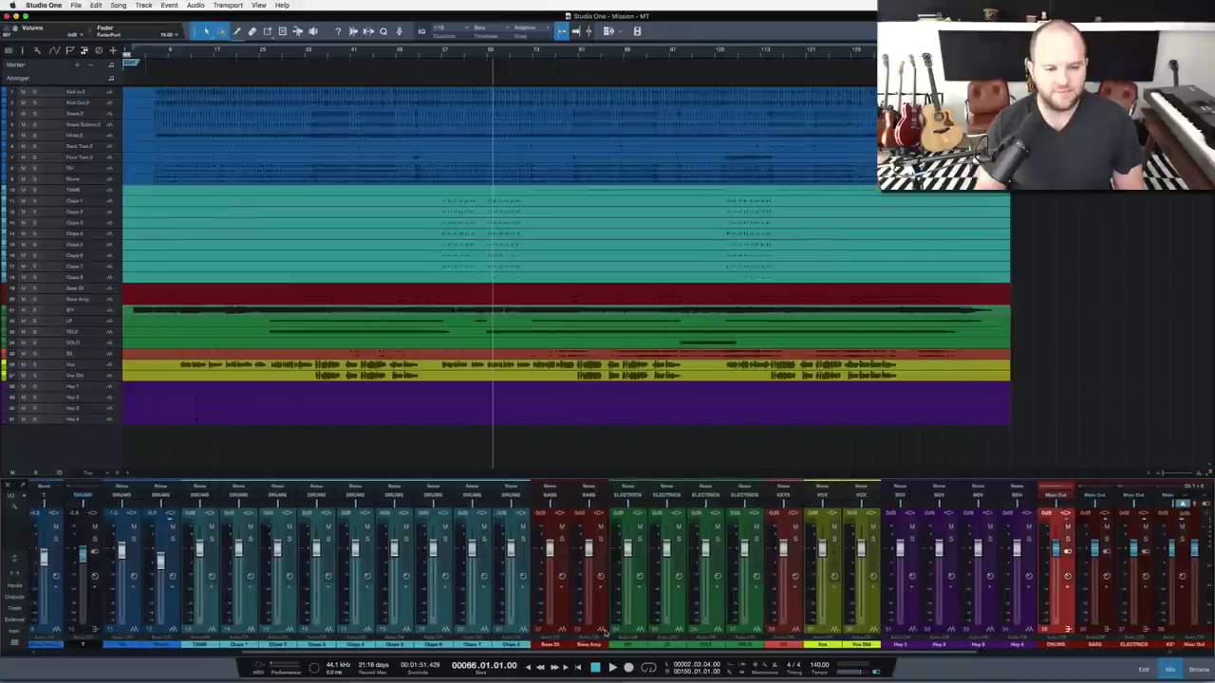
scroll(605, 633, right, 4)
scroll(606, 634, right, 3)
shift+click(815, 630)
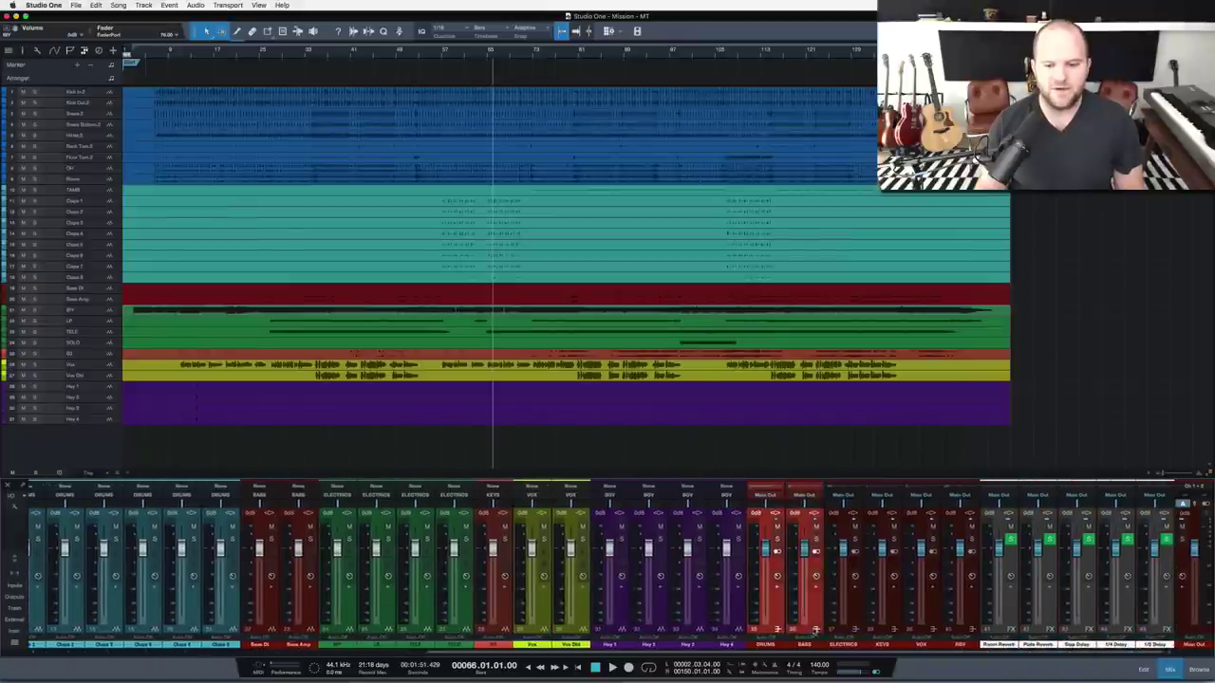
Pull the faders of all buses from BASS to BGV all the way down together and save the song
click(968, 621)
shift+click(811, 625)
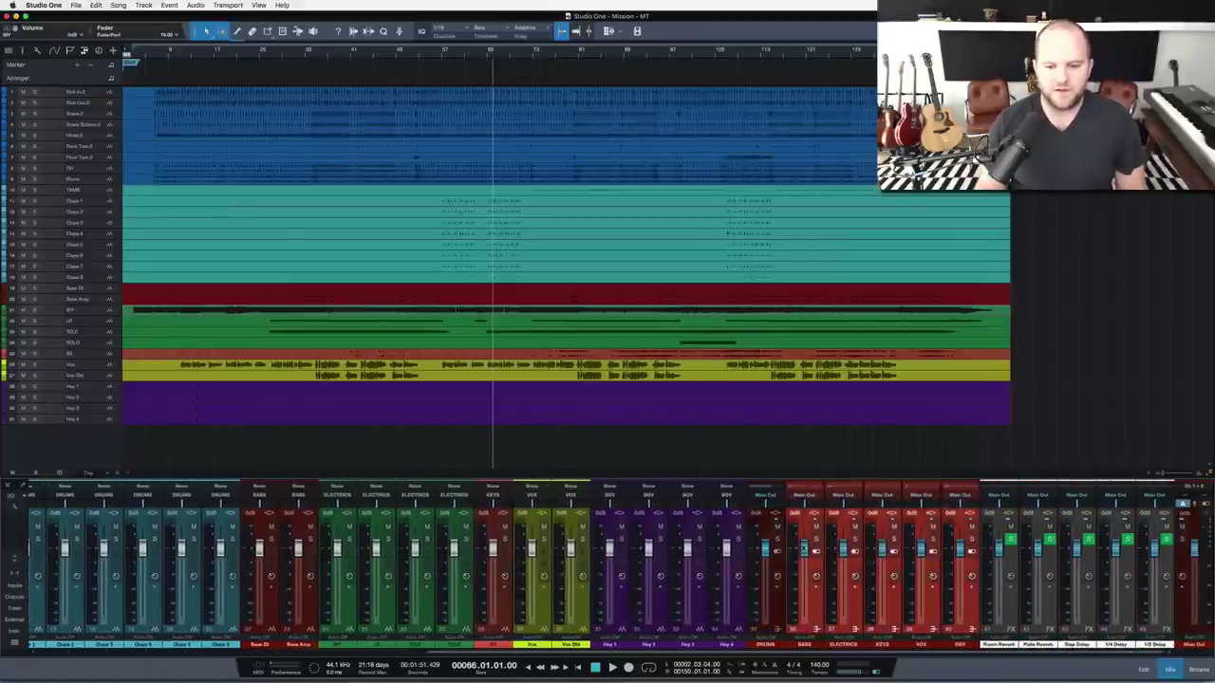
drag(805, 548, 805, 667)
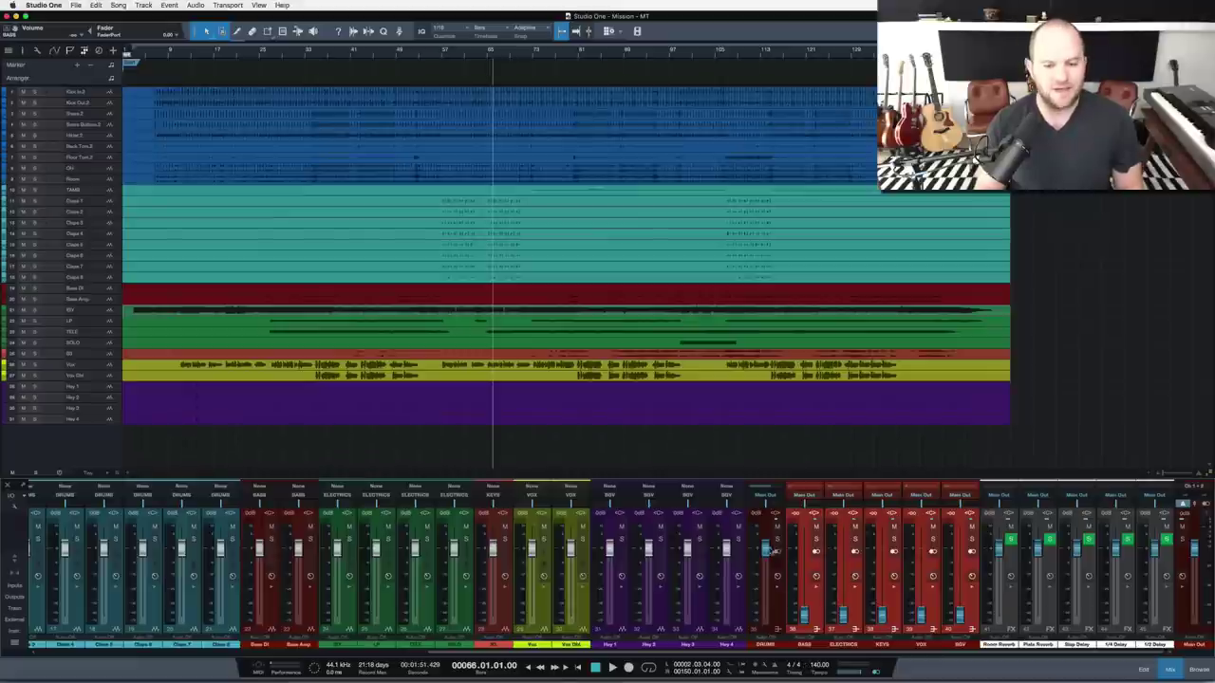
key(super+s)
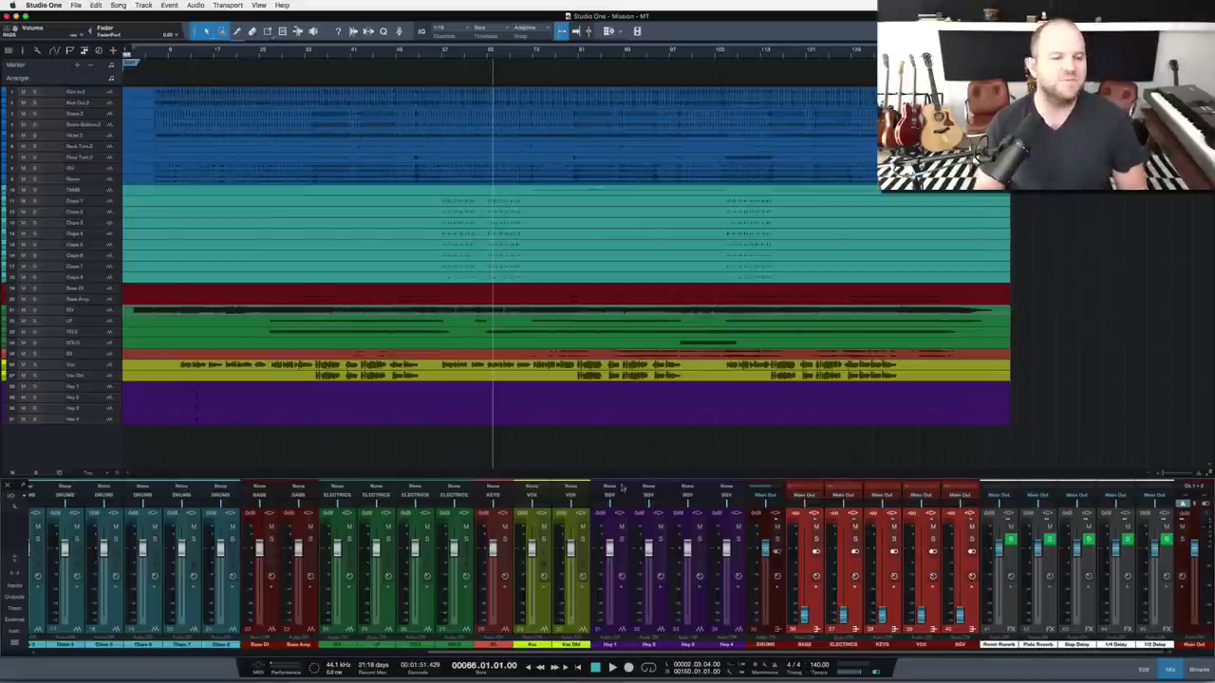
Place the playhead at bar 2, beat 4 and zoom the arrangement in on the song's opening section
scroll(289, 596, left, 10)
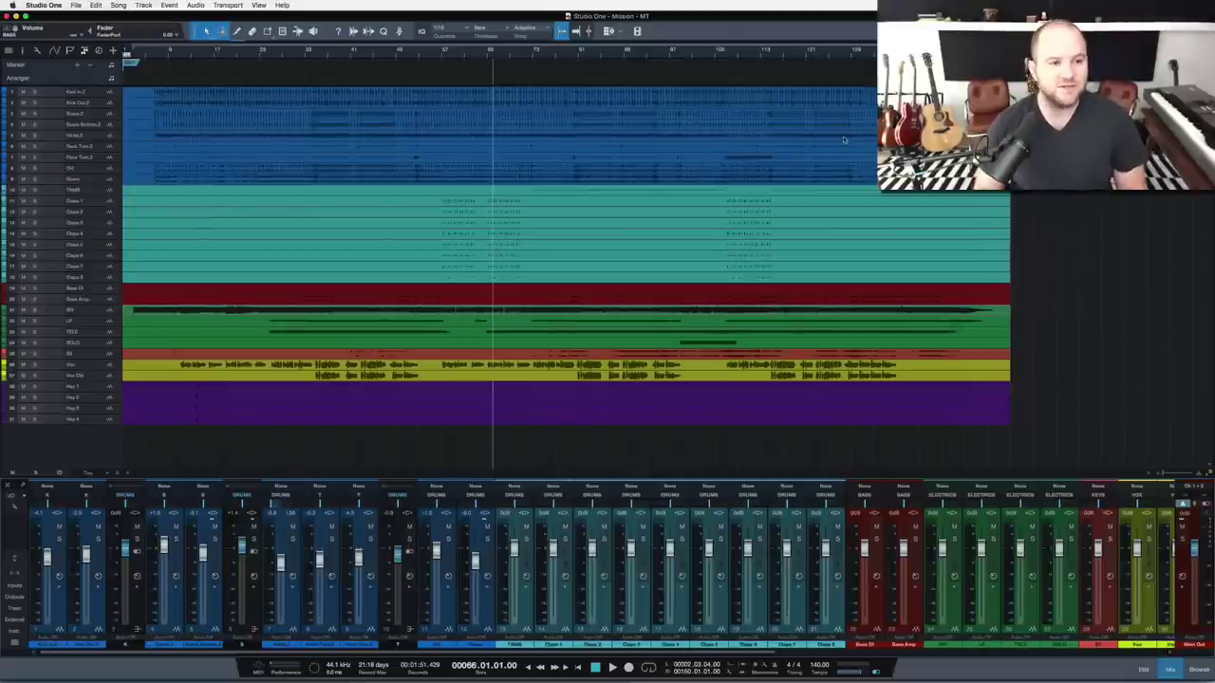
key(Home)
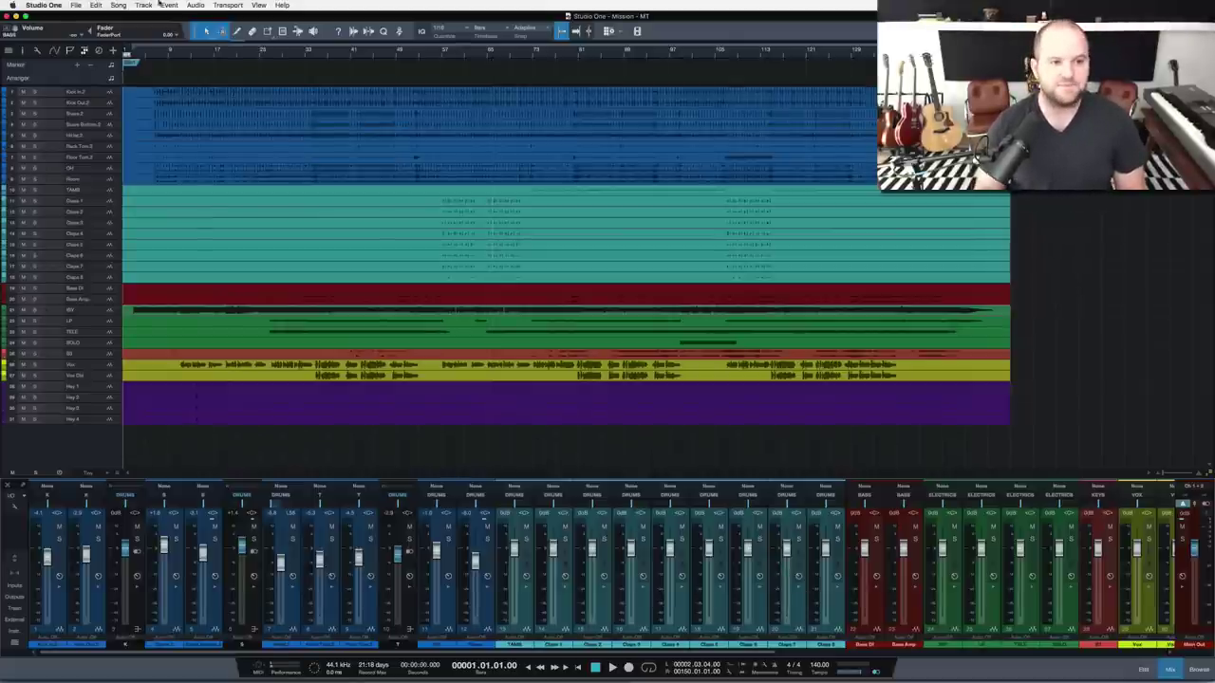
drag(128, 55, 170, 112)
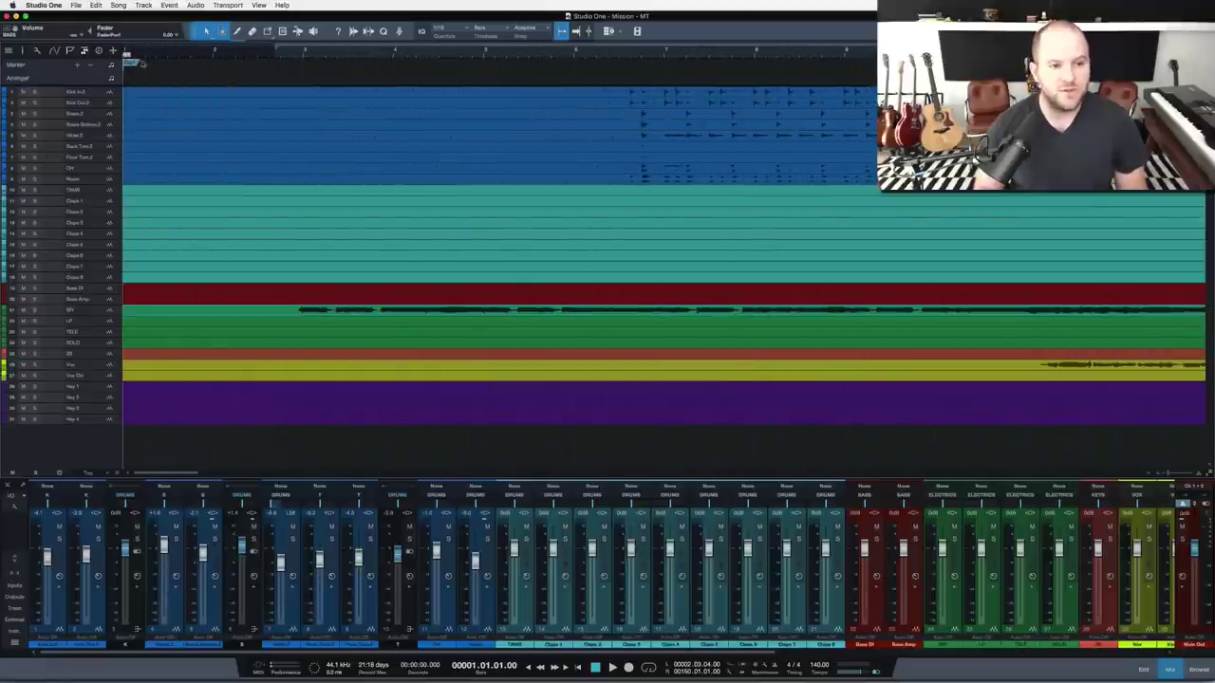
click(282, 57)
key(w)
key(w)
key(w)
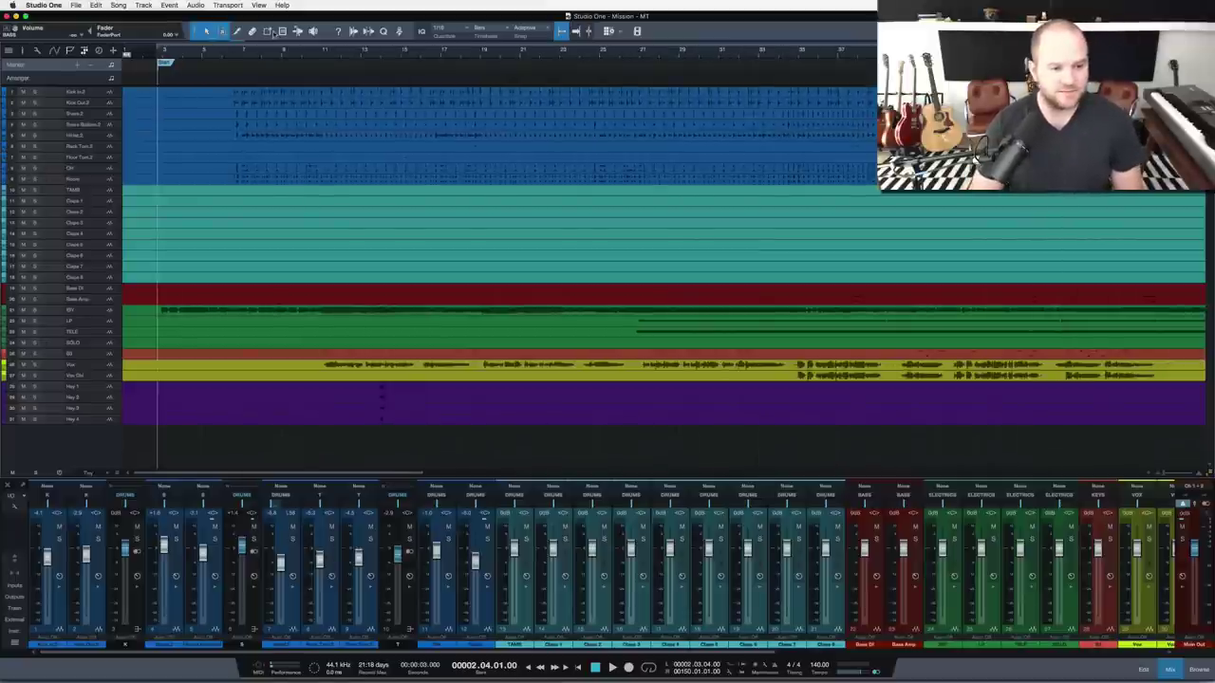
Start playback and switch the Main Out meter to the K20 scale
key(space)
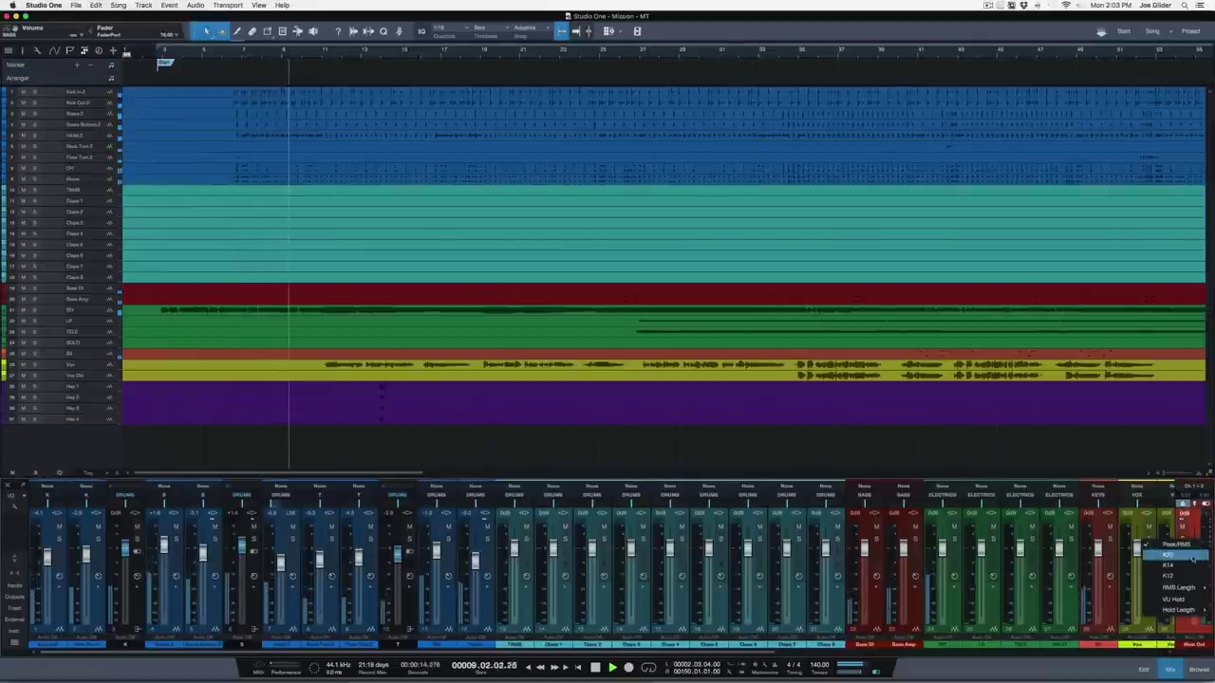
right_click(1209, 545)
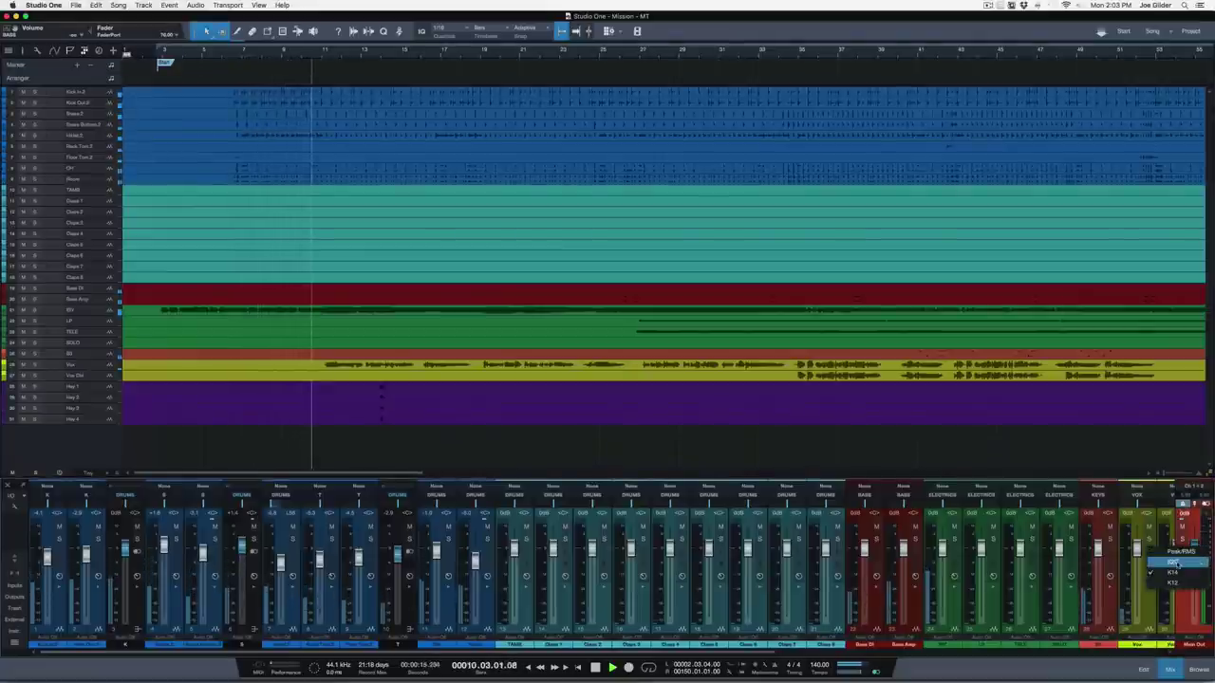
click(1177, 561)
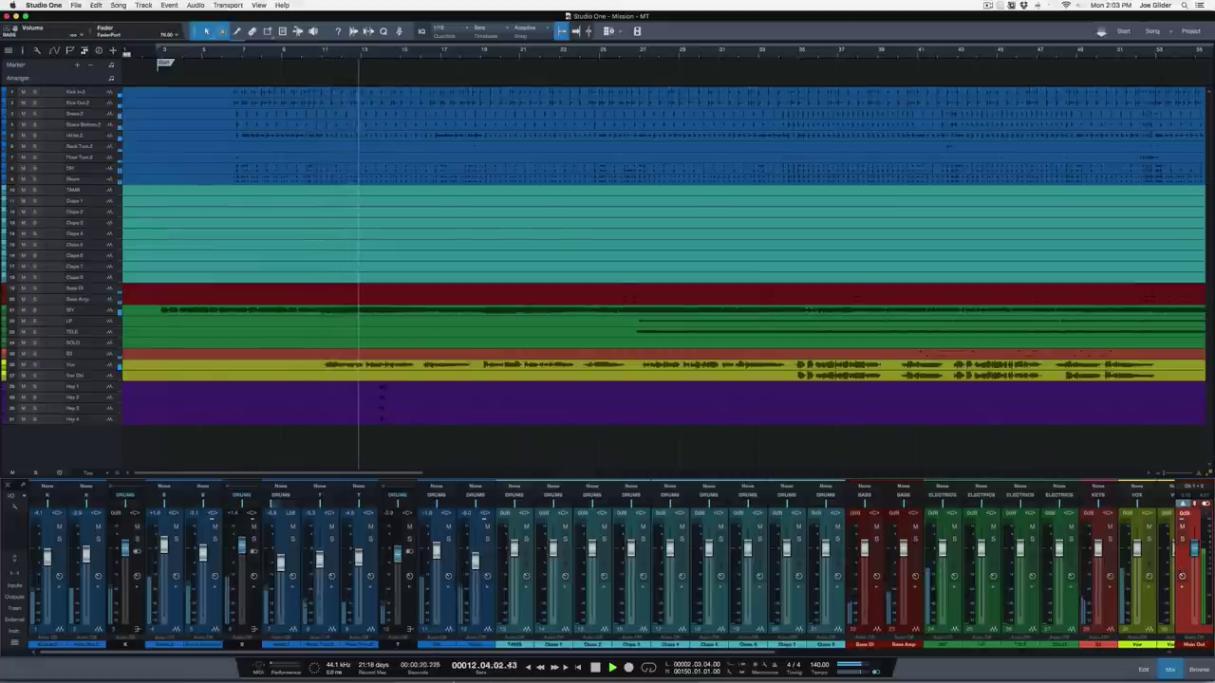
click(482, 596)
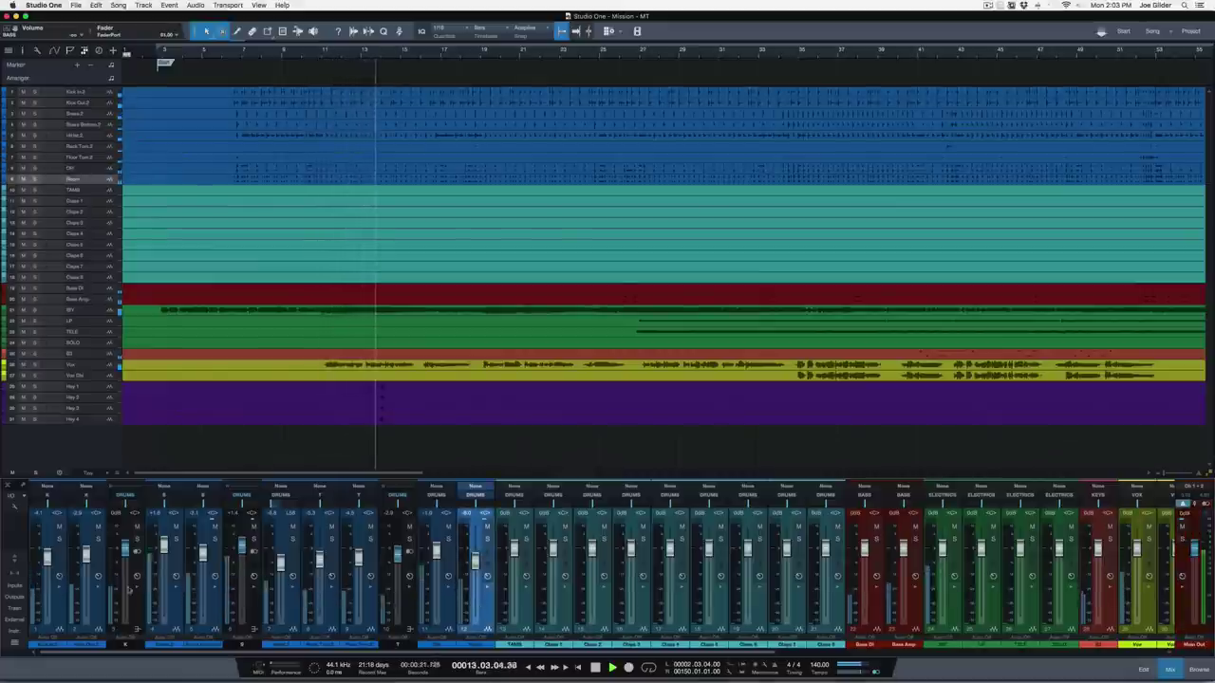
shift+click(65, 607)
shift+click(61, 607)
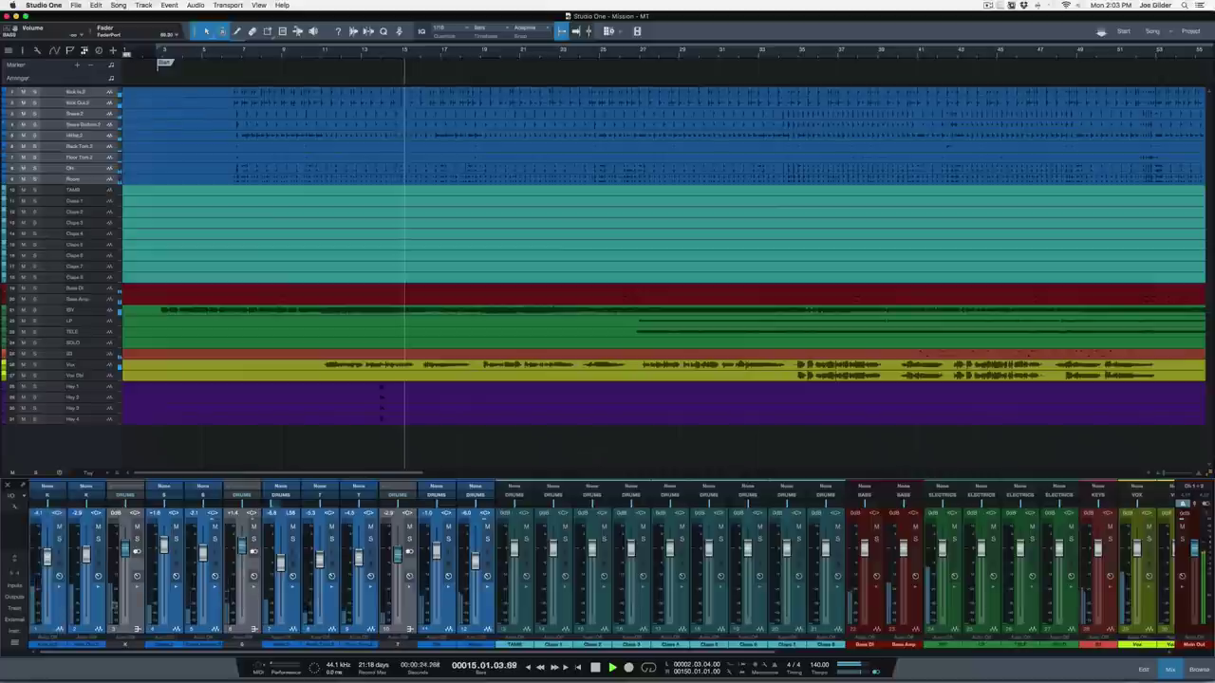
Select the K, S and T drum buses plus the HiHat, OH and Room channels and lower their faders together by about 2 dB
click(139, 600)
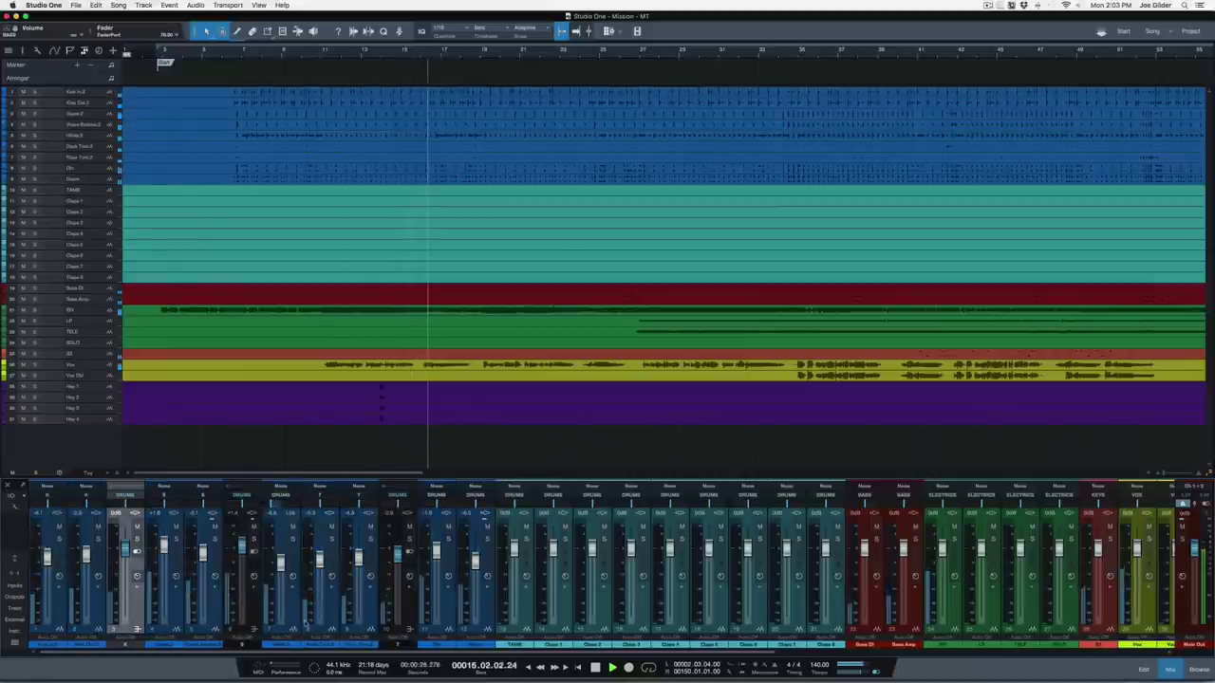
super+click(252, 626)
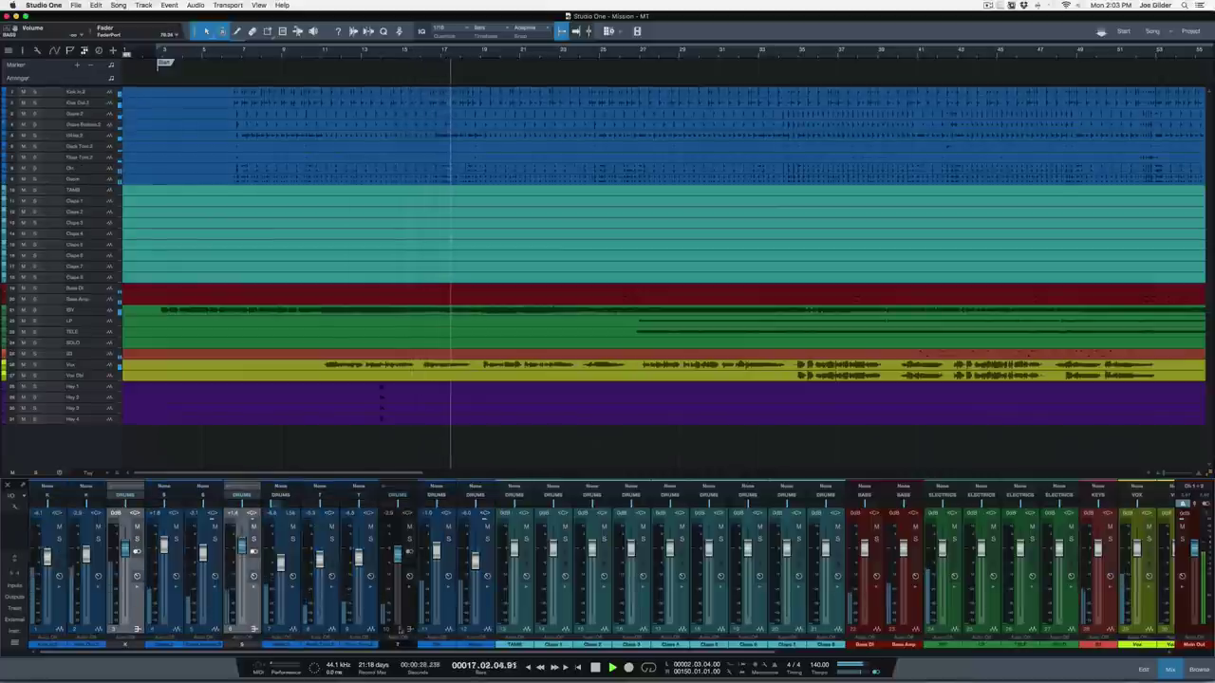
super+click(465, 626)
super+click(445, 627)
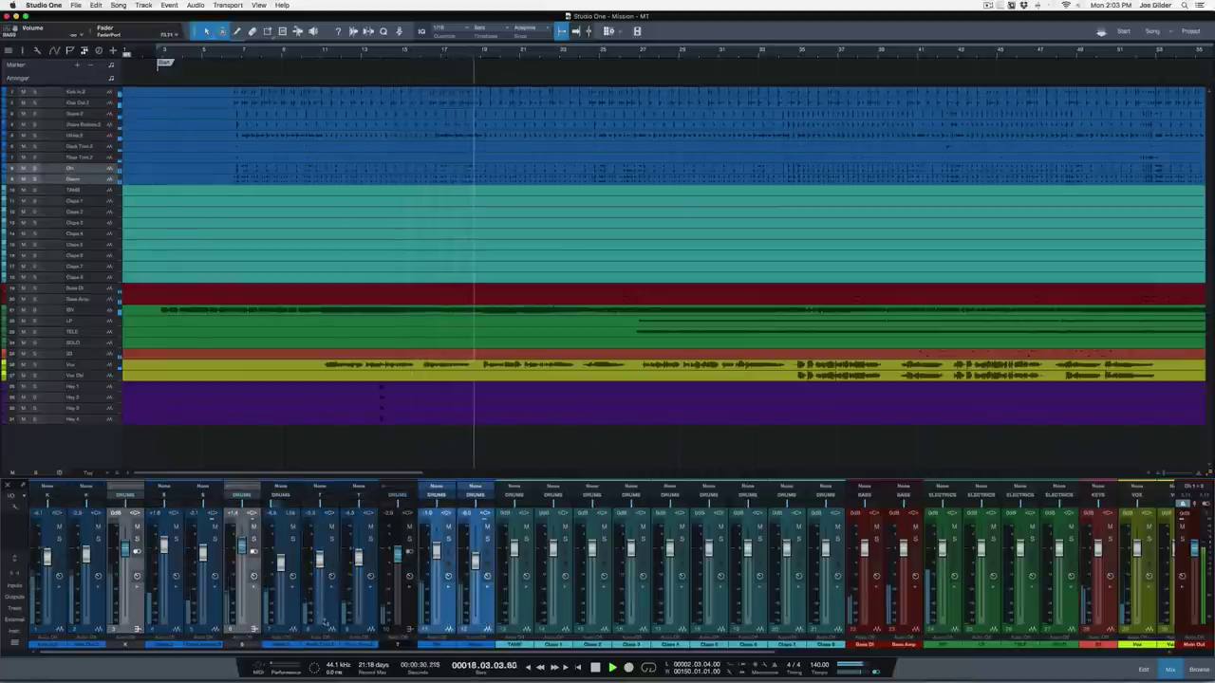
super+click(289, 628)
super+click(407, 626)
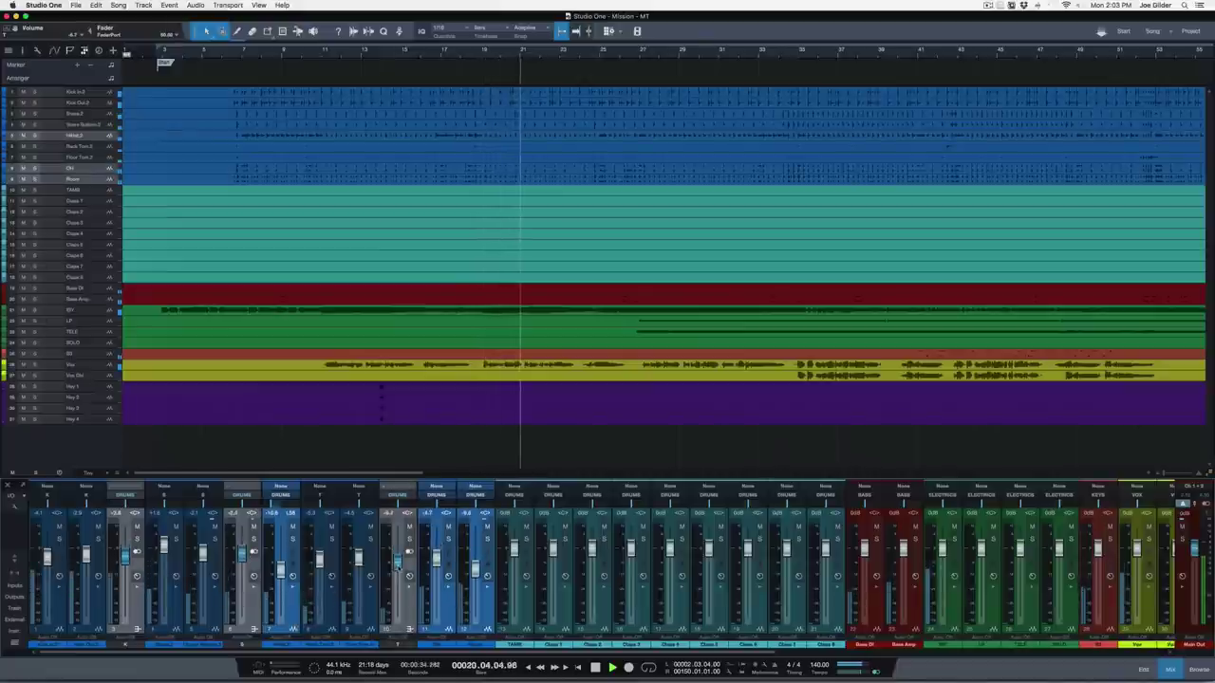
drag(398, 562, 398, 564)
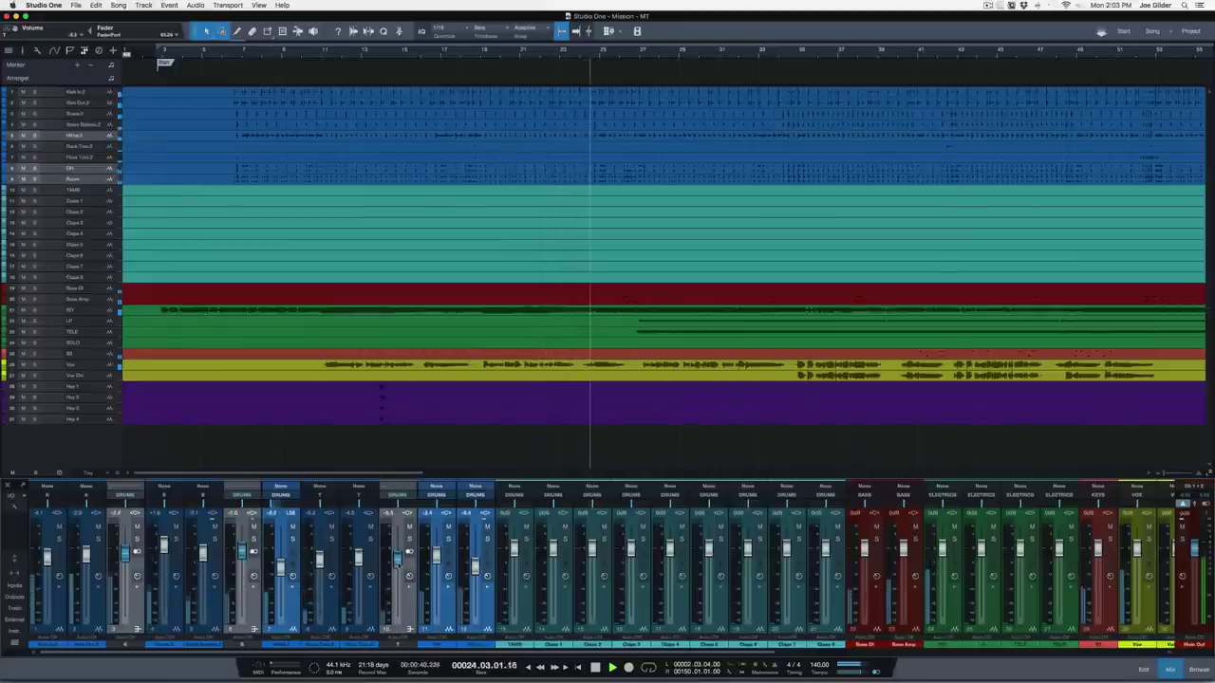
Select the Room channel alone and raise the BASS bus fader to 0 dB
click(475, 567)
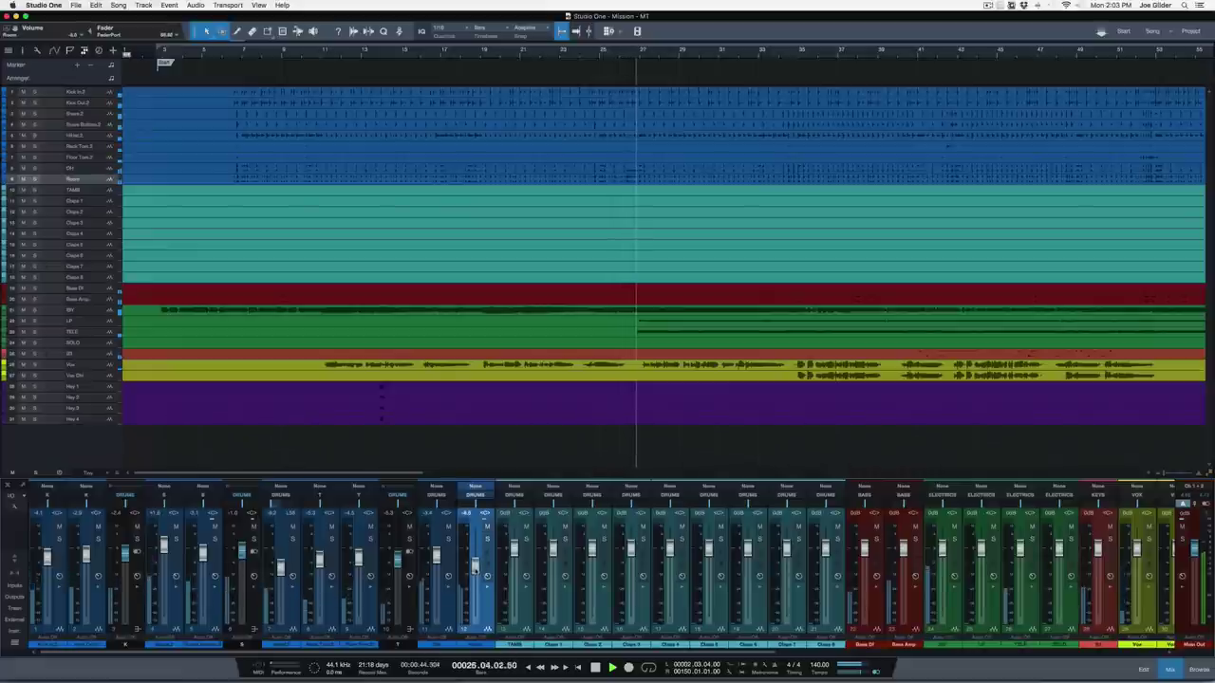
scroll(846, 637, right, 10)
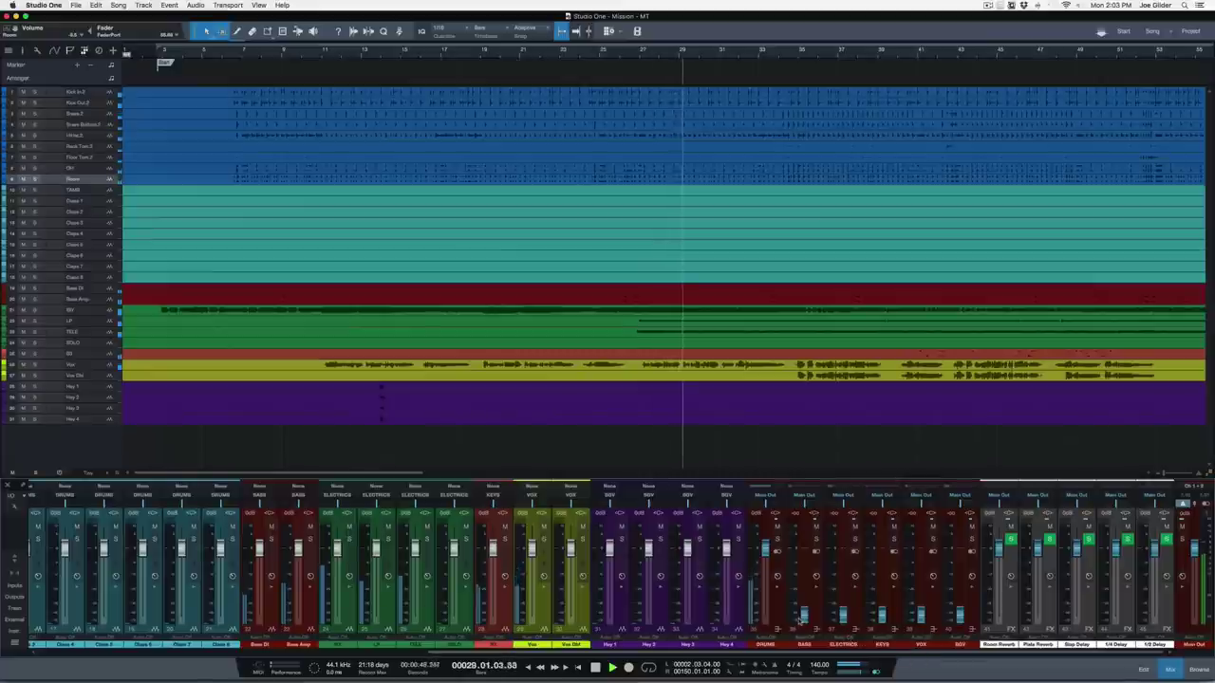
drag(800, 615, 802, 554)
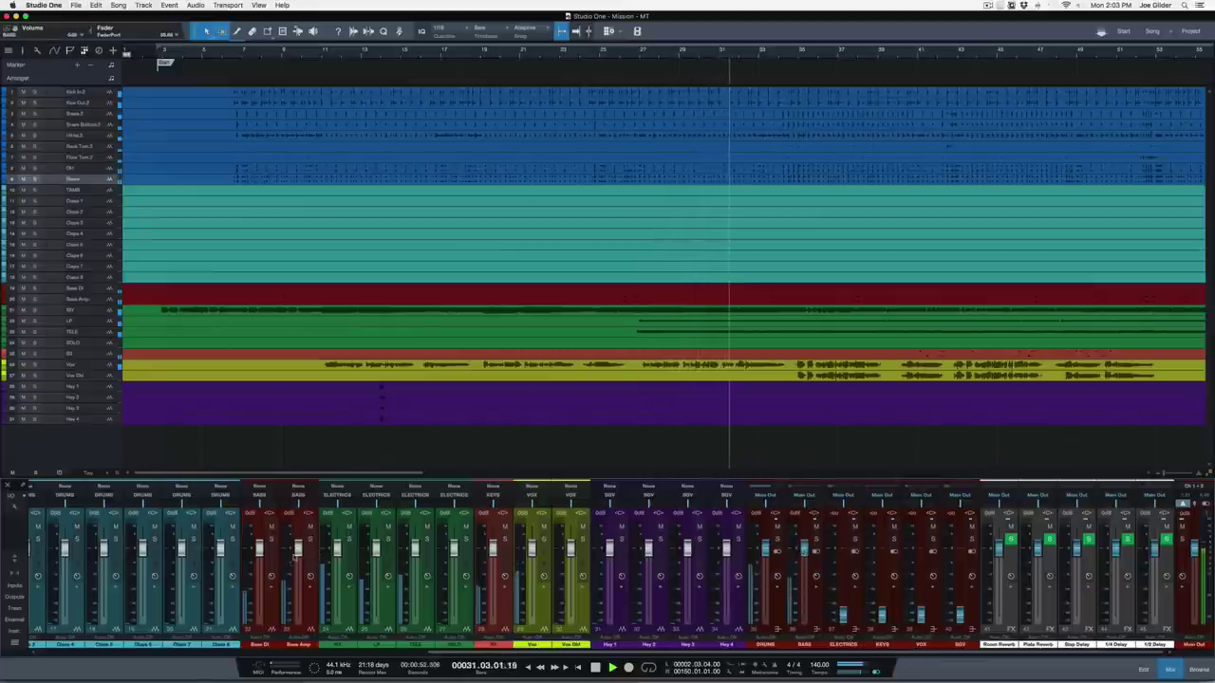
Solo Bass DI and Bass Amp exclusively in turn to compare them, ending on Bass DI
click(270, 539)
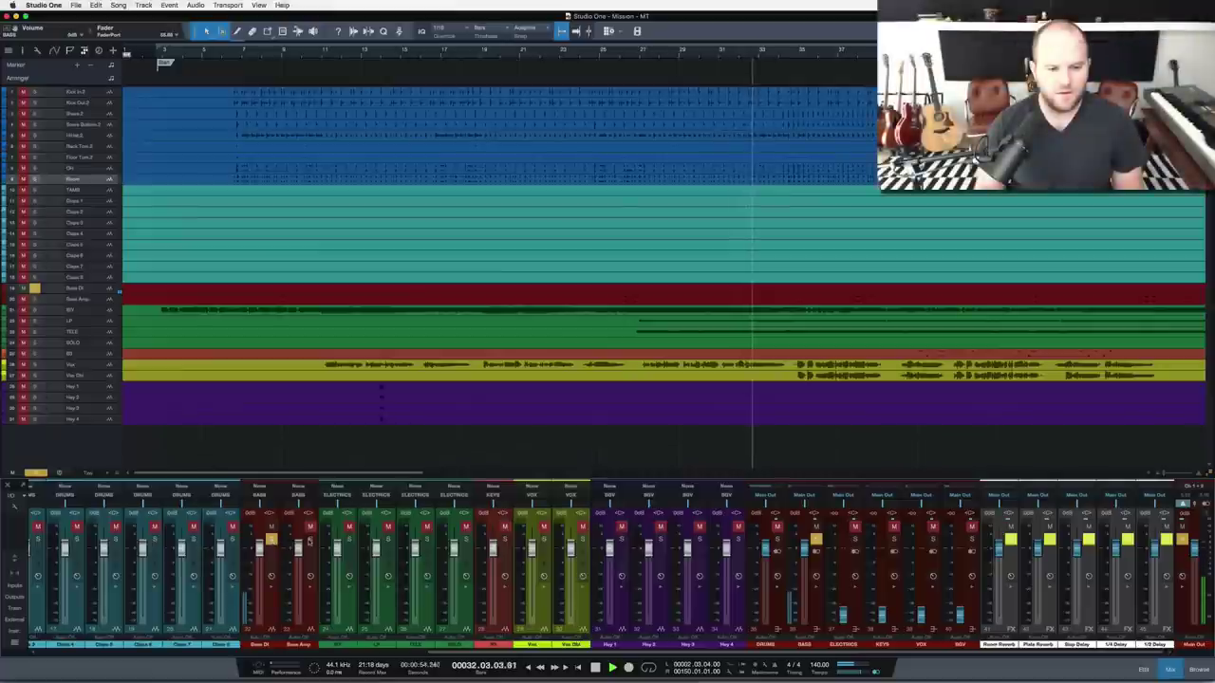
click(309, 540)
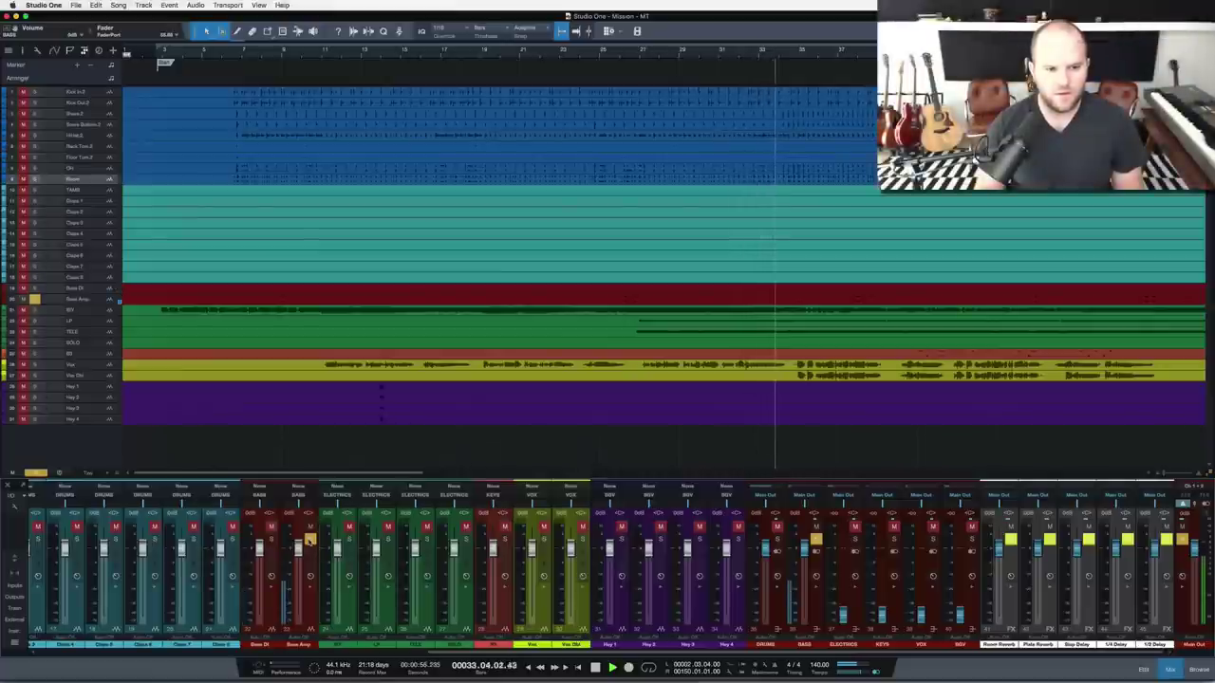
click(272, 540)
alt+click(274, 540)
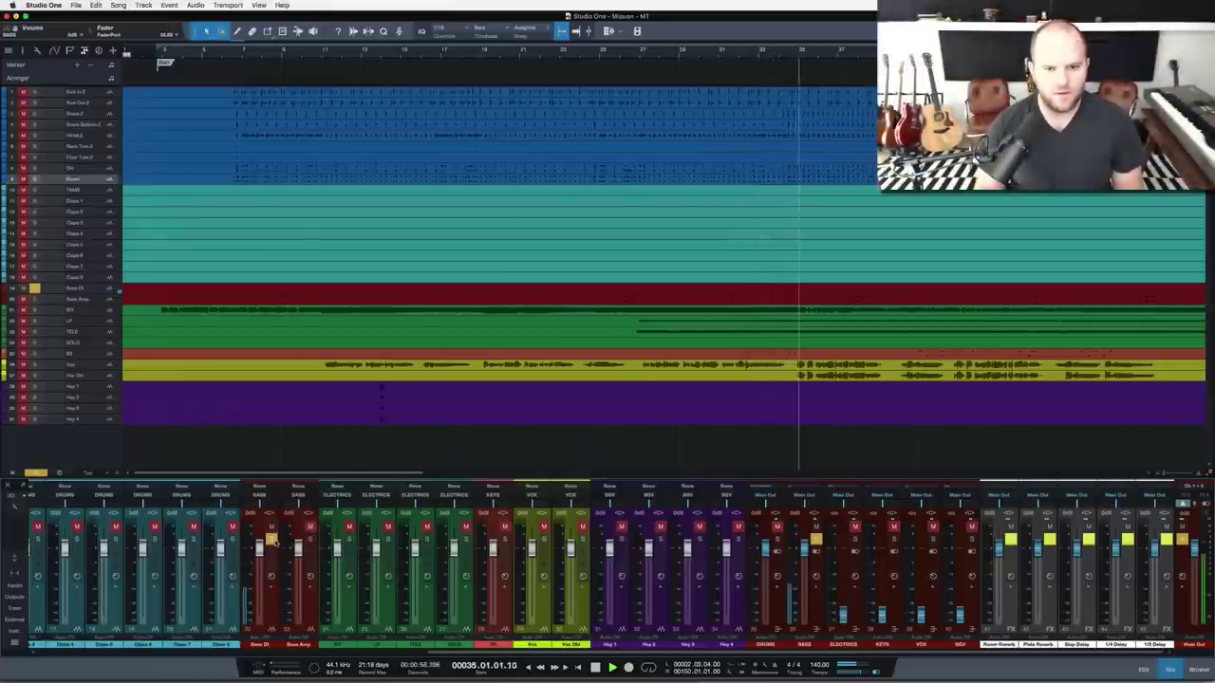
Enlarge the track heights and normalize the Bass DI clip
scroll(592, 403, up, 4)
scroll(591, 406, down, 3)
scroll(592, 406, down, 8)
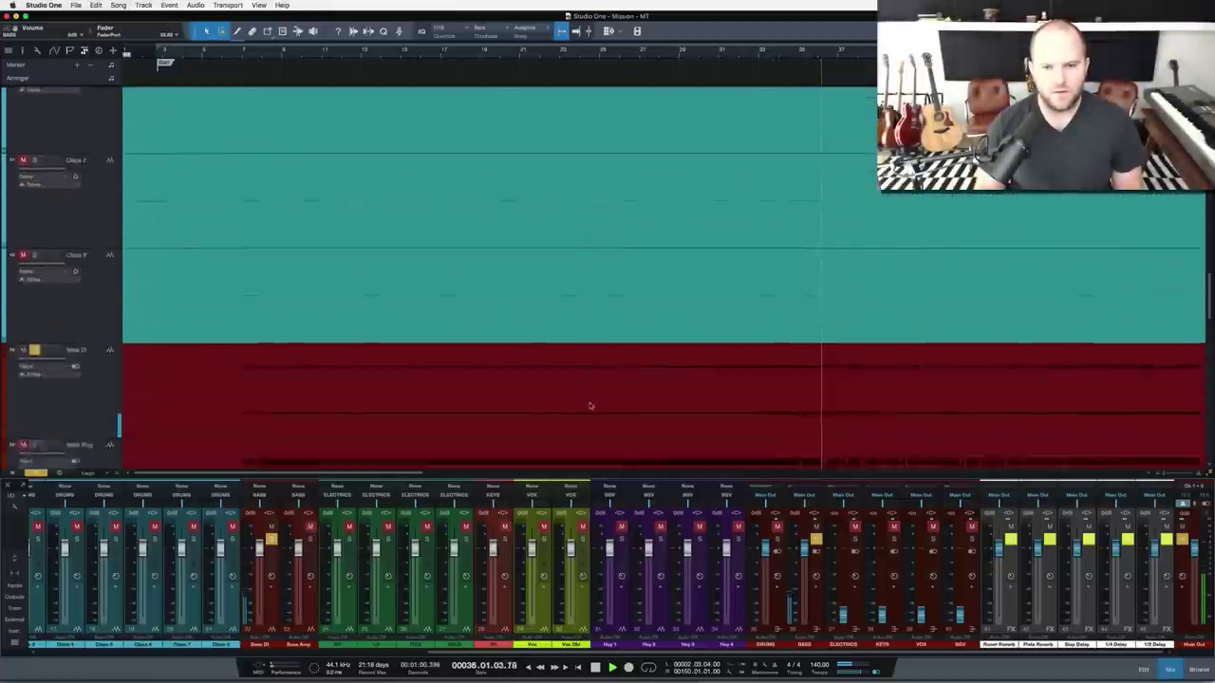
click(927, 240)
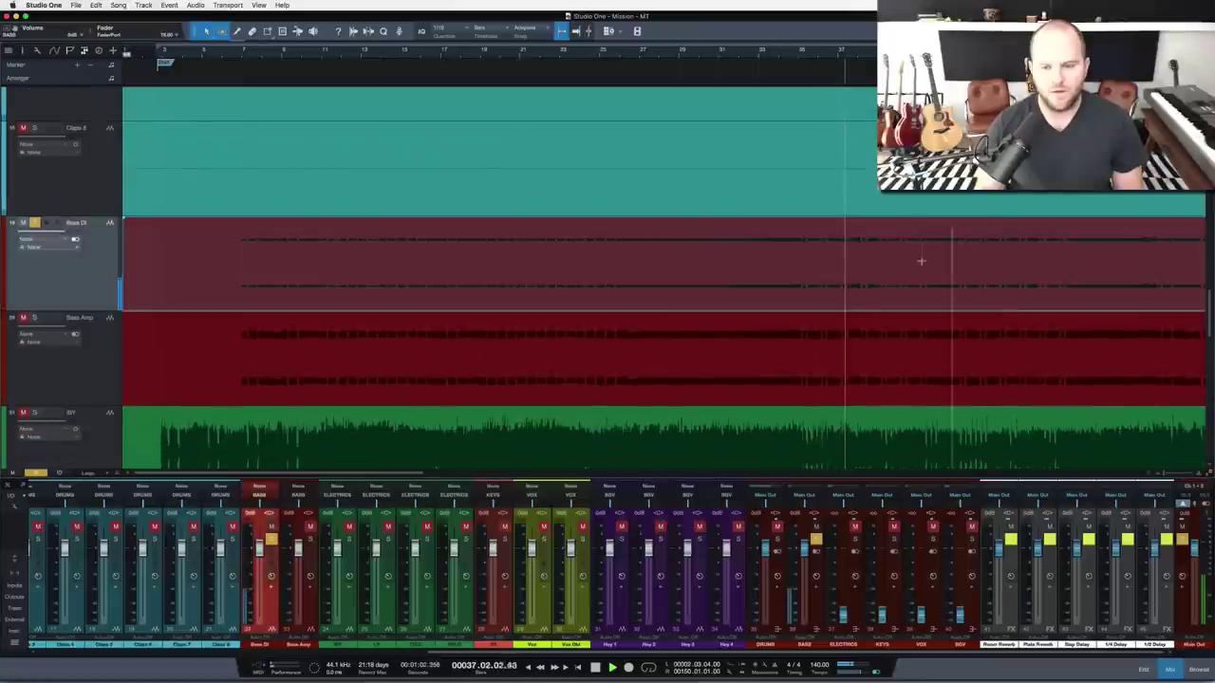
key(alt+n)
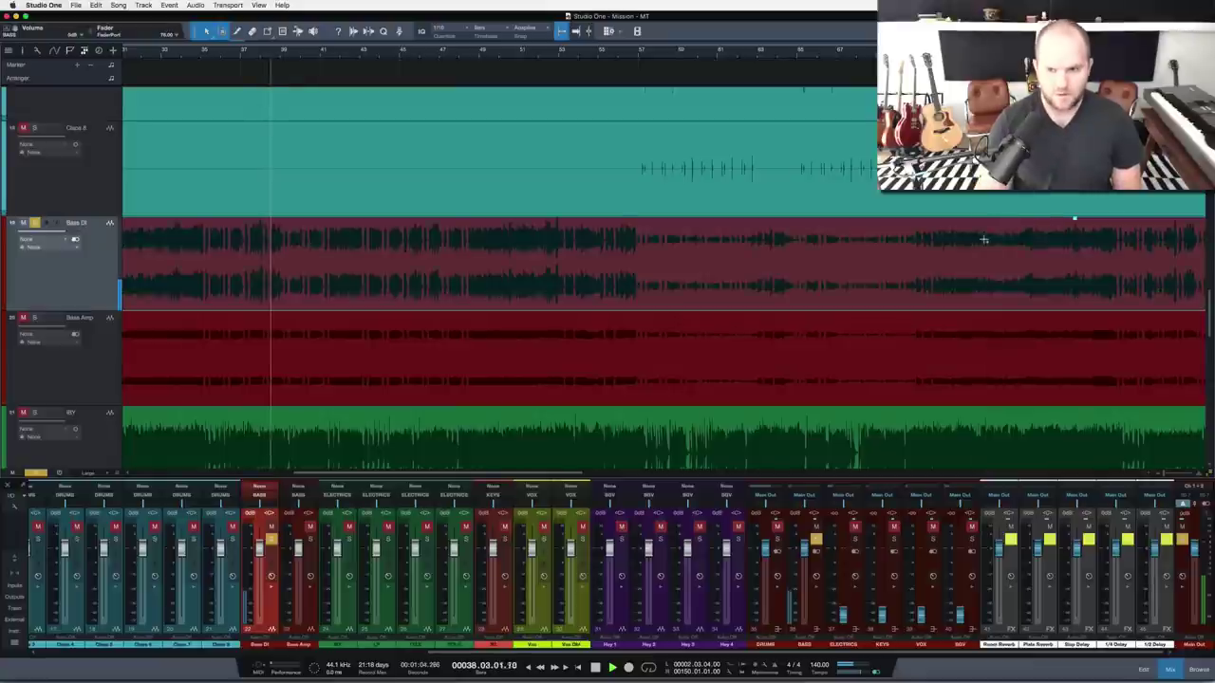
Stop playback, undo the Bass DI normalization and reapply it to compare the waveforms
key(space)
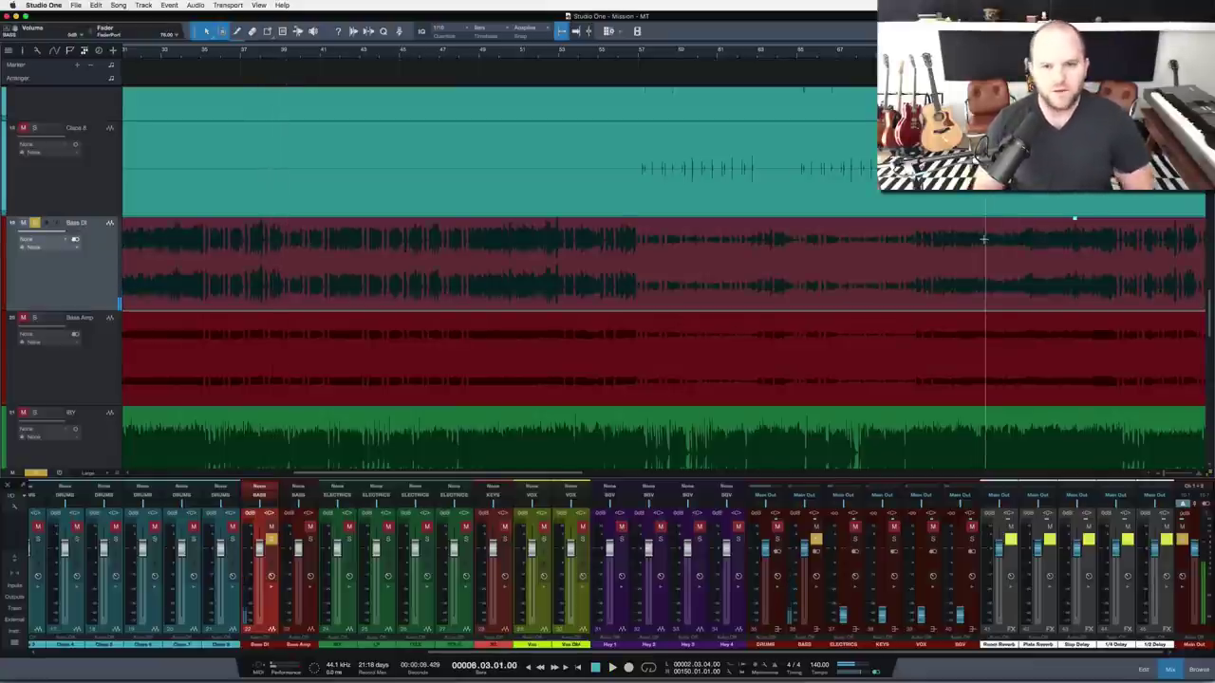
key(super+z)
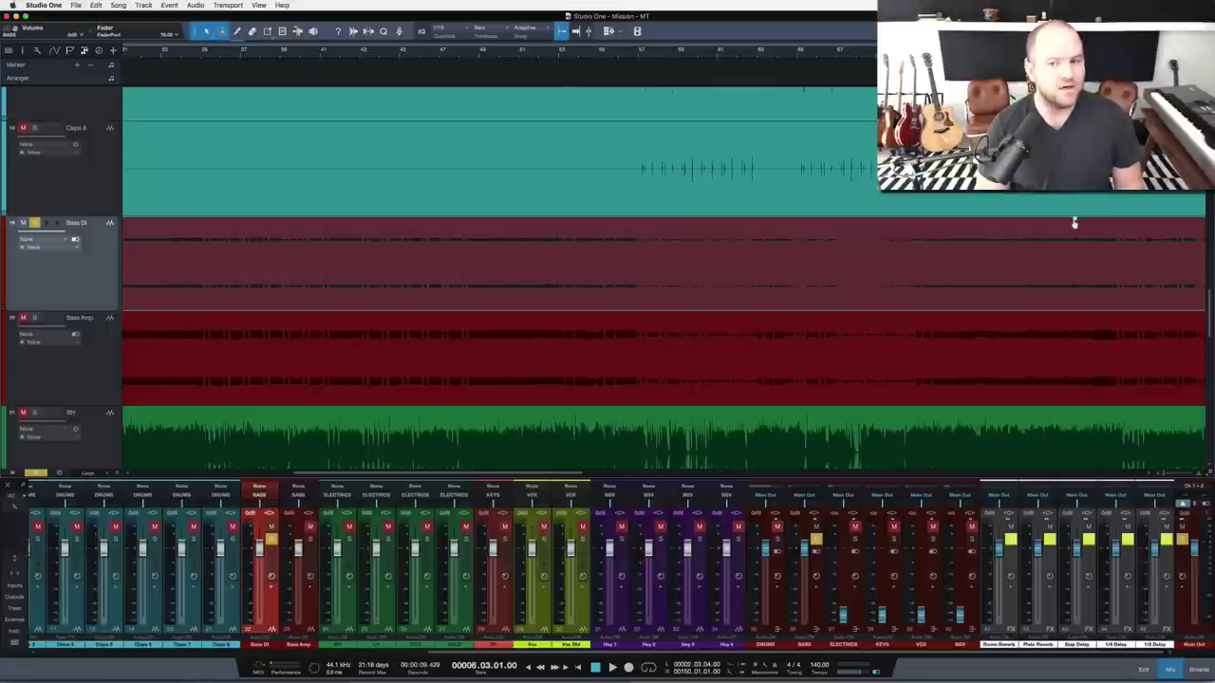
key(alt+n)
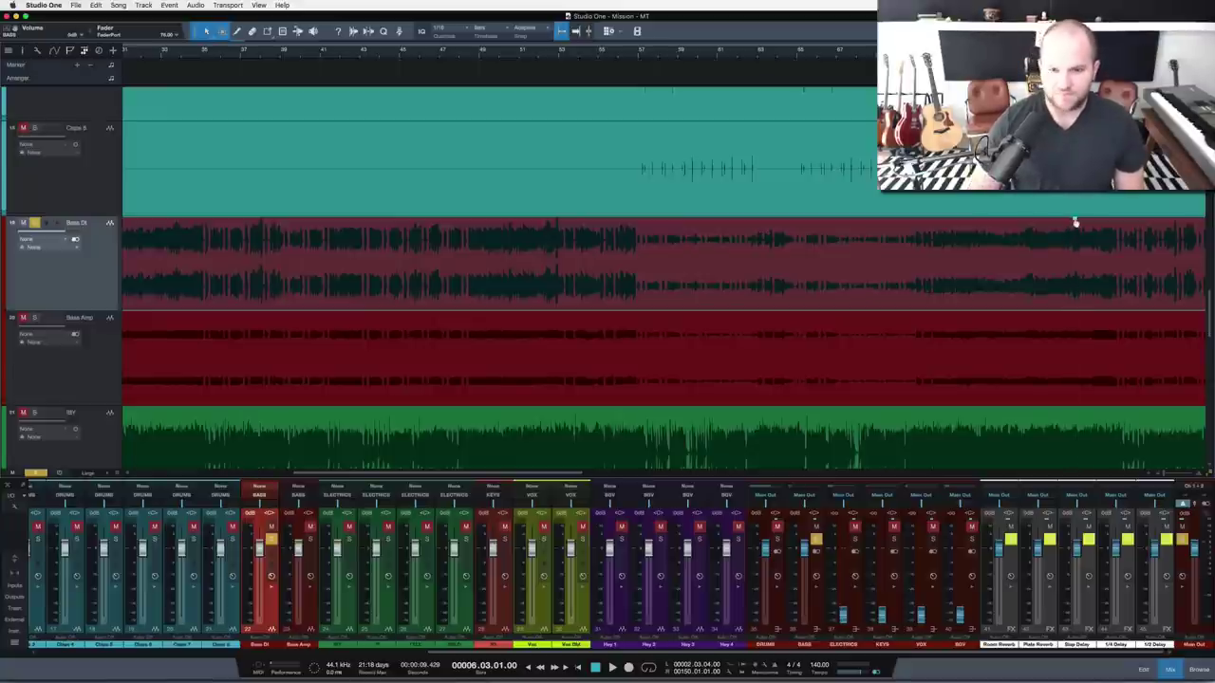
Lower the normalized Bass DI clip's gain during playback and unsolo the track to hear it in the mix
key(space)
drag(293, 57, 282, 22)
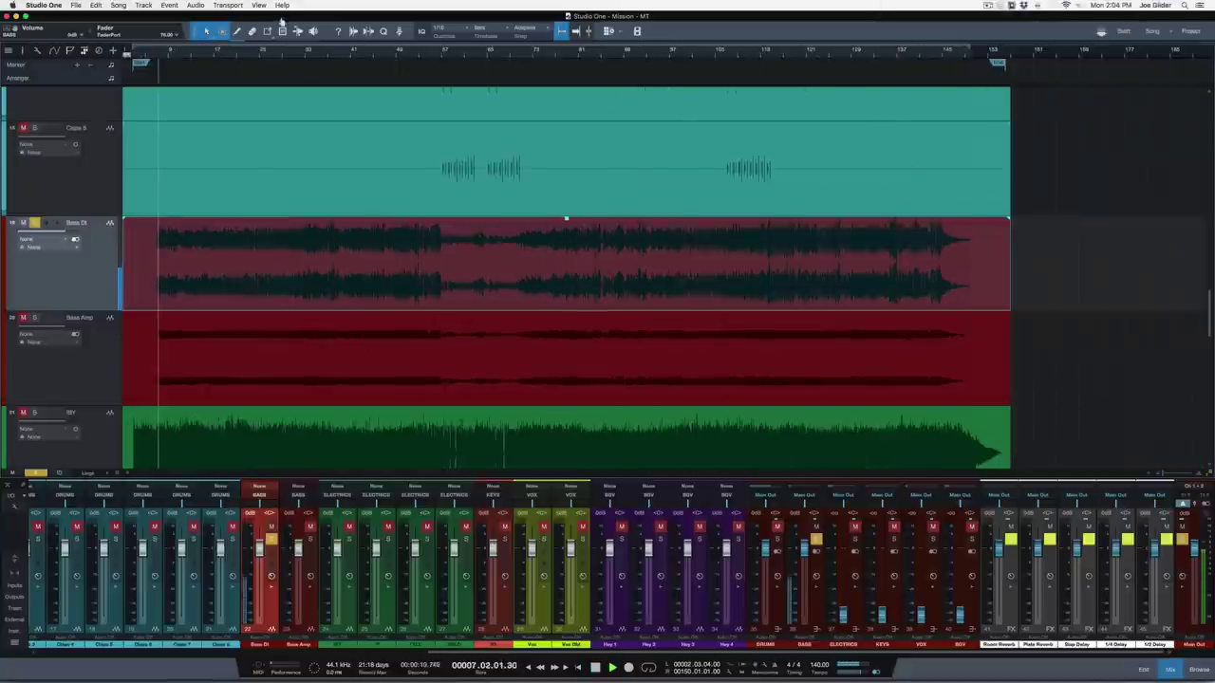
key(z)
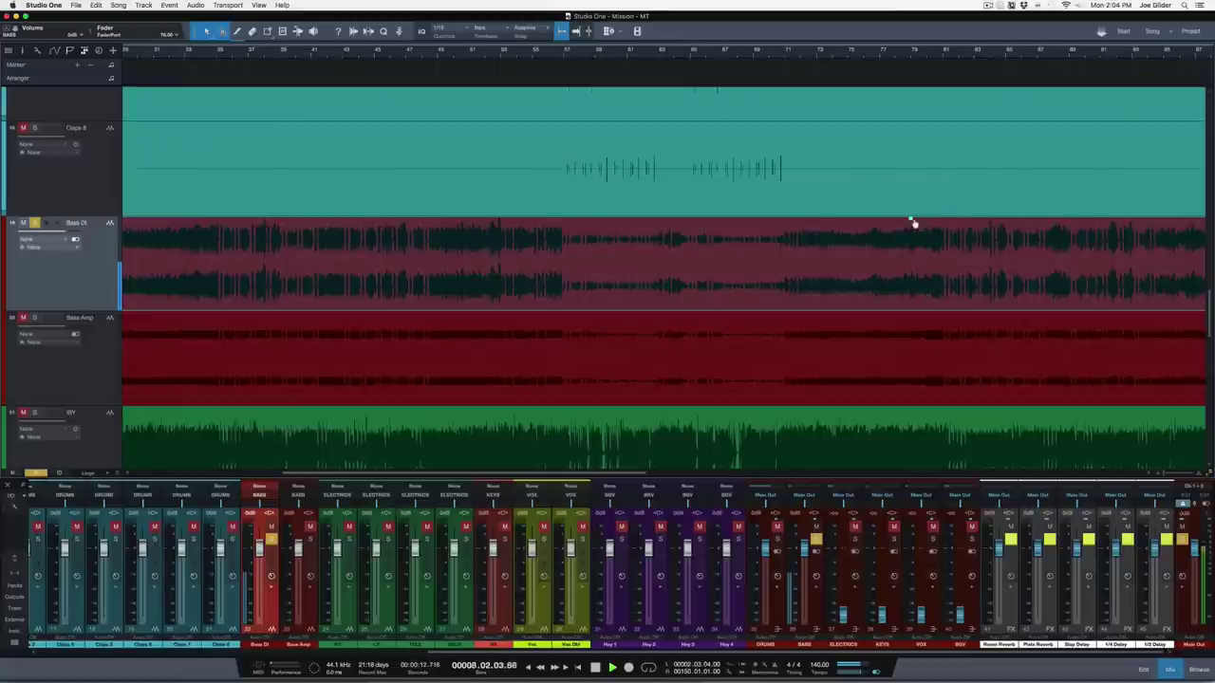
drag(913, 223, 911, 234)
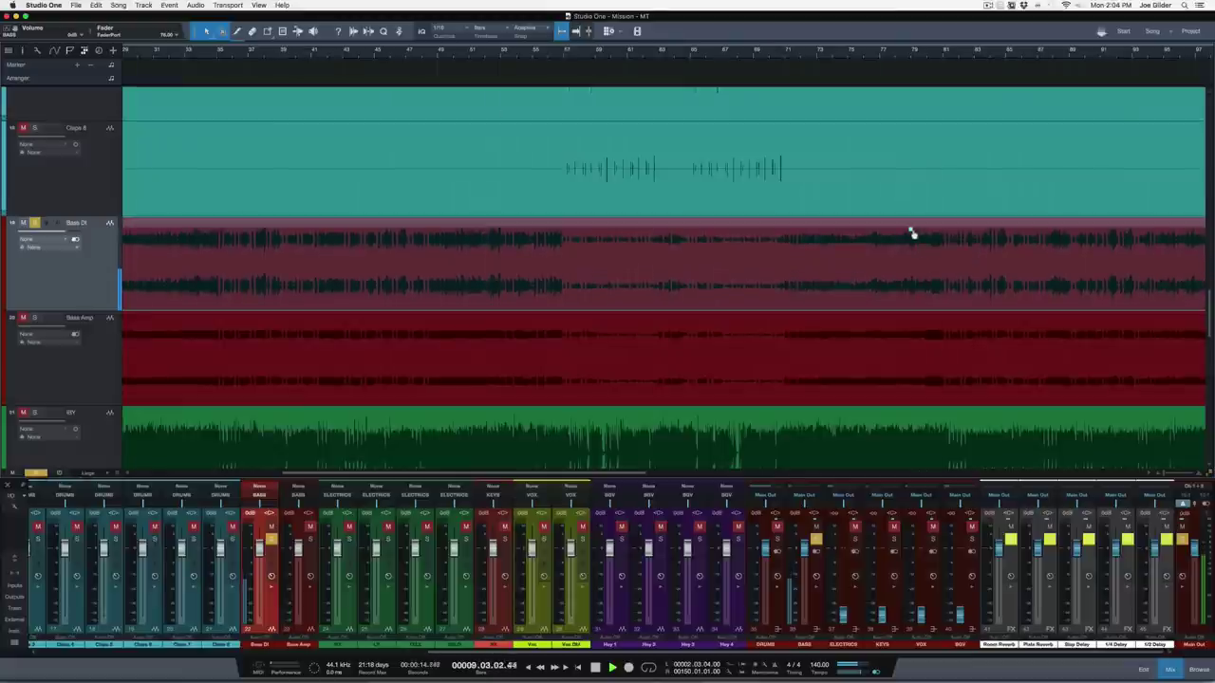
key(s)
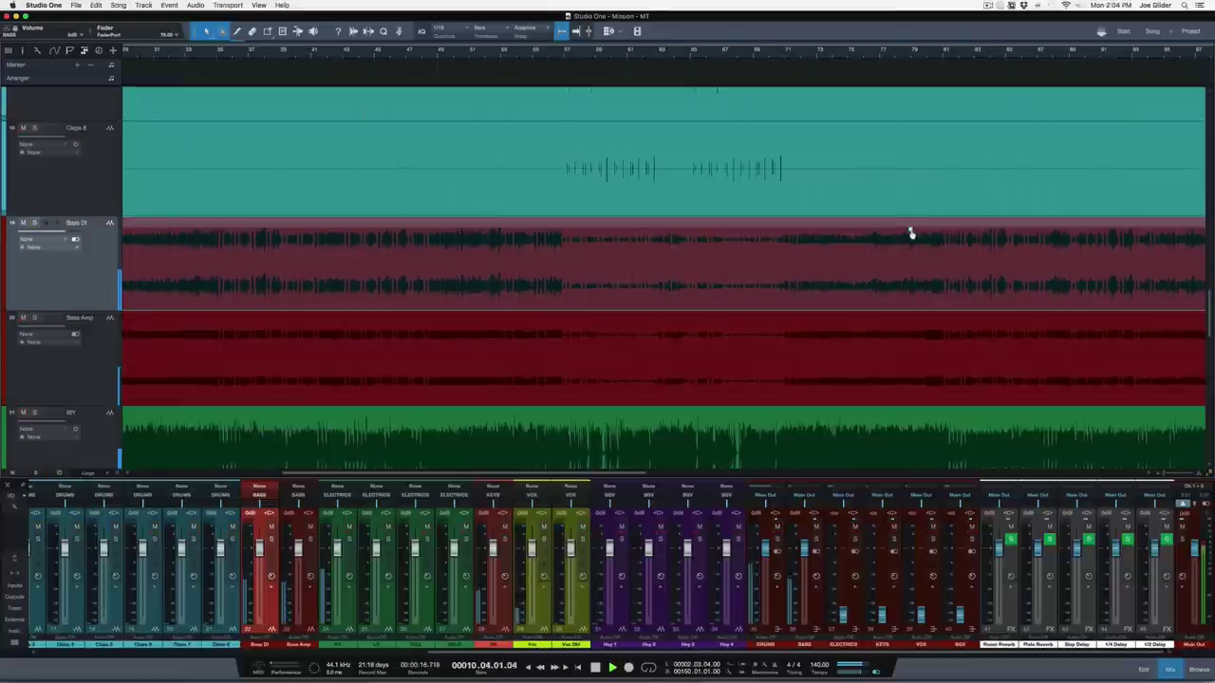
drag(910, 234, 910, 233)
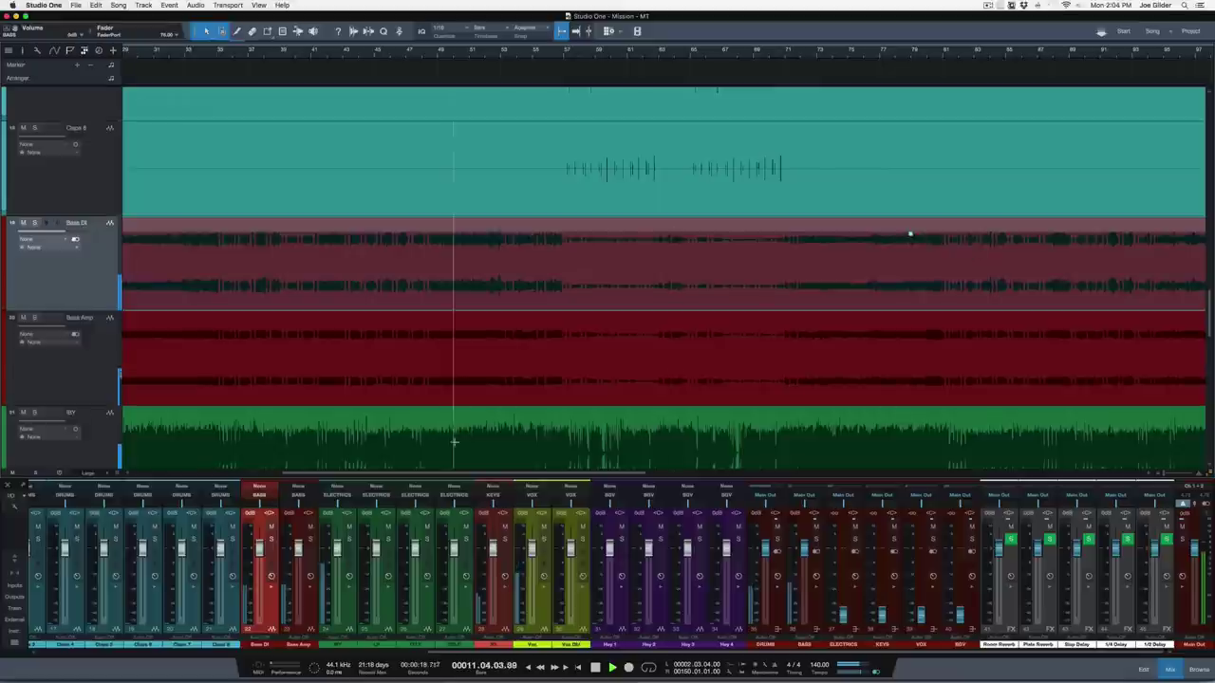
Fine-tune the Bass DI clip gain with Bass Amp muted, and unmute Bass Amp
click(310, 528)
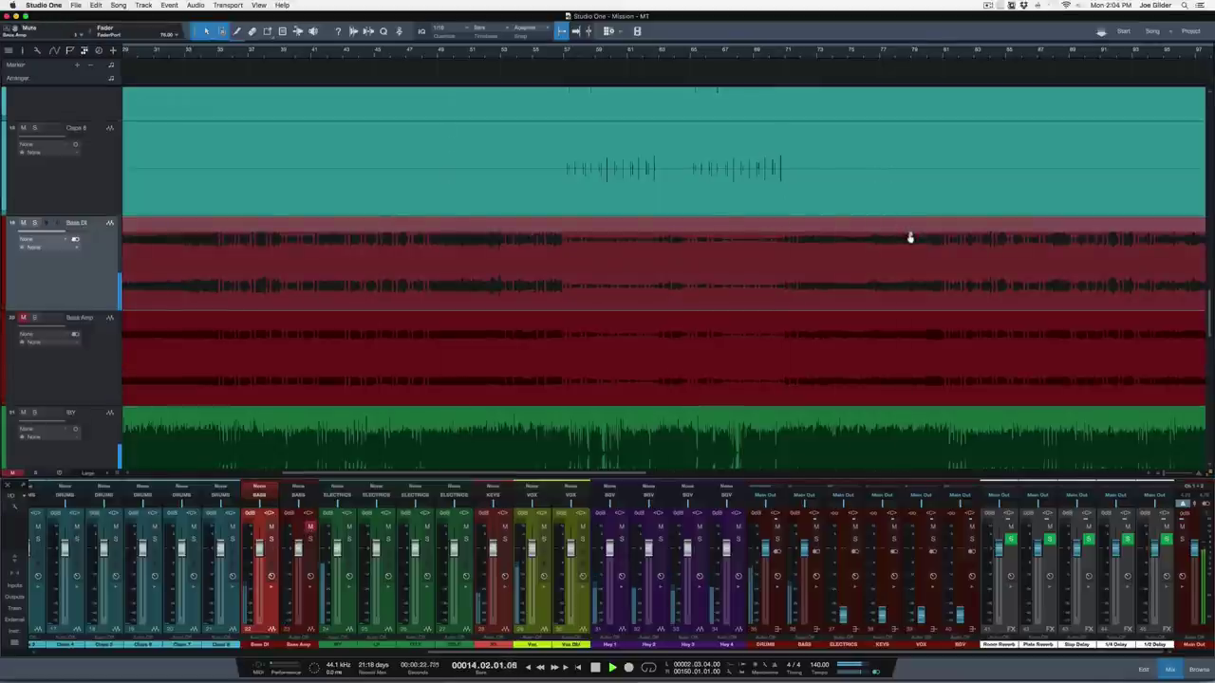
drag(910, 237, 911, 234)
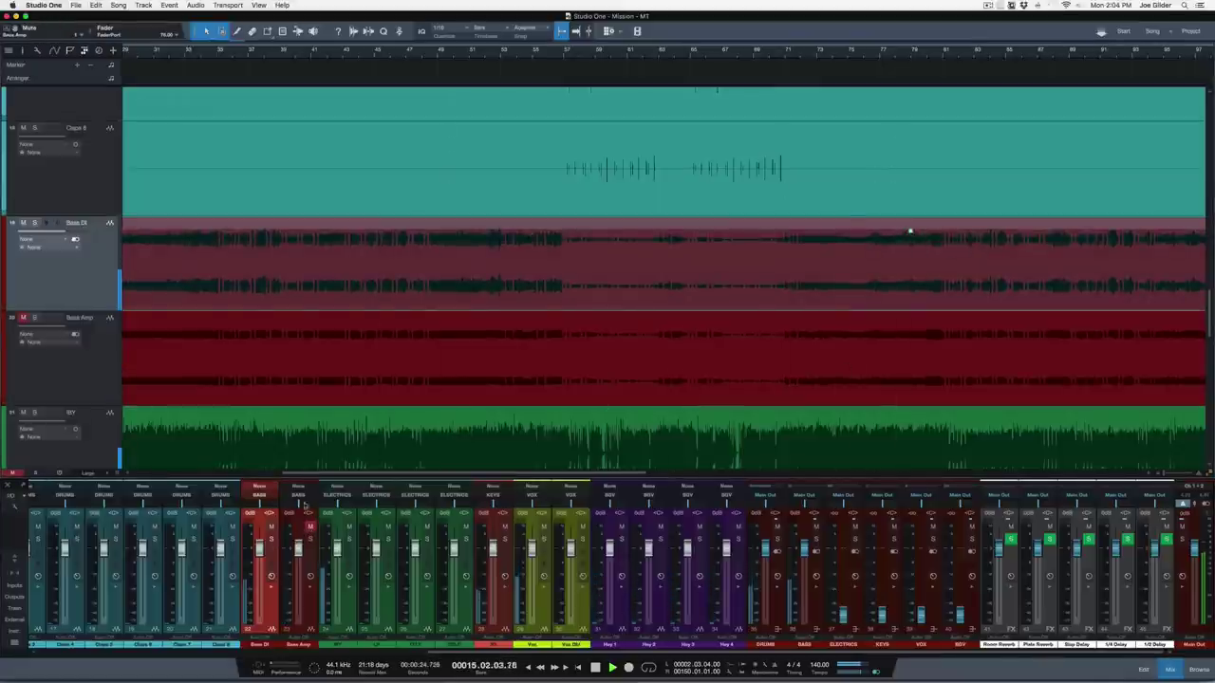
click(308, 527)
Audition Bass Amp in solo with its fader raised about 5 dB, reset the fader to 0 dB and stop playback
drag(298, 548, 298, 534)
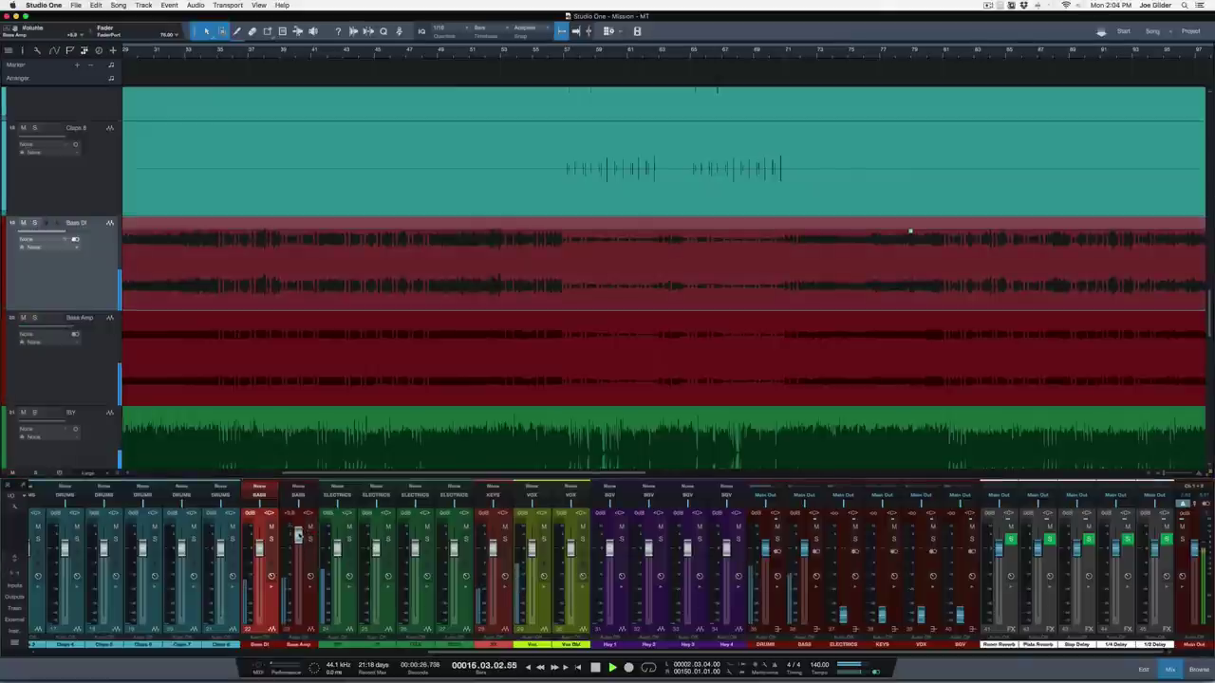
click(748, 367)
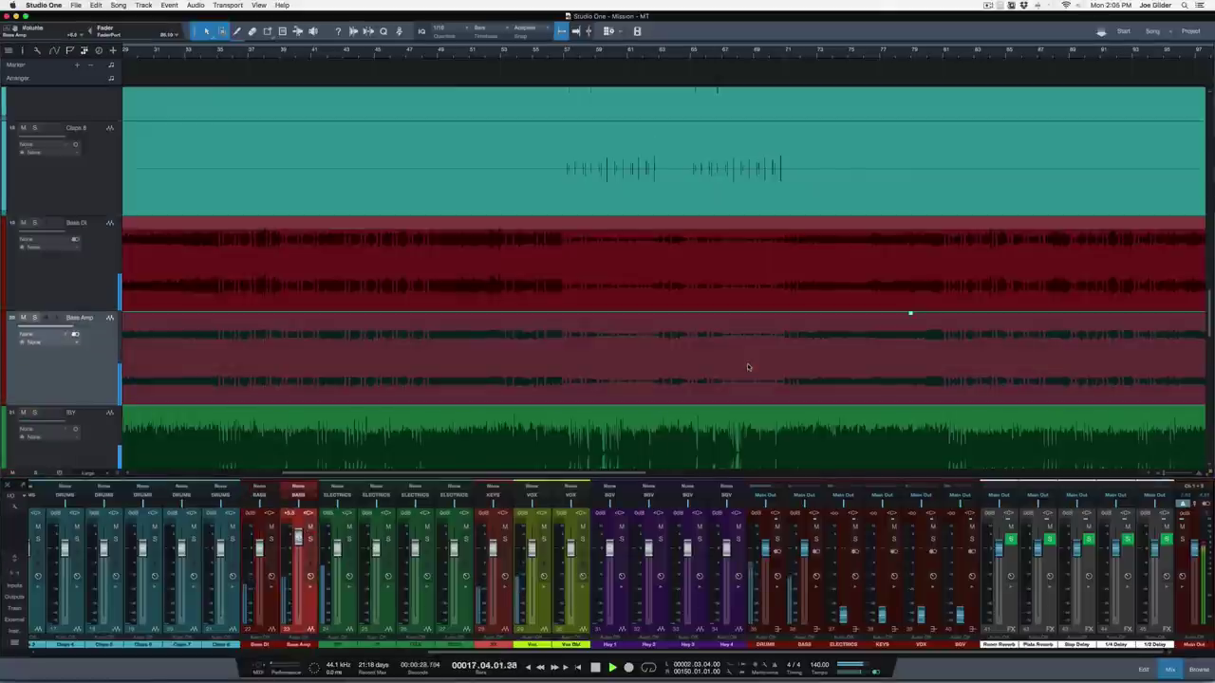
key(s)
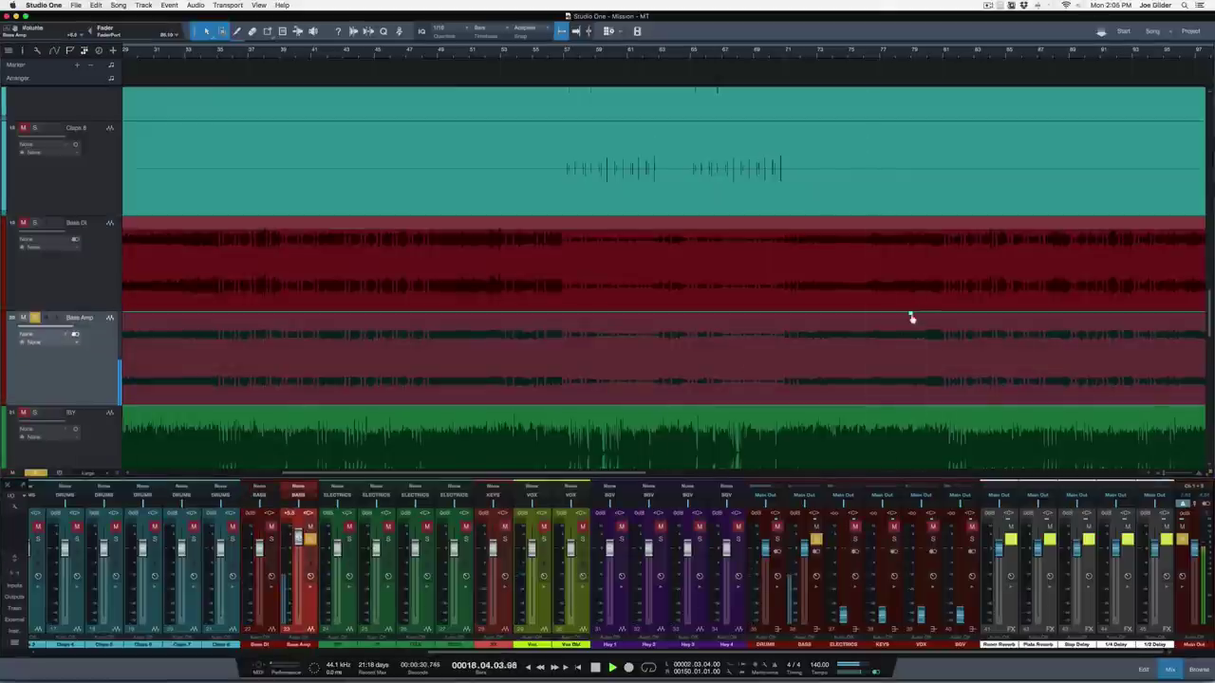
drag(911, 316, 911, 317)
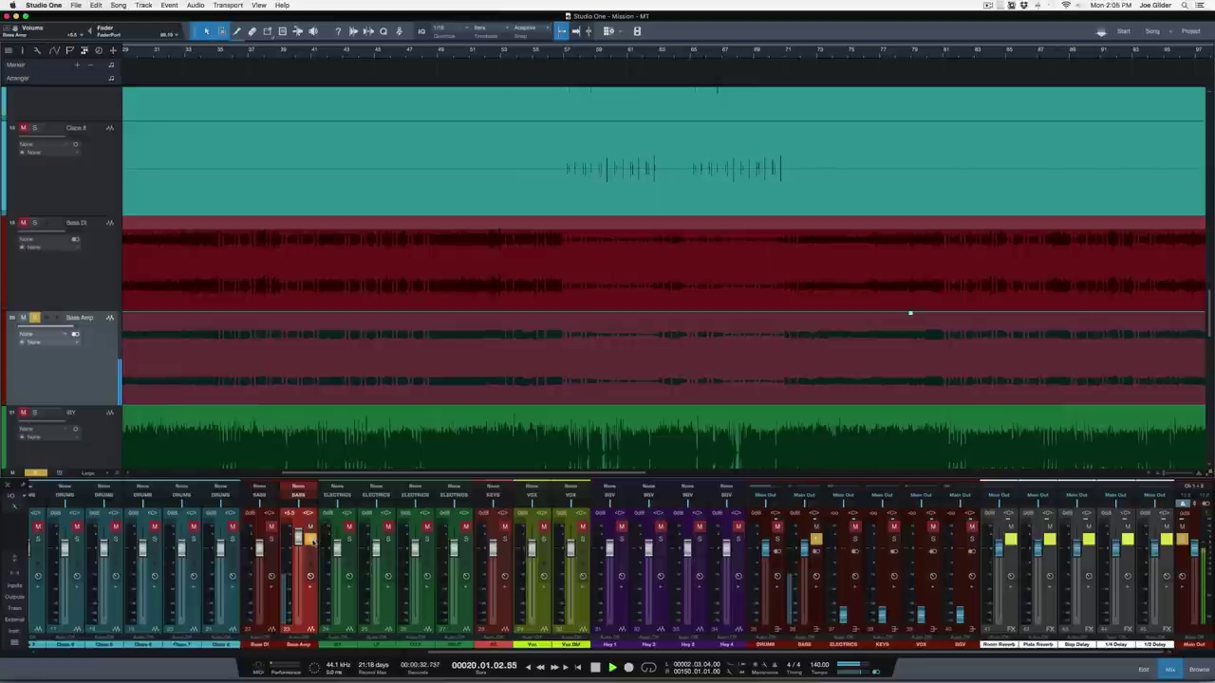
key(s)
alt+click(298, 538)
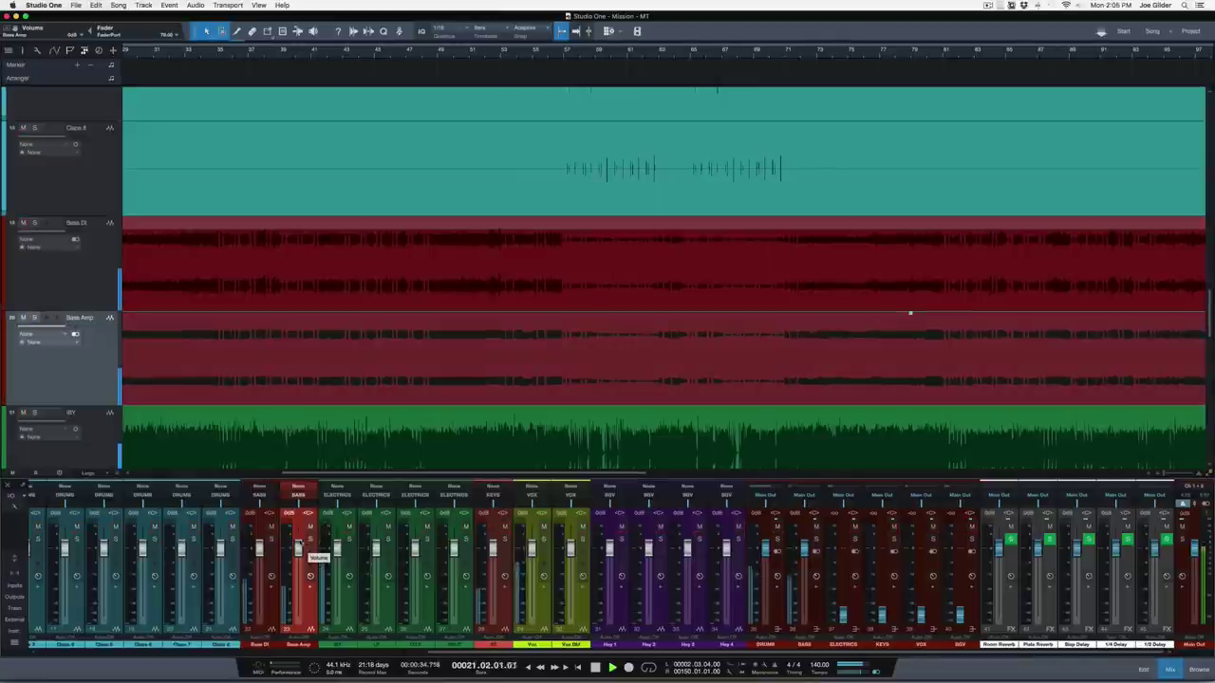
key(space)
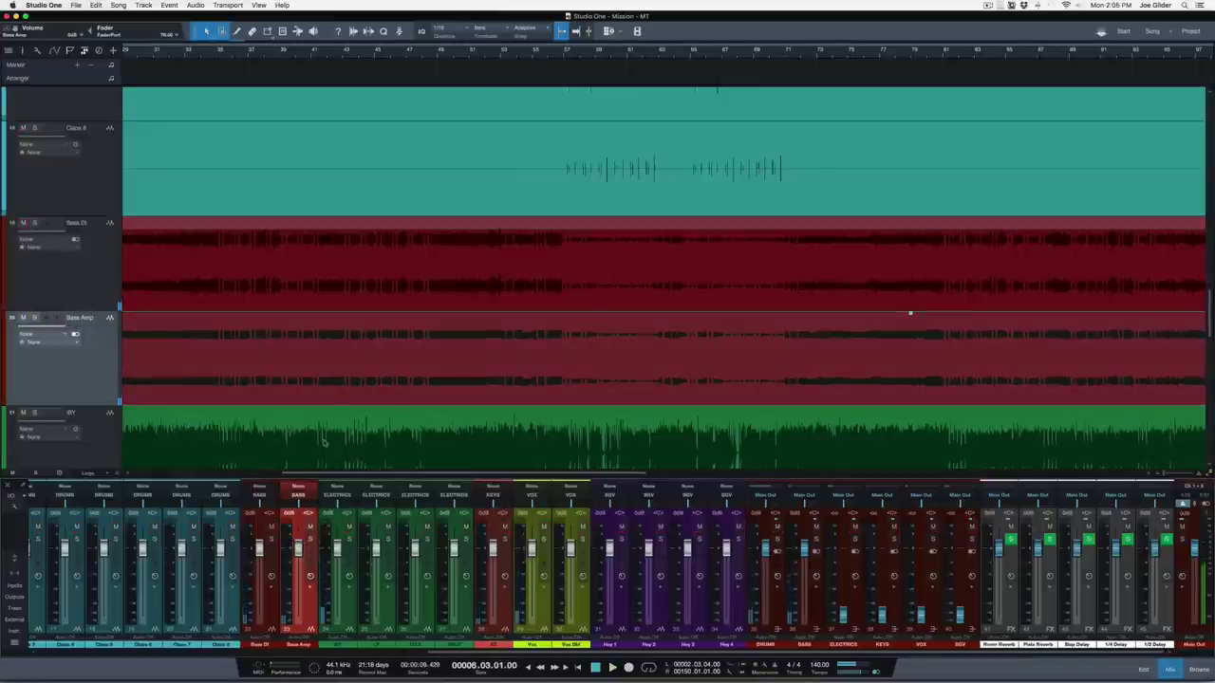
Insert the Mixtool effect on the Bass Amp track with its left and right phase inverted
key(F3)
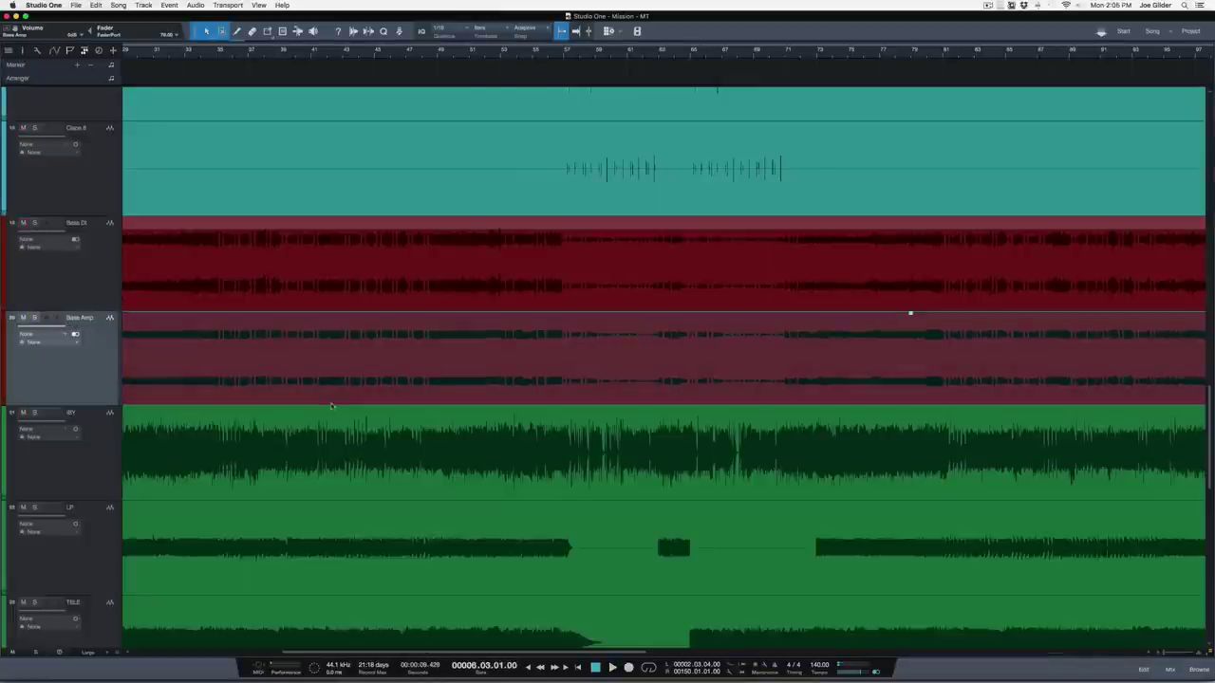
key(F3)
key(F5)
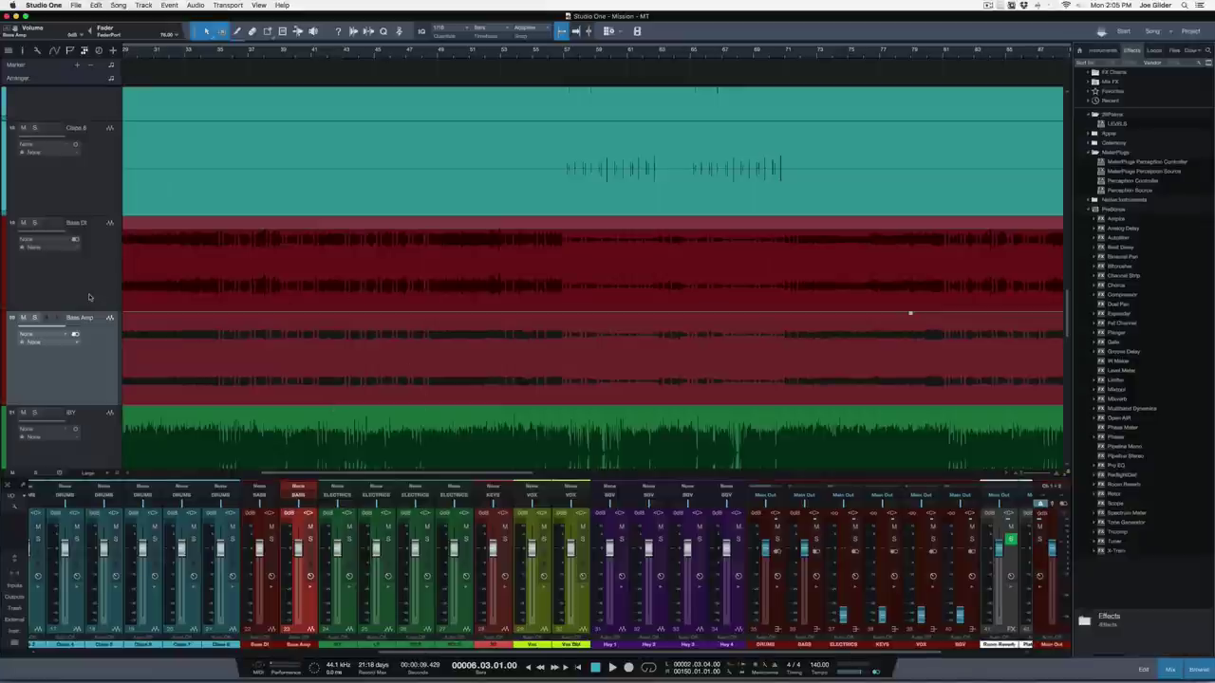
click(83, 366)
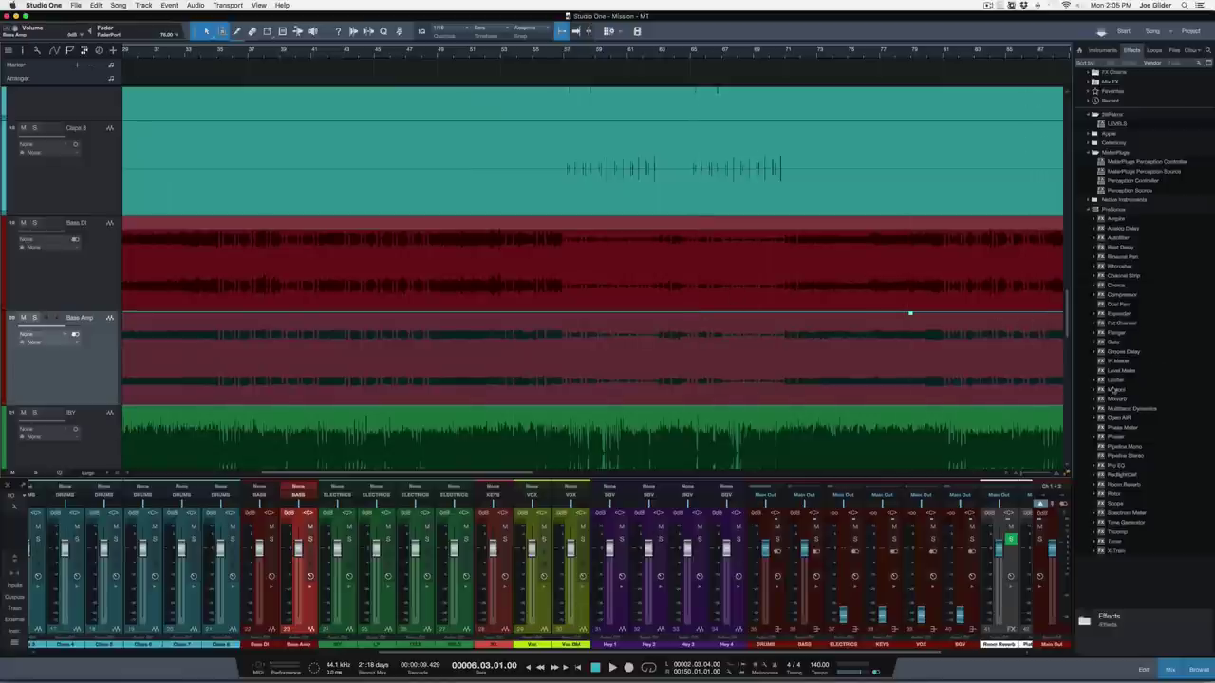
drag(1112, 389, 729, 381)
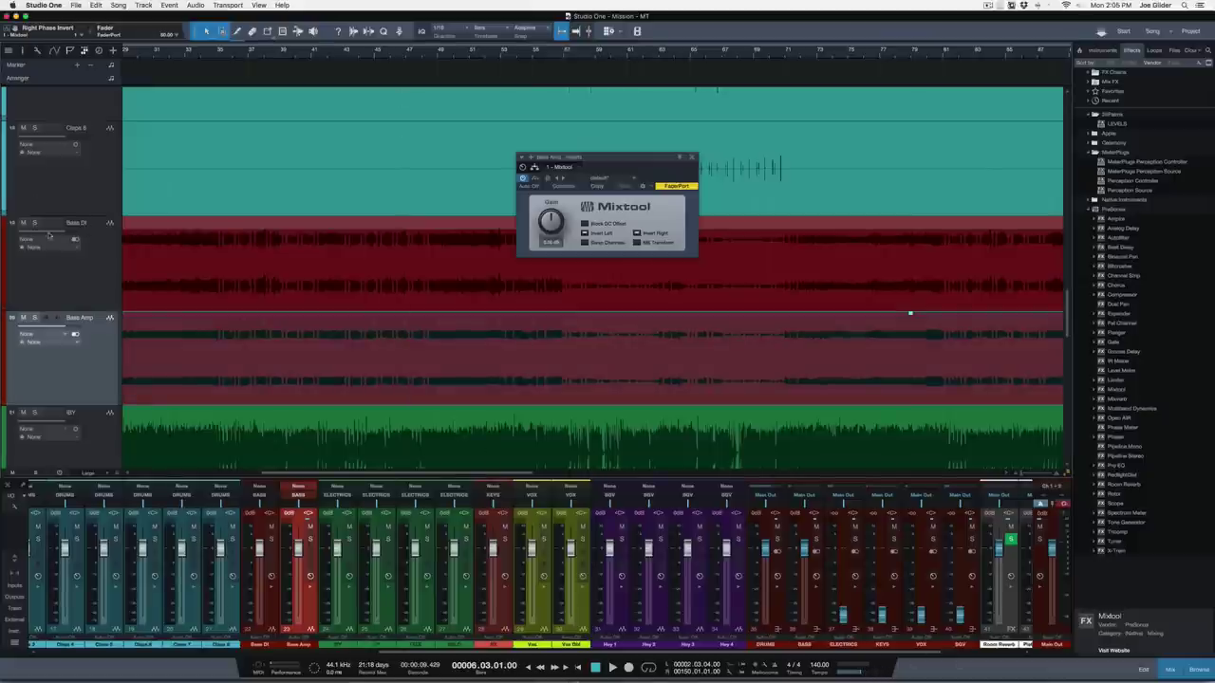
Play Bass DI and Bass Amp soloed together with the inserts shown, and toggle Mixtool to compare the phase, ending with it bypassed
key(space)
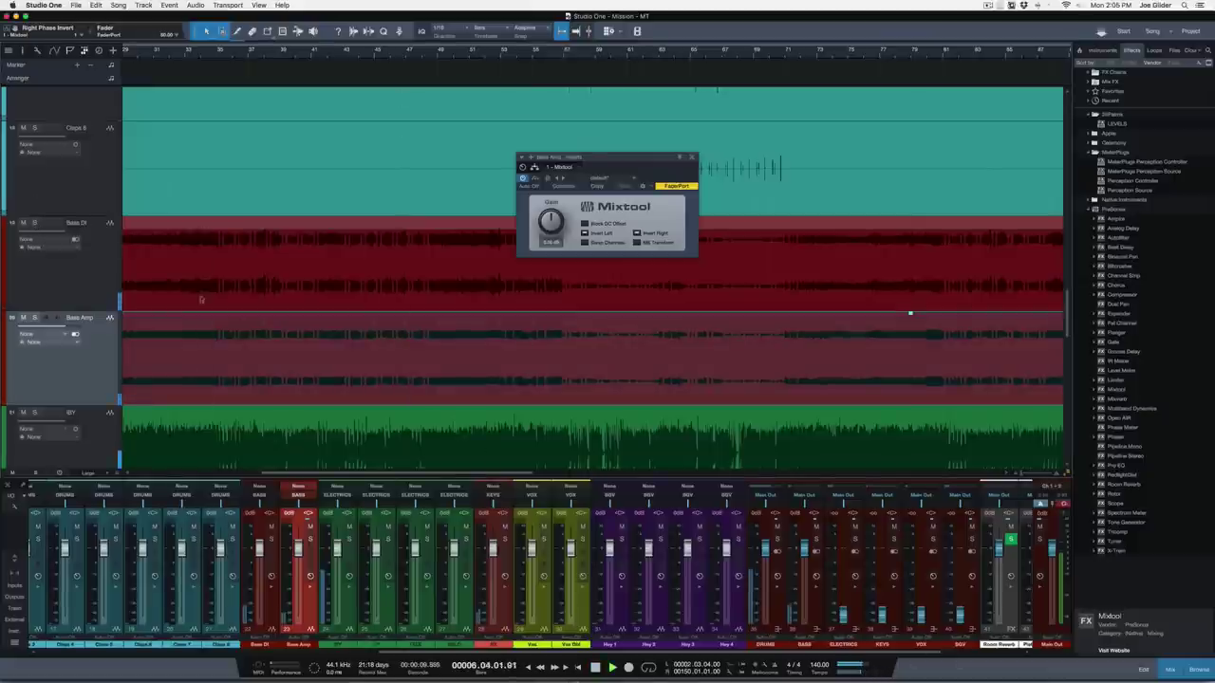
key(s)
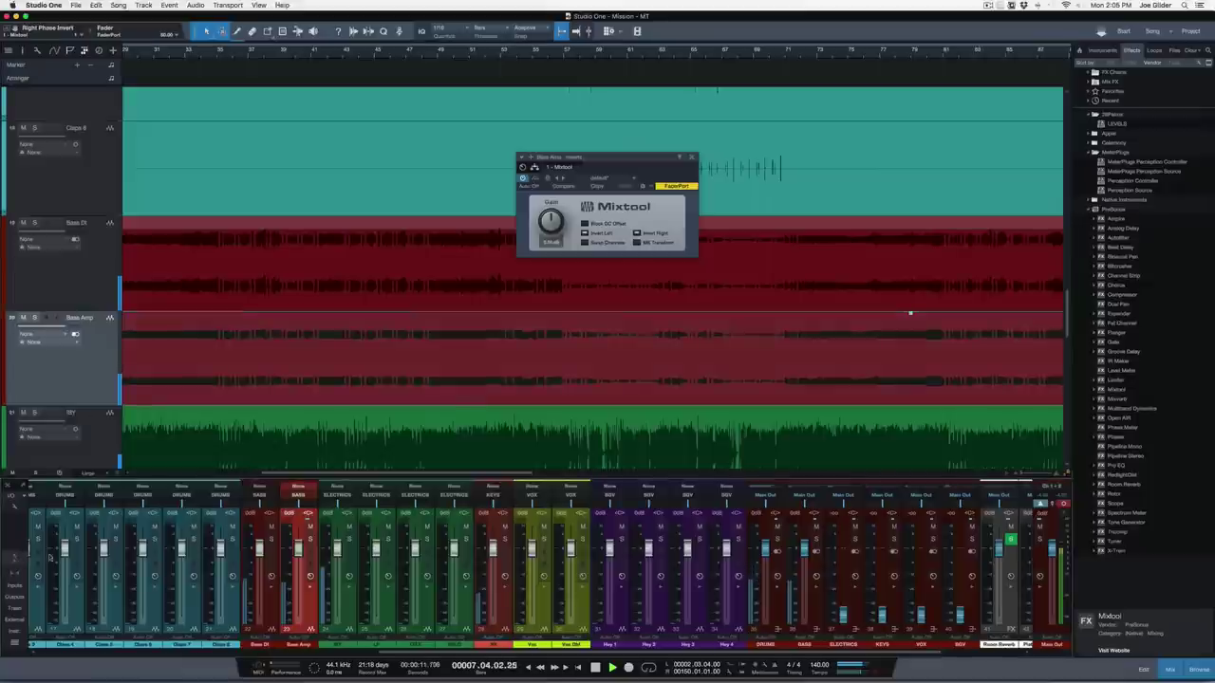
click(17, 561)
click(271, 539)
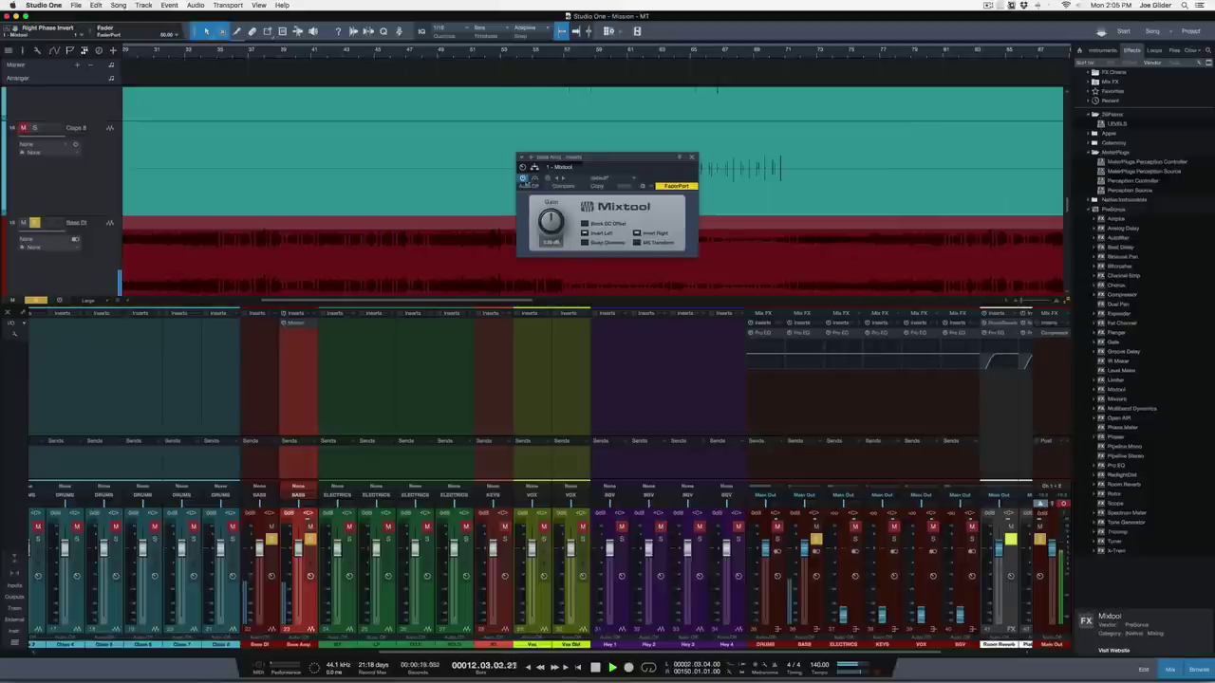
click(522, 179)
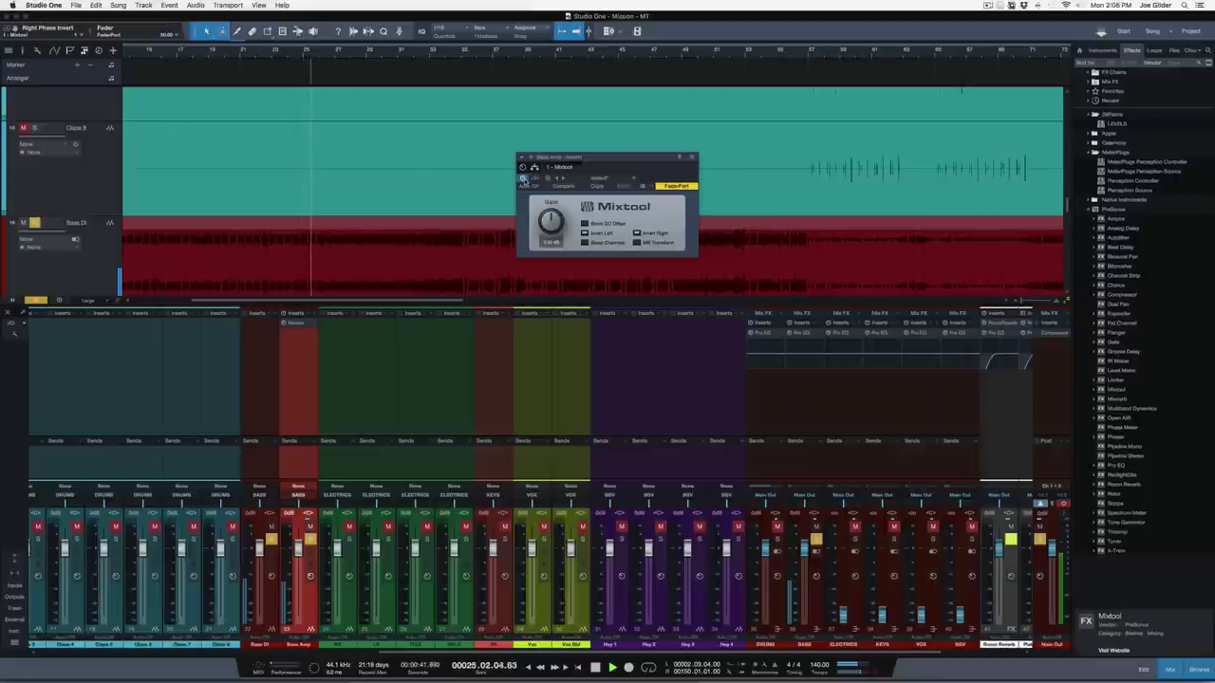
click(523, 178)
key(space)
Examine the Bass DI and Bass Amp waveforms up close where the bass enters around bar 7 to compare their phase
scroll(337, 204, down, 3)
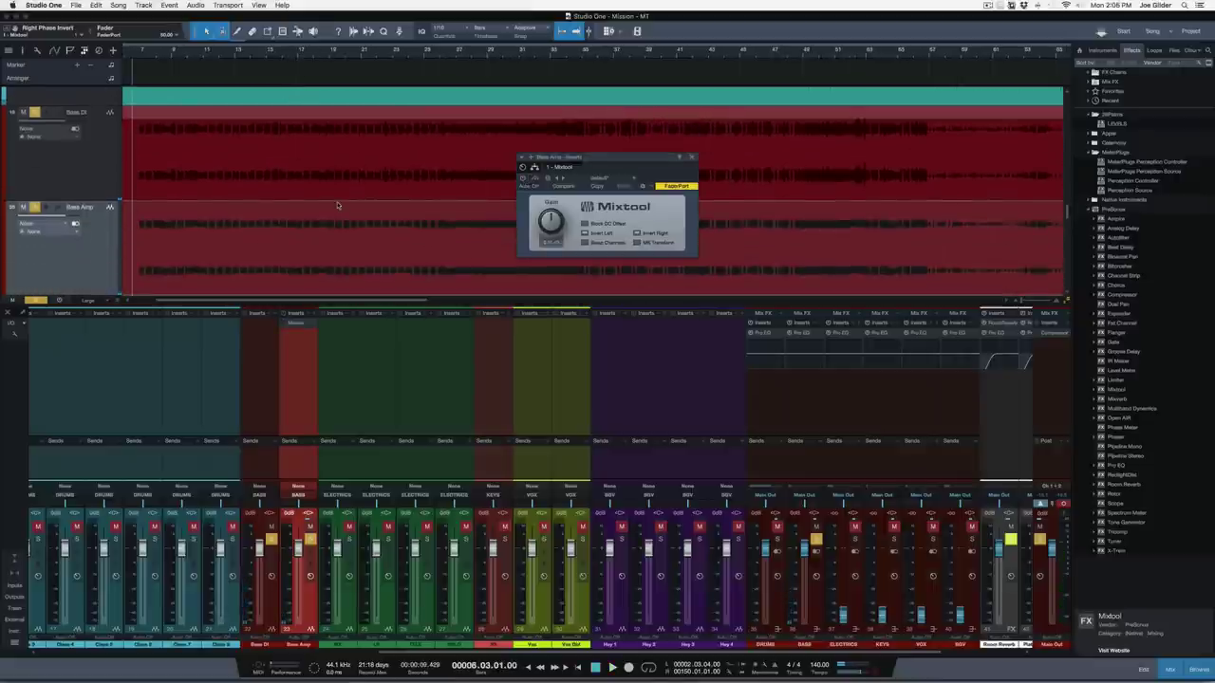
drag(131, 54, 514, 122)
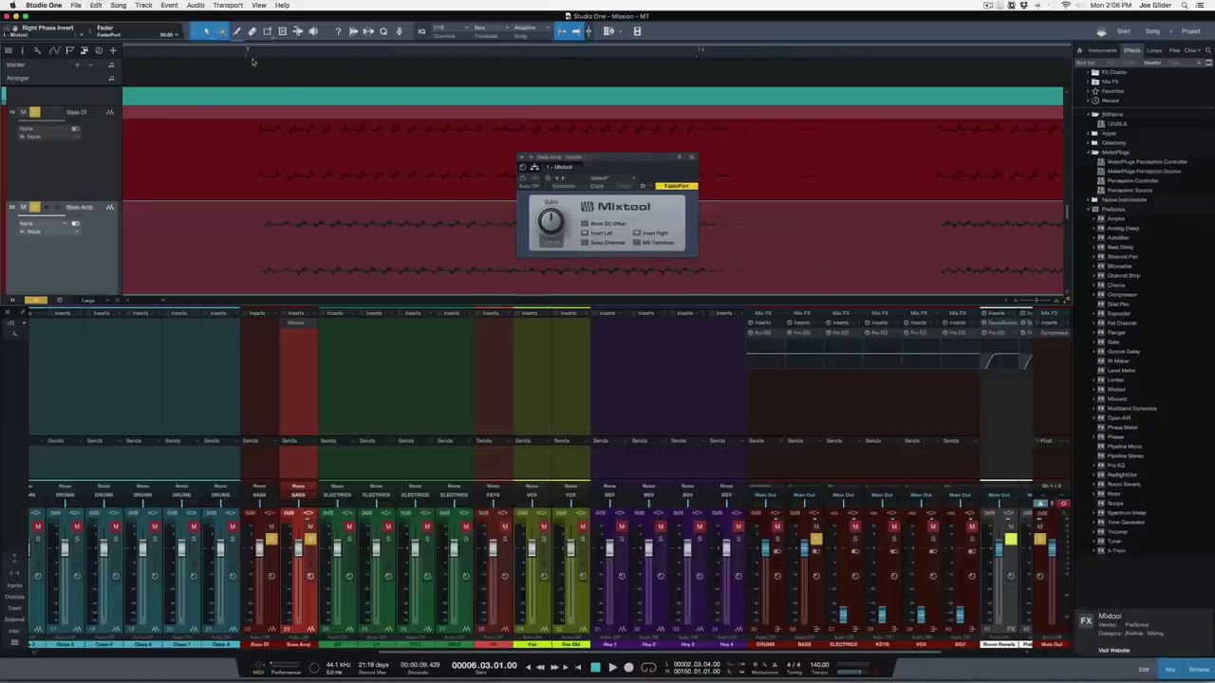
drag(259, 53, 259, 84)
scroll(275, 158, up, 3)
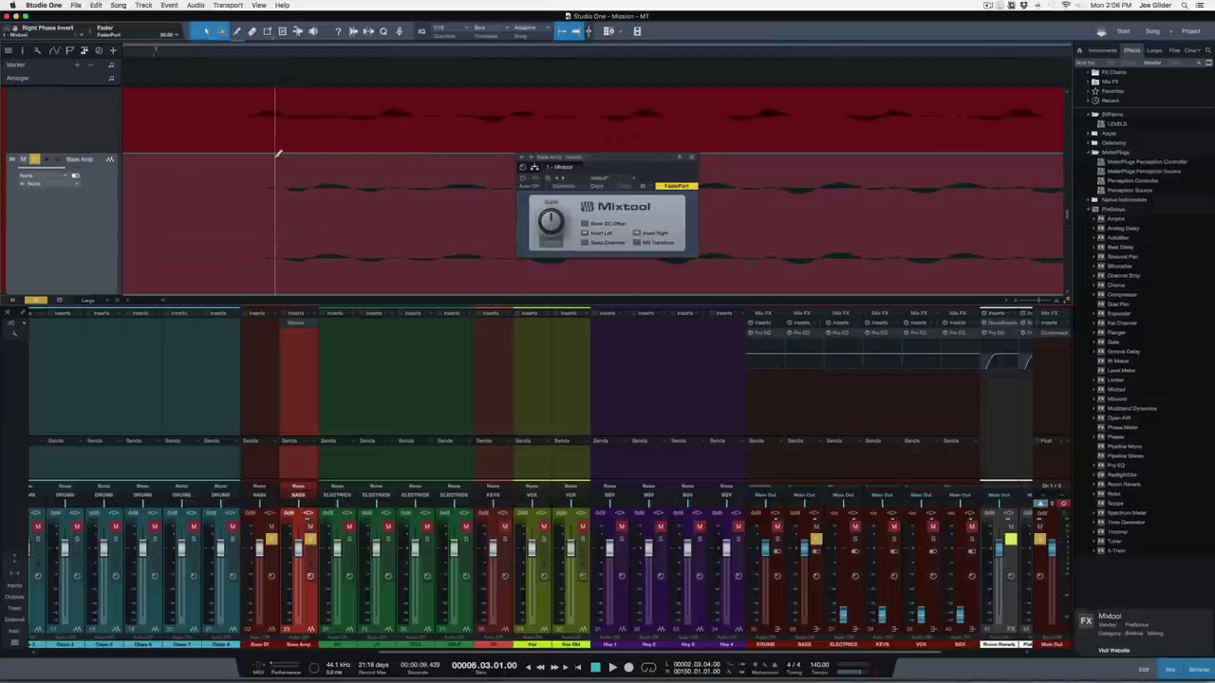
scroll(275, 209, up, 3)
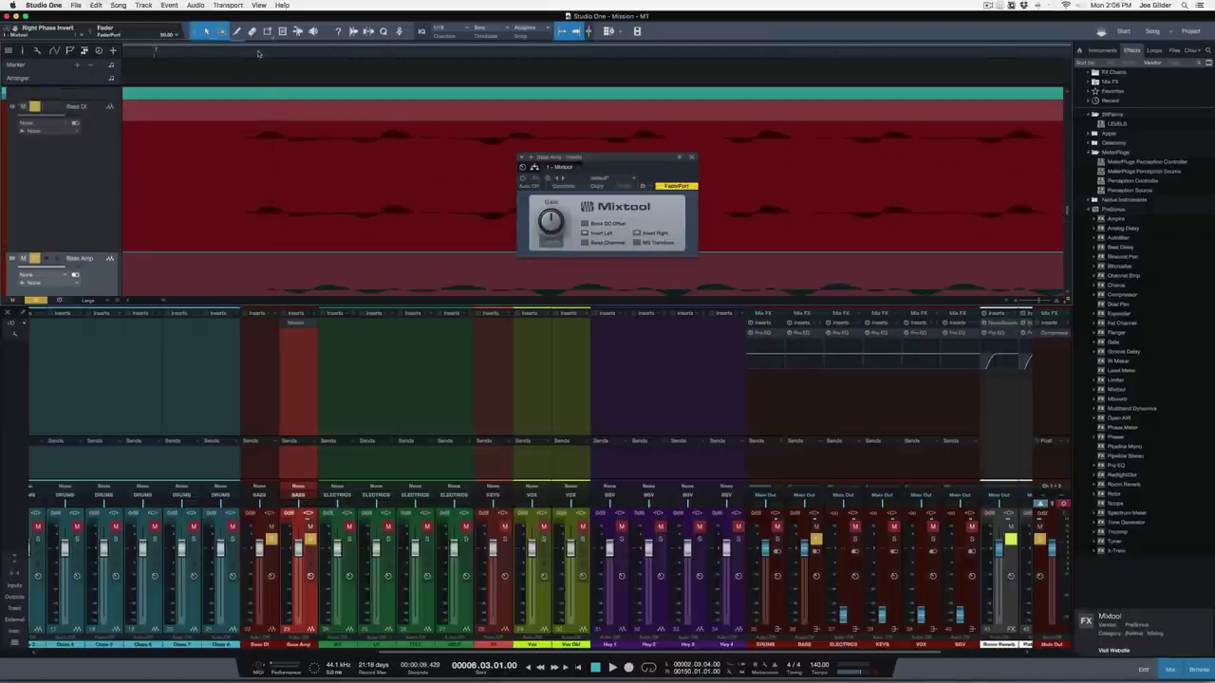
key(w)
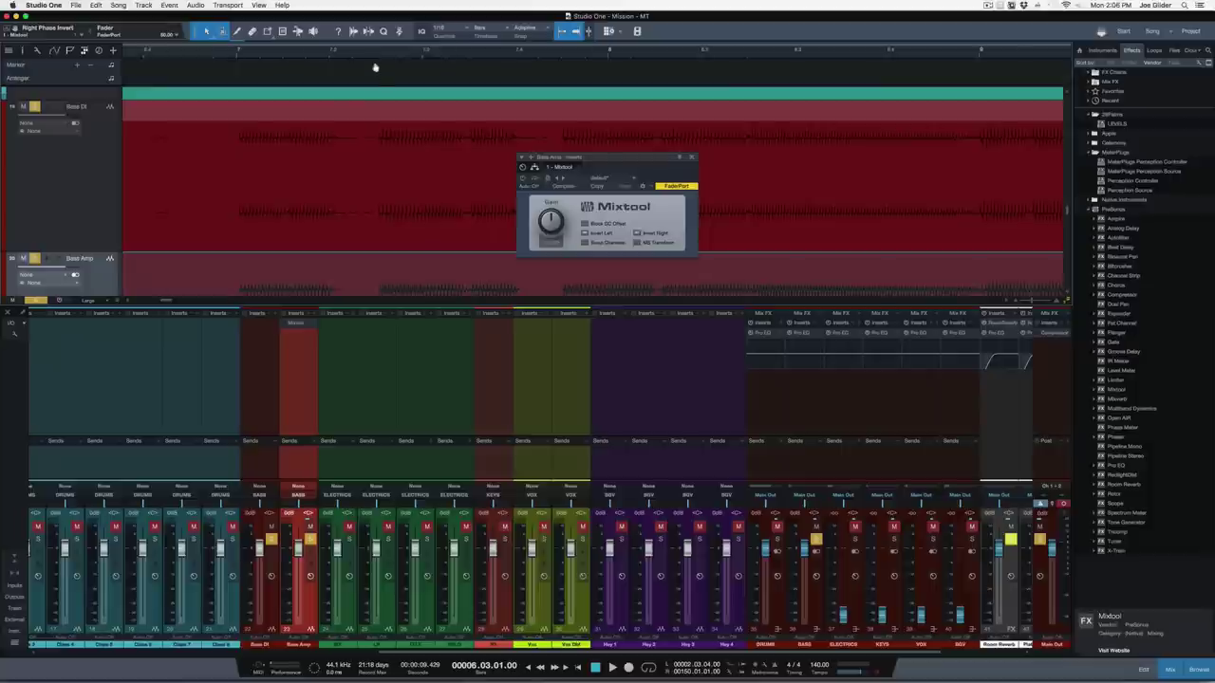
key(e)
scroll(405, 188, down, 1)
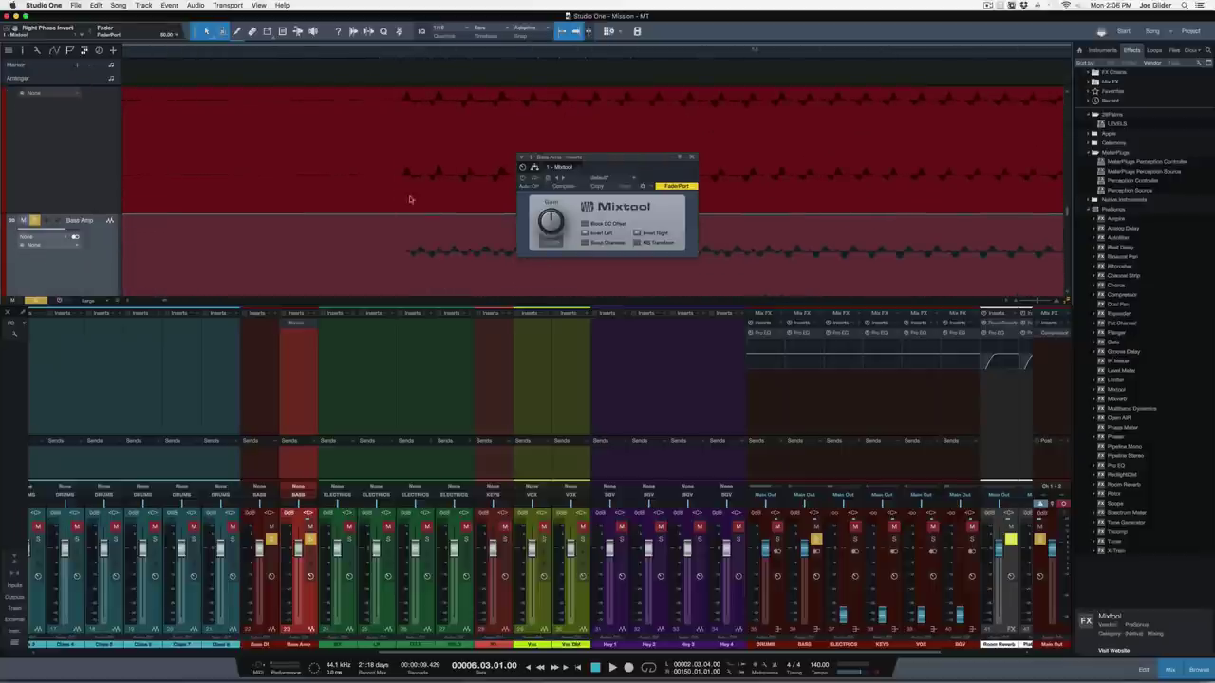
drag(401, 57, 390, 21)
key(e)
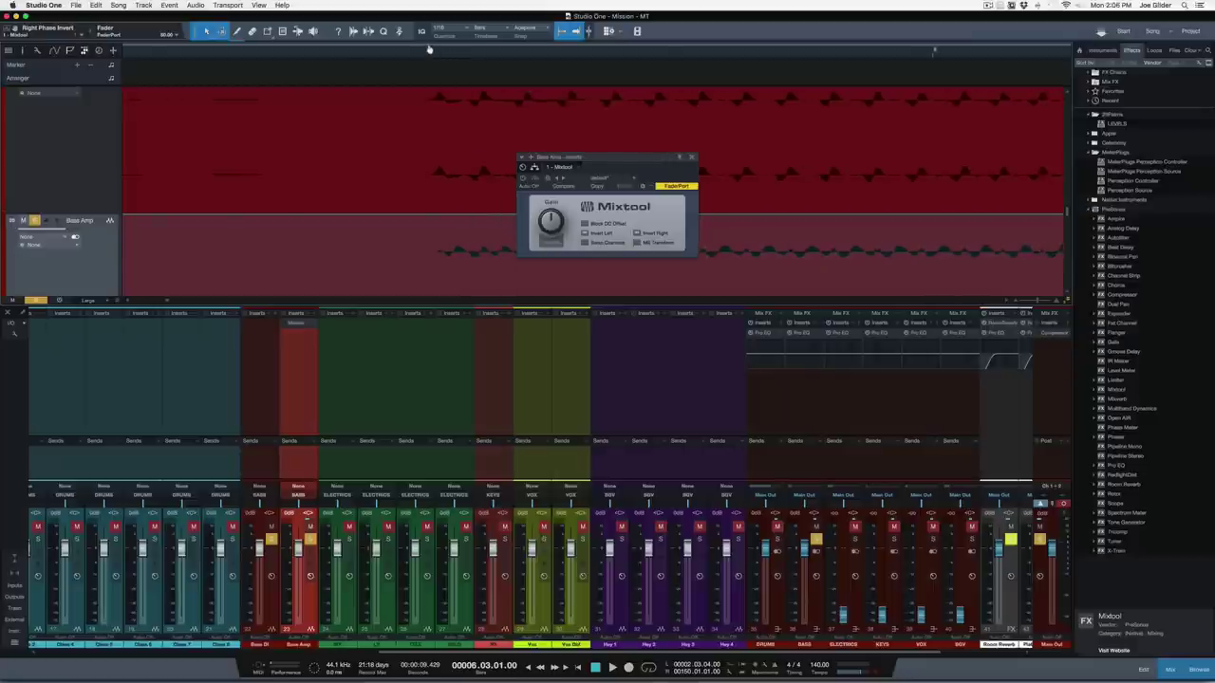
key(w)
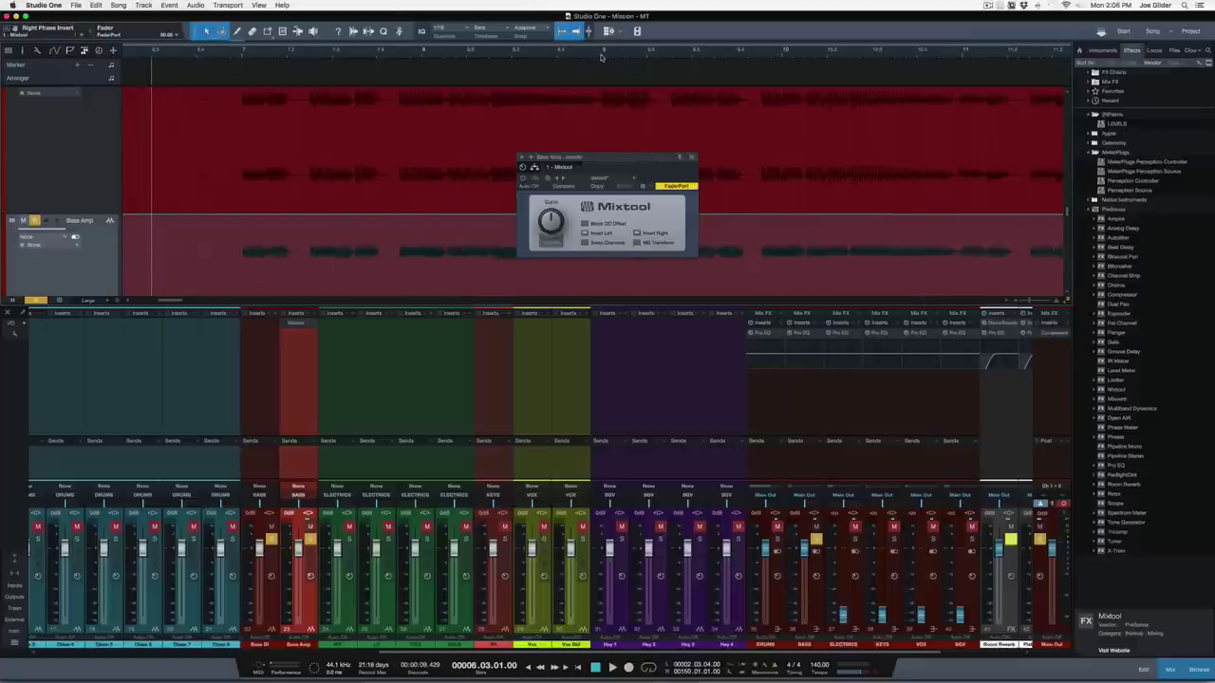
Place the playhead at bar 9 and compare the Bass DI and Bass Amp waveforms' polarity there up close
click(601, 56)
key(e)
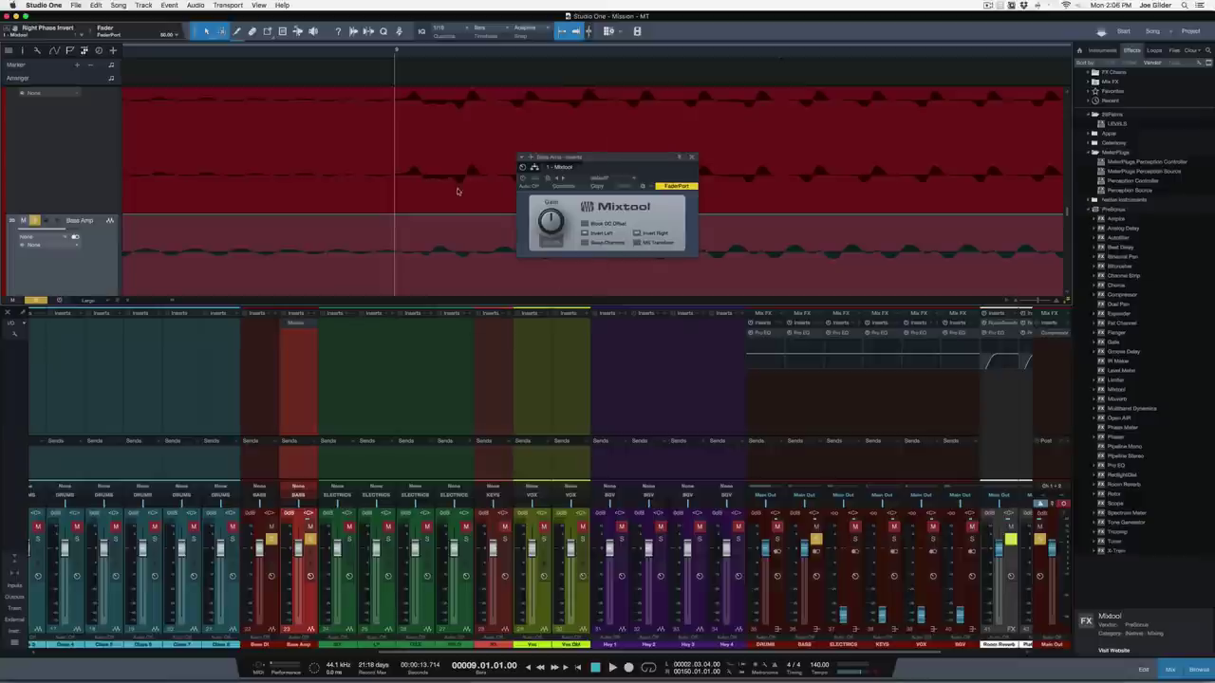
scroll(458, 191, right, 2)
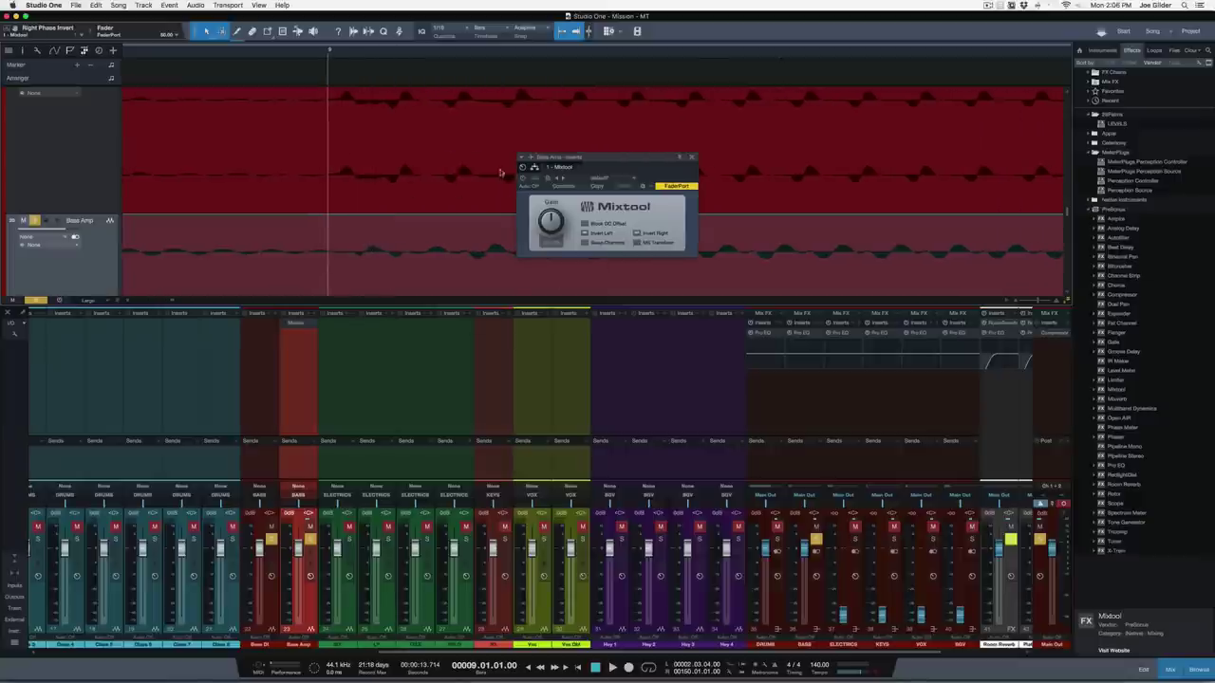
Compare Bass Amp with and without Mixtool from bar 9, leave the effect active, then clear the solos and close its window
click(284, 324)
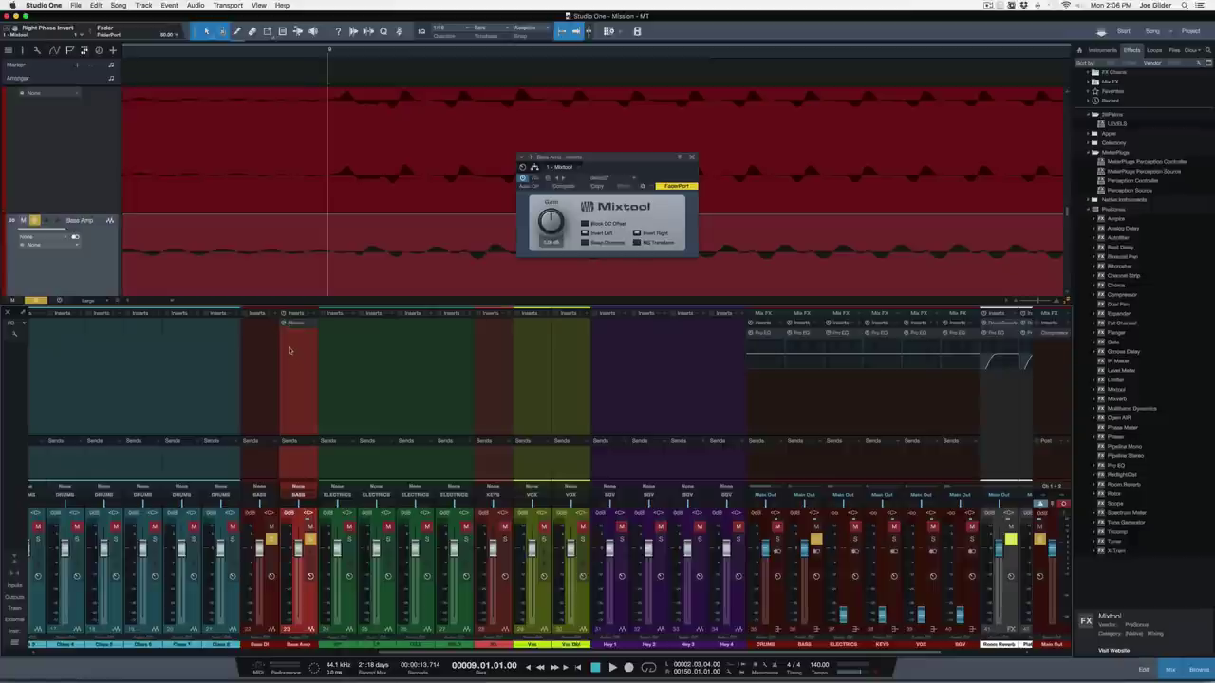
click(283, 324)
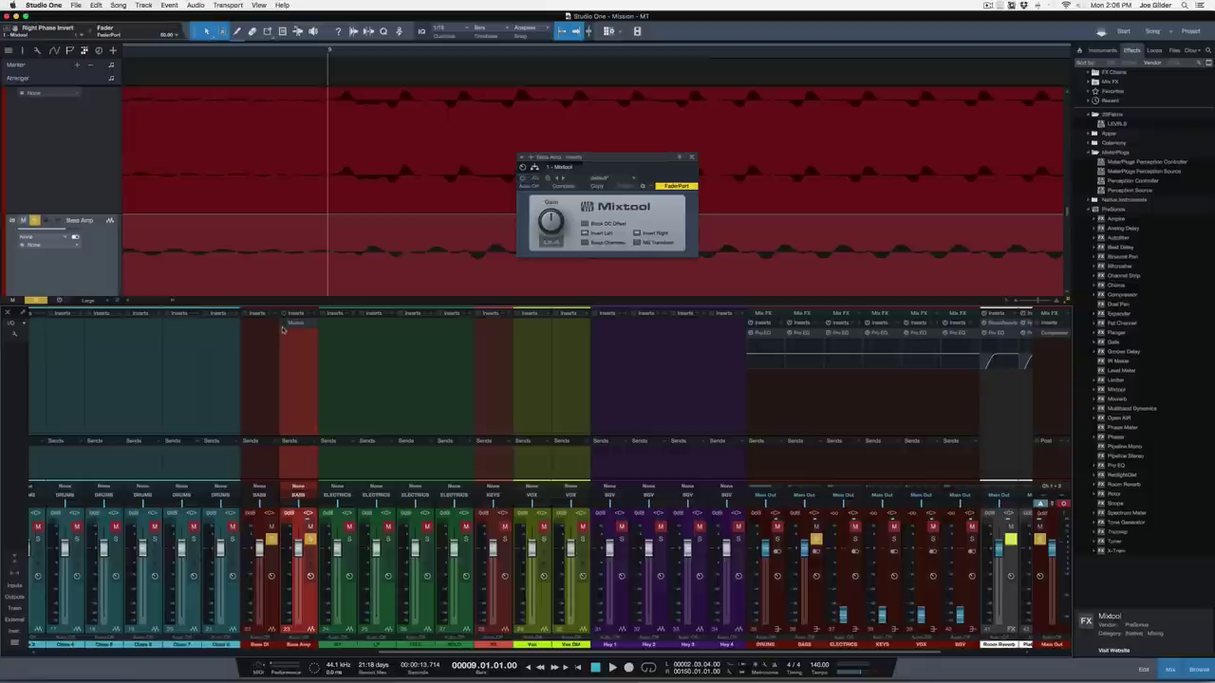
click(283, 325)
key(space)
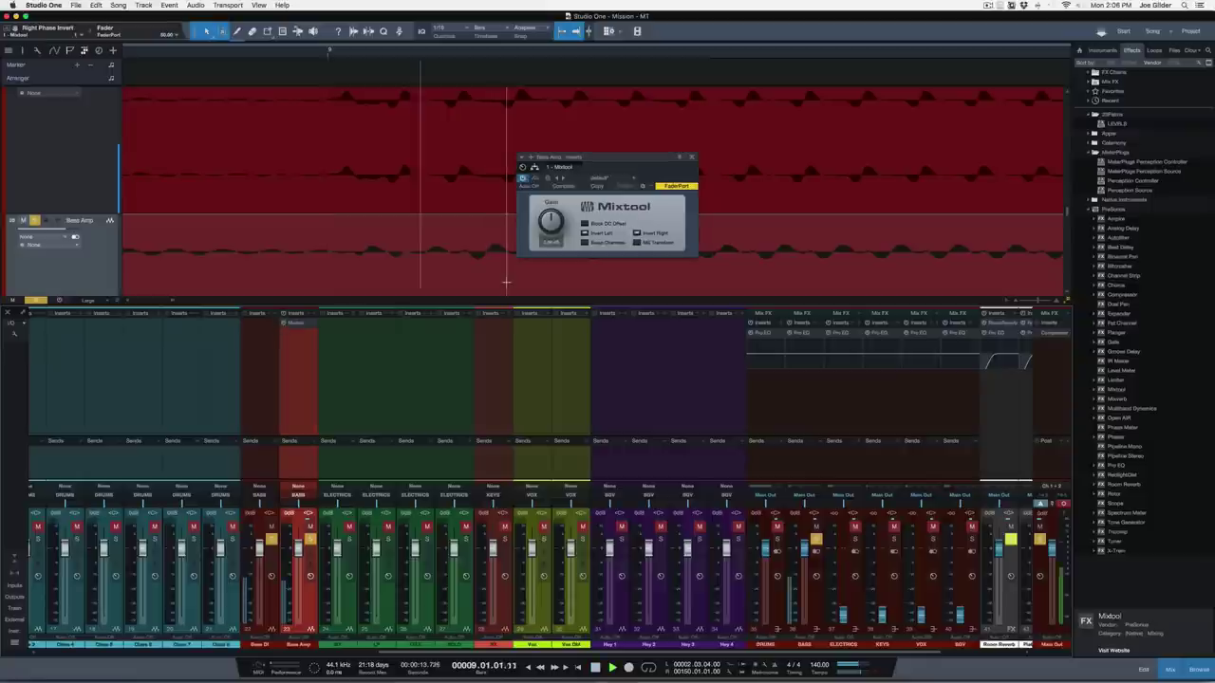
key(space)
click(284, 324)
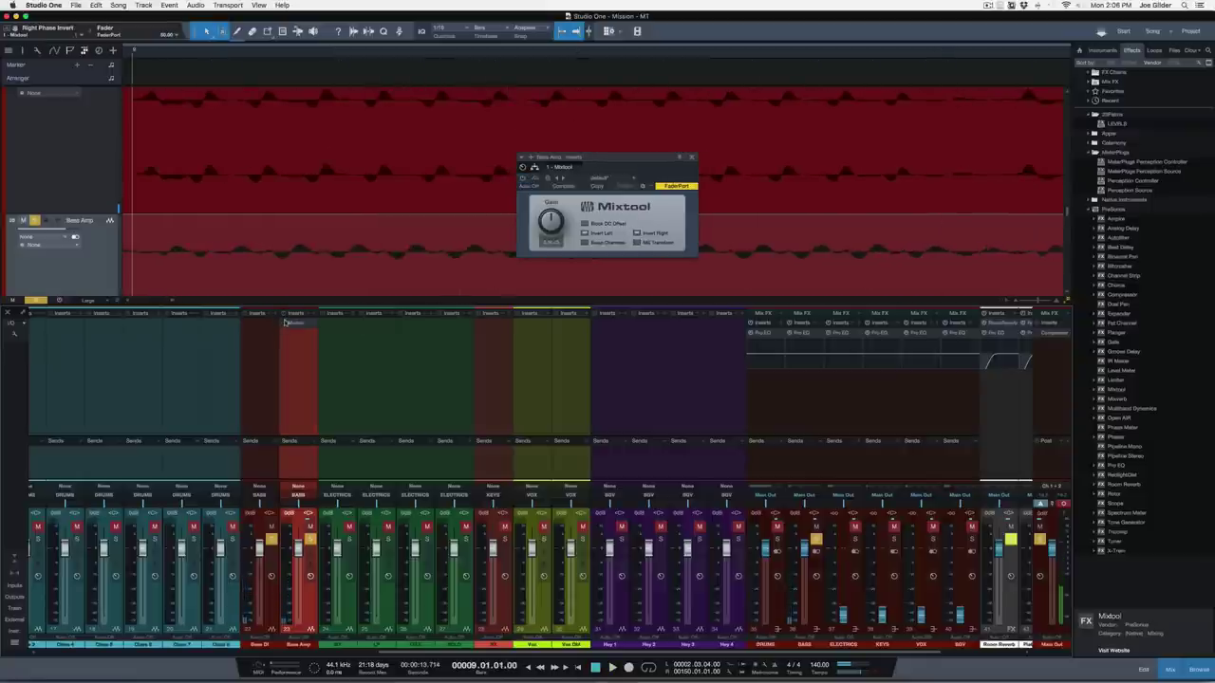
click(285, 325)
key(s)
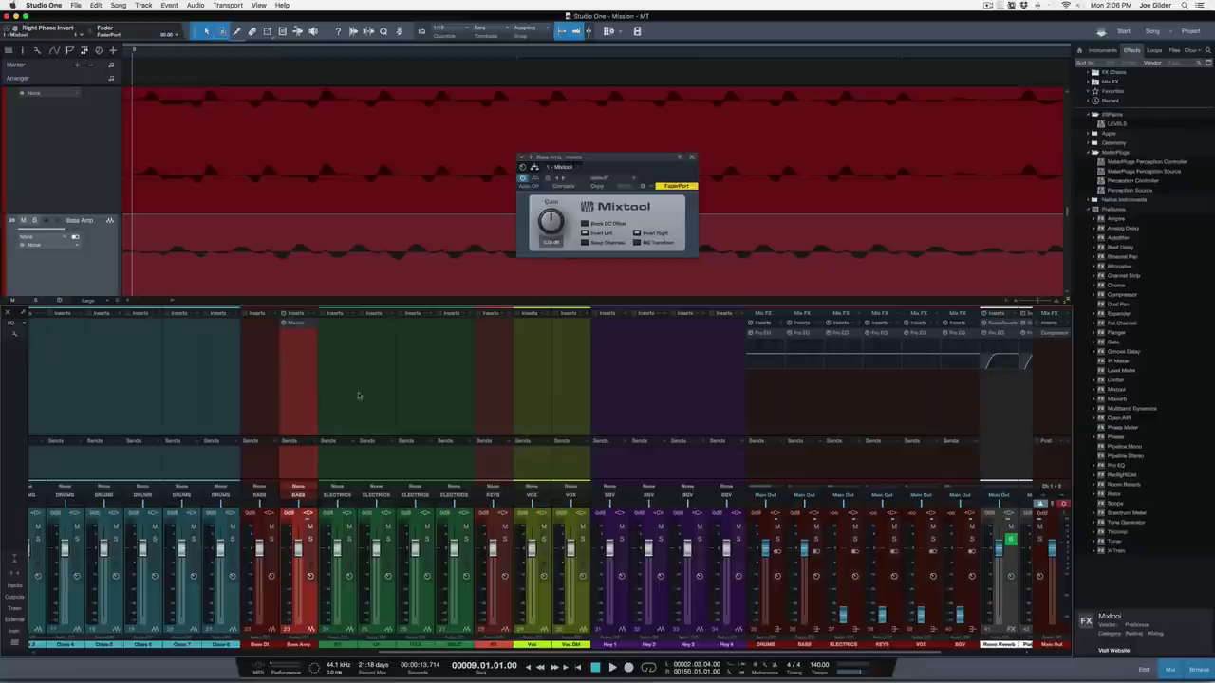
click(693, 157)
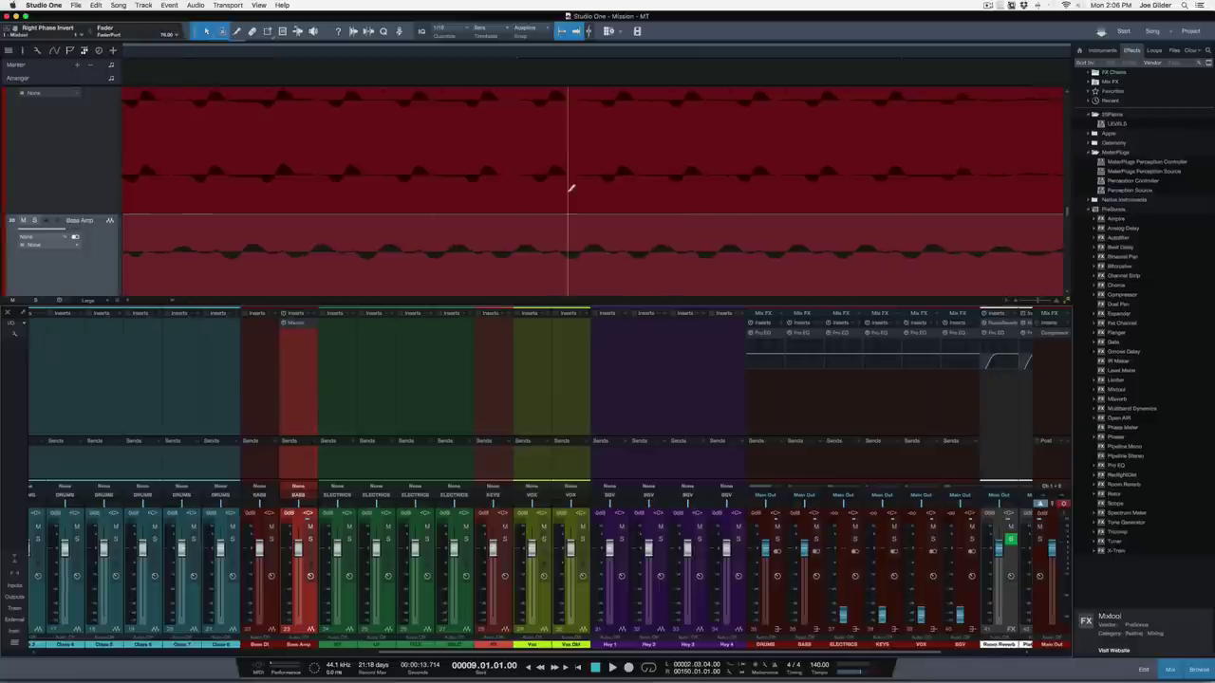
Start playback of the full mix and lower the Bass DI and Bass Amp faders together to -3 dB
scroll(569, 184, down, 2)
drag(492, 55, 472, 4)
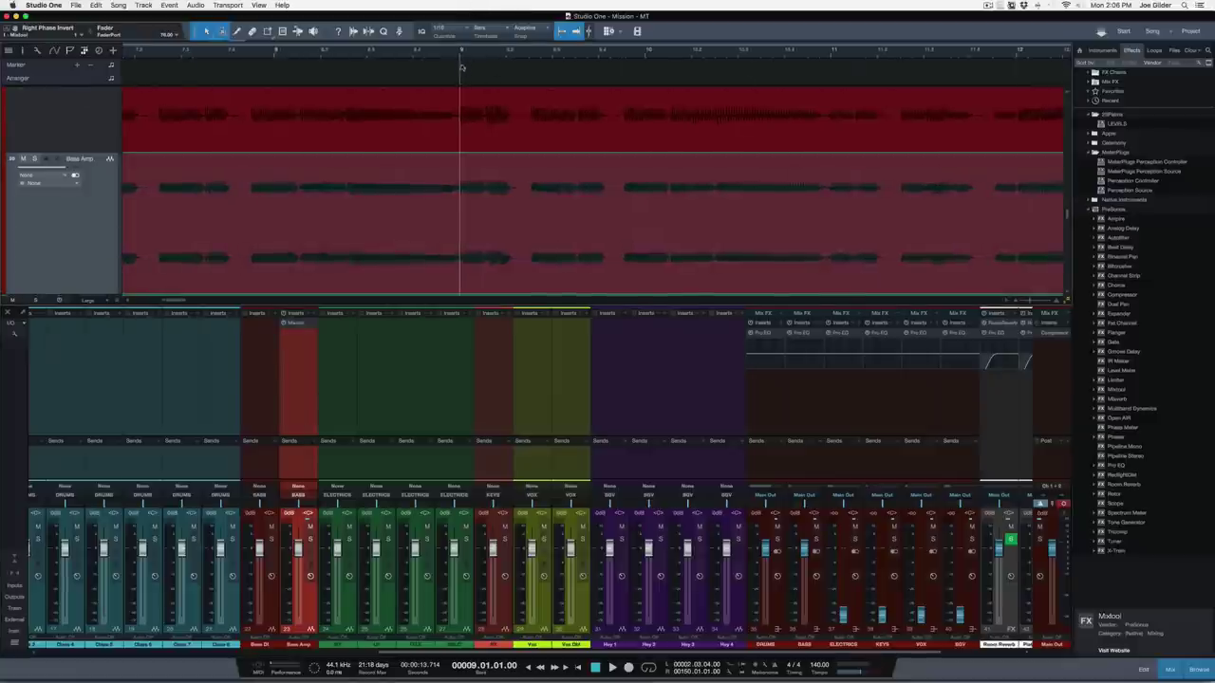
drag(462, 66, 426, 49)
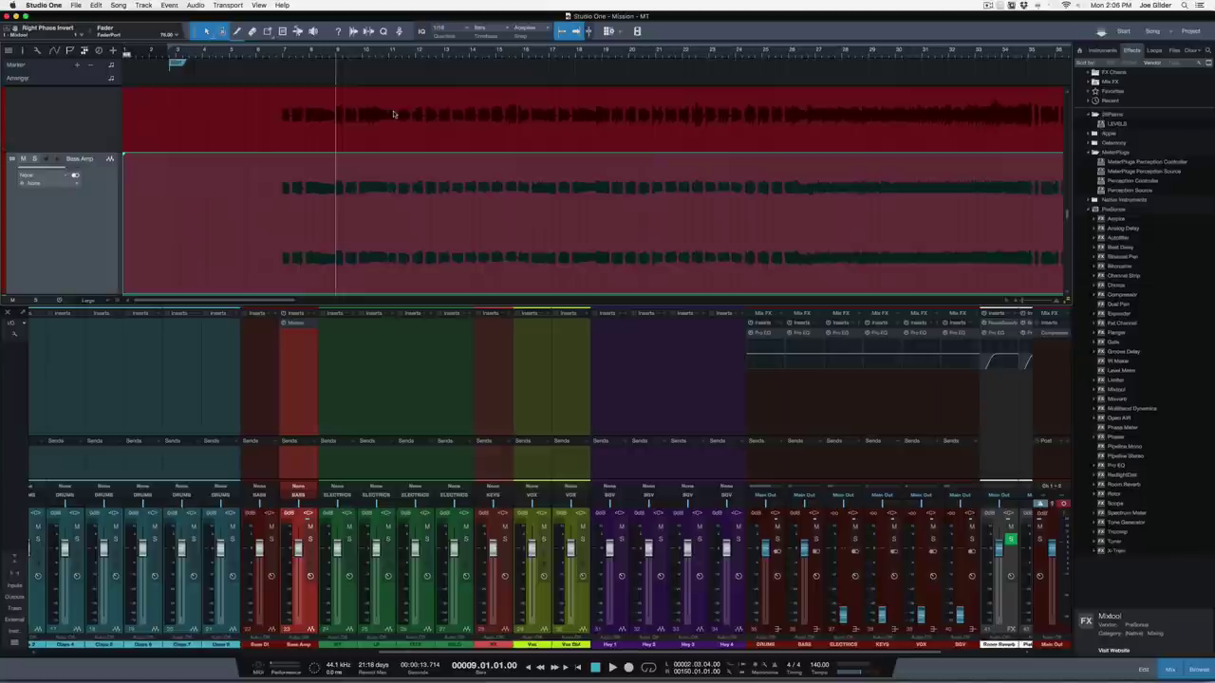
key(space)
shift+click(276, 463)
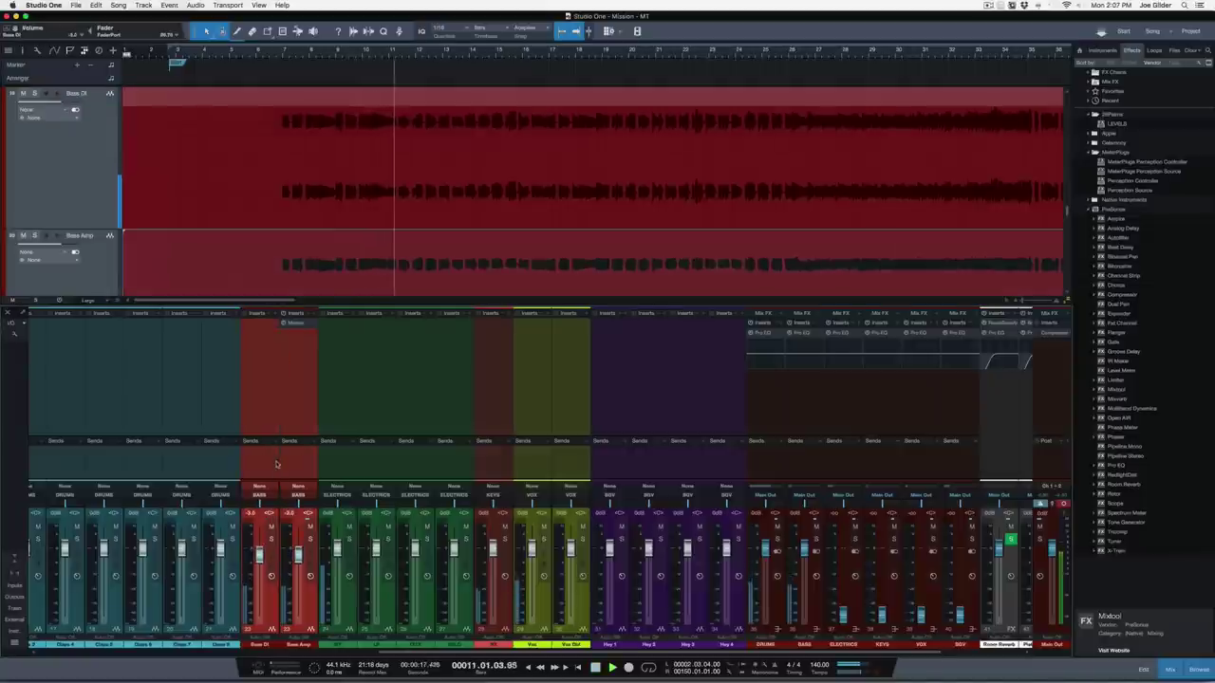
Reset the ELECTRICS bus fader to 0 dB and lower the clip gain of the first electric guitar track
super+click(843, 618)
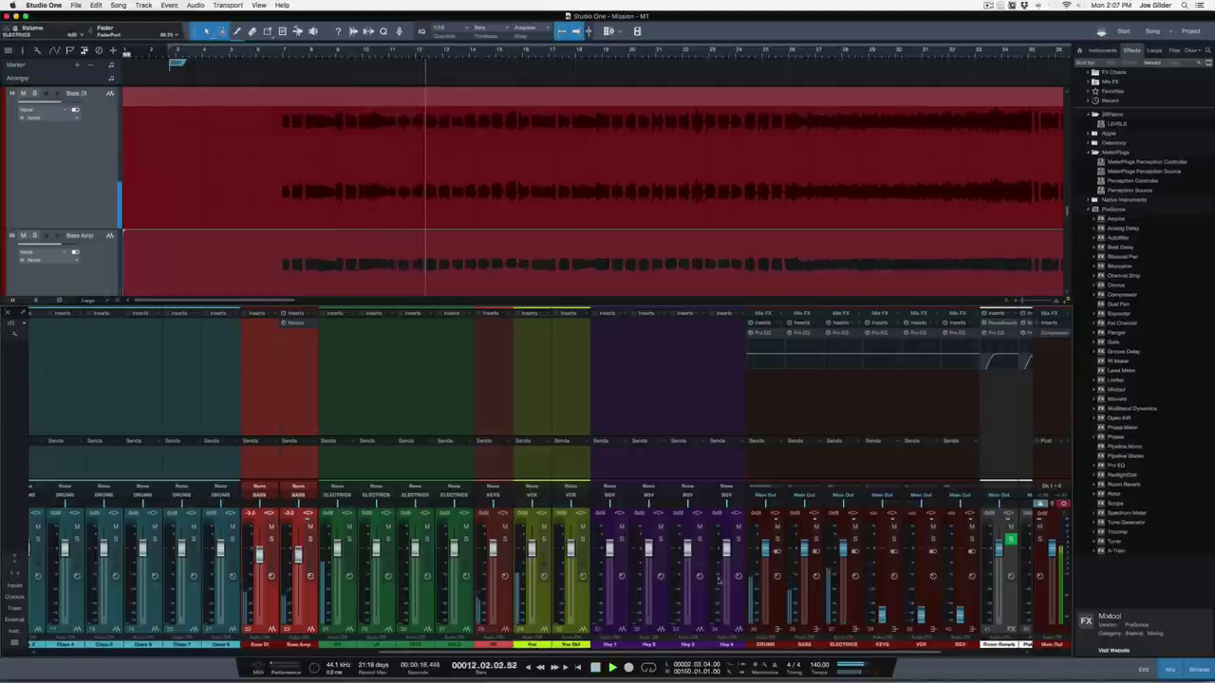
click(336, 465)
click(519, 240)
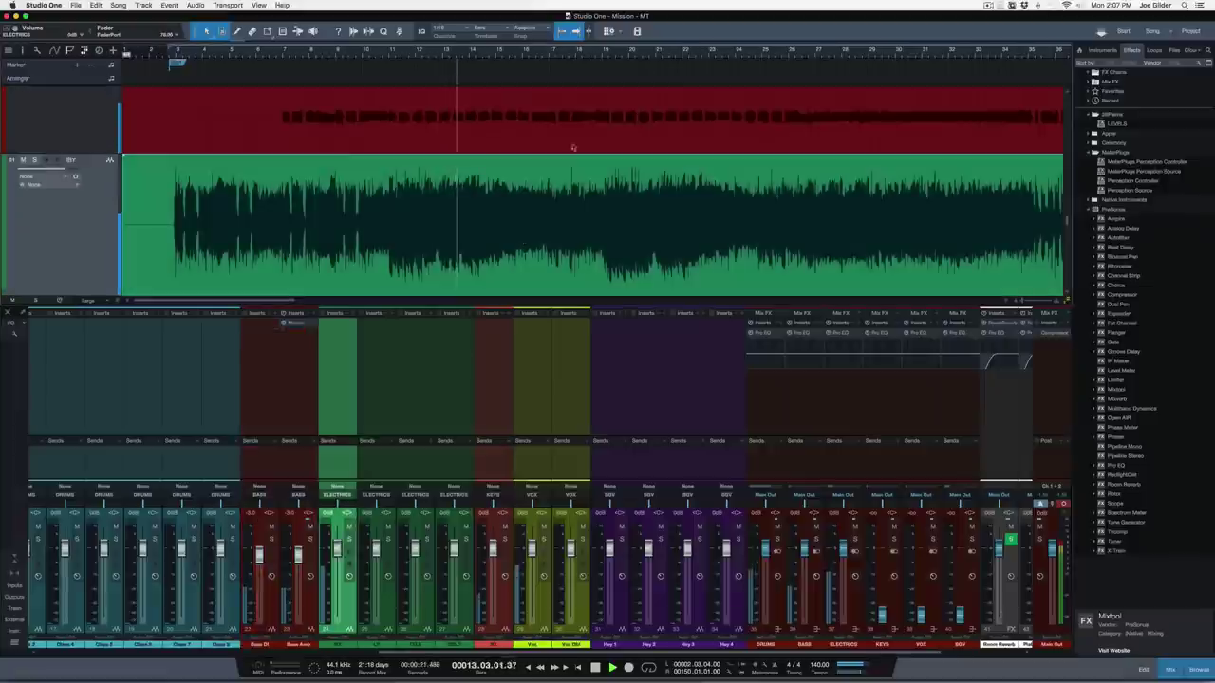
drag(541, 52, 526, 19)
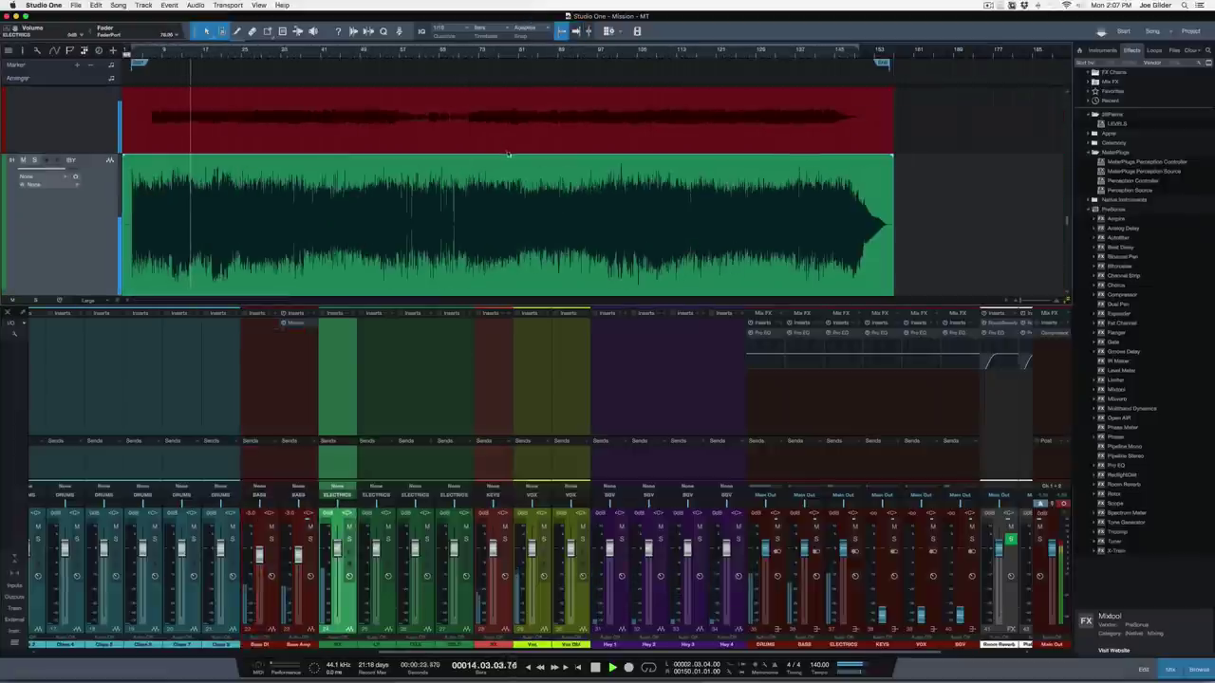
drag(508, 156, 507, 180)
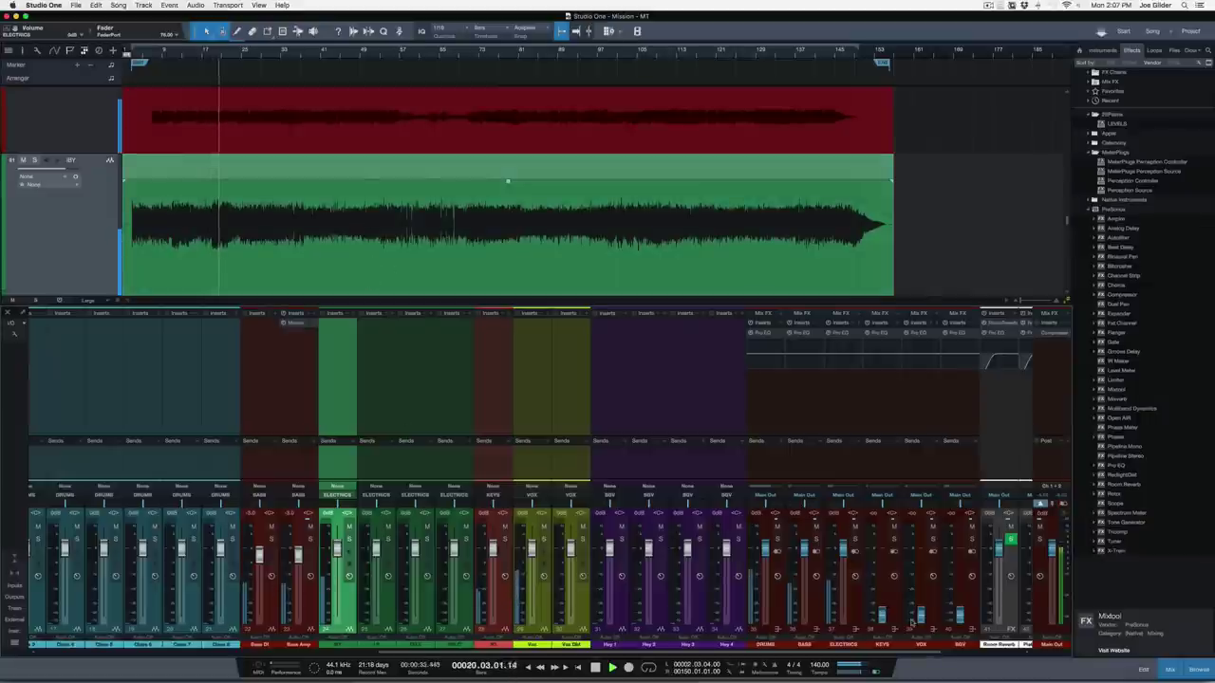
Reset the KEYS bus fader to 0 dB and slightly lower the keys clip's gain in an enlarged arrangement view
click(881, 615)
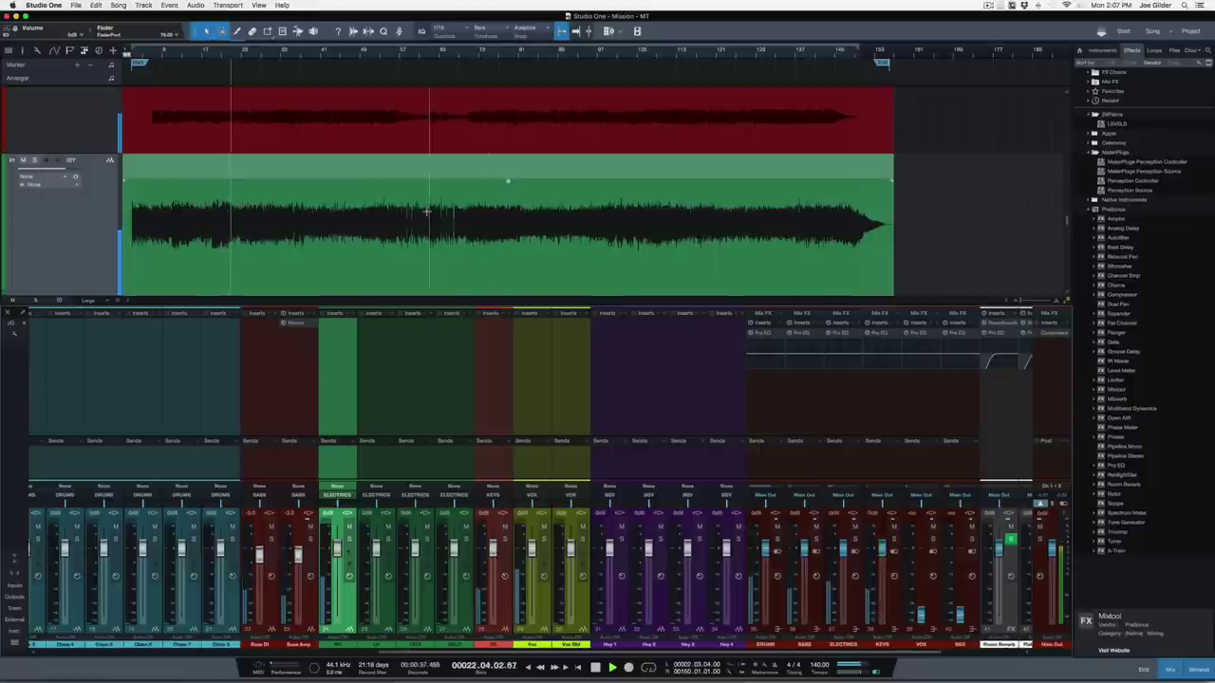
scroll(428, 212, down, 8)
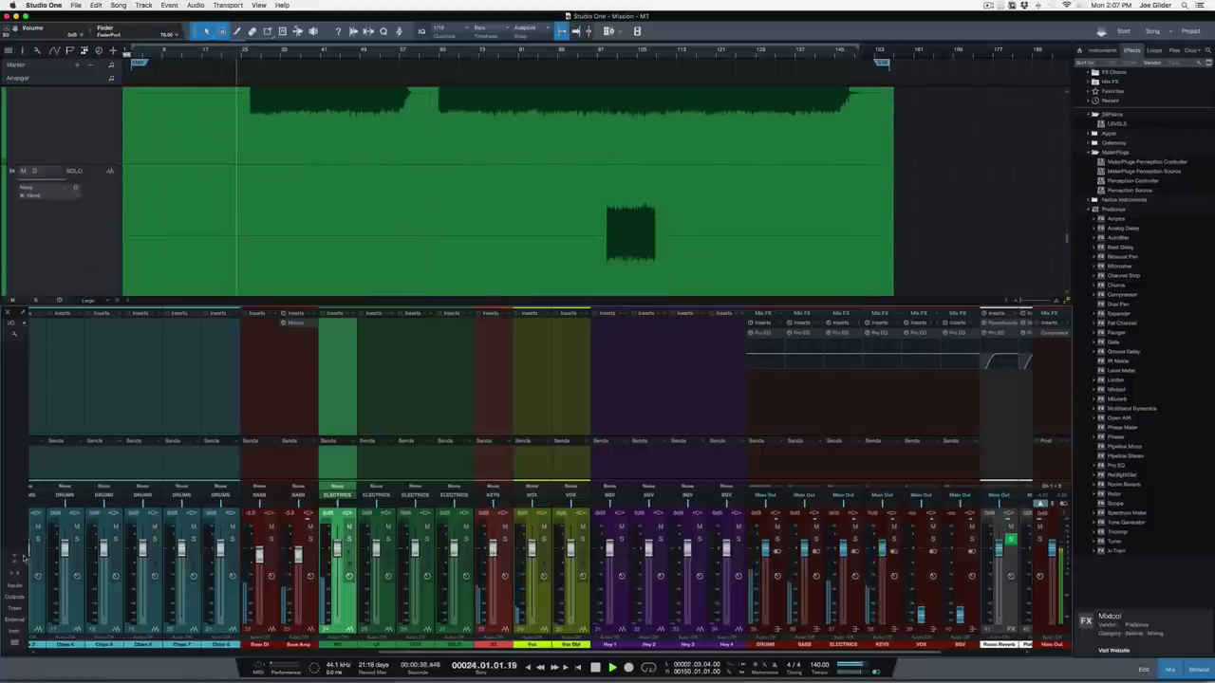
click(14, 559)
click(474, 402)
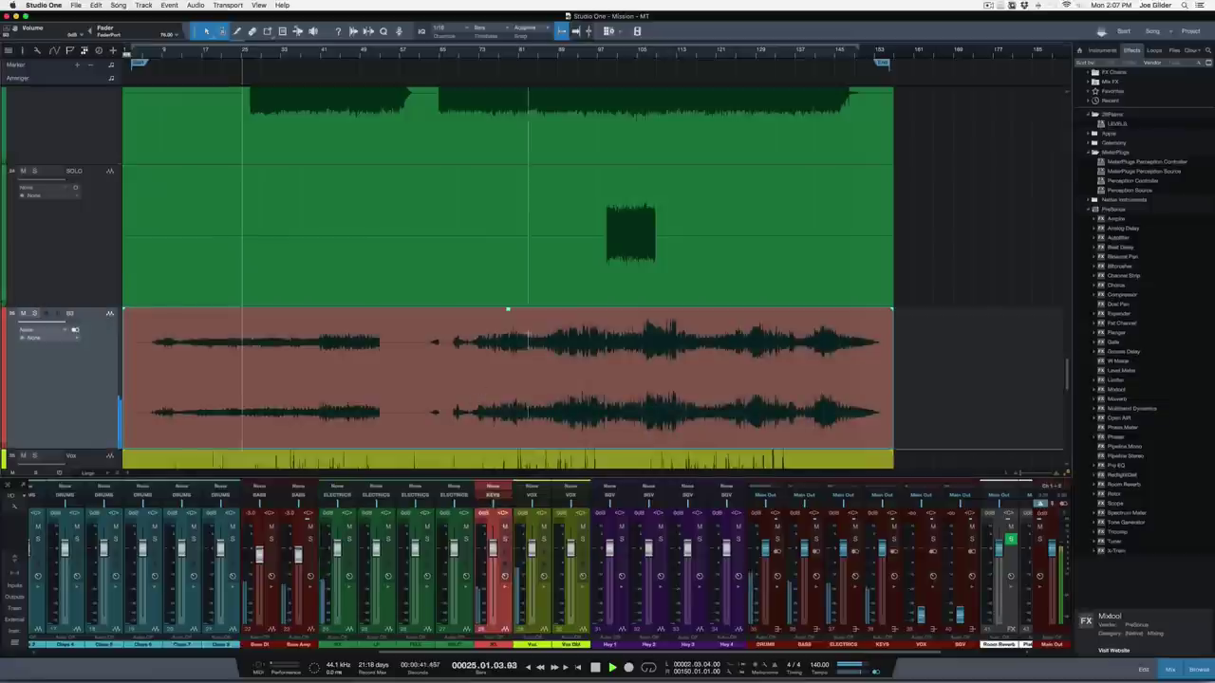
drag(505, 310, 508, 316)
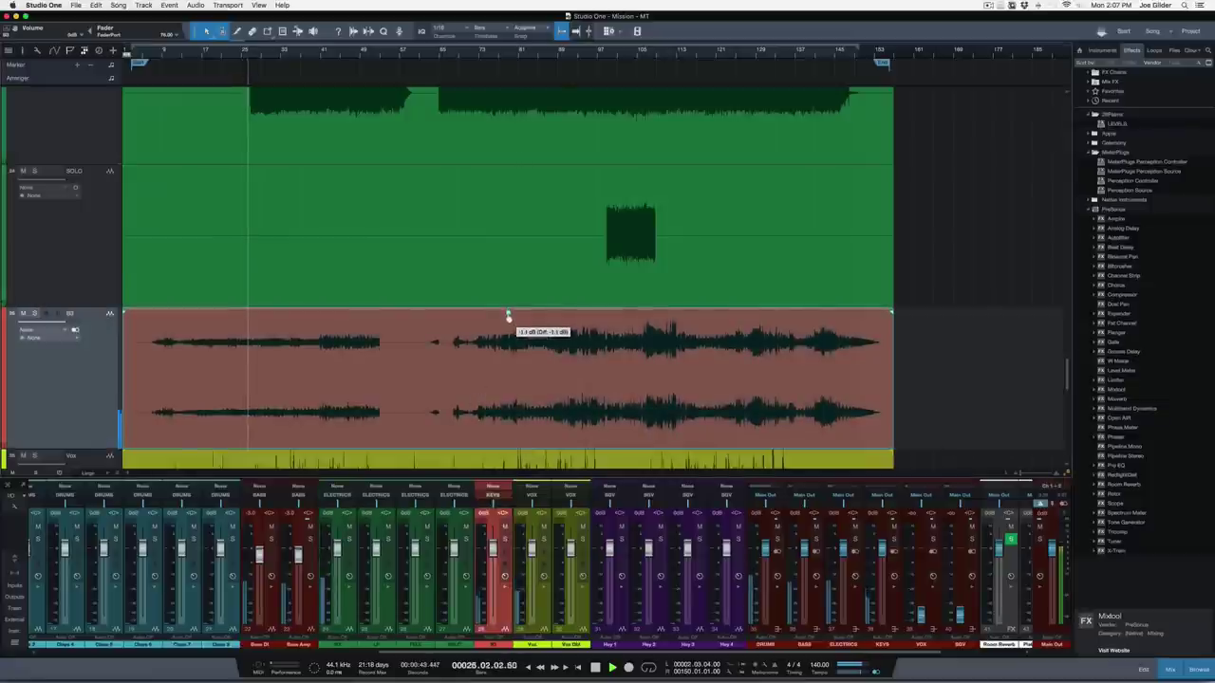
Balance the electric guitars using solo, with LP at +1.4 dB and TELE lowered, and fine-tune the first guitar's clip gain
scroll(507, 332, up, 3)
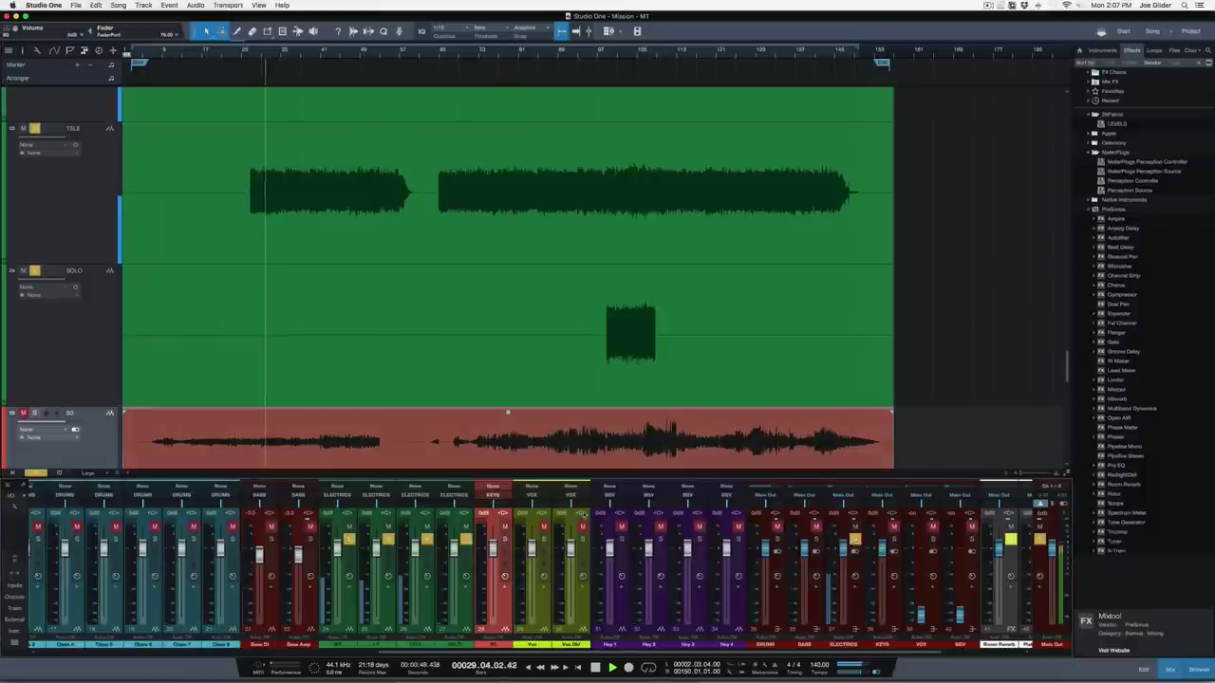
key(s)
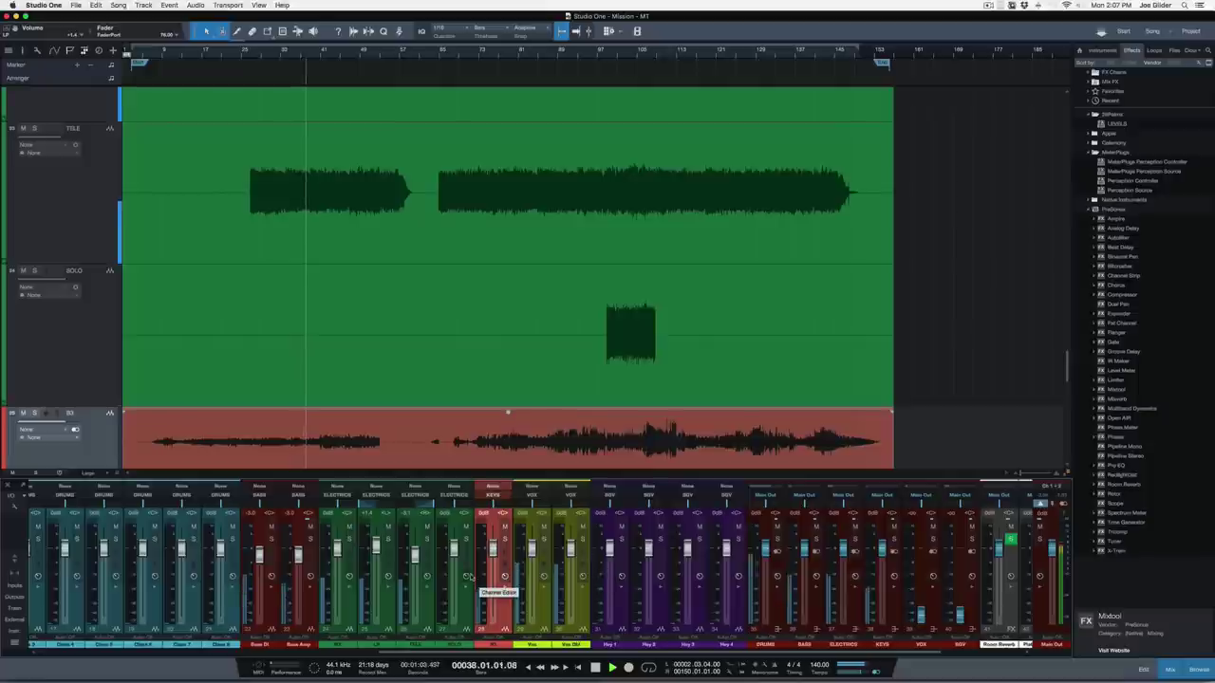
click(348, 540)
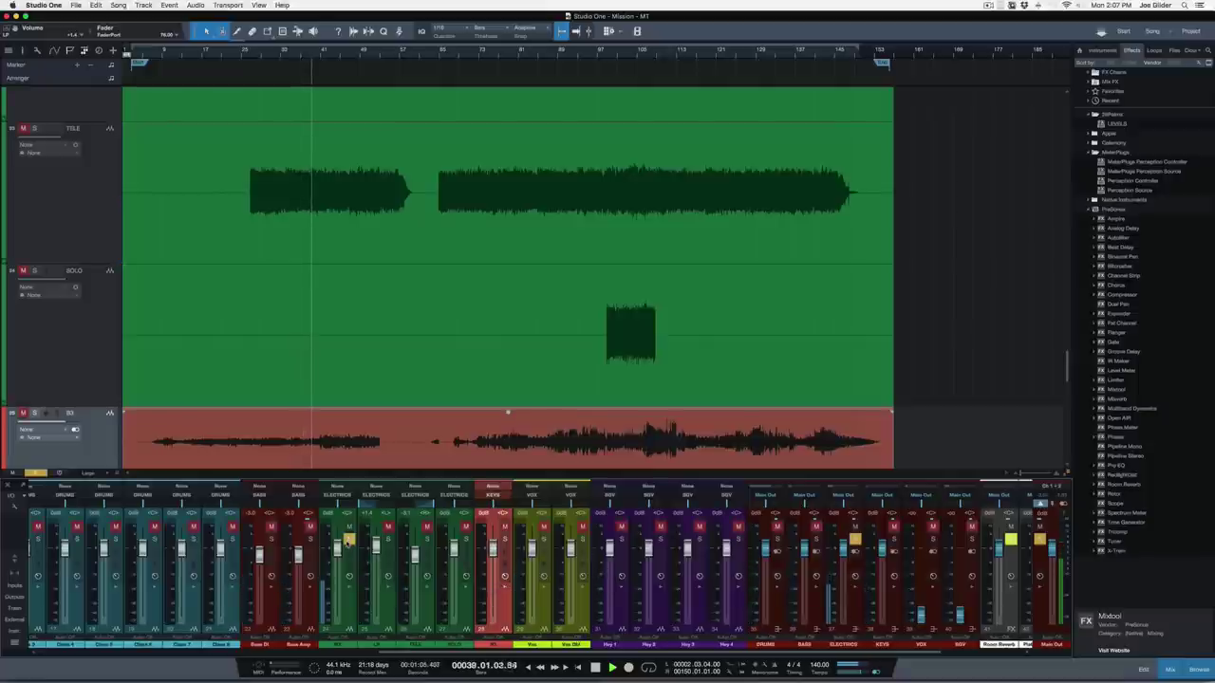
click(349, 540)
scroll(573, 302, up, 6)
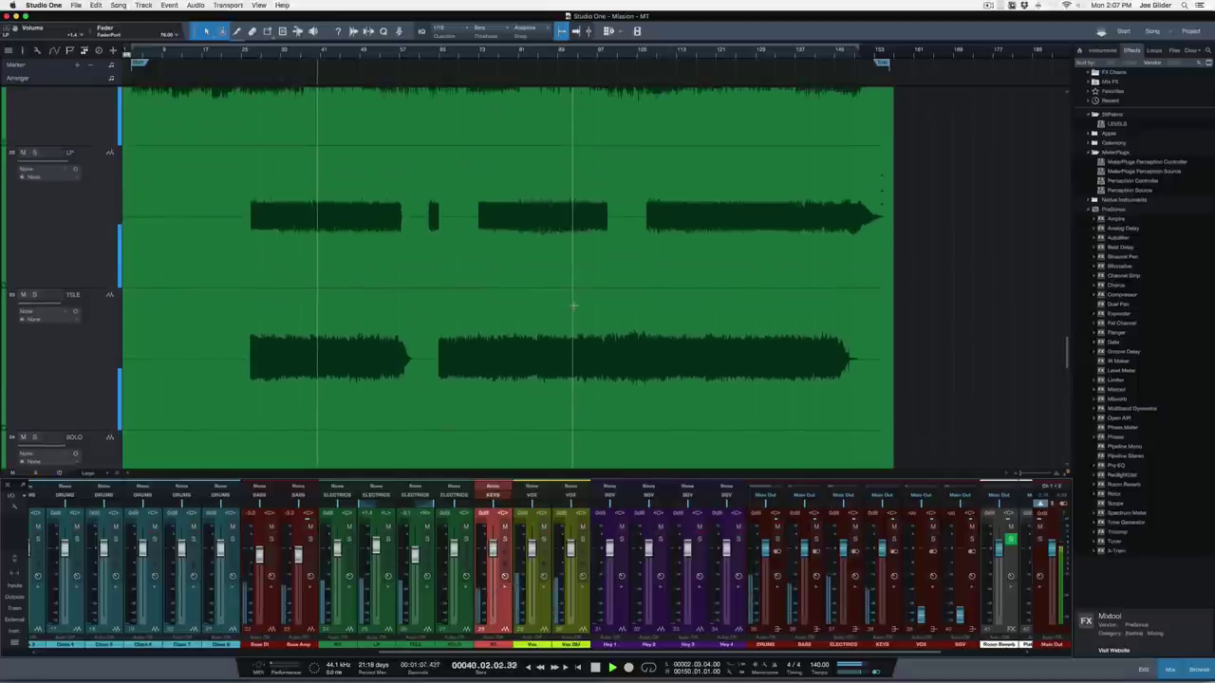
click(504, 157)
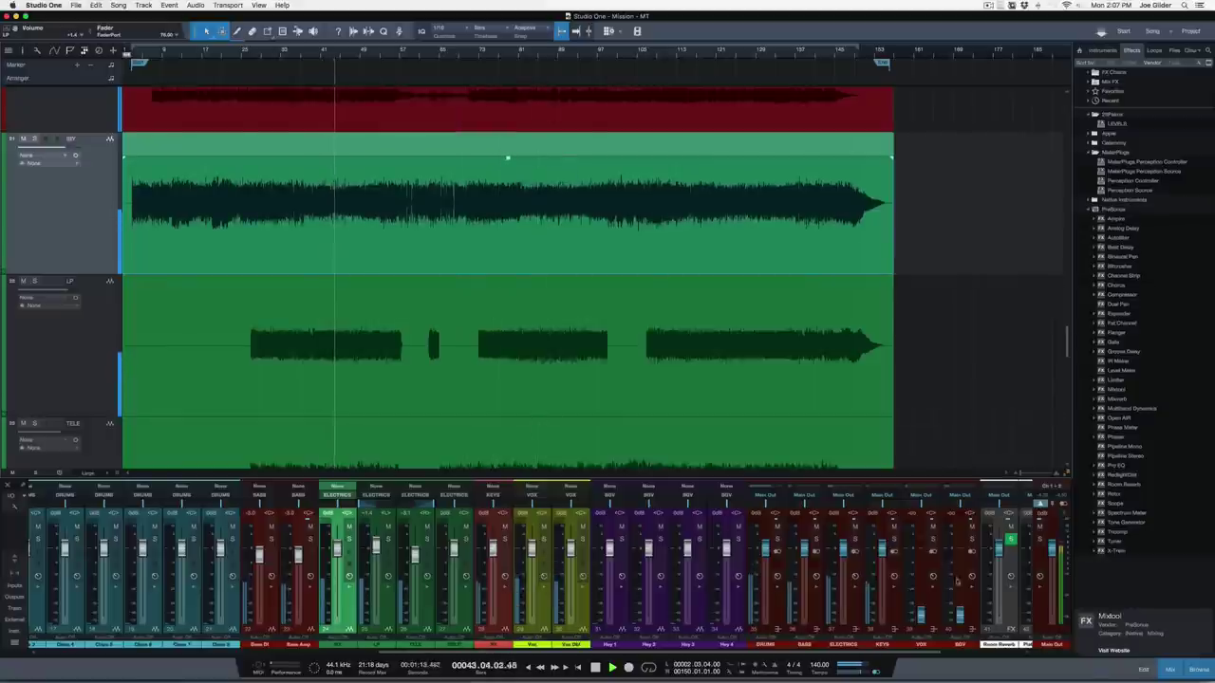
Reset the VOX bus fader to 0 dB, then pull the Vox Dbl fader far down and the Vox fader slightly down
super+click(921, 617)
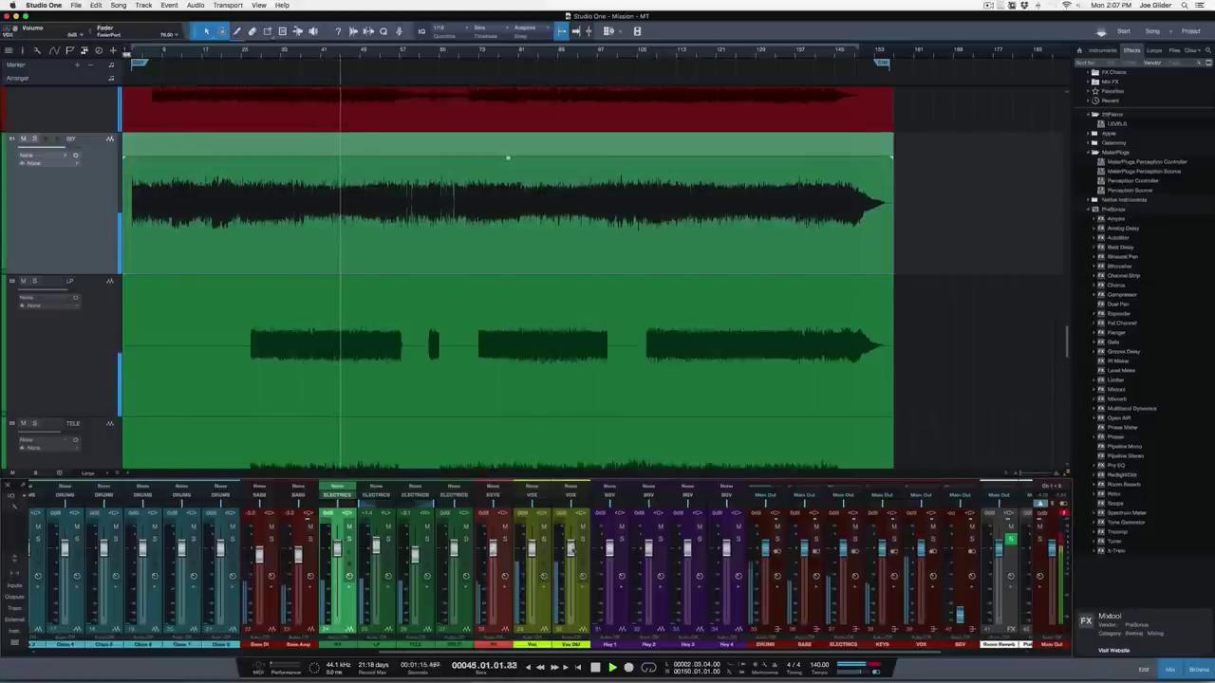
drag(570, 548, 571, 600)
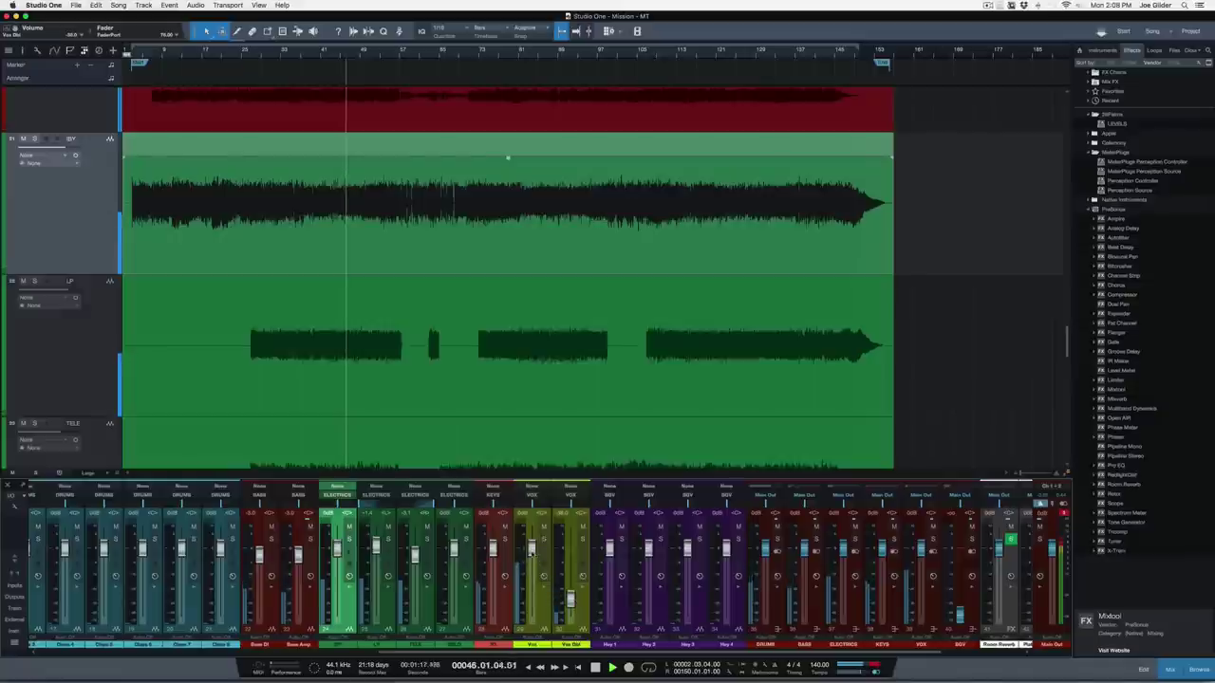
scroll(527, 407, down, 3)
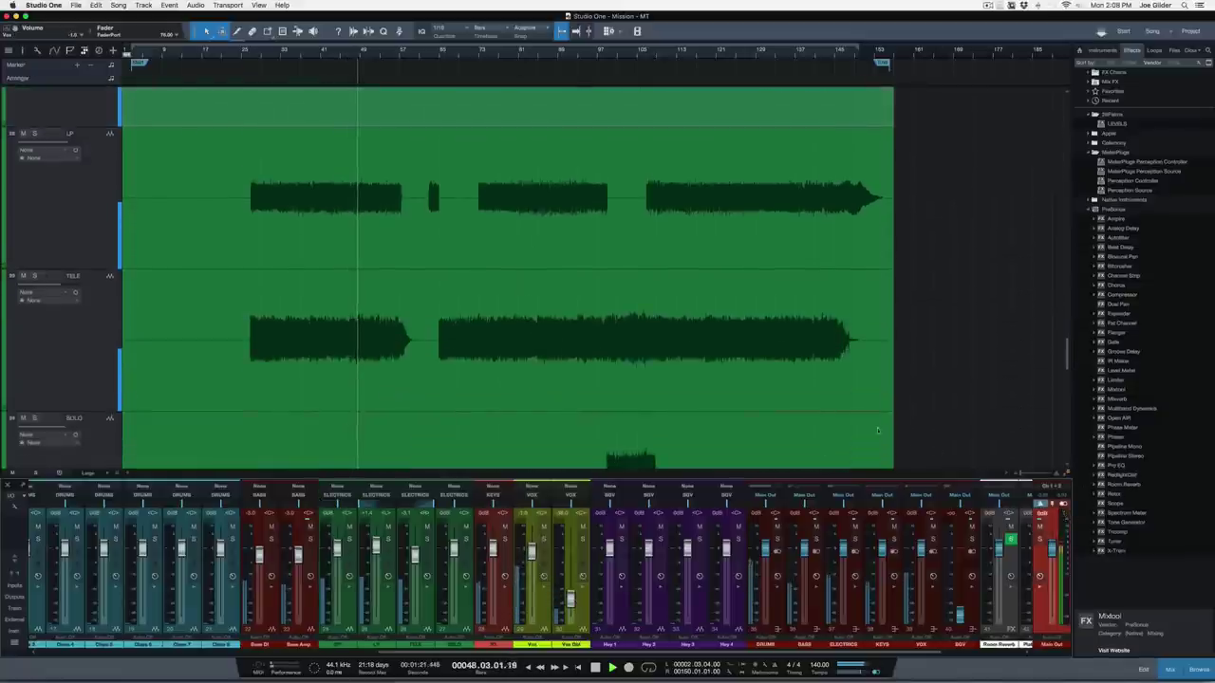
Raise the Vox Dbl fader from its far-down position to sit below the main Vox fader
scroll(601, 325, down, 3)
scroll(602, 327, down, 2)
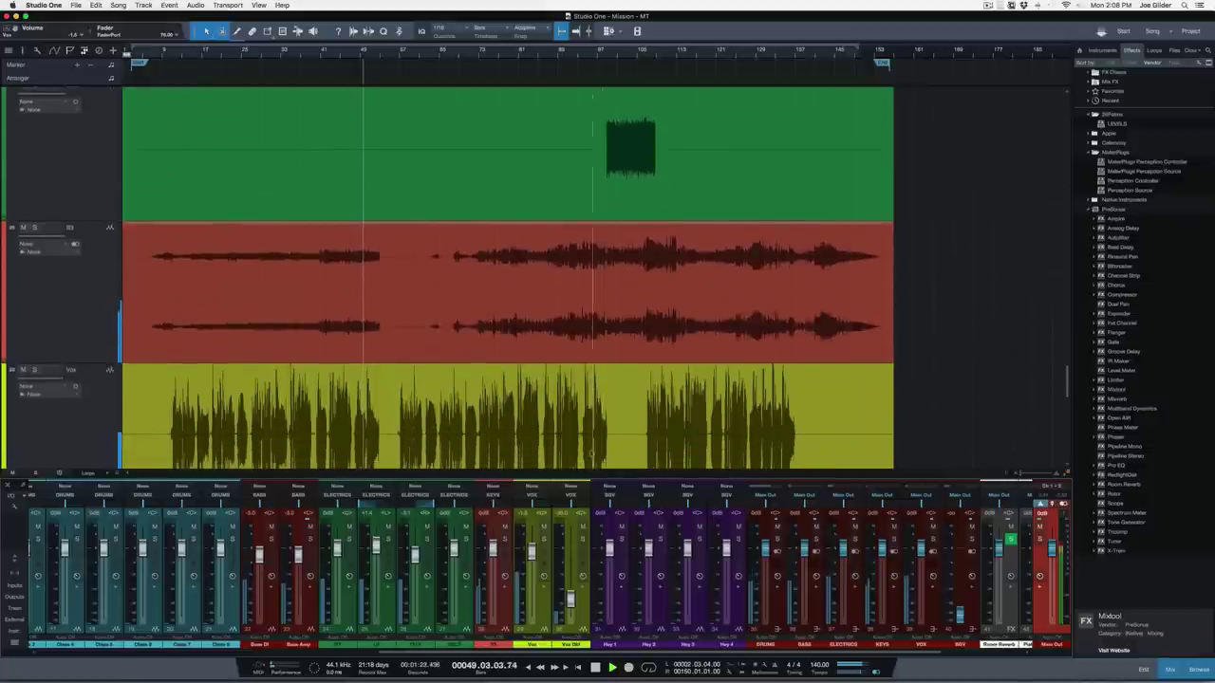
drag(570, 598, 570, 567)
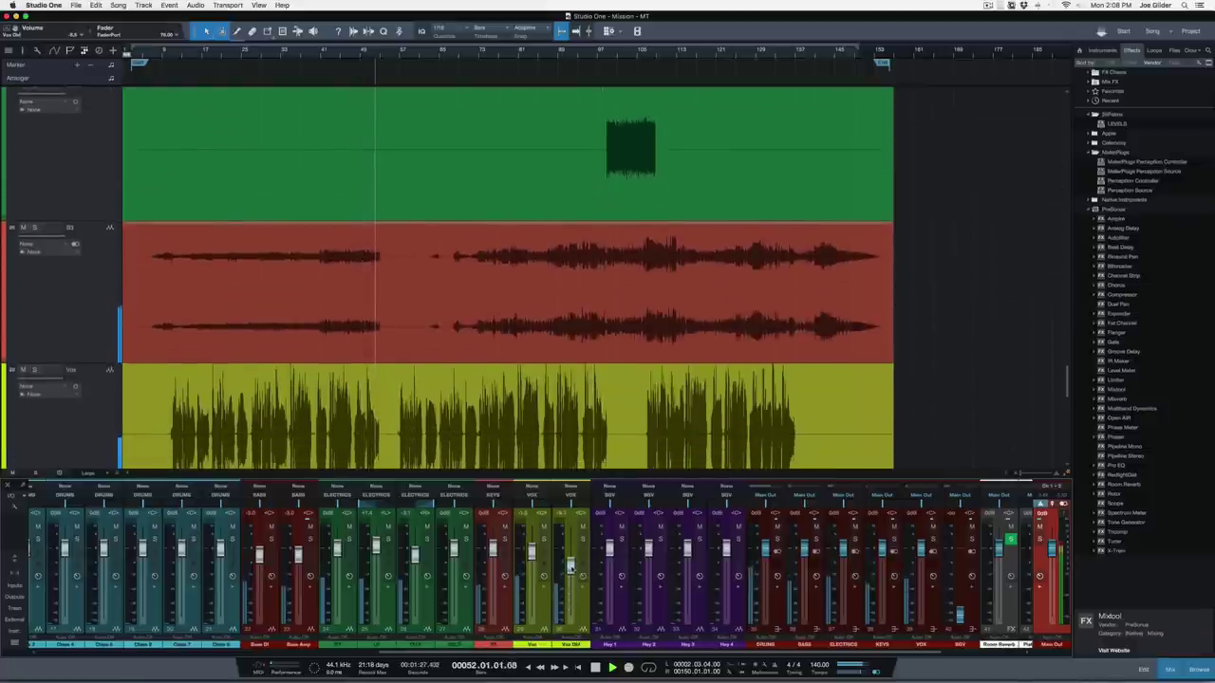
scroll(470, 306, down, 2)
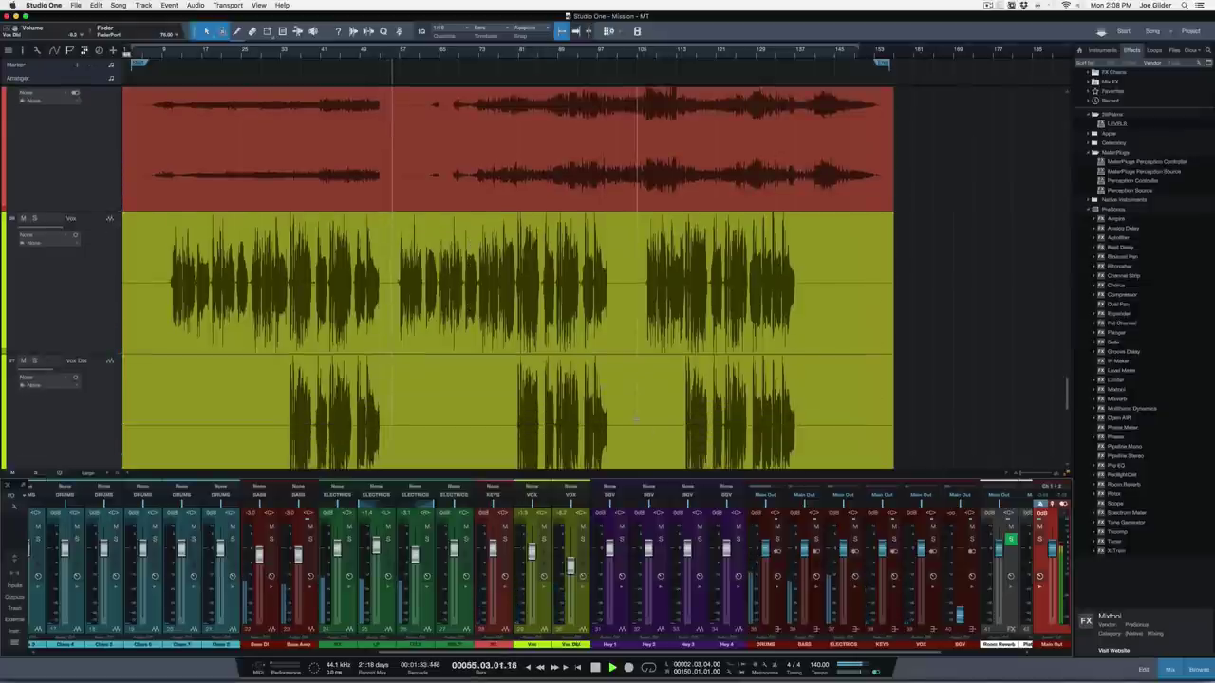
Reduce the arrangement's track height to Normal so the bass, guitar, keys, vocal and Hey tracks fit in view
scroll(562, 381, down, 5)
key(shift+w)
key(shift+w)
key(shift+w)
key(shift+w)
key(shift+w)
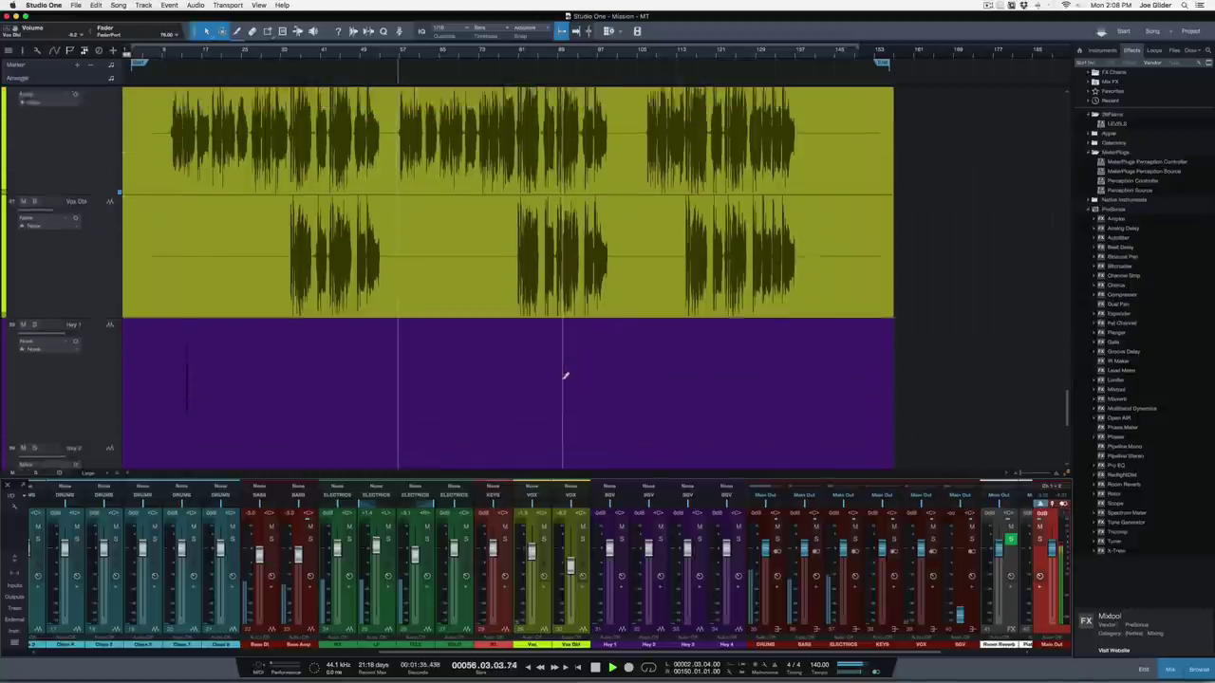
scroll(561, 382, down, 1)
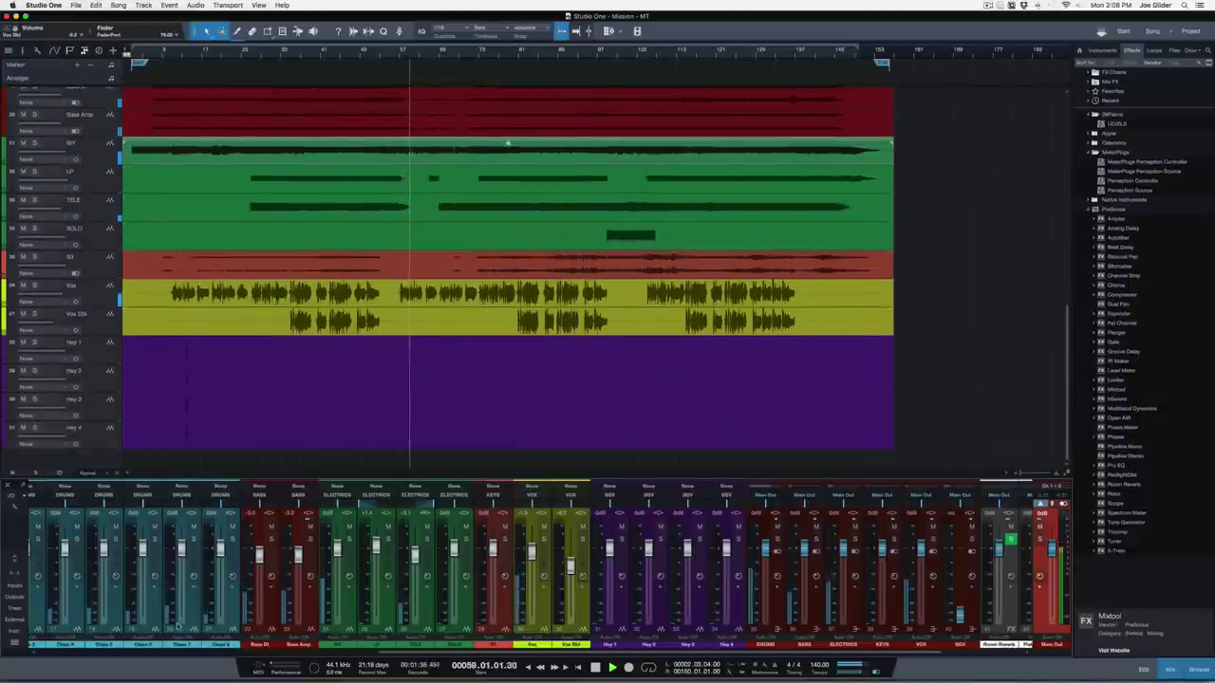
Select the eight Claps channels in the mixer and solo them
scroll(177, 627, left, 5)
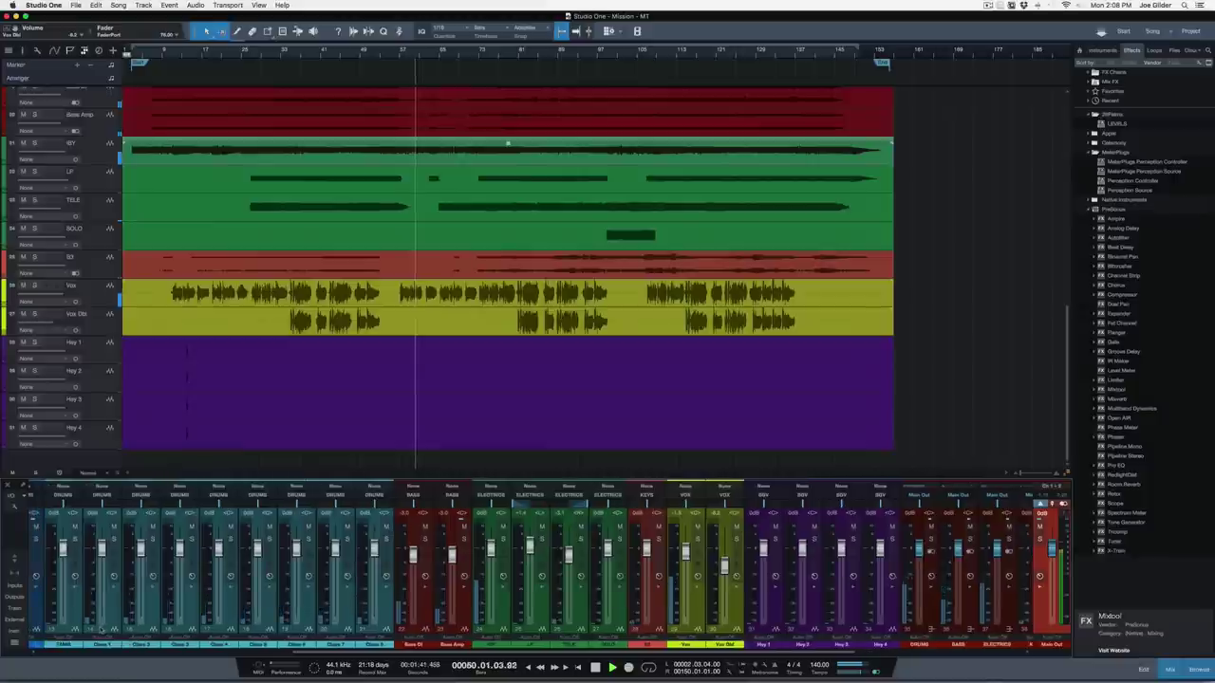
click(101, 630)
shift+click(388, 626)
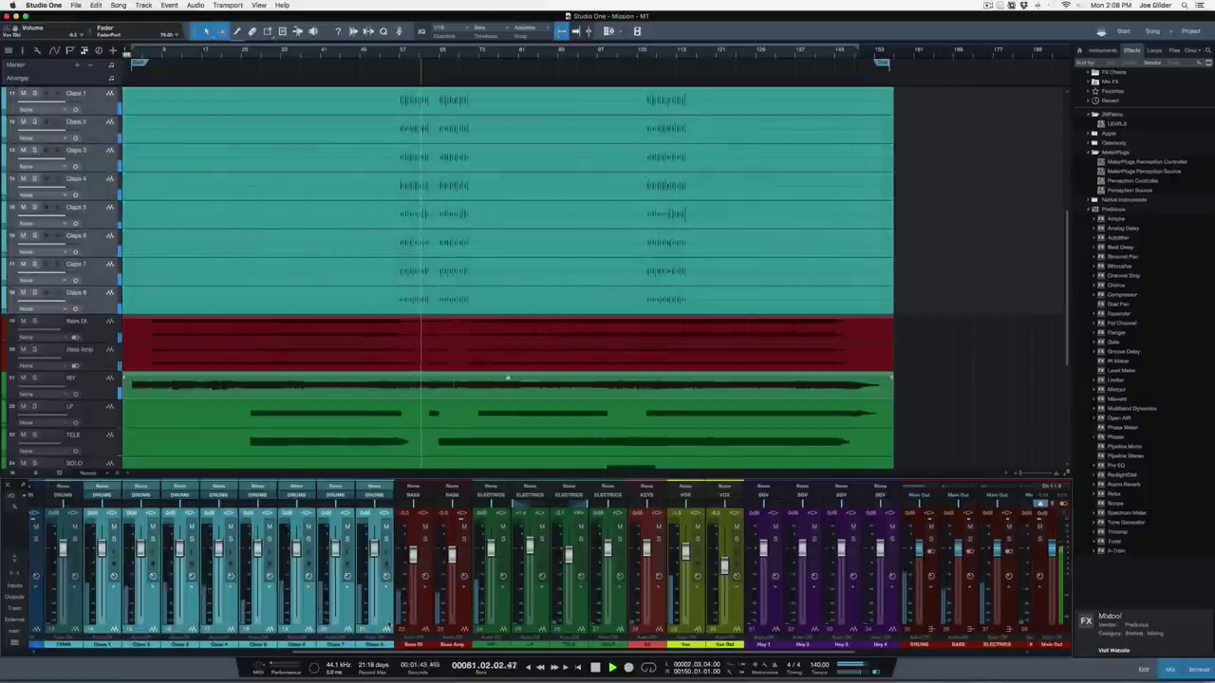
key(s)
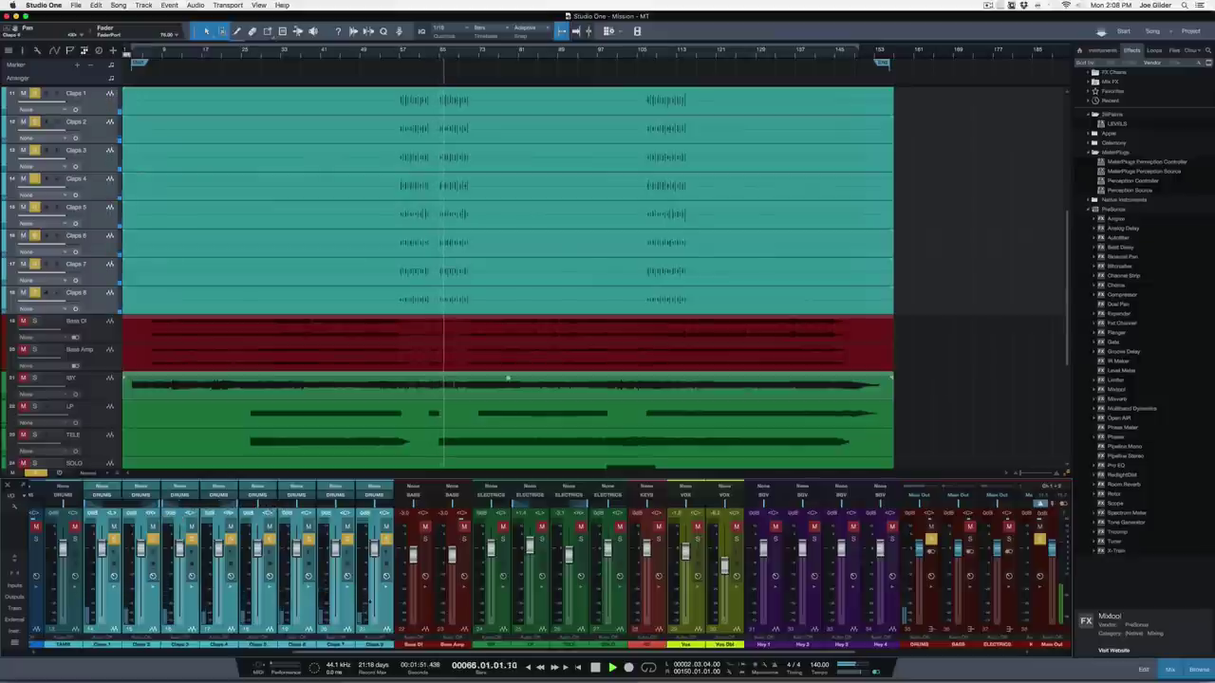
Add a bus for the selected clap channels and name it CLAPS
right_click(385, 495)
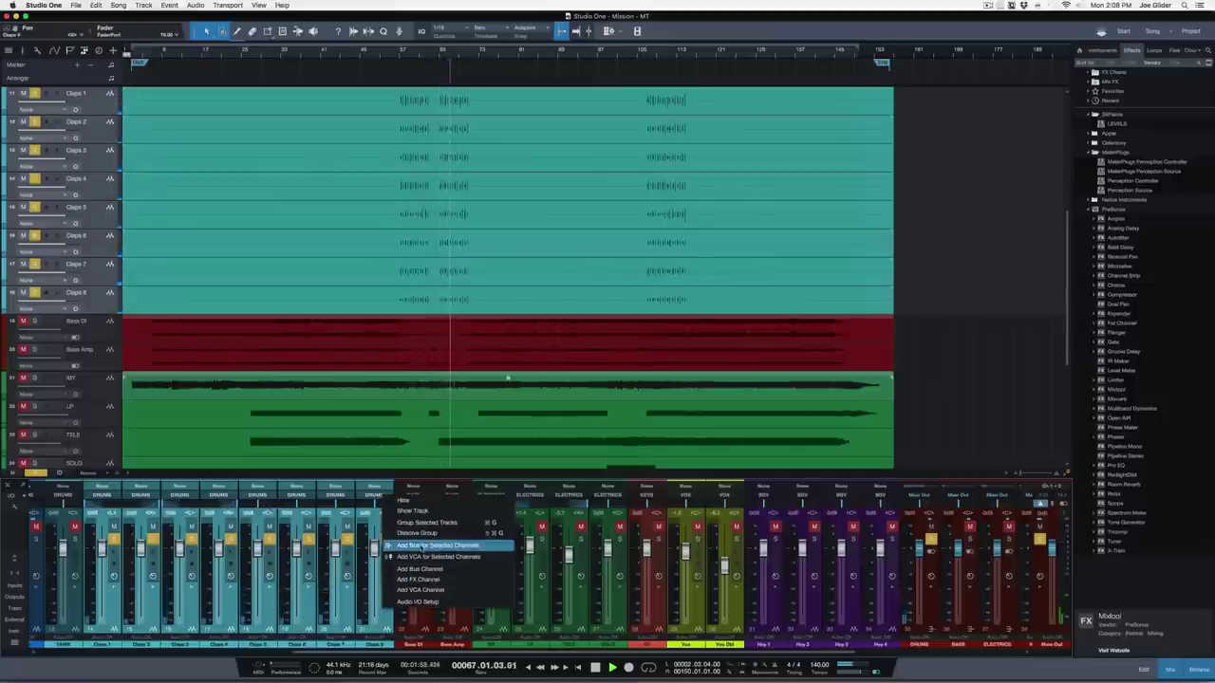
click(424, 547)
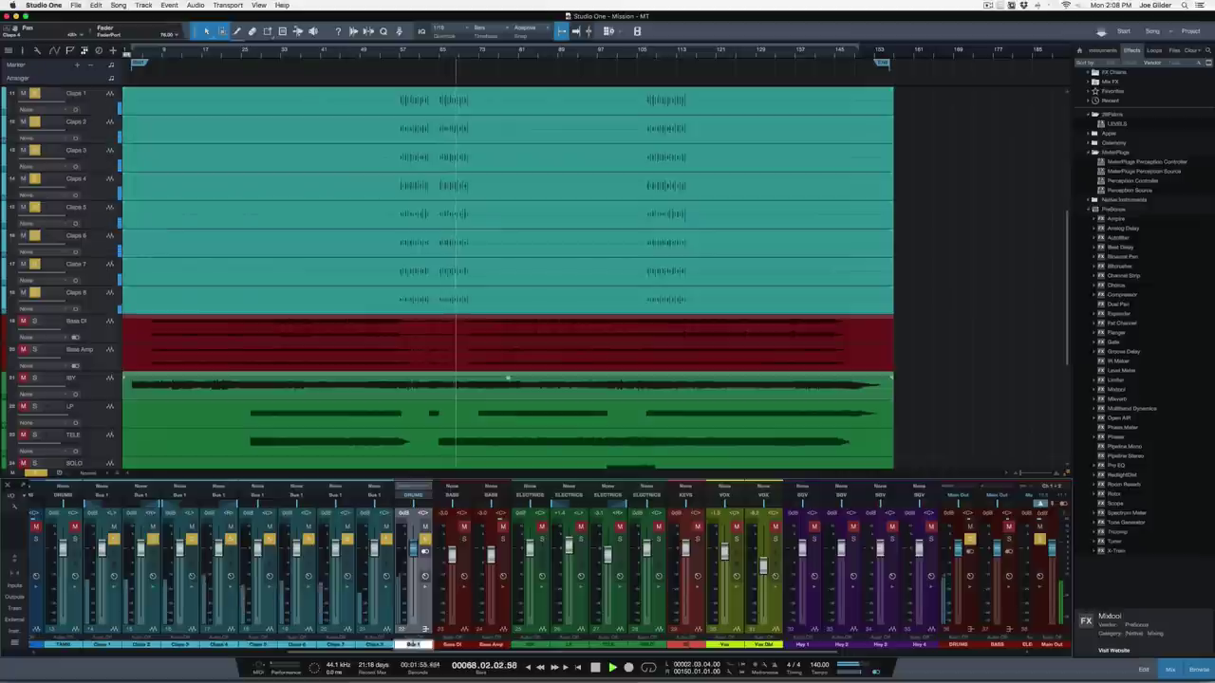
text(CLAPS)
key(Return)
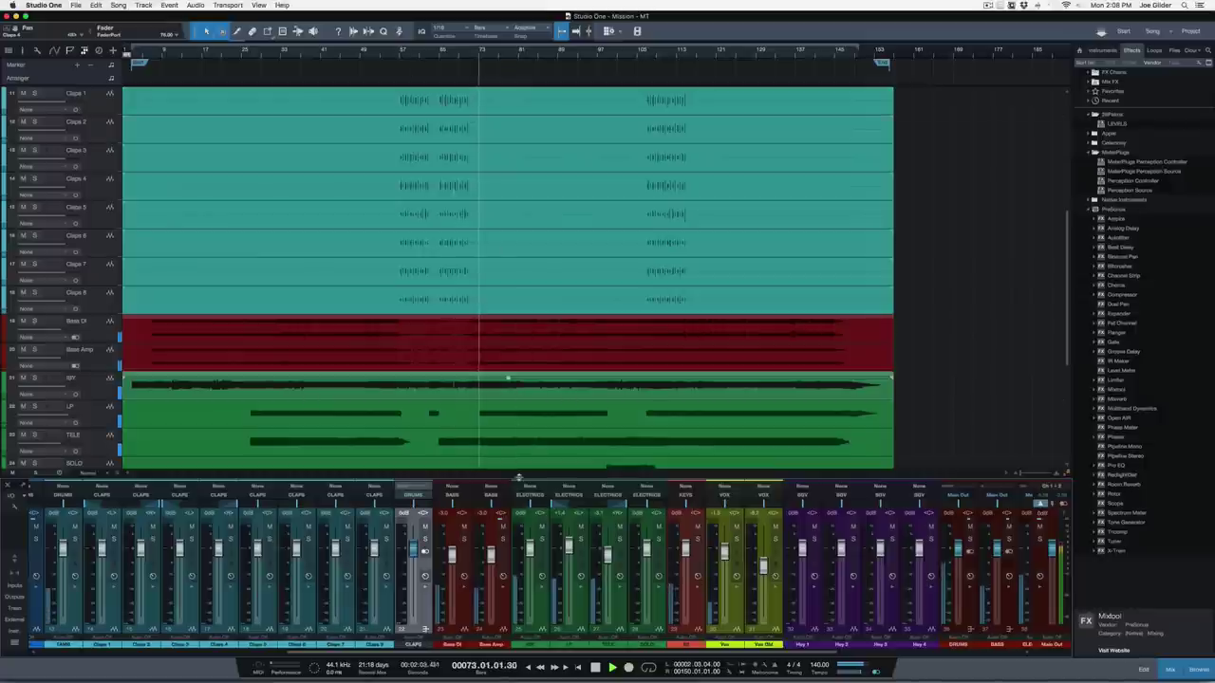
Save the song with the lower tracks in view
scroll(520, 453, down, 2)
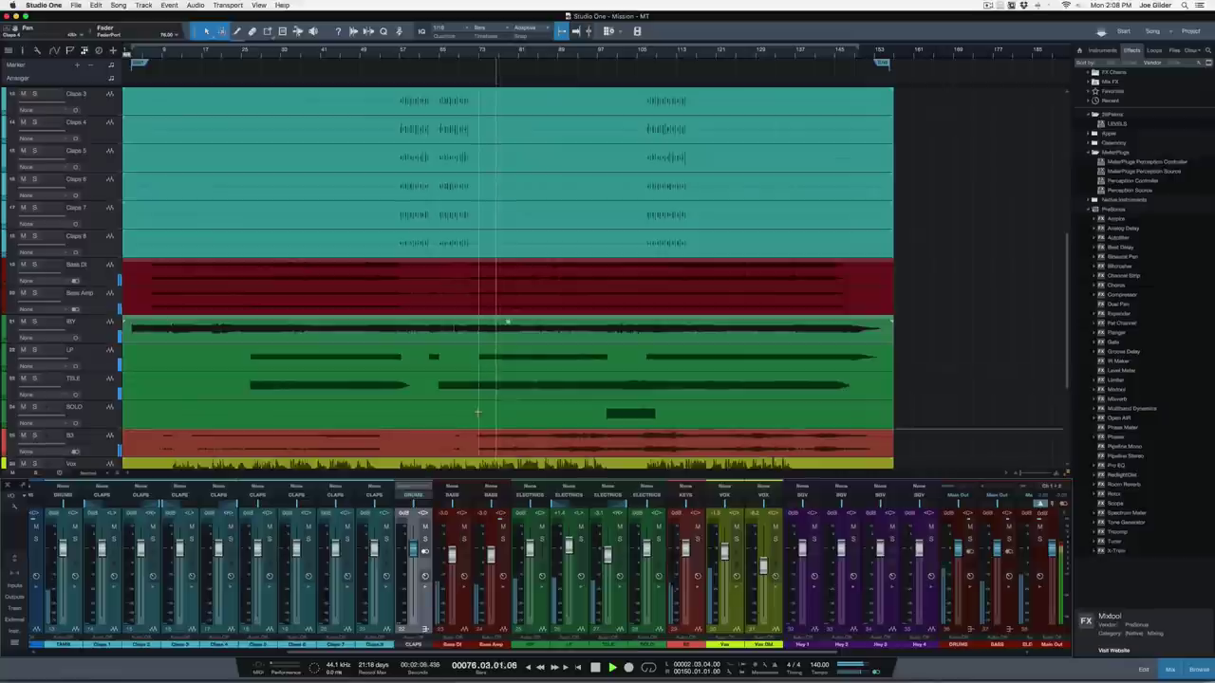
scroll(479, 412, down, 5)
scroll(478, 412, down, 1)
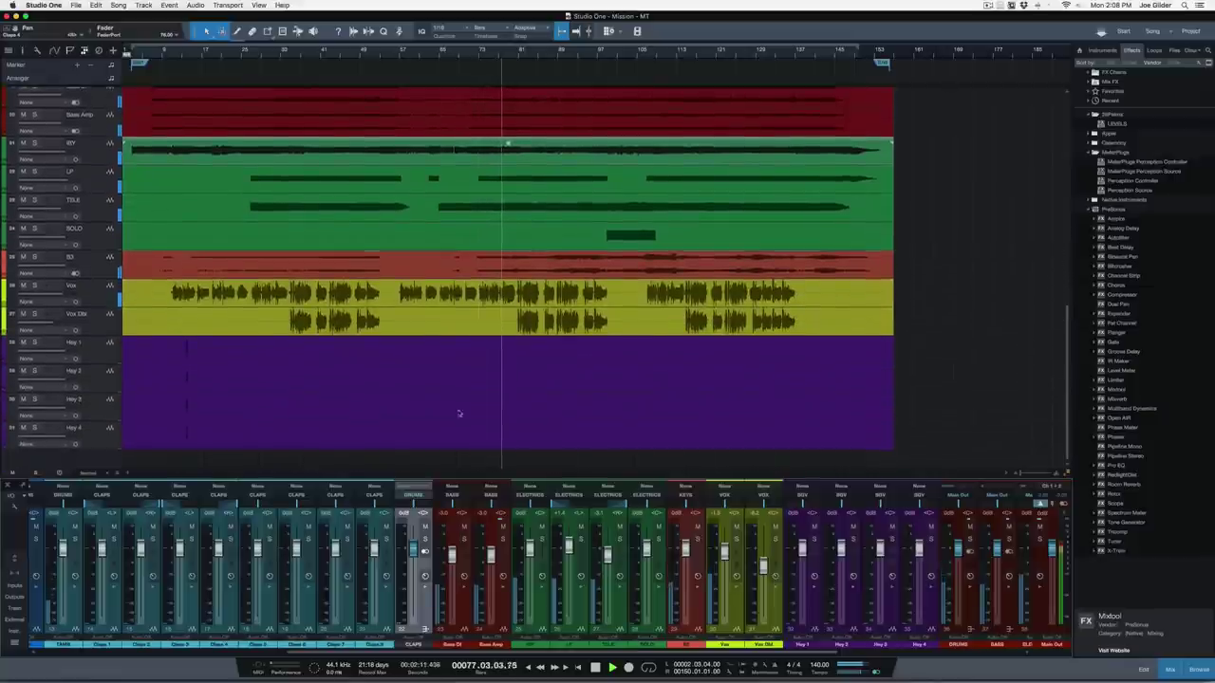
key(super+s)
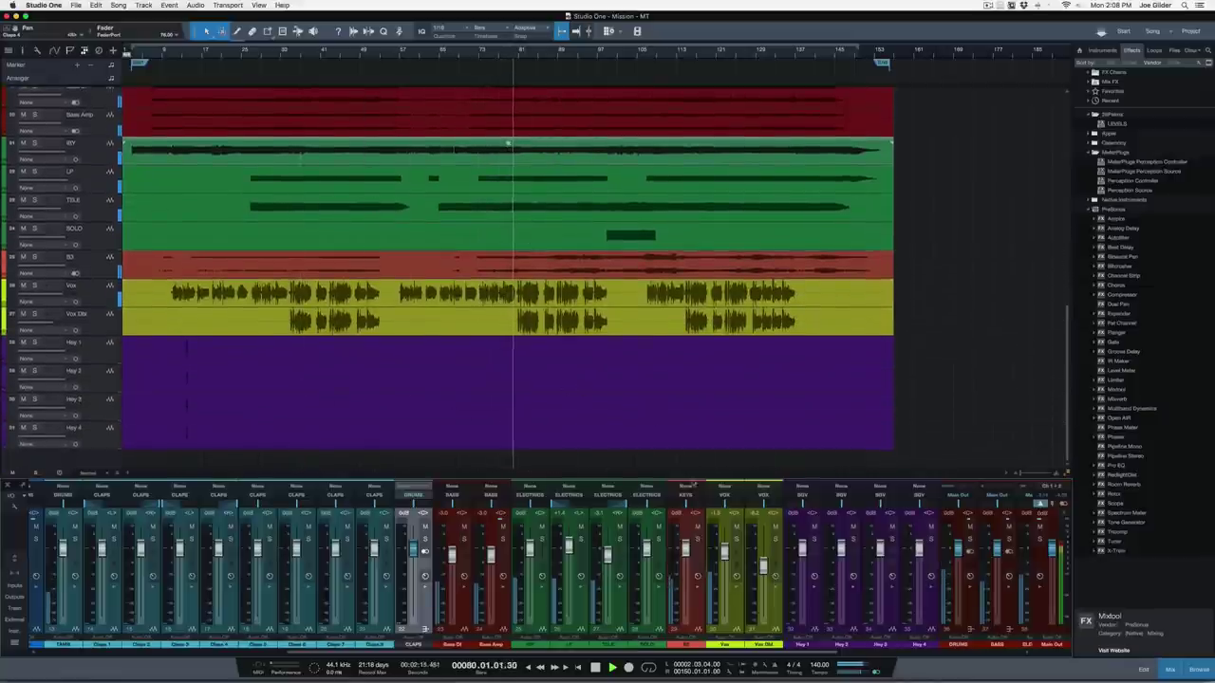
Lower the Vox fader and set Vox Dbl to about -10.5 dB, and reset the Main Out clip indicator
drag(724, 549, 724, 559)
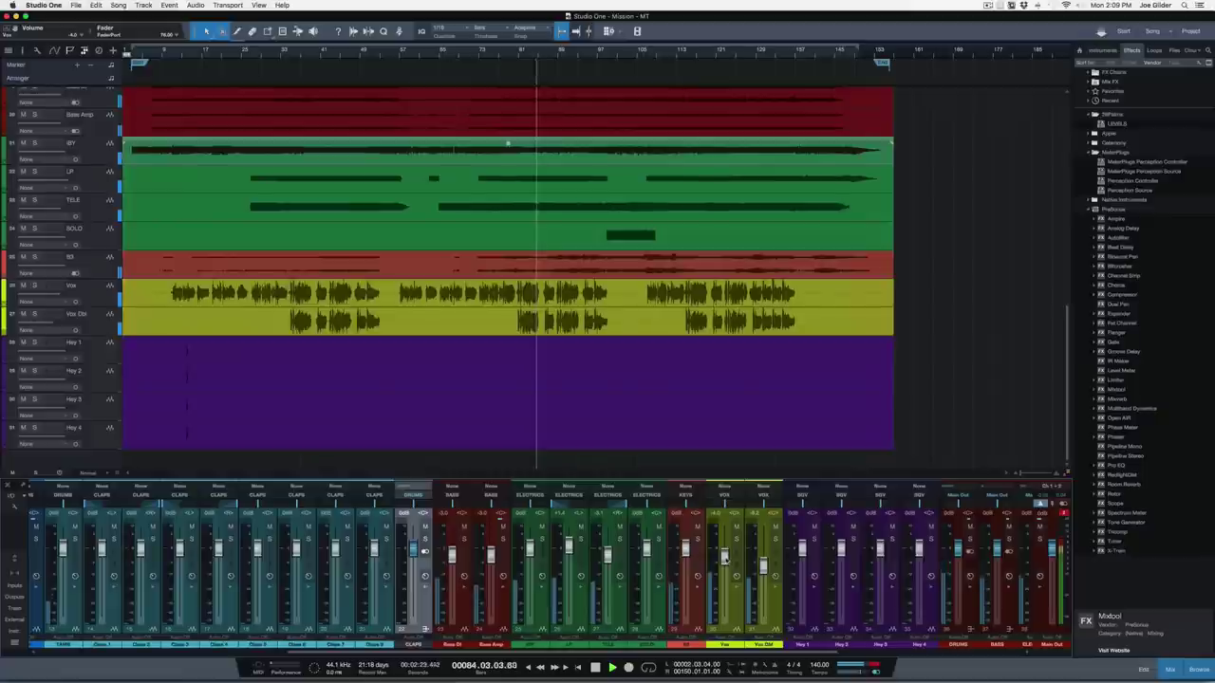
drag(725, 560, 728, 563)
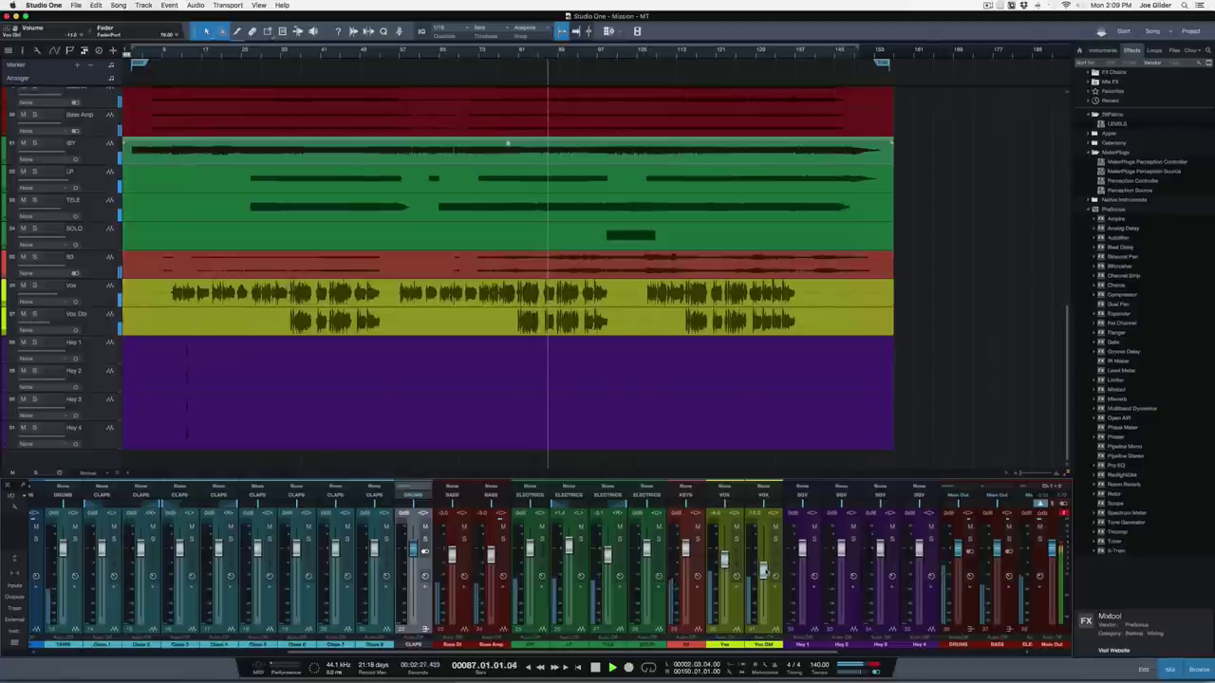
click(1065, 514)
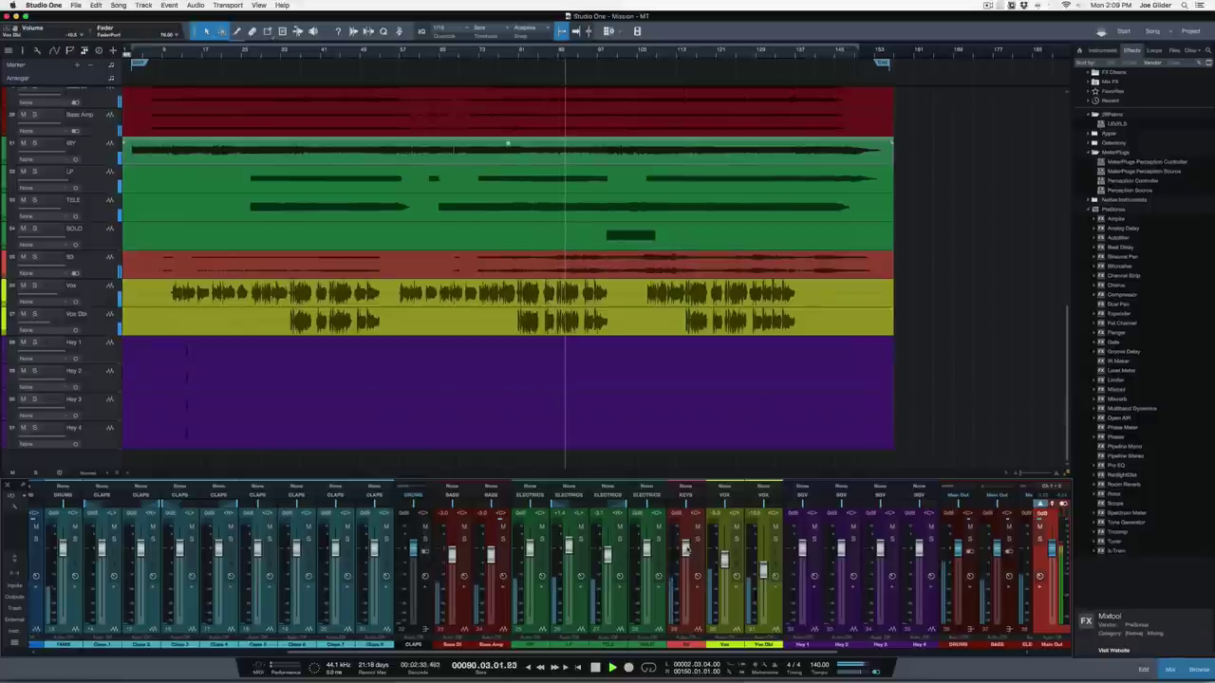
Lower the keys track's fader to -1.0 dB and bring the SOLO guitar fader down slightly
drag(686, 549, 686, 552)
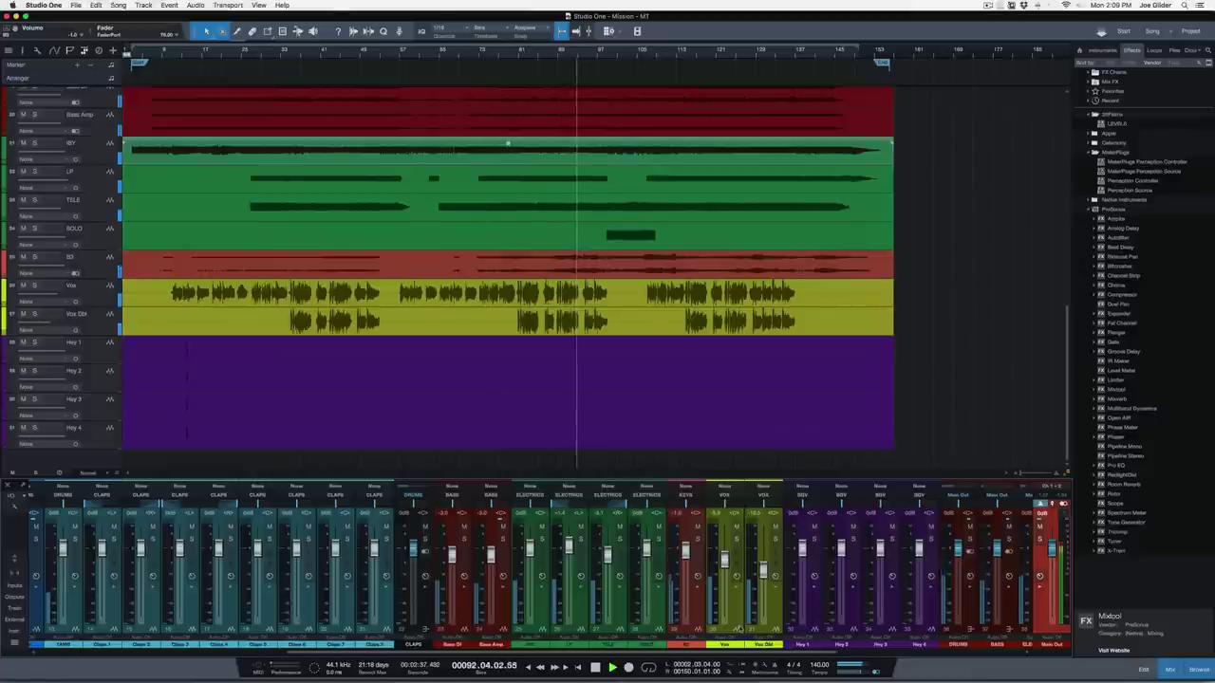
click(778, 633)
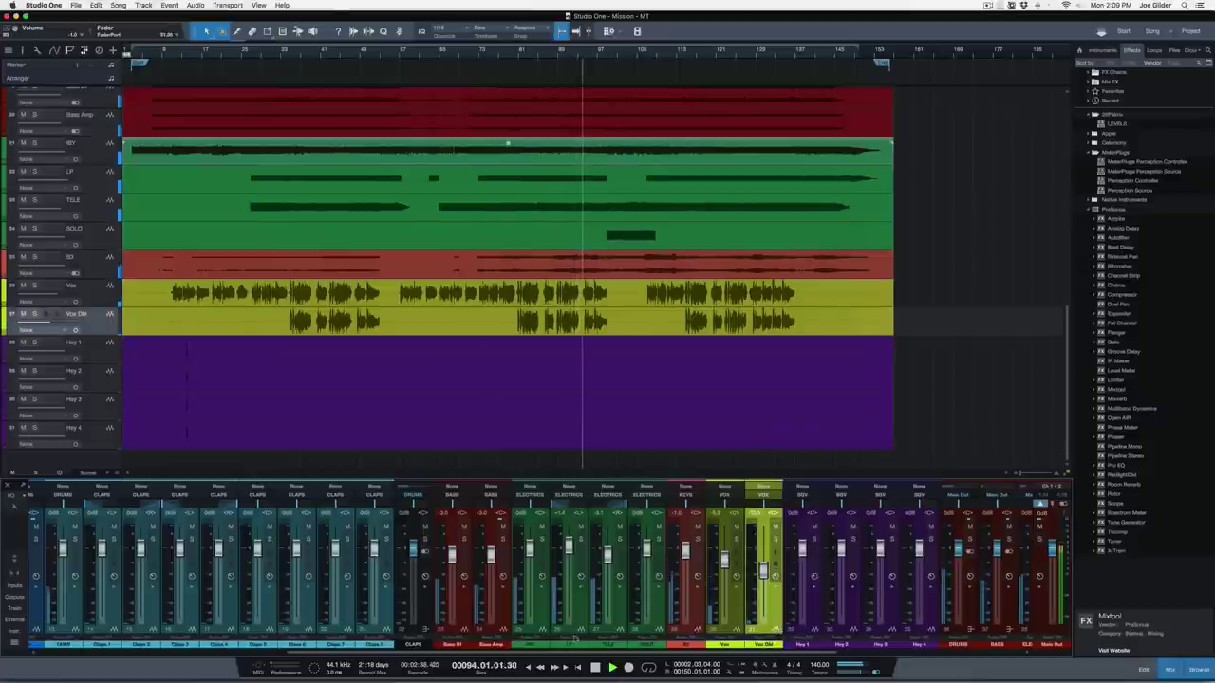
scroll(574, 637, left, 6)
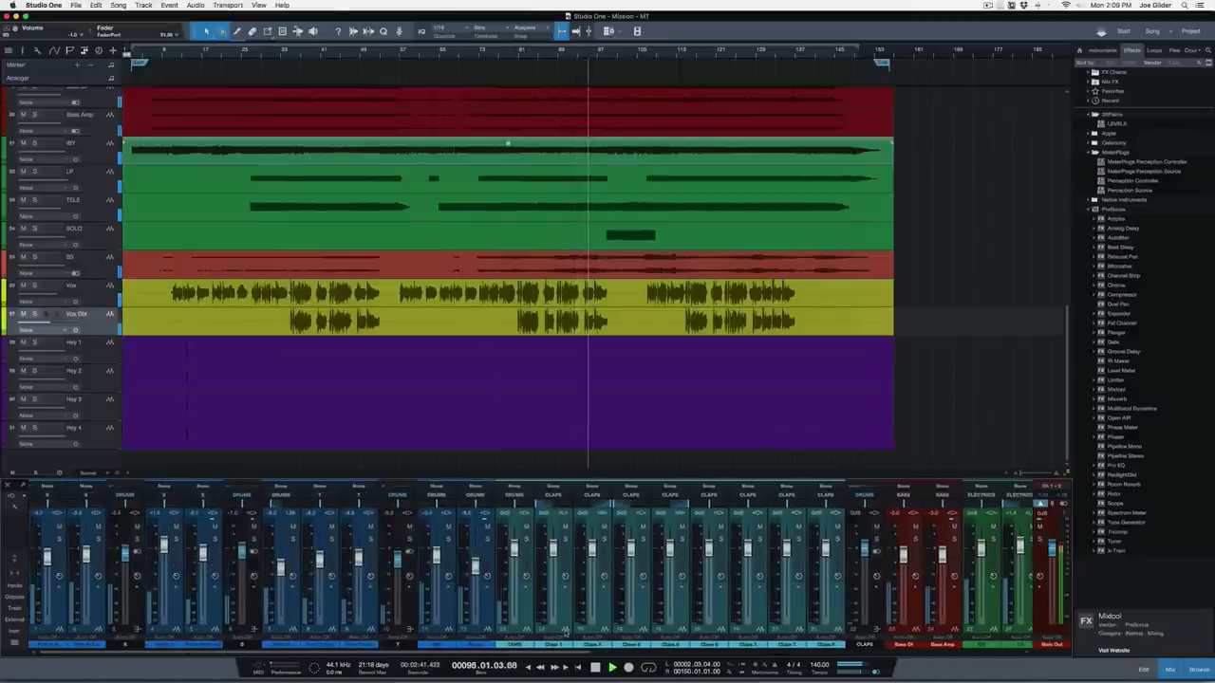
click(875, 607)
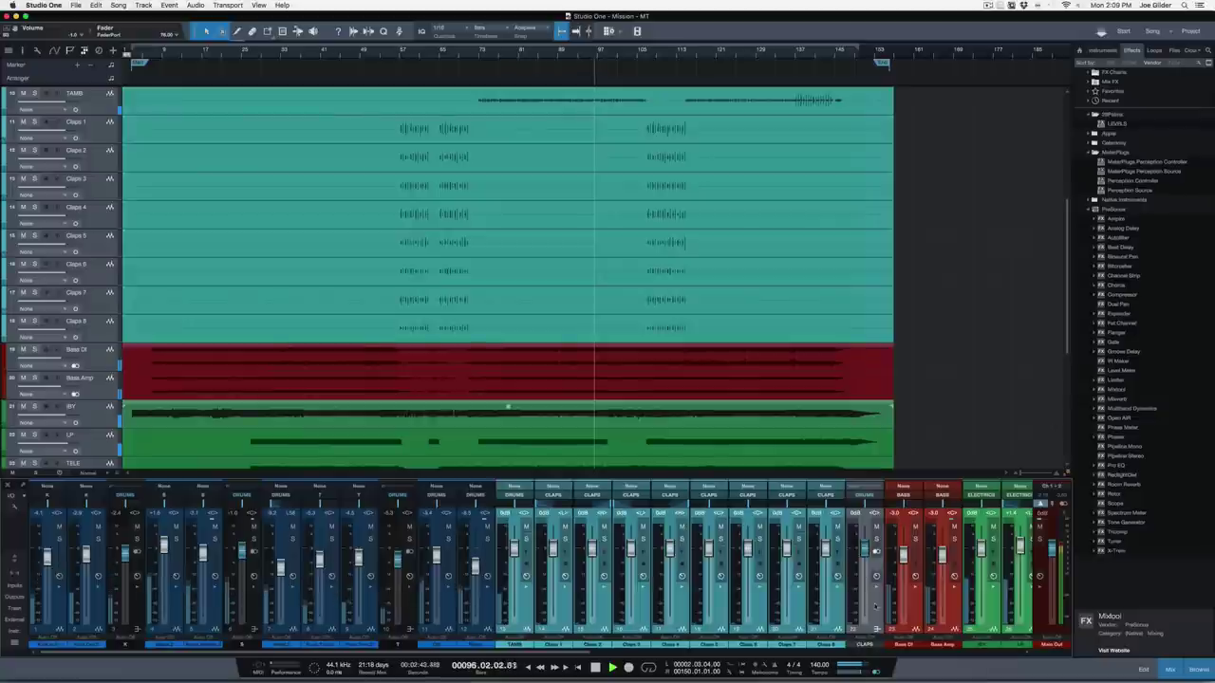
click(892, 623)
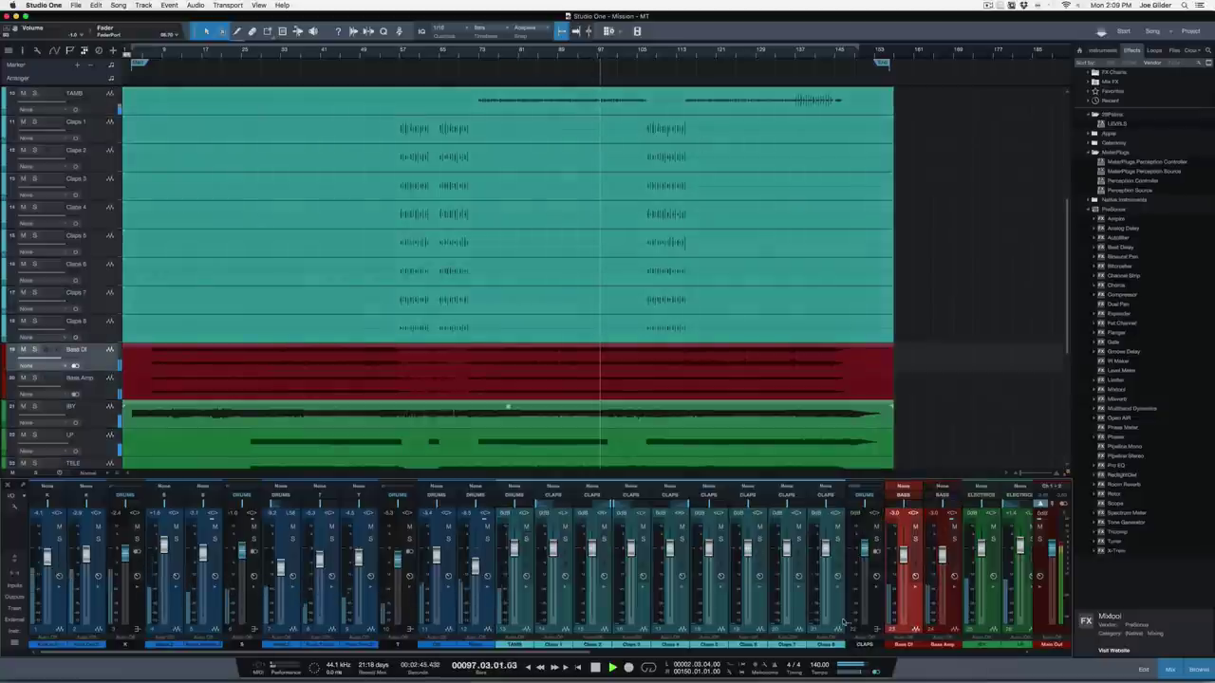
scroll(836, 629, right, 4)
scroll(836, 628, right, 10)
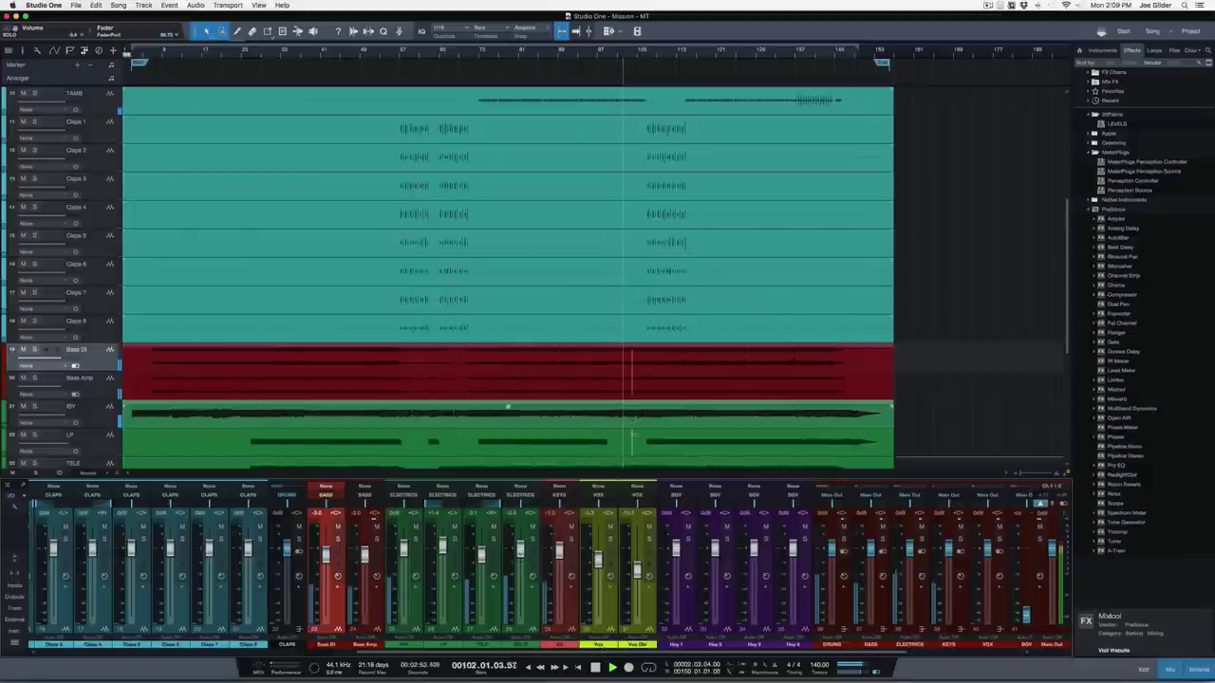
Fine-tune the clip gain of the keys track in the arrangement
scroll(607, 284, down, 5)
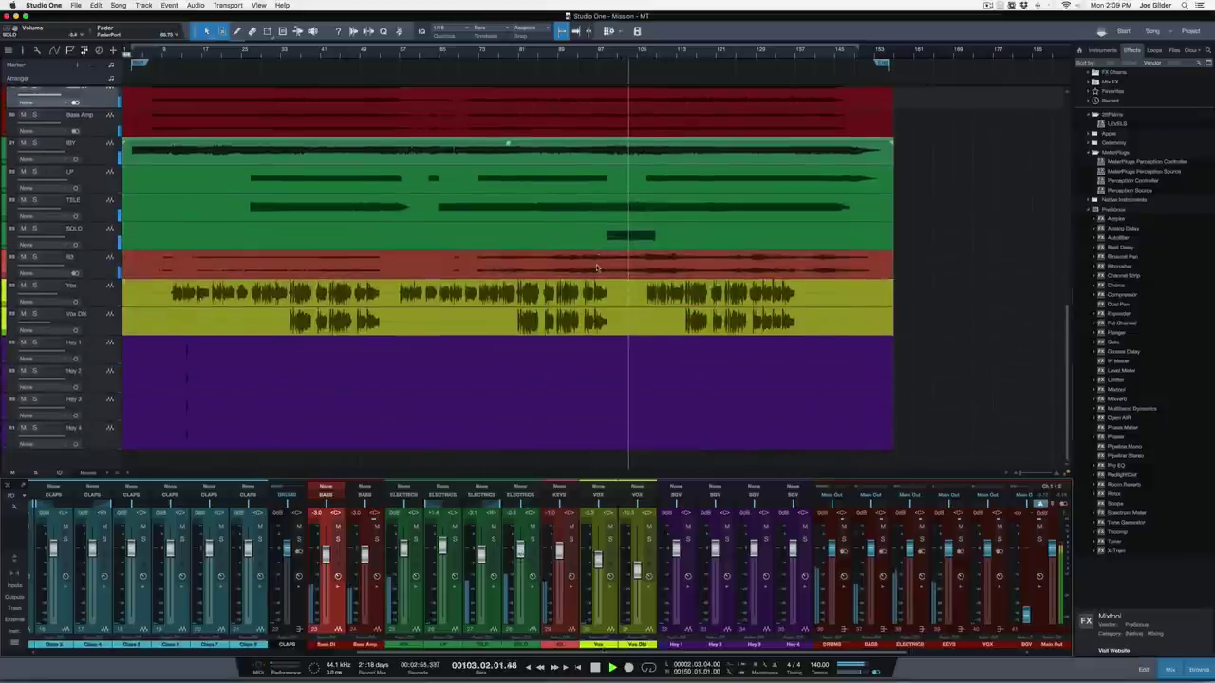
click(507, 256)
drag(507, 256, 509, 258)
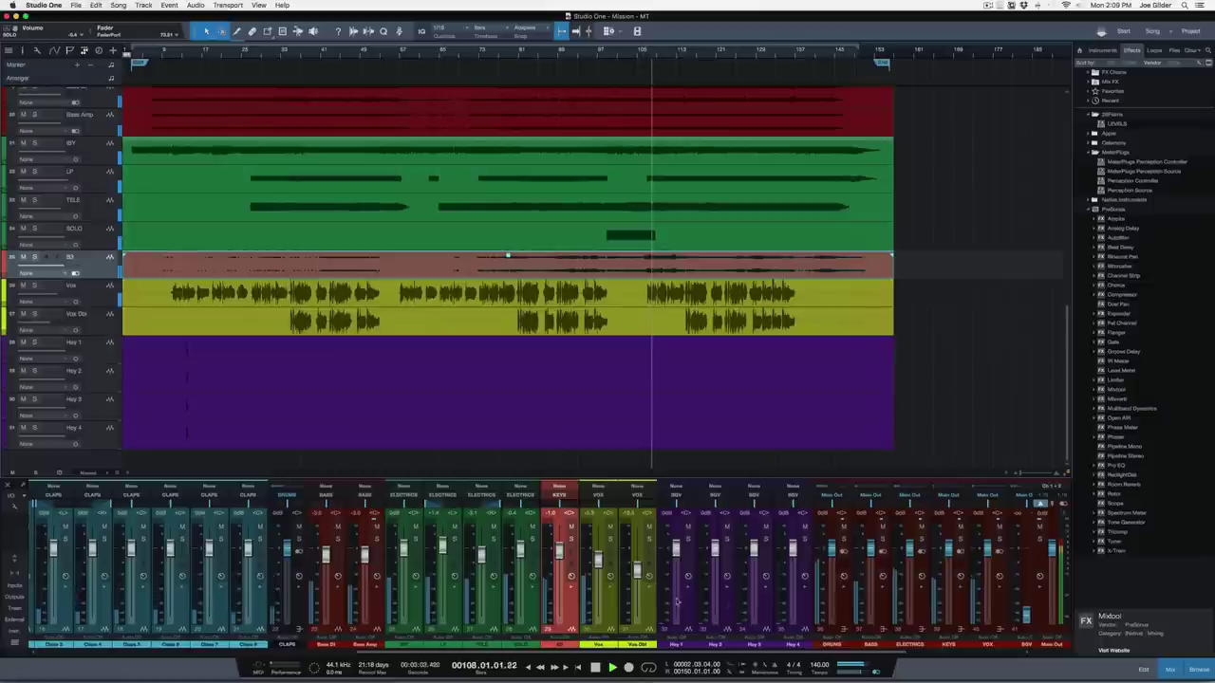
Raise the Vox fader slightly and lower the keys fader a little further
drag(598, 566, 599, 556)
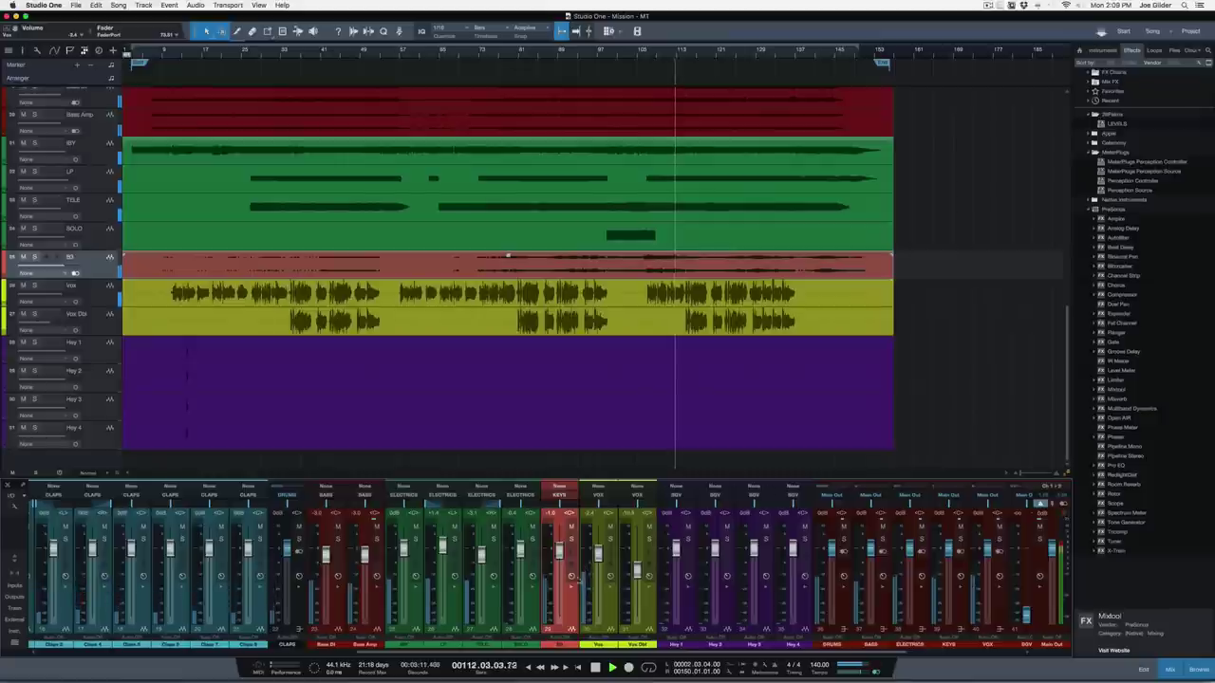
drag(559, 551, 560, 557)
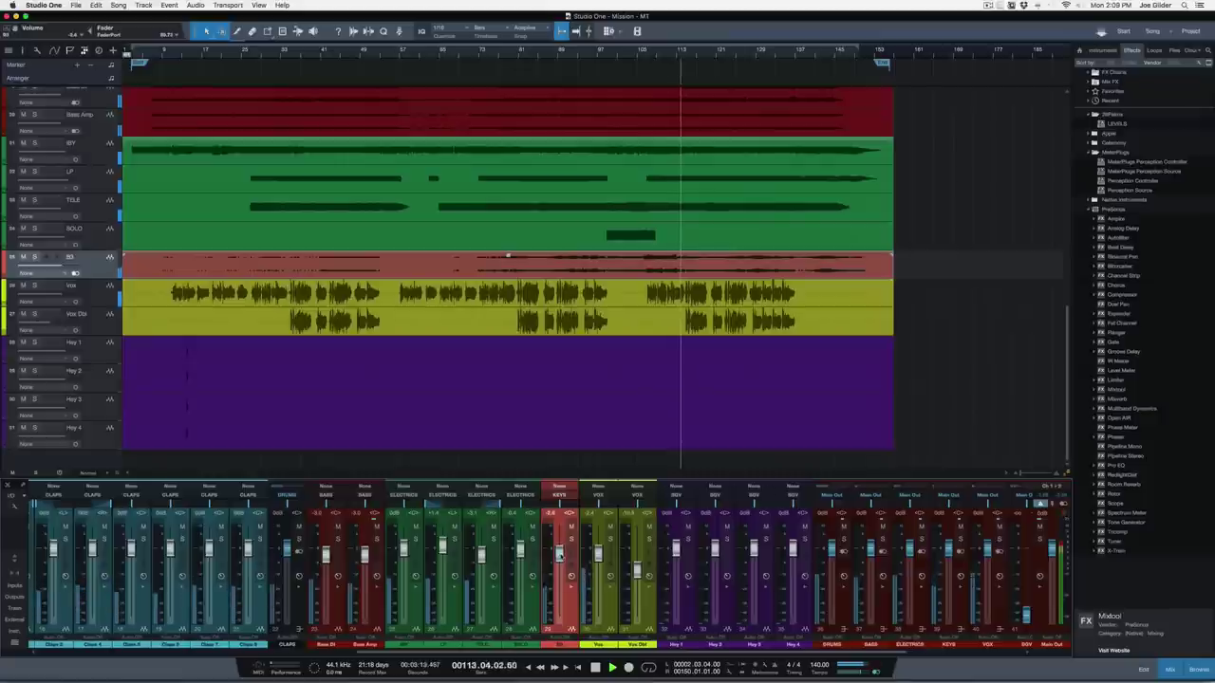
Raise the LP and TELE guitar faders together, with LP at about +3.0 dB, and bring TELE alone up to about 0 dB
click(493, 605)
shift+click(456, 608)
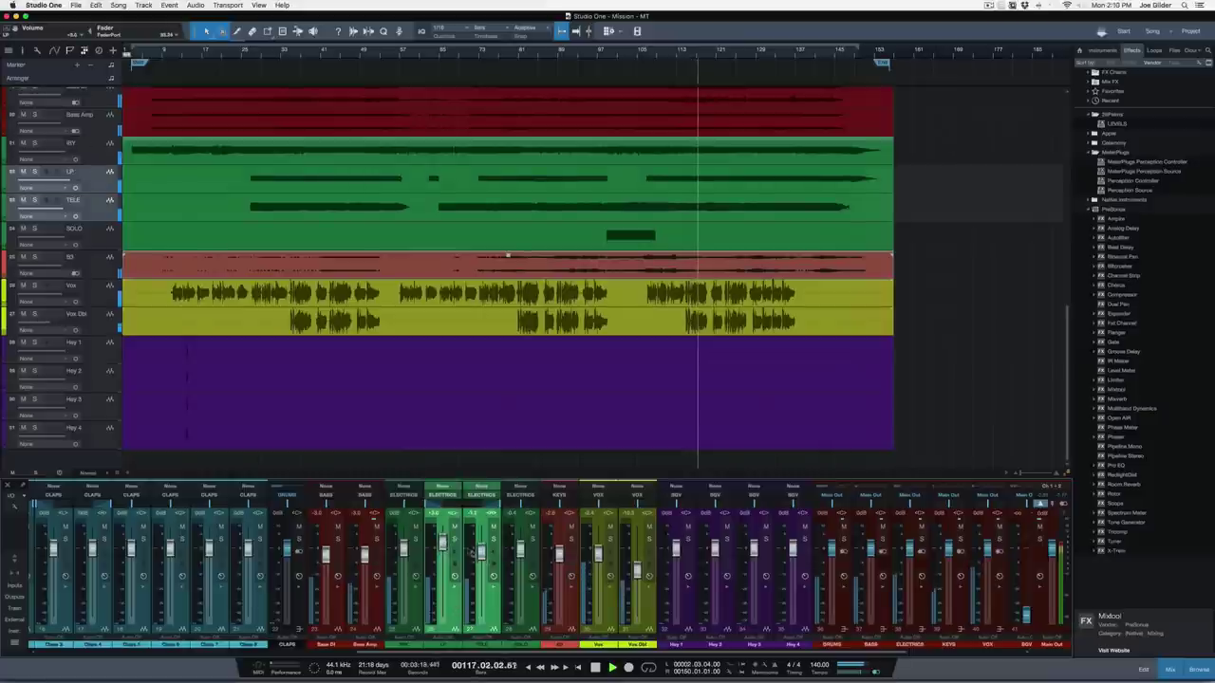
click(493, 603)
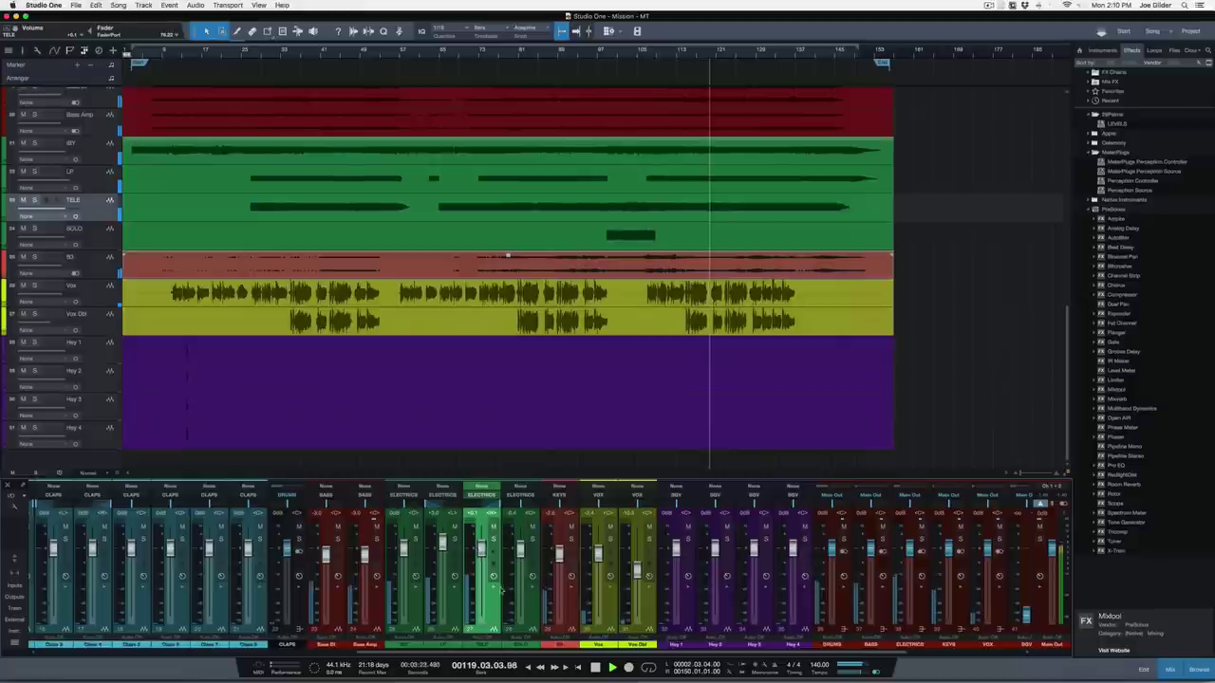
Select all channels from Hey 4 back to the first kick channel and lower their faders together by about 3 dB
click(803, 627)
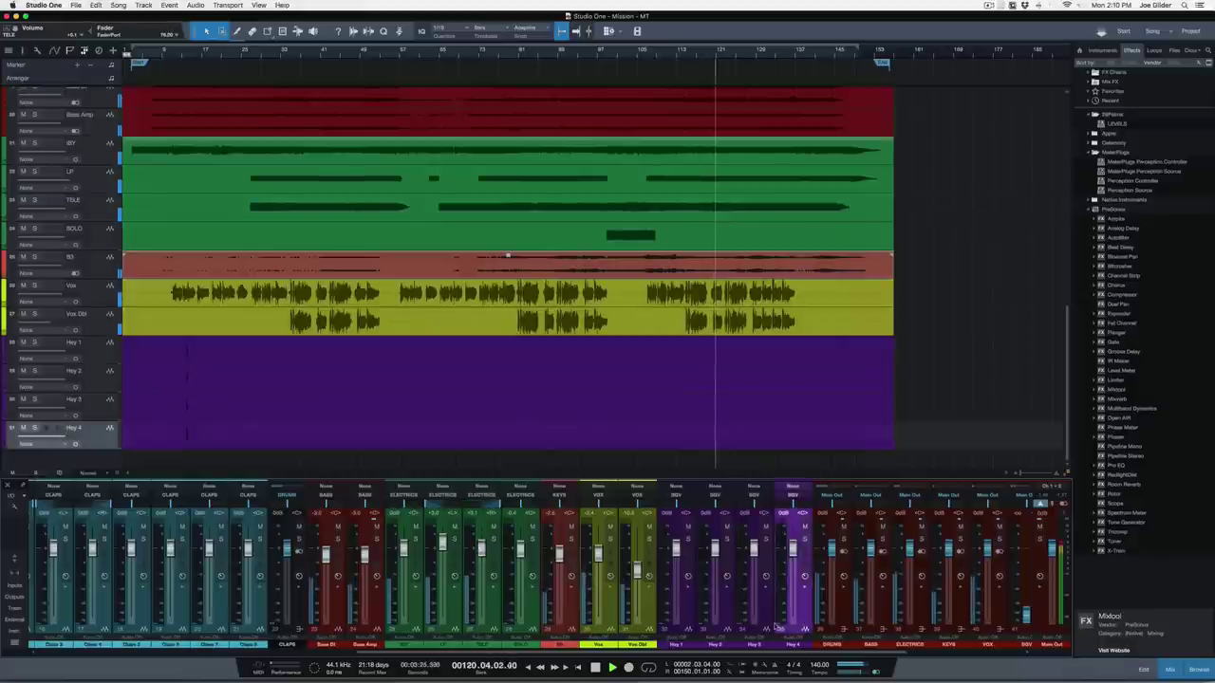
scroll(775, 626, left, 10)
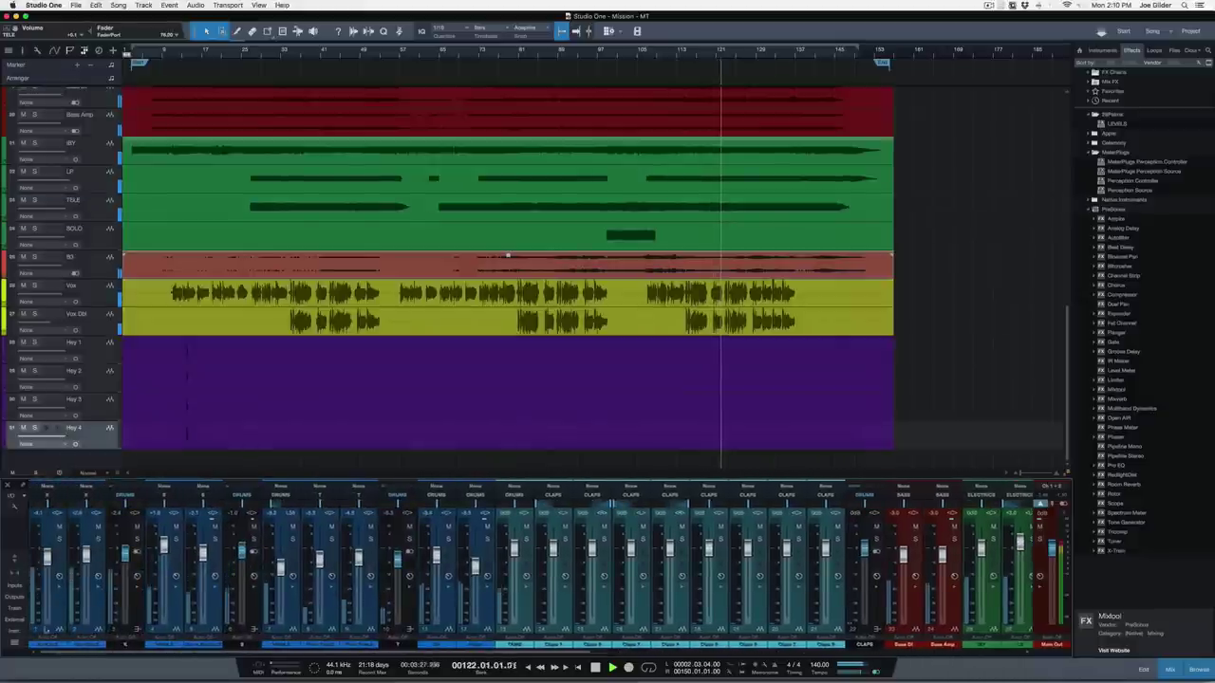
shift+click(46, 630)
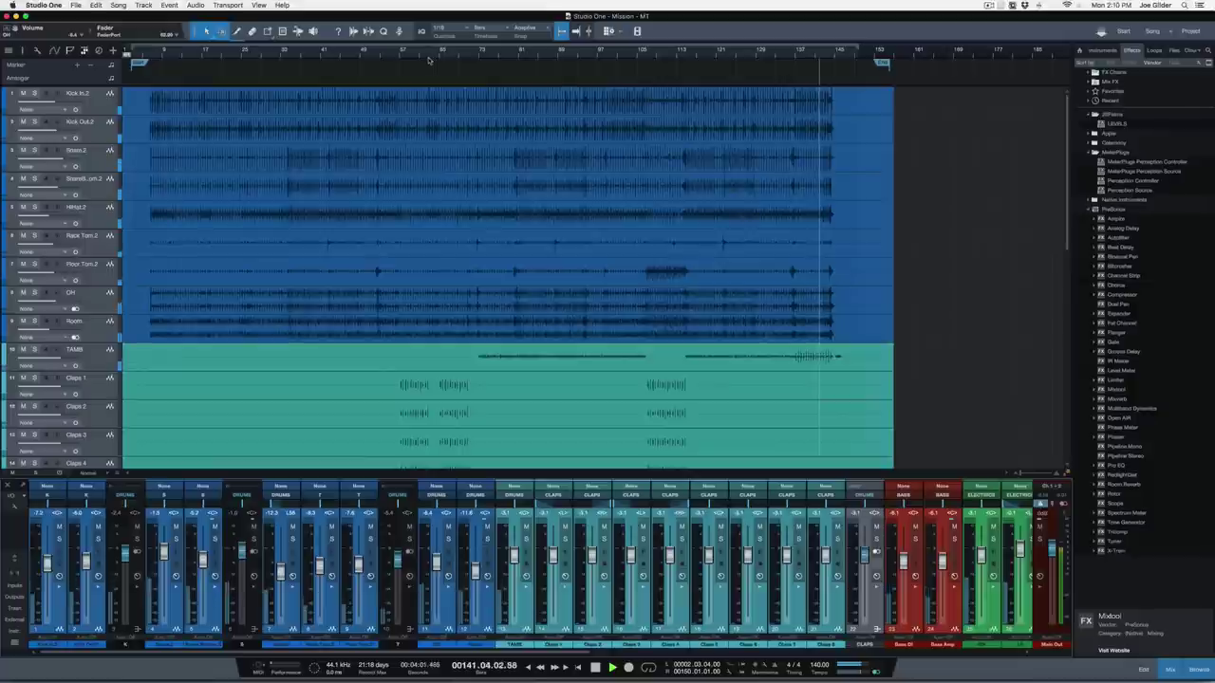
Lower the TAMB track's fader to about -5 dB and stop playback
click(102, 365)
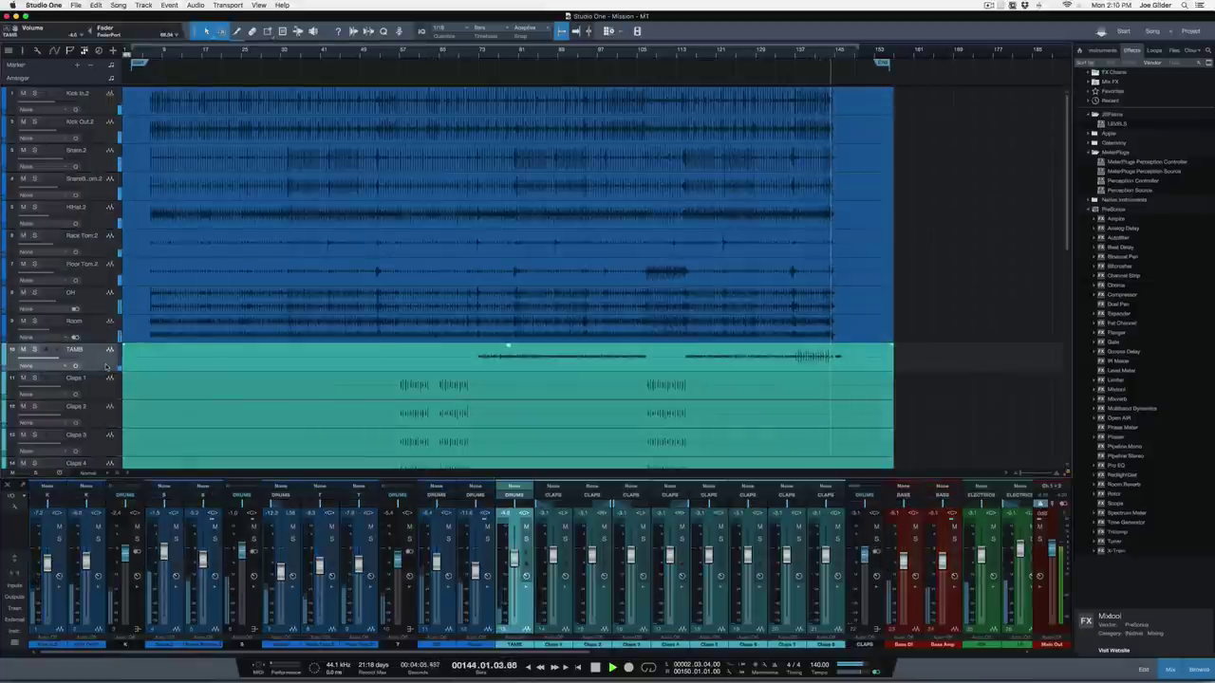
scroll(569, 370, down, 10)
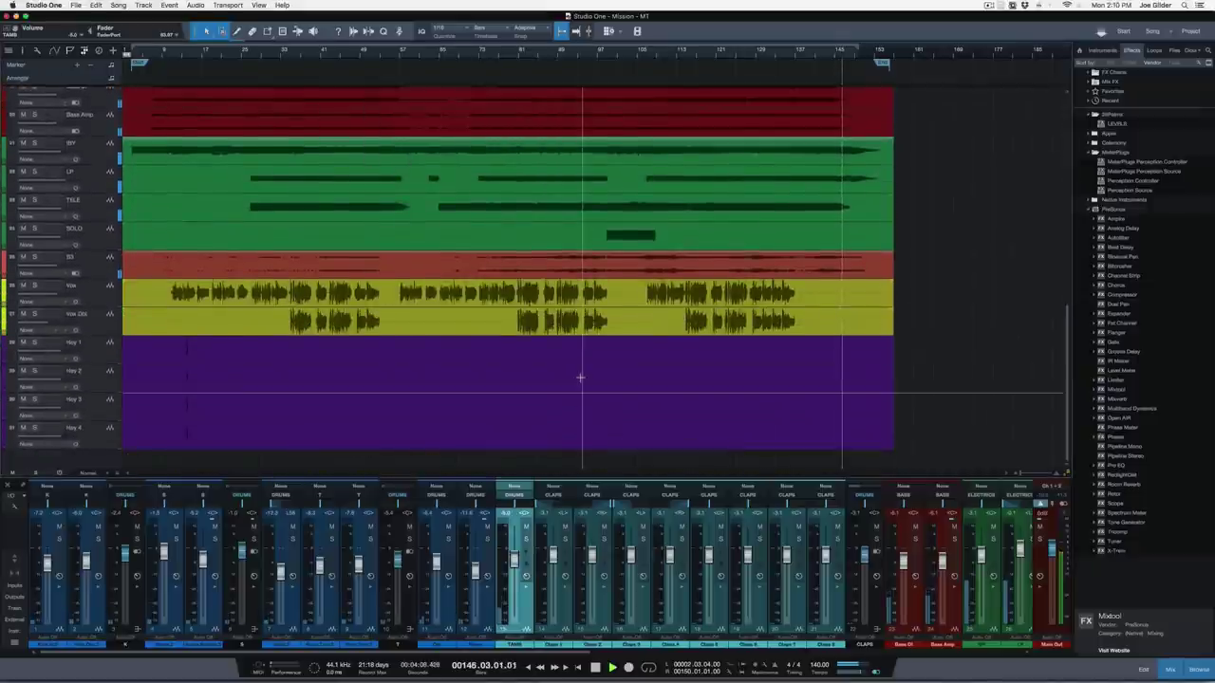
key(space)
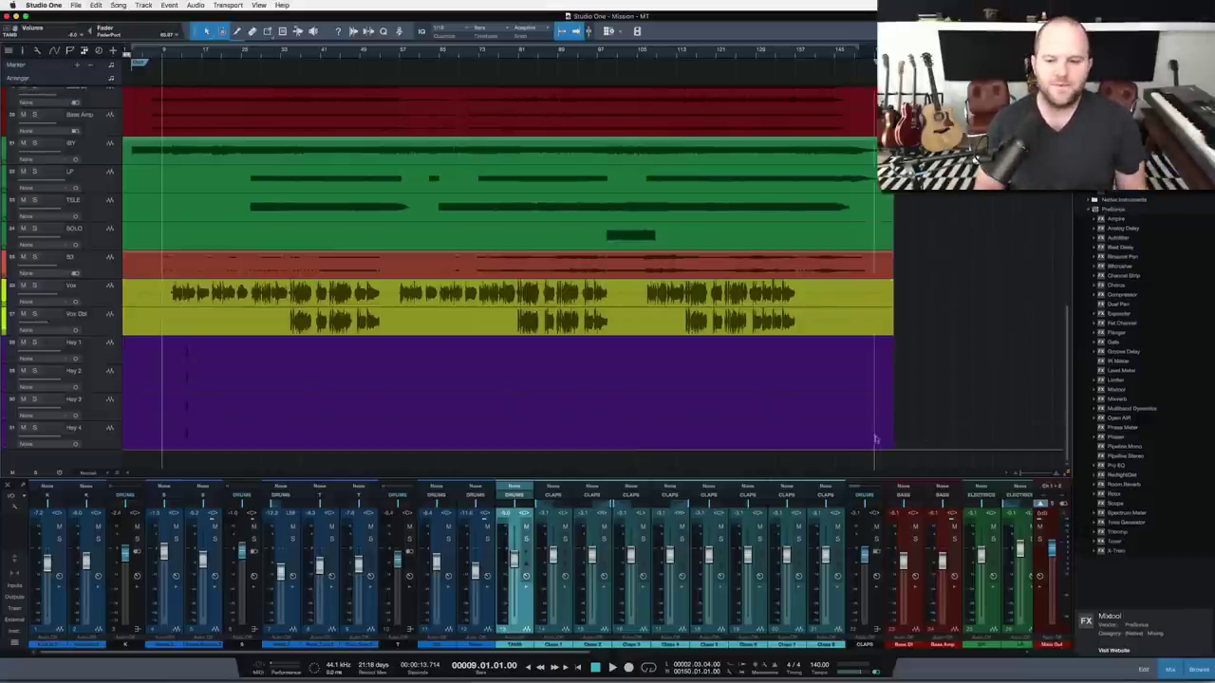
Try lowering the clip gain of every event in the song together
key(super+a)
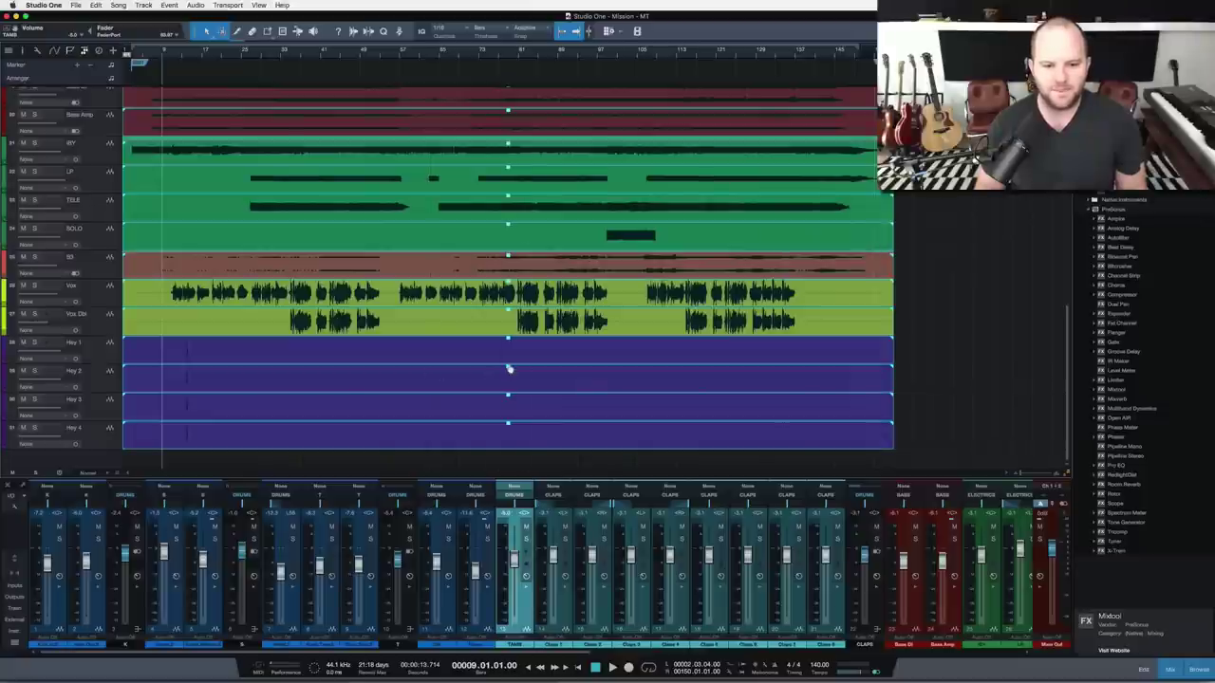
drag(510, 370, 631, 460)
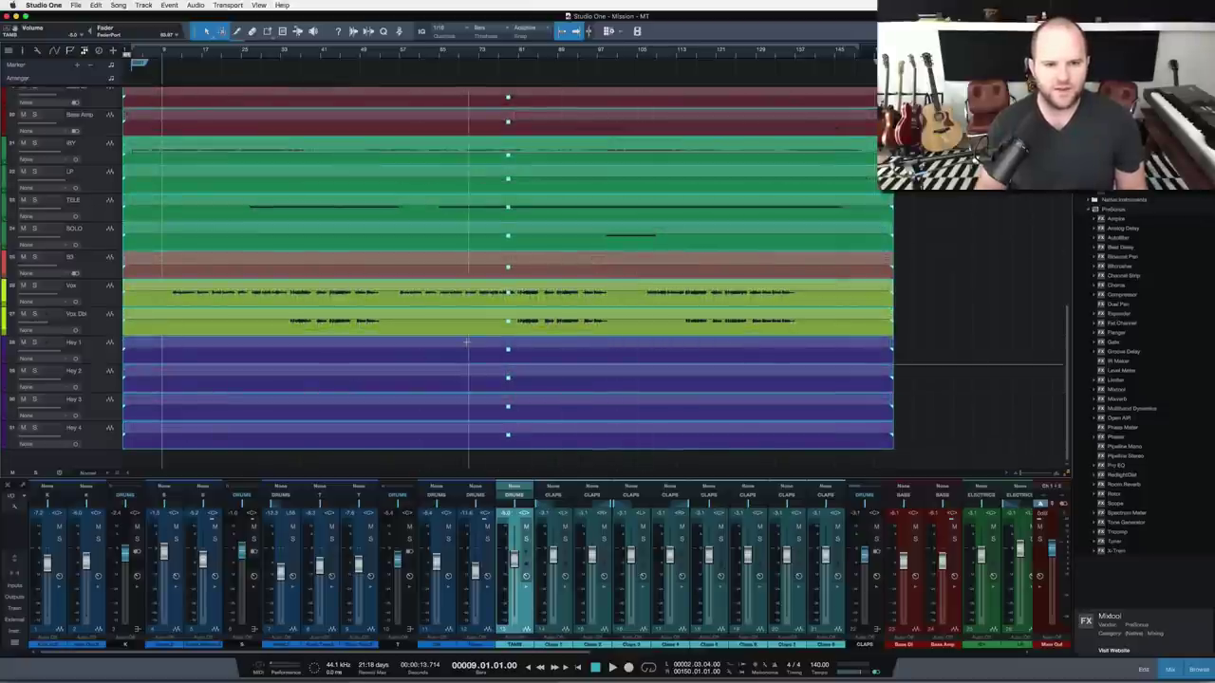
click(580, 392)
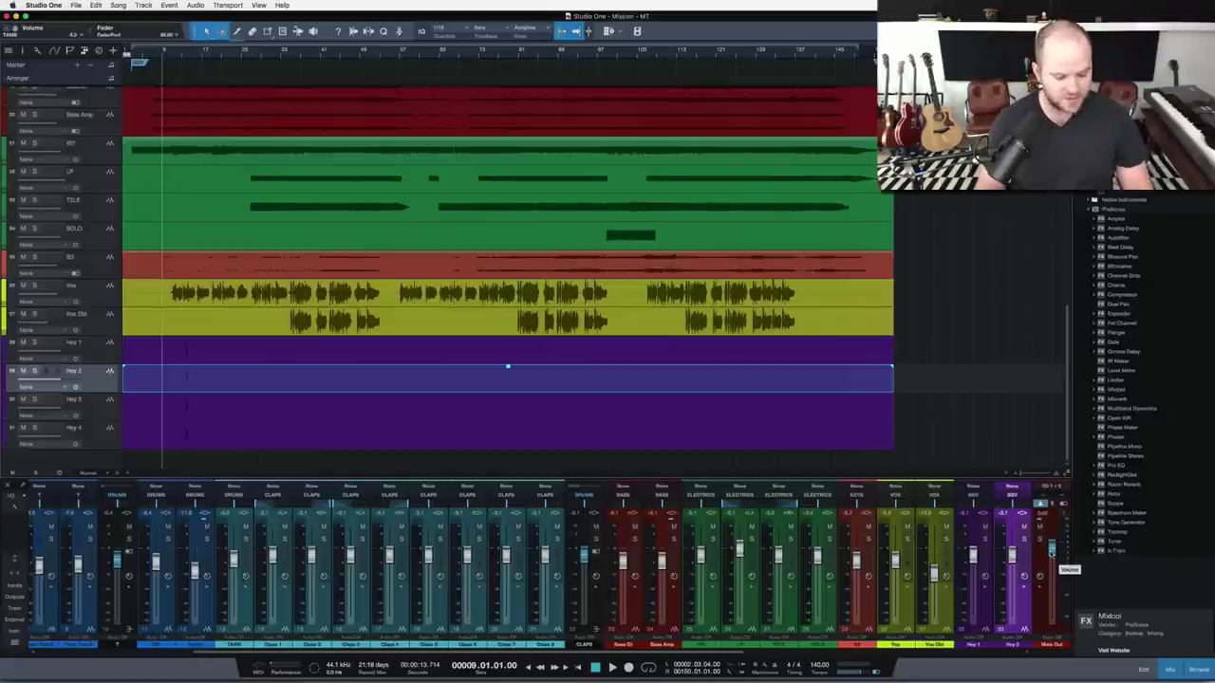
Play the song from bar 116, check the level on the Main Out meter, and stop playback with no tracks soloed
click(692, 58)
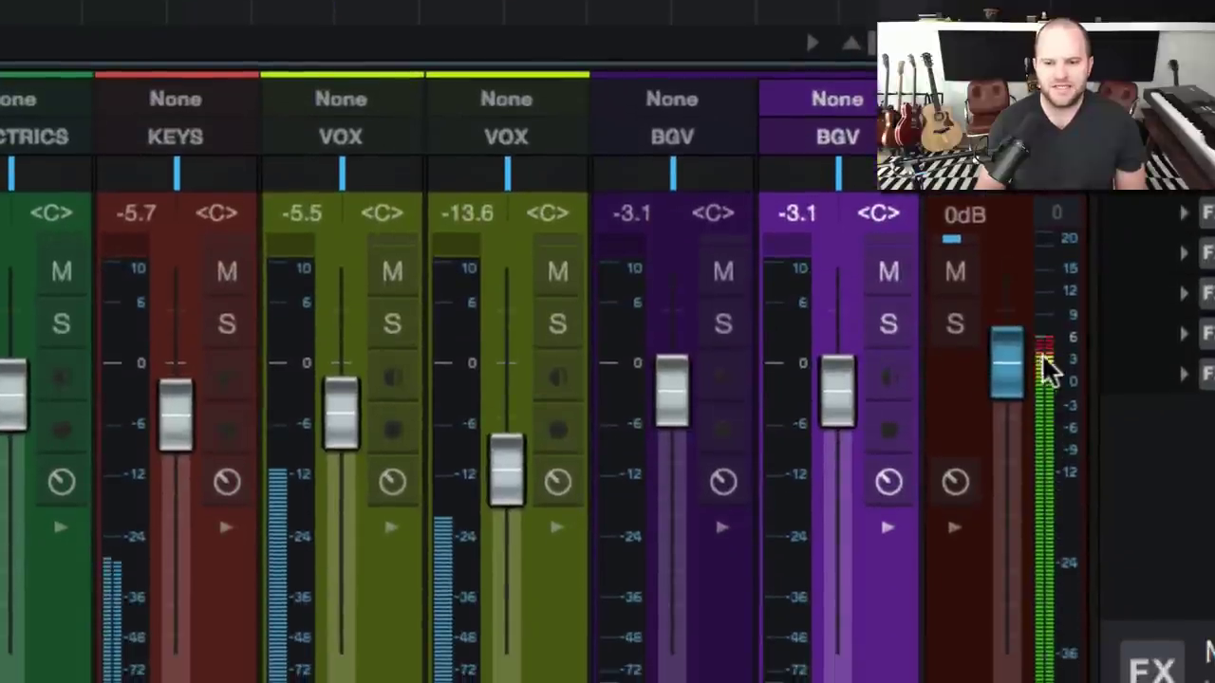
mouse_move(1046, 343)
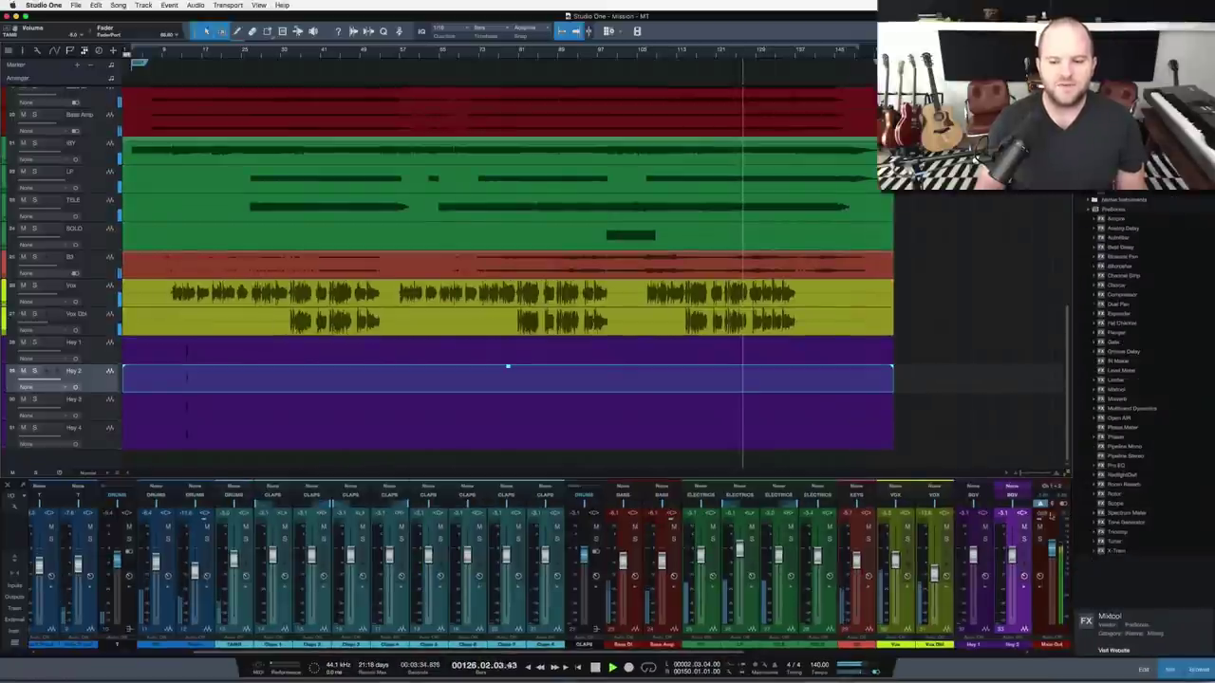
key(space)
key(shift+s)
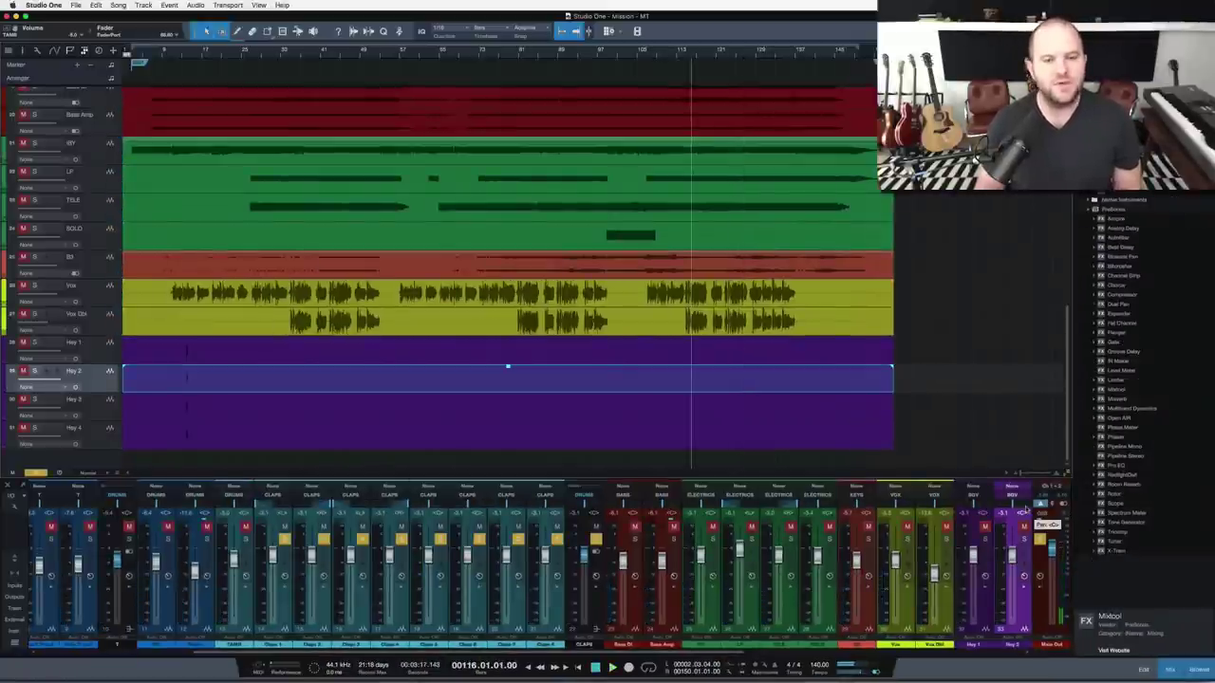
click(1027, 512)
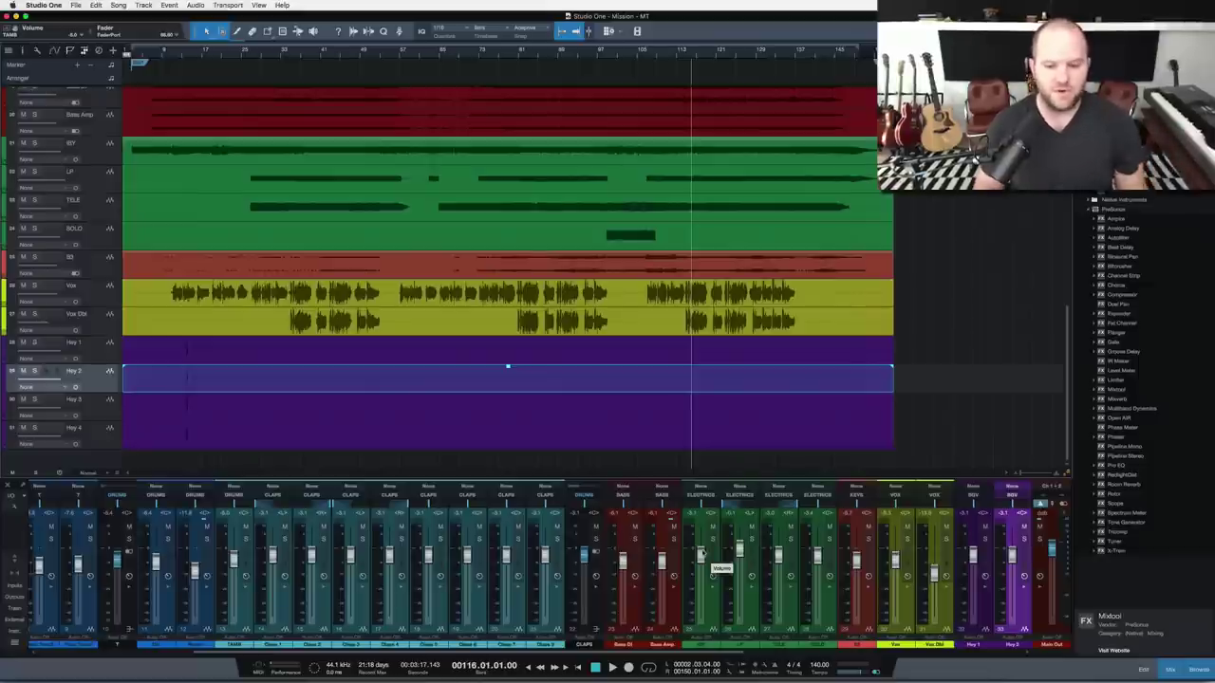
Select the electric guitar track above LP and enlarge the arrangement tracks to the Large height
scroll(111, 217, up, 2)
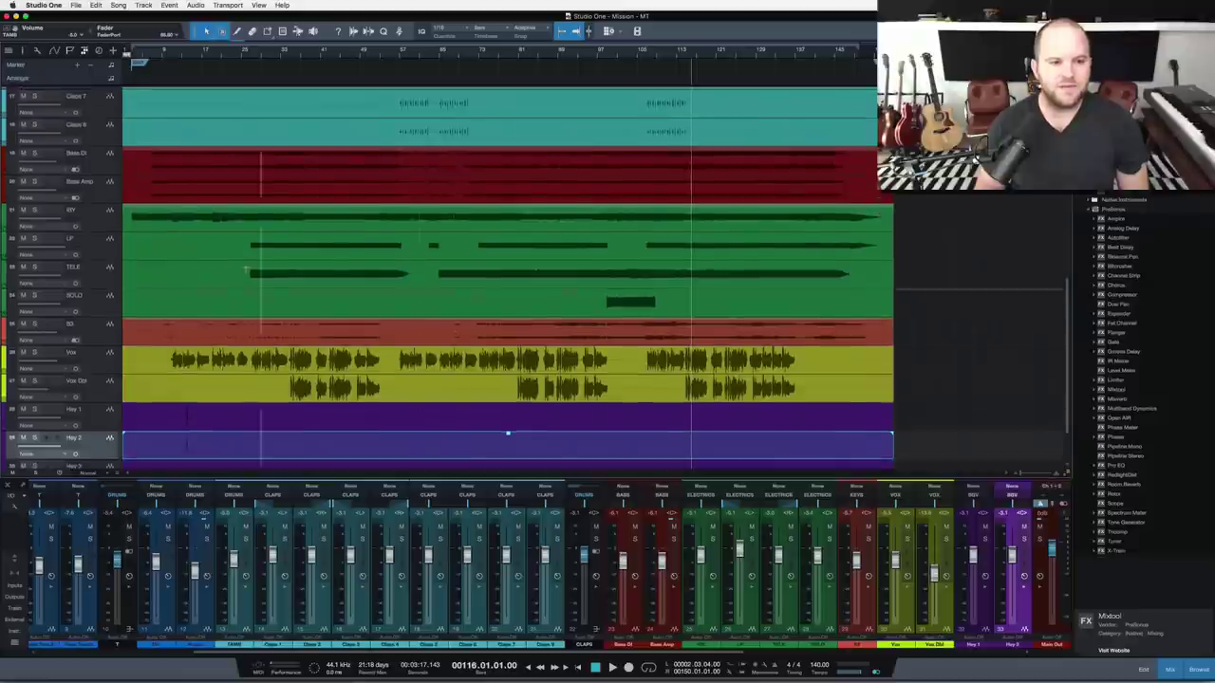
click(133, 218)
scroll(199, 266, up, 6)
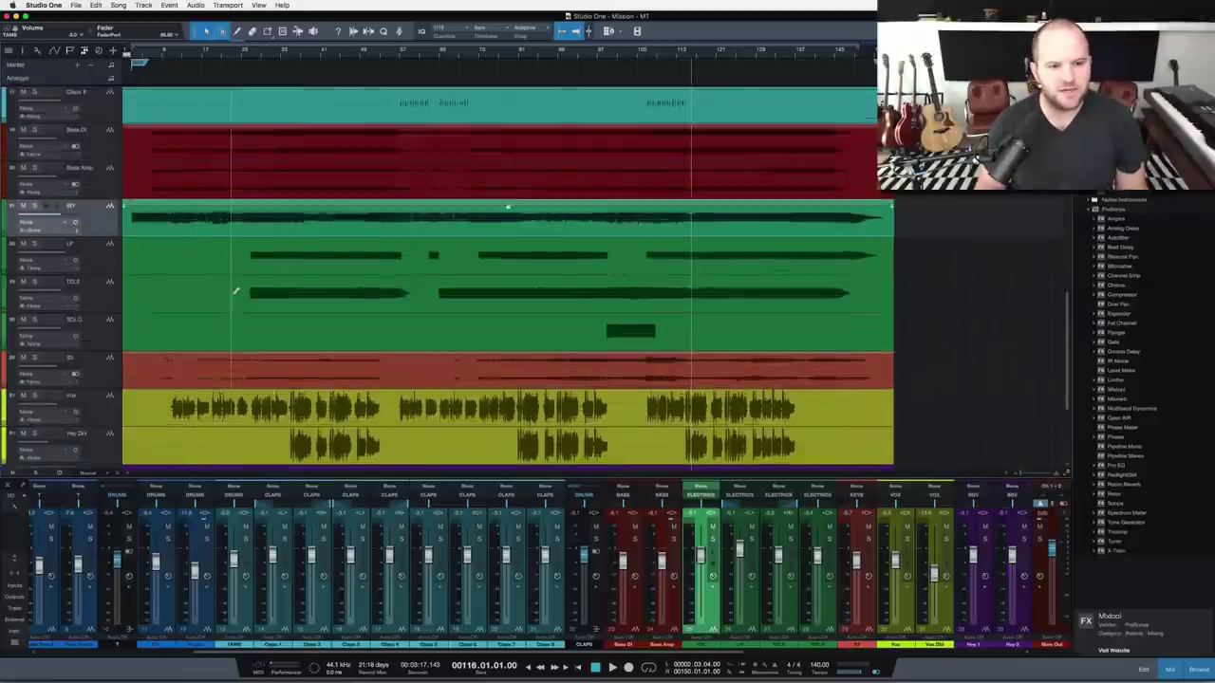
scroll(90, 190, up, 1)
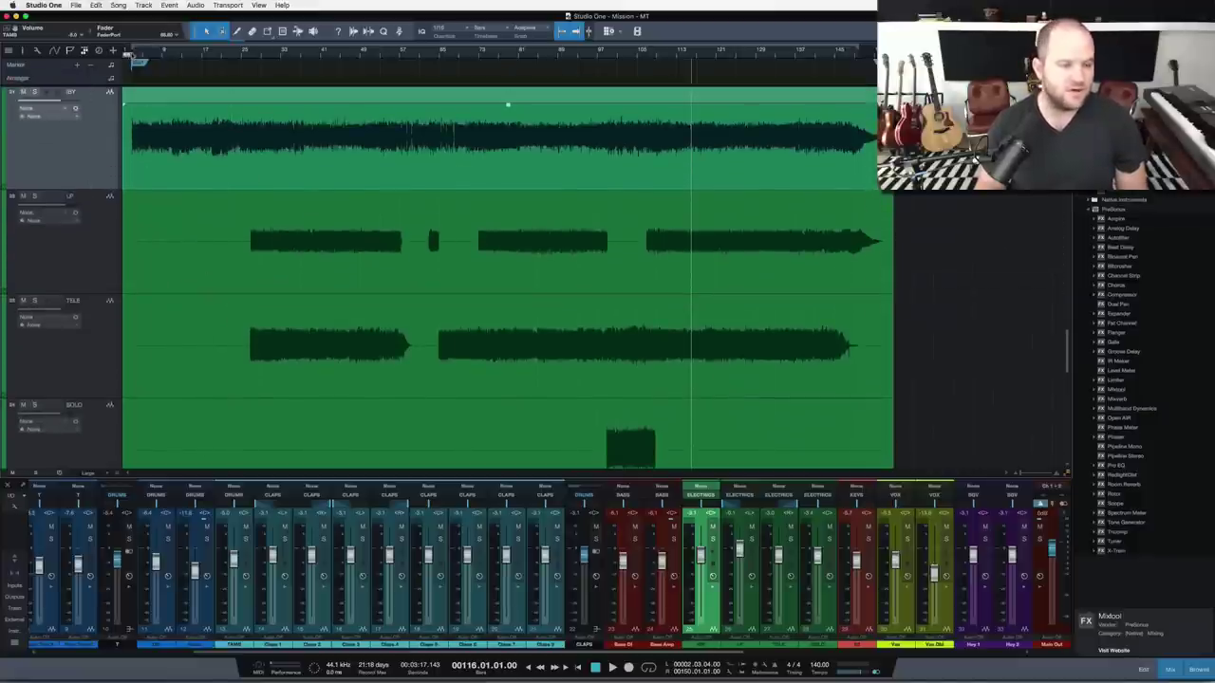
key(Home)
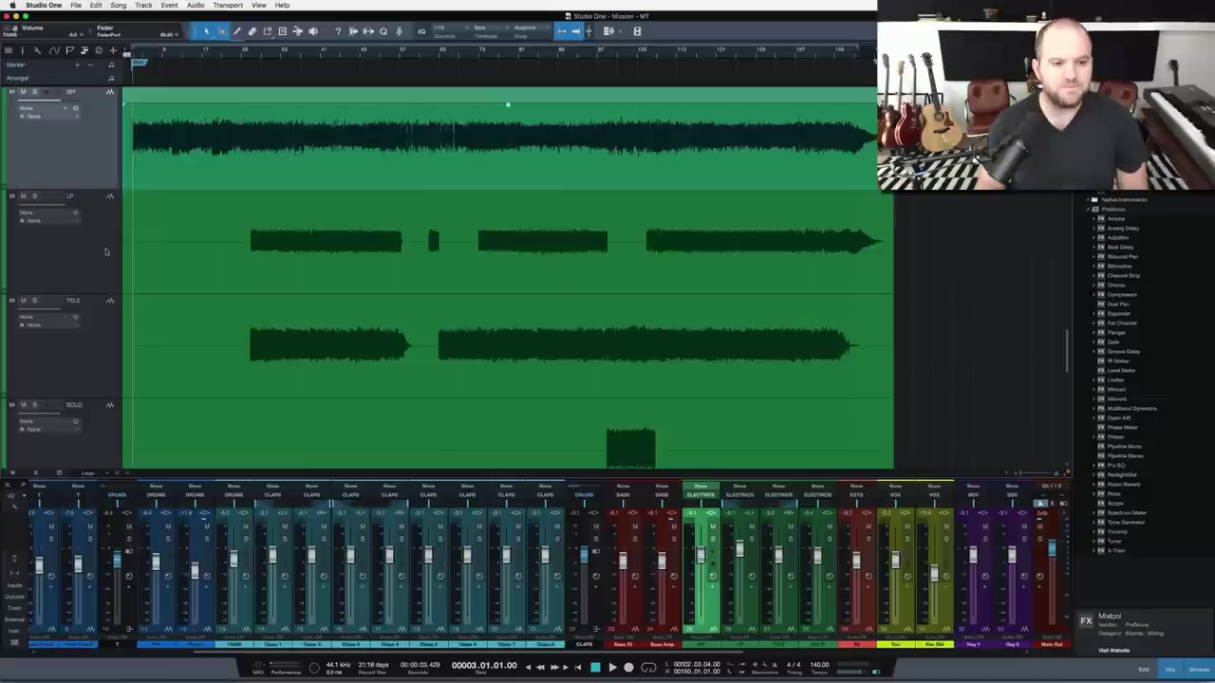
Solo the LP and TELE guitar tracks together and listen to them from bar 28
click(105, 251)
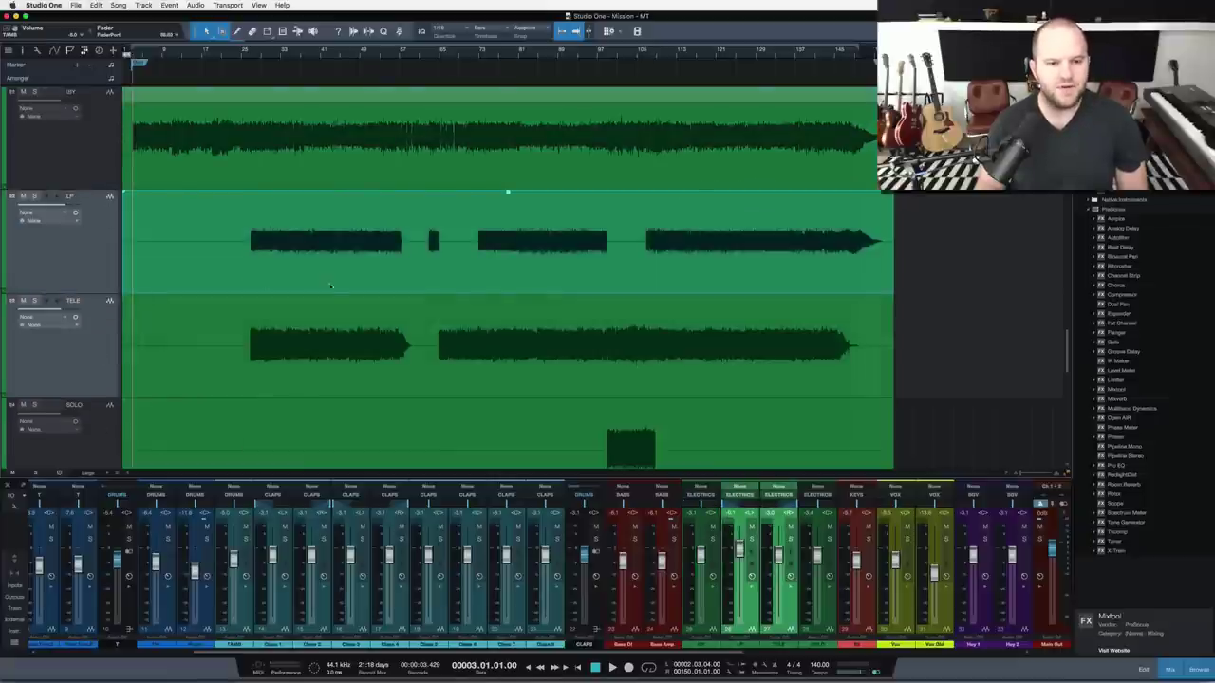
key(s)
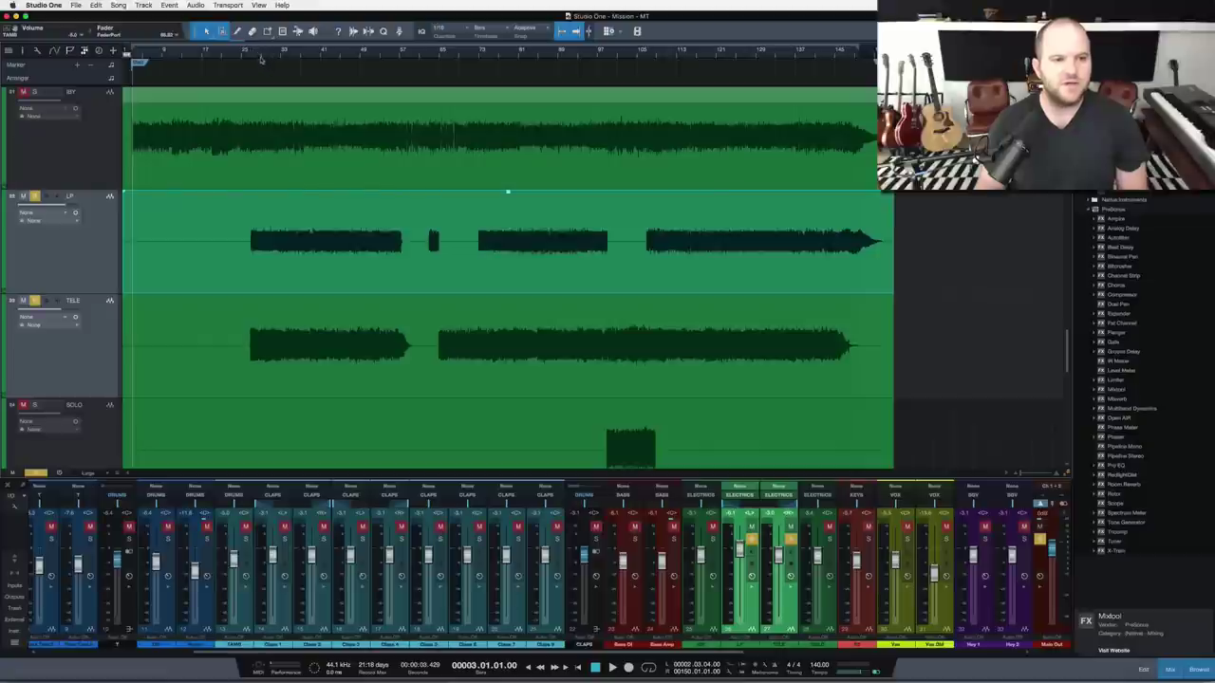
click(255, 52)
key(space)
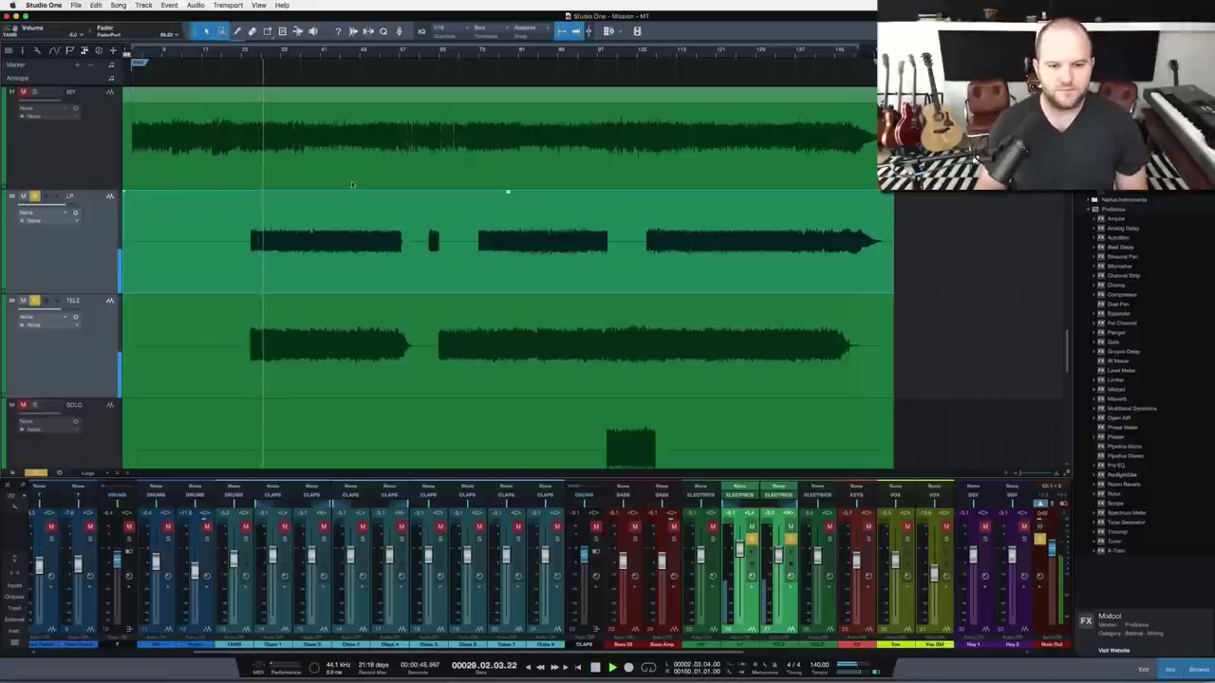
scroll(423, 262, down, 2)
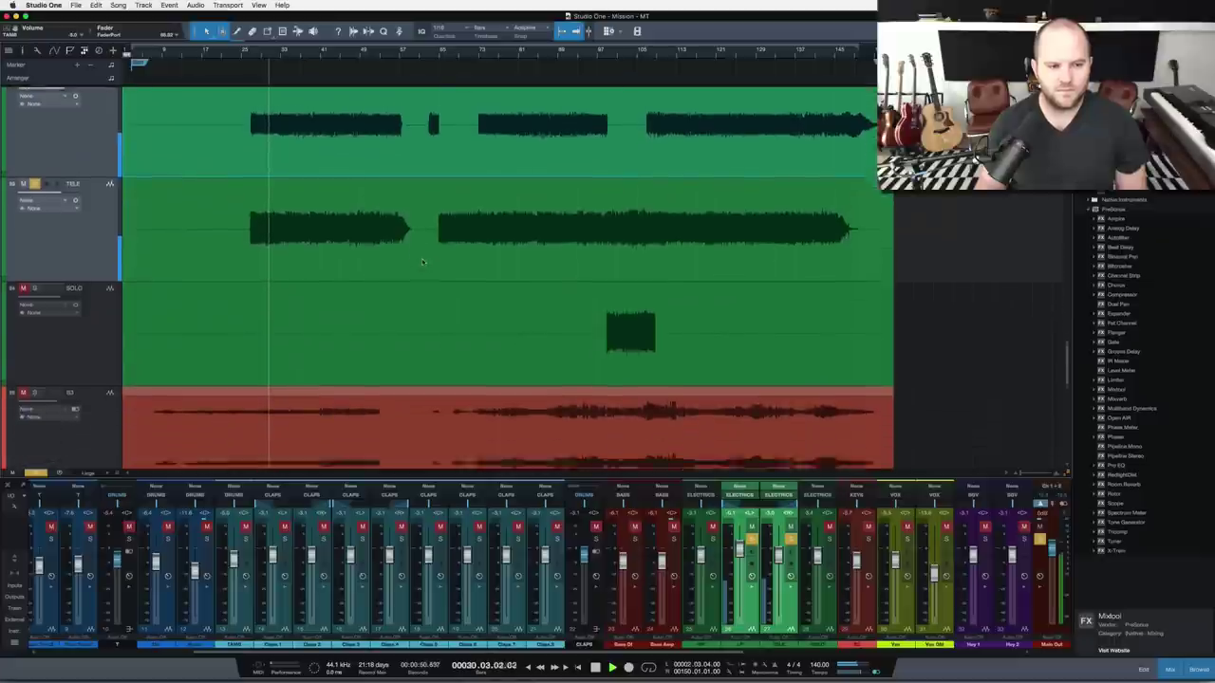
scroll(423, 262, down, 3)
key(space)
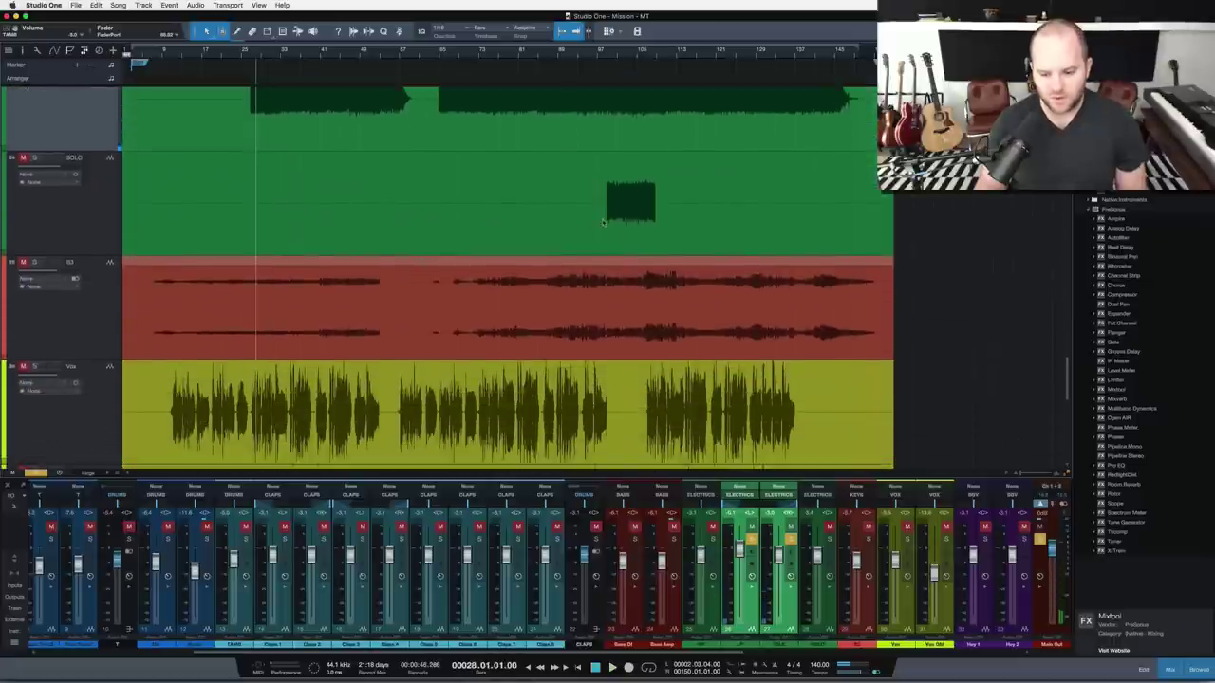
Look at the SOLO guitar event, and solo the B3 keys track to inspect its waveform
click(627, 225)
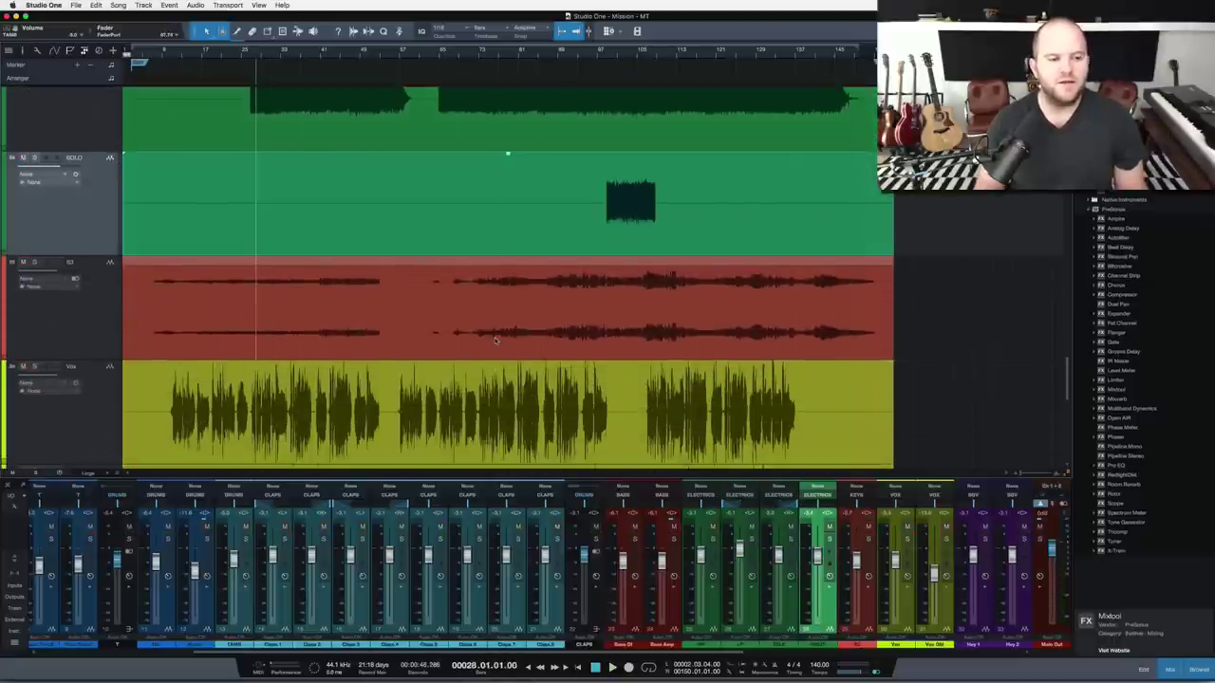
click(417, 332)
key(s)
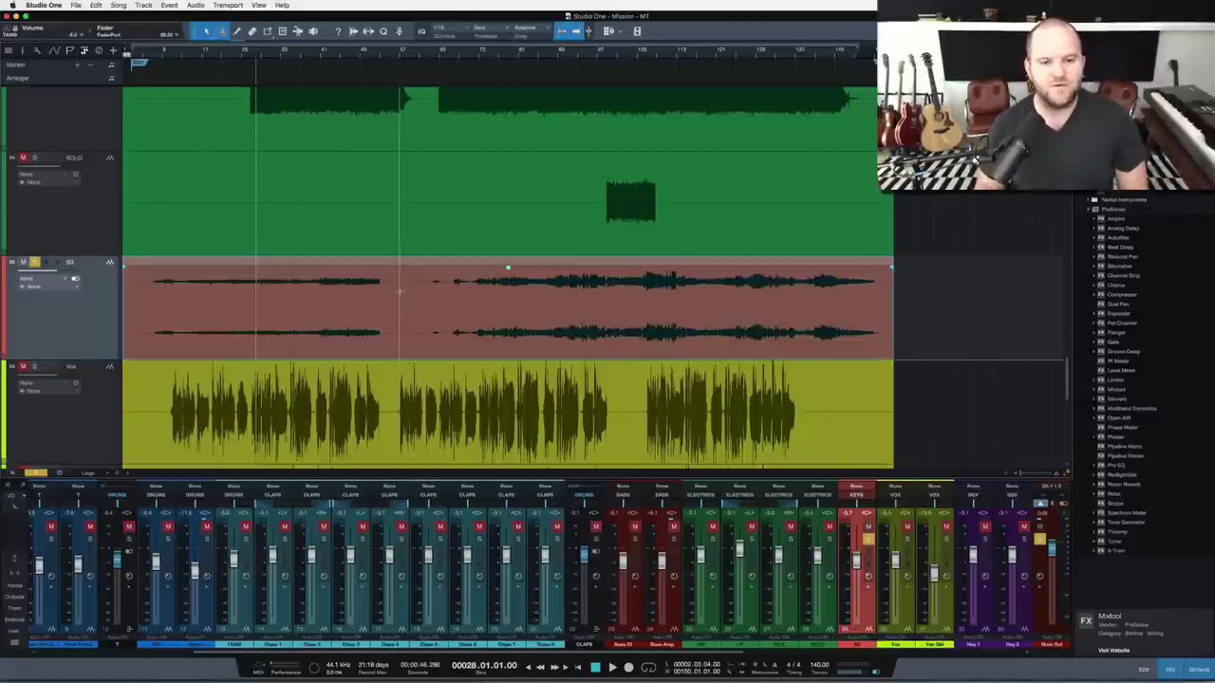
scroll(400, 291, down, 3)
scroll(400, 291, up, 2)
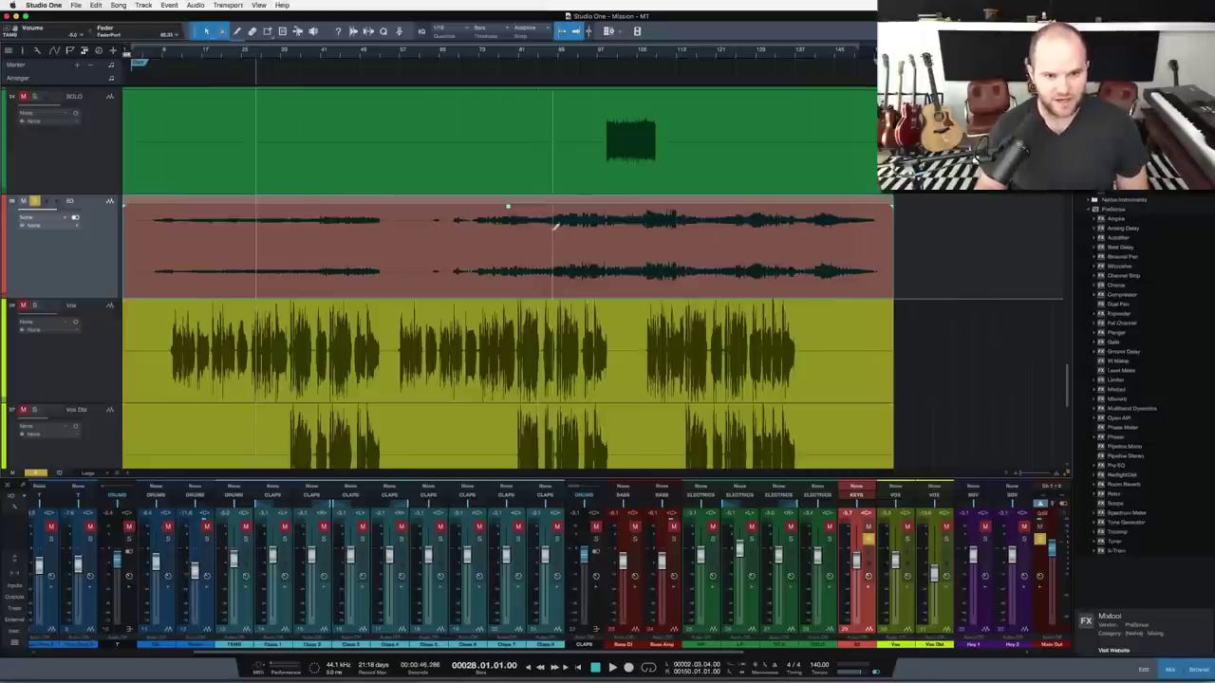
Try splitting the B3 keys event near bars 86, 97 and 105 and lowering the clip gain of the section before bar 97
drag(548, 218, 575, 215)
alt+click(642, 235)
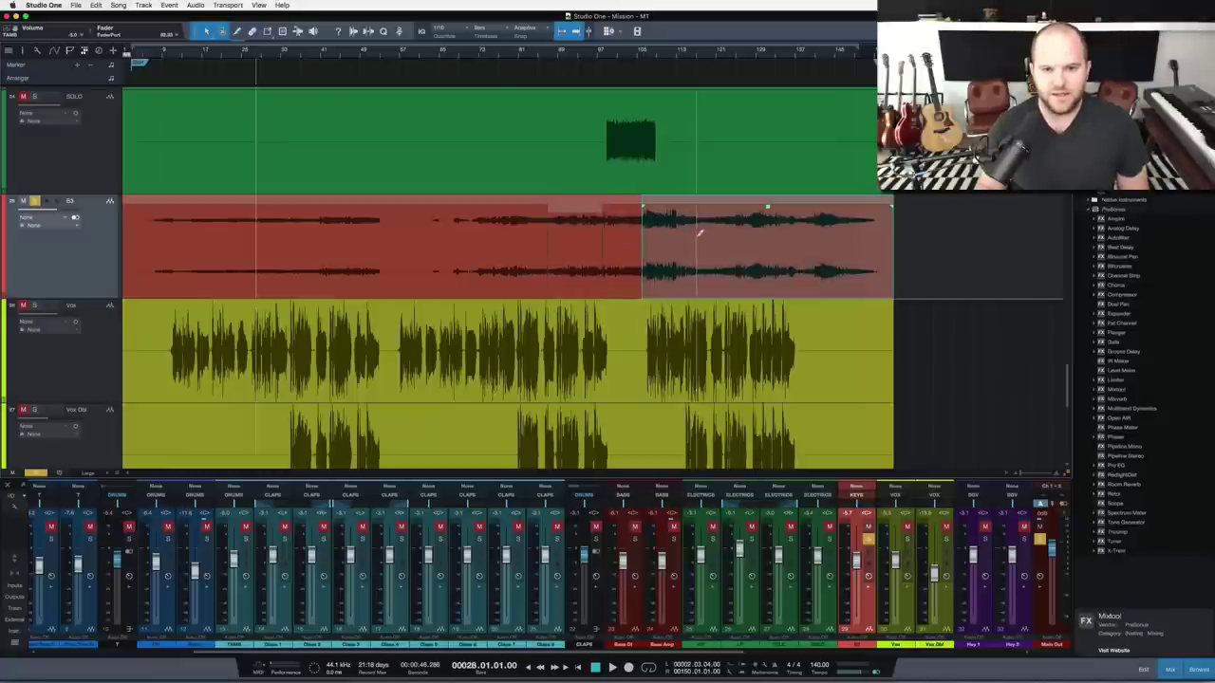
alt+click(696, 236)
click(666, 235)
click(668, 258)
Undo the splits and the clip gain change on the B3 keys event
key(super+z)
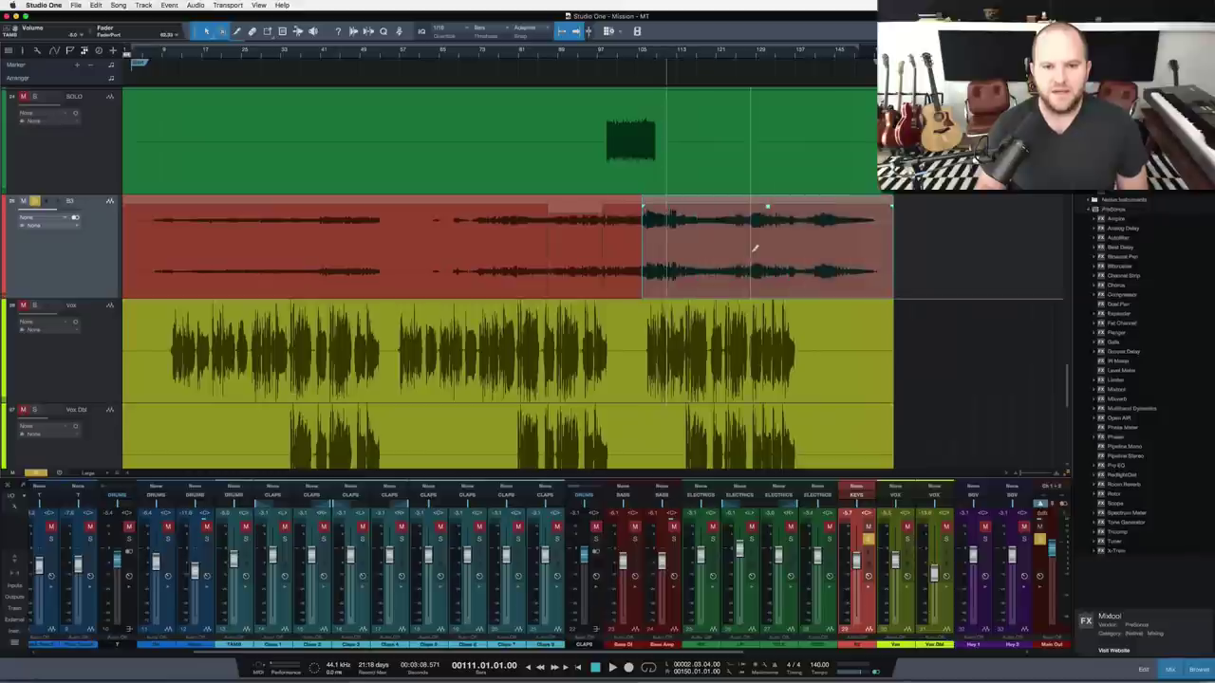
key(super+z)
key(super+z)
key(super+z)
key(super+z)
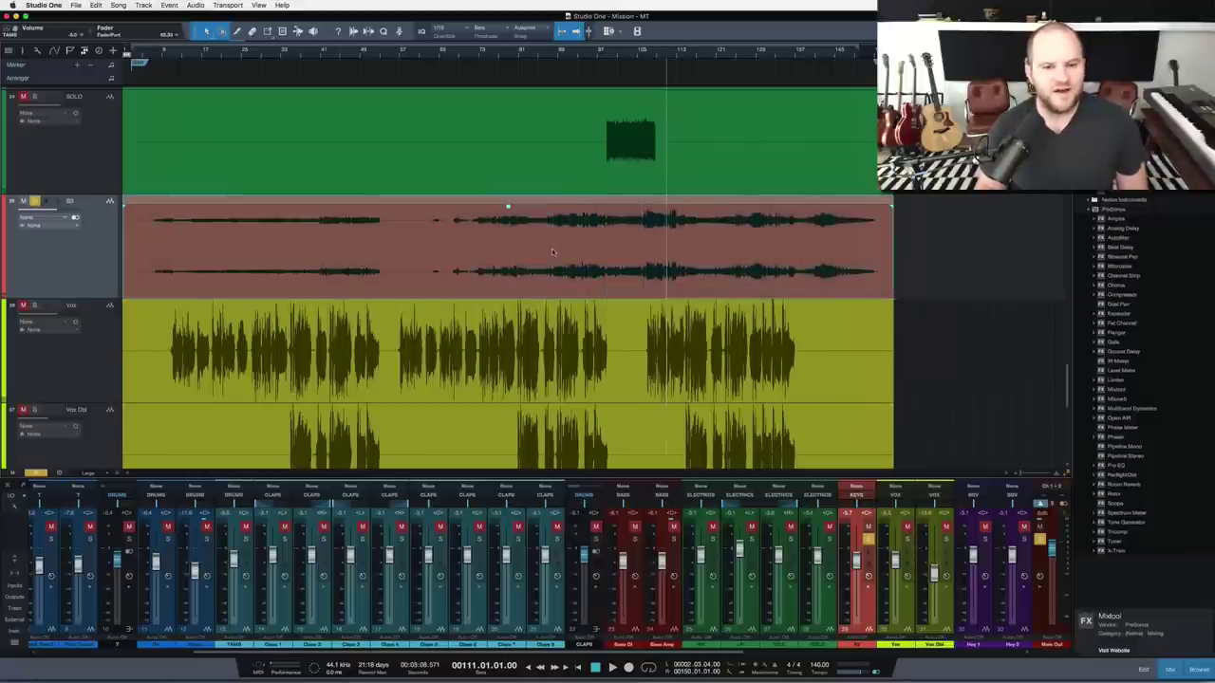
Save the song and clear the solo on the B3 keys track
key(super+s)
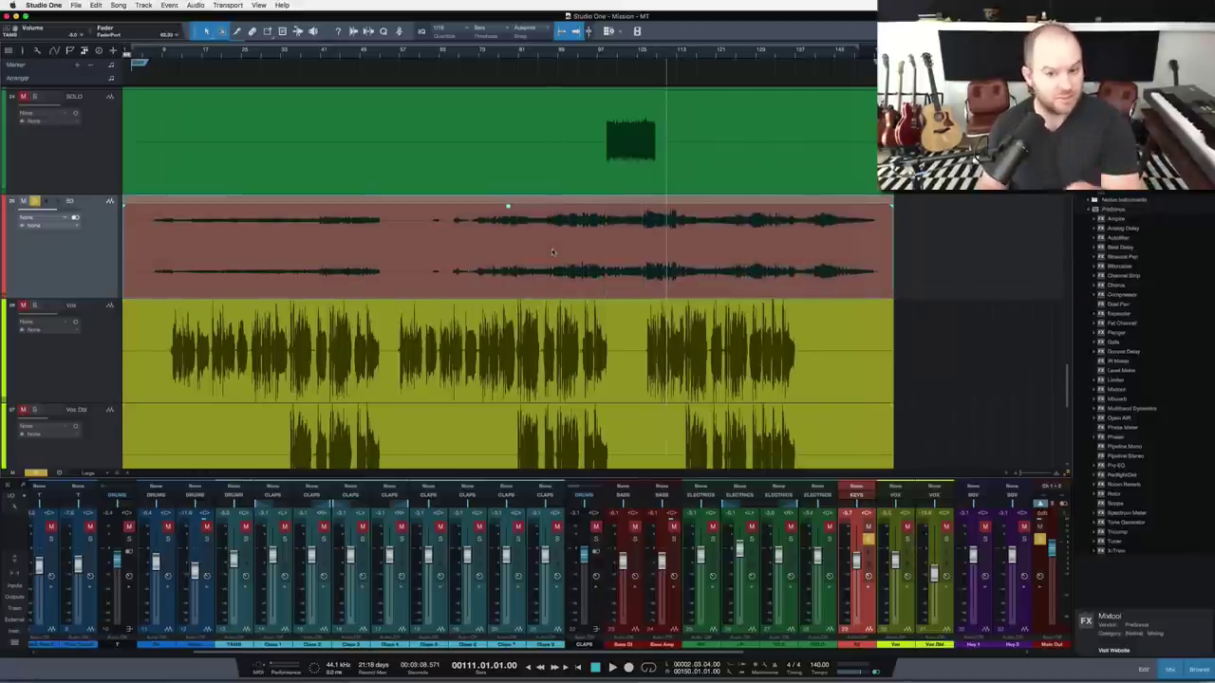
scroll(552, 252, down, 2)
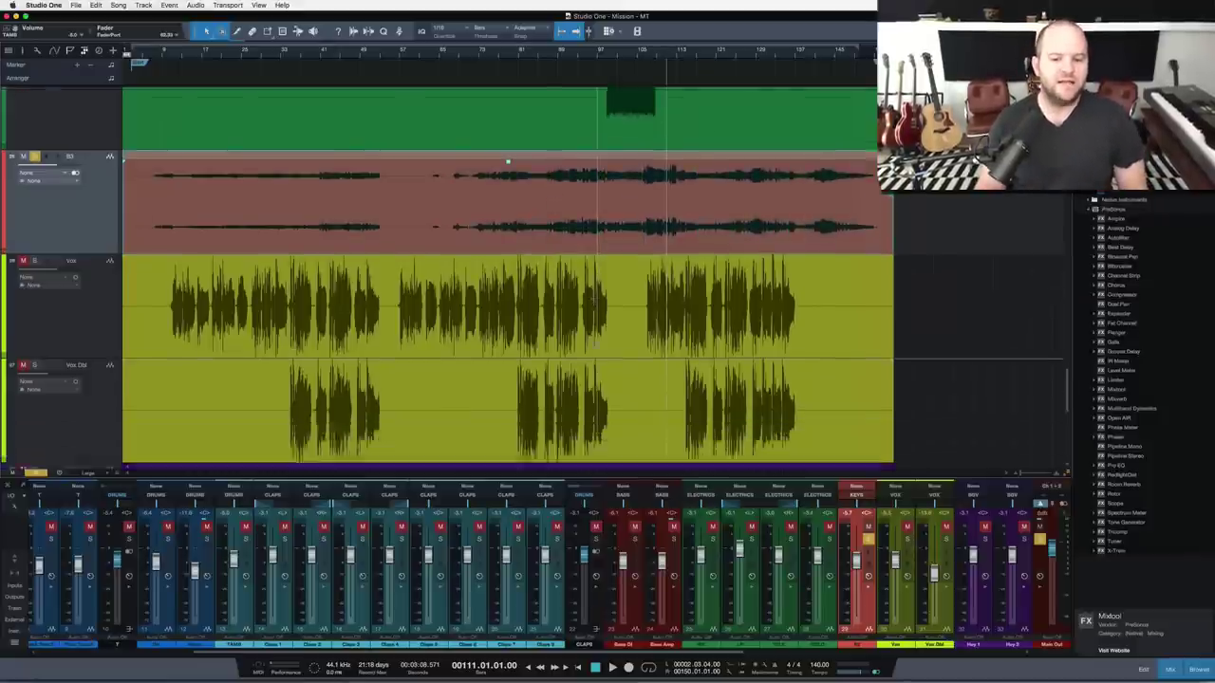
scroll(596, 343, down, 2)
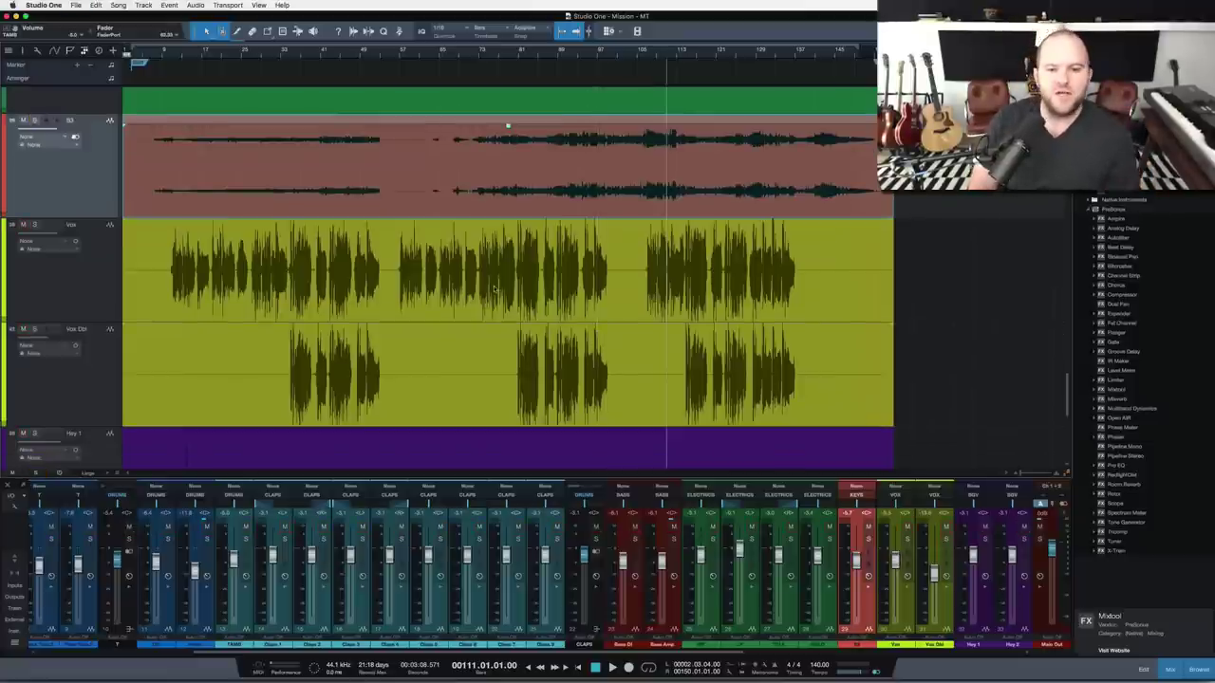
Examine the waveforms of the Vox and Vox Dbl tracks and of the Hey tracks below them
mouse_move(543, 55)
mouse_down()
mouse_move(544, 88)
mouse_move(550, 52)
mouse_up()
scroll(549, 50, up, 5)
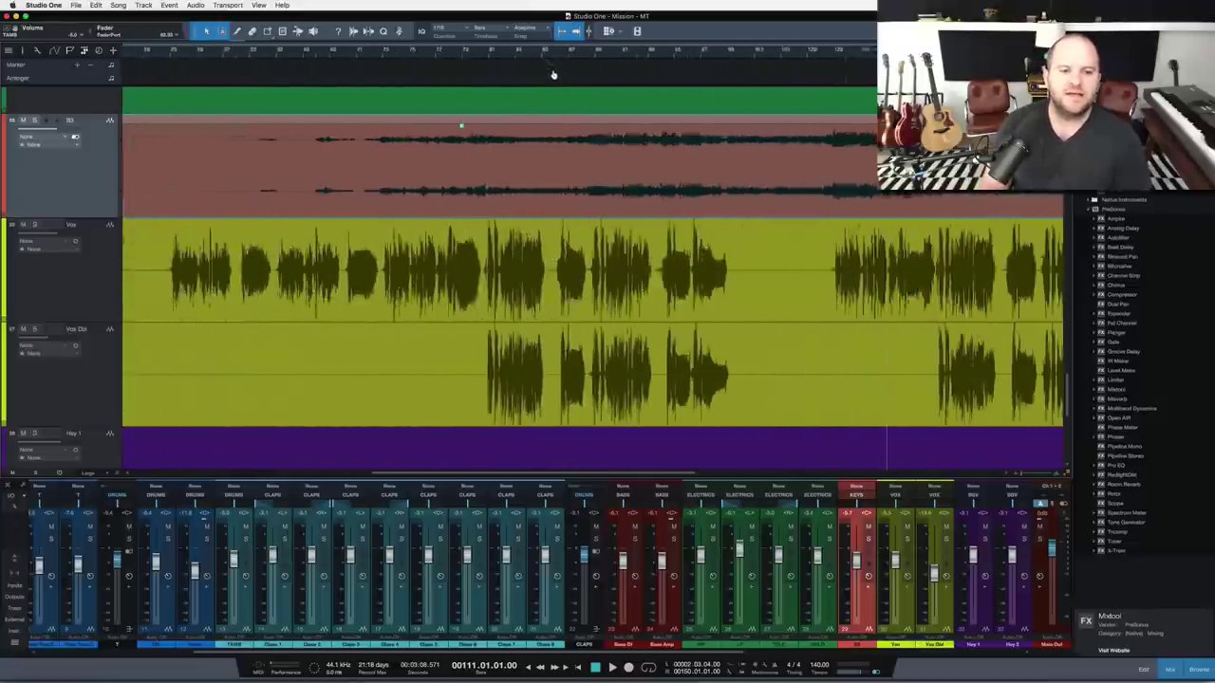
scroll(552, 46, down, 5)
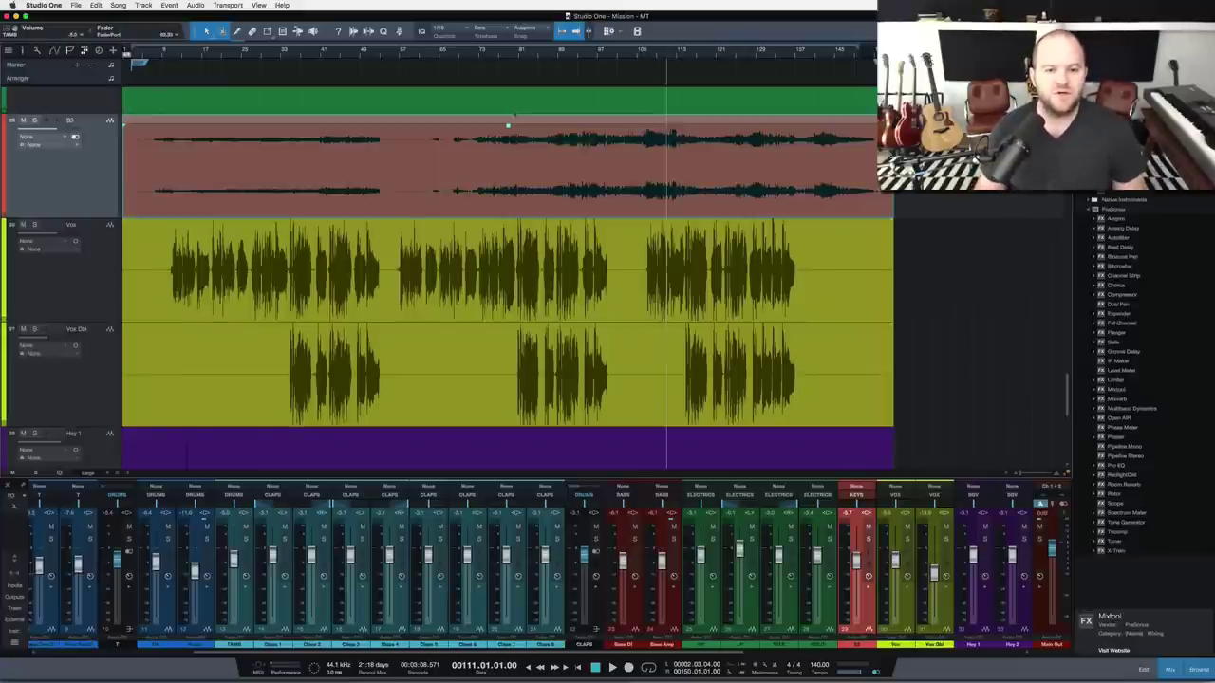
scroll(508, 125, down, 8)
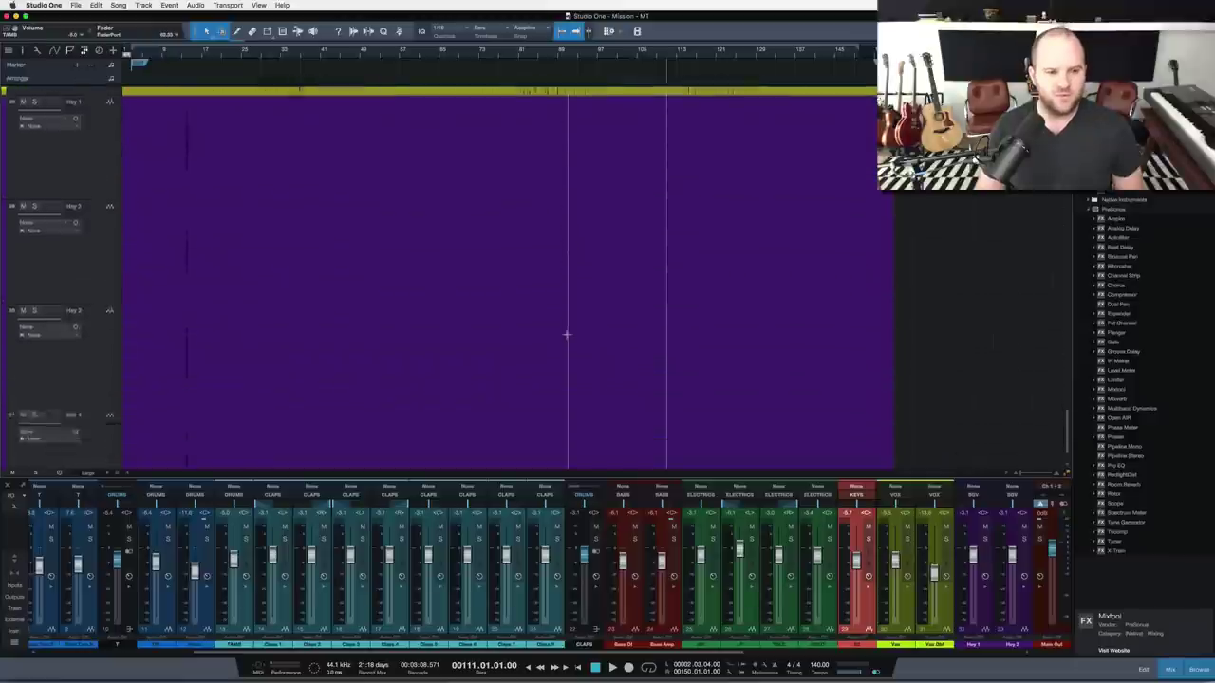
scroll(567, 334, down, 2)
scroll(440, 255, up, 3)
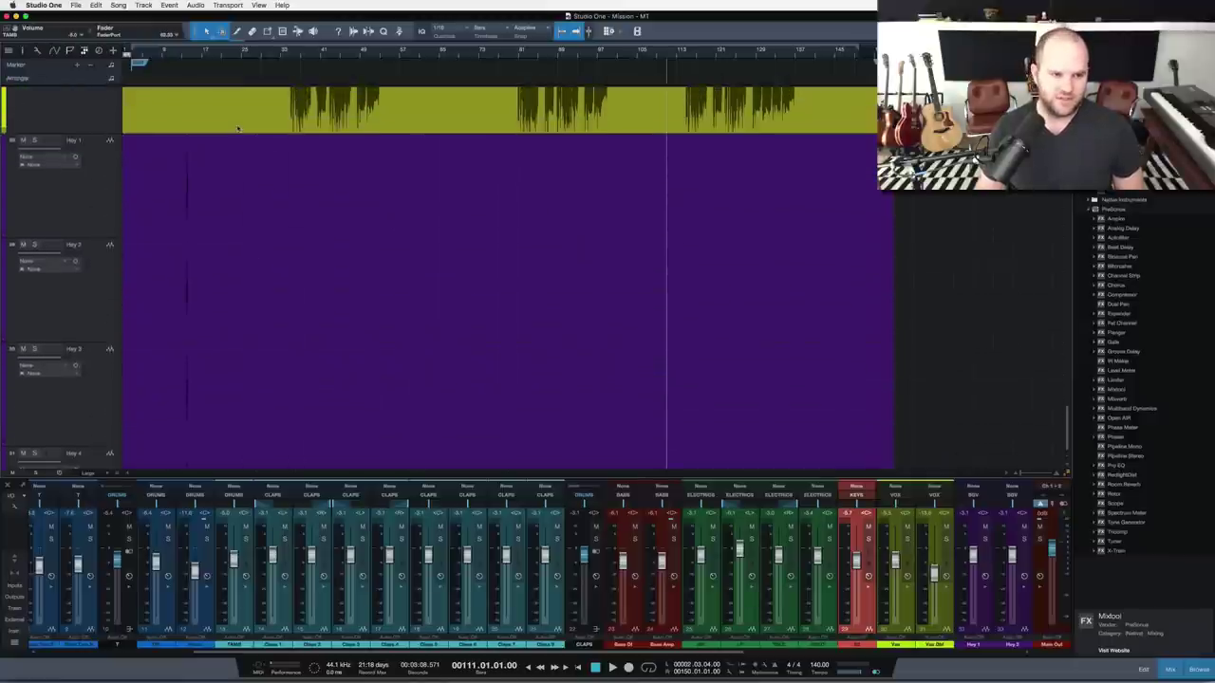
key(super+comma)
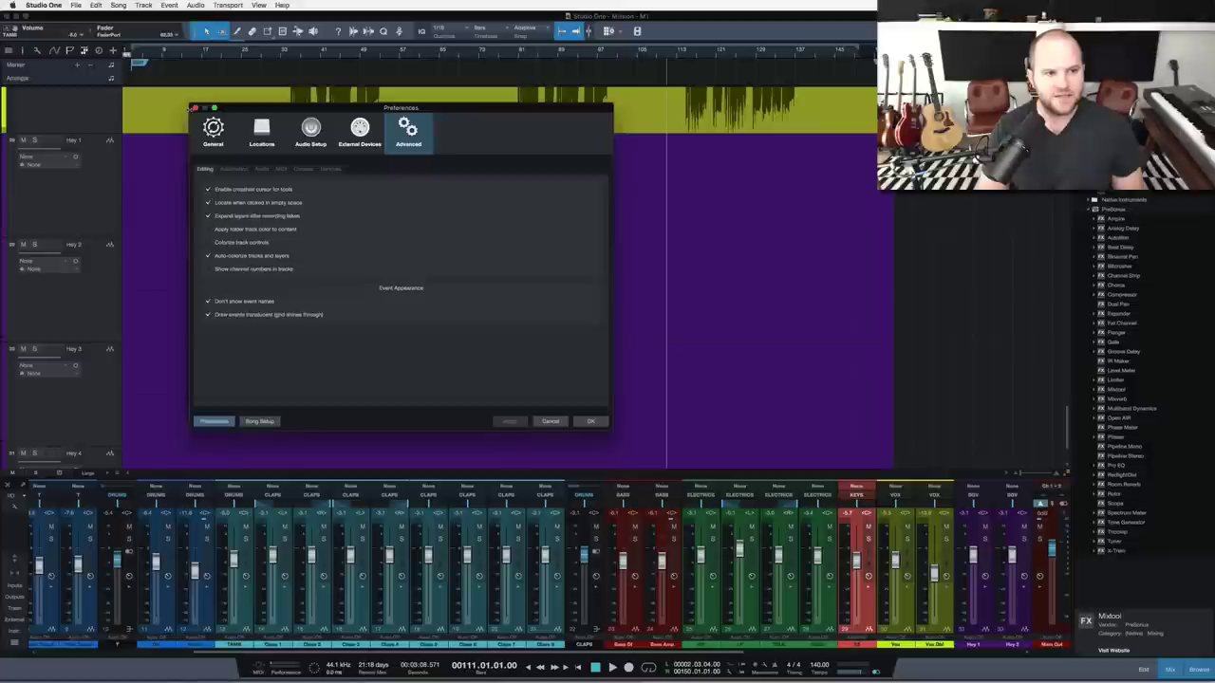
click(193, 108)
Play the song from its start and shrink the arrangement tracks back to the Normal height
key(Home)
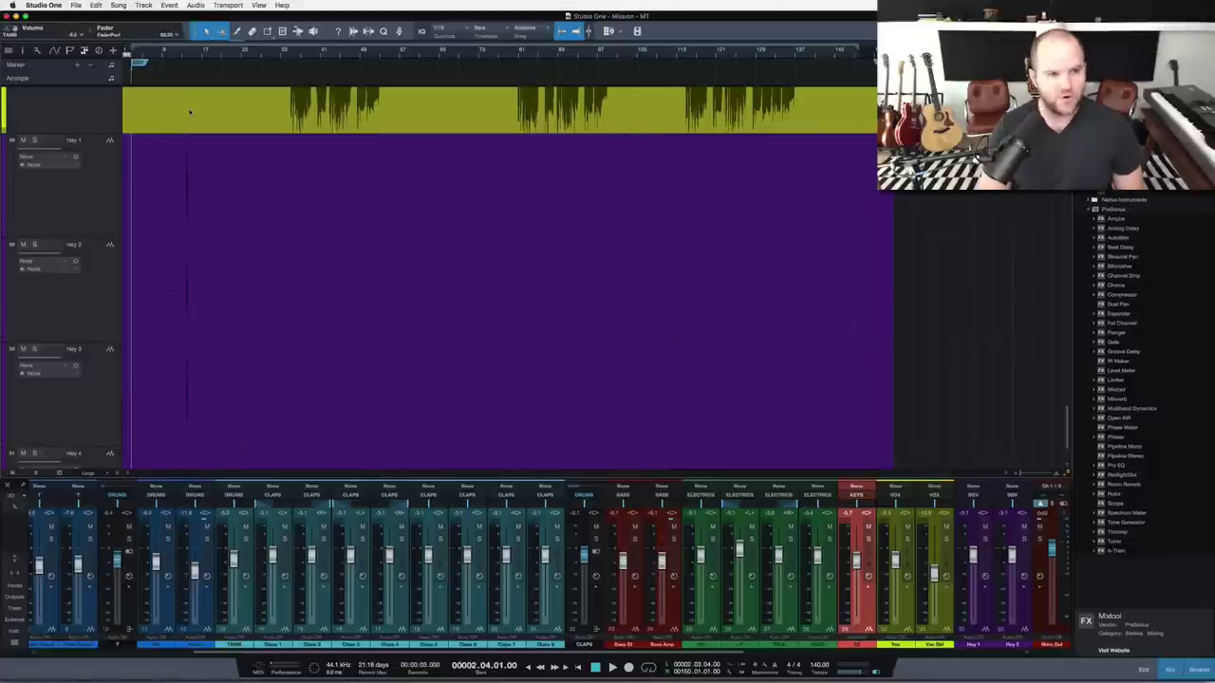
key(space)
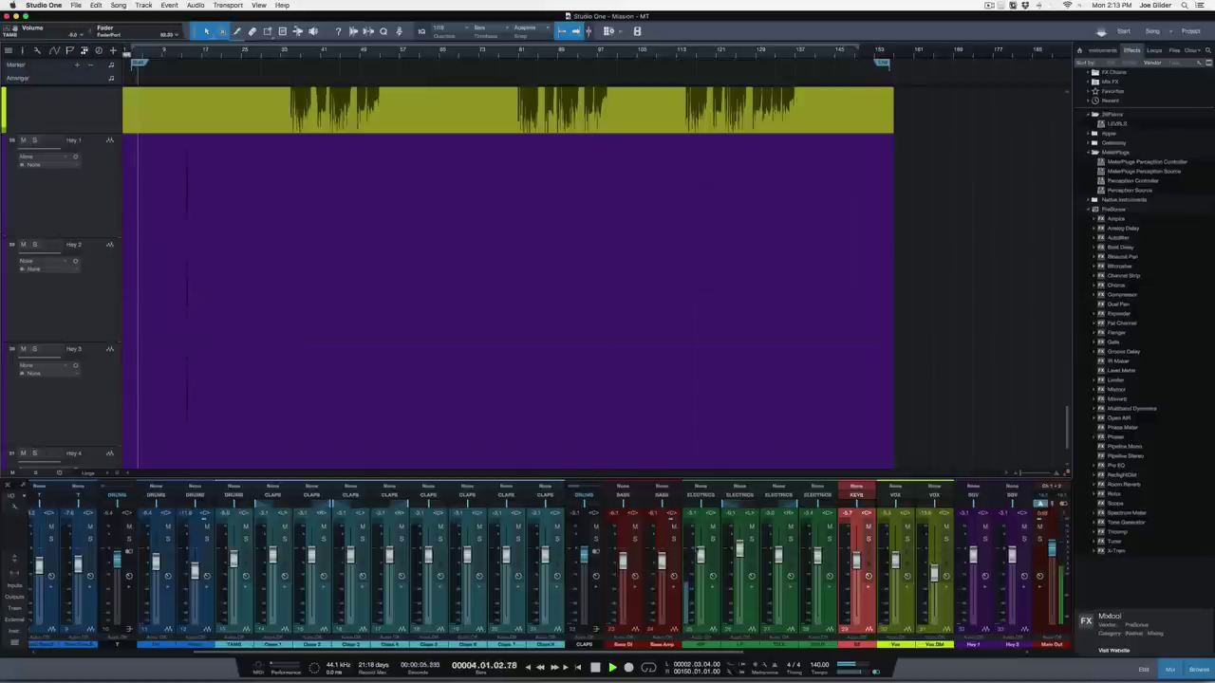
scroll(627, 441, down, 8)
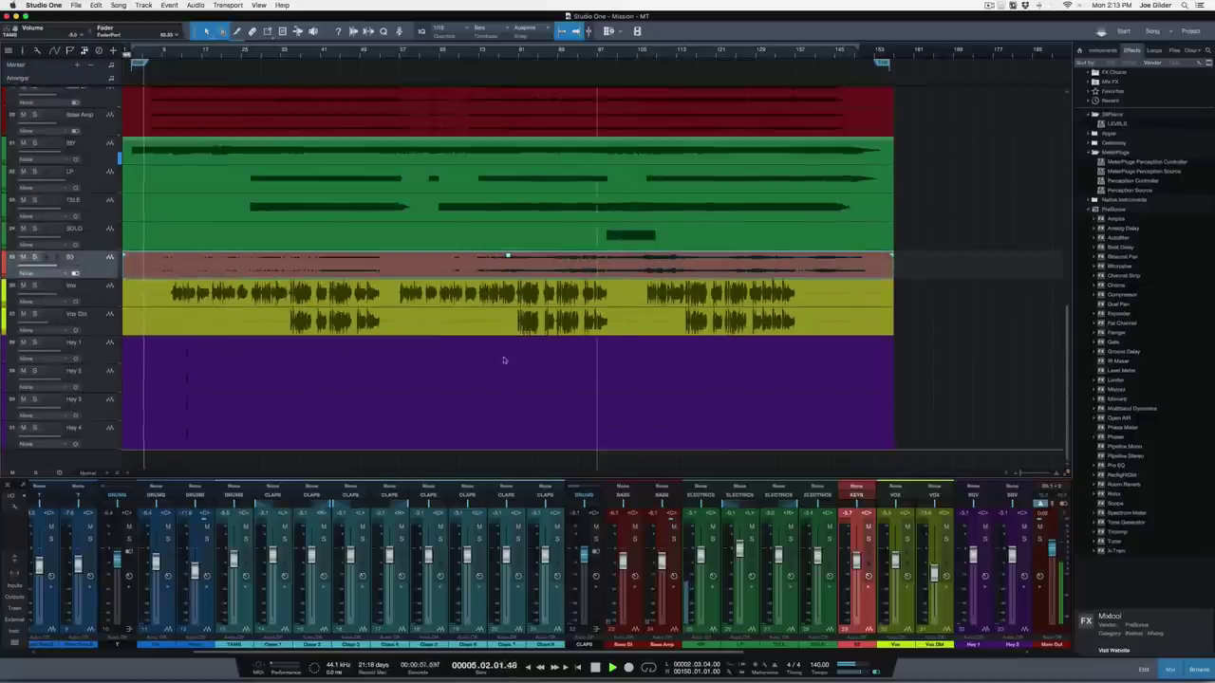
Raise the clip gain slightly on the uppermost electric guitar event and on the B3 keys event
click(513, 150)
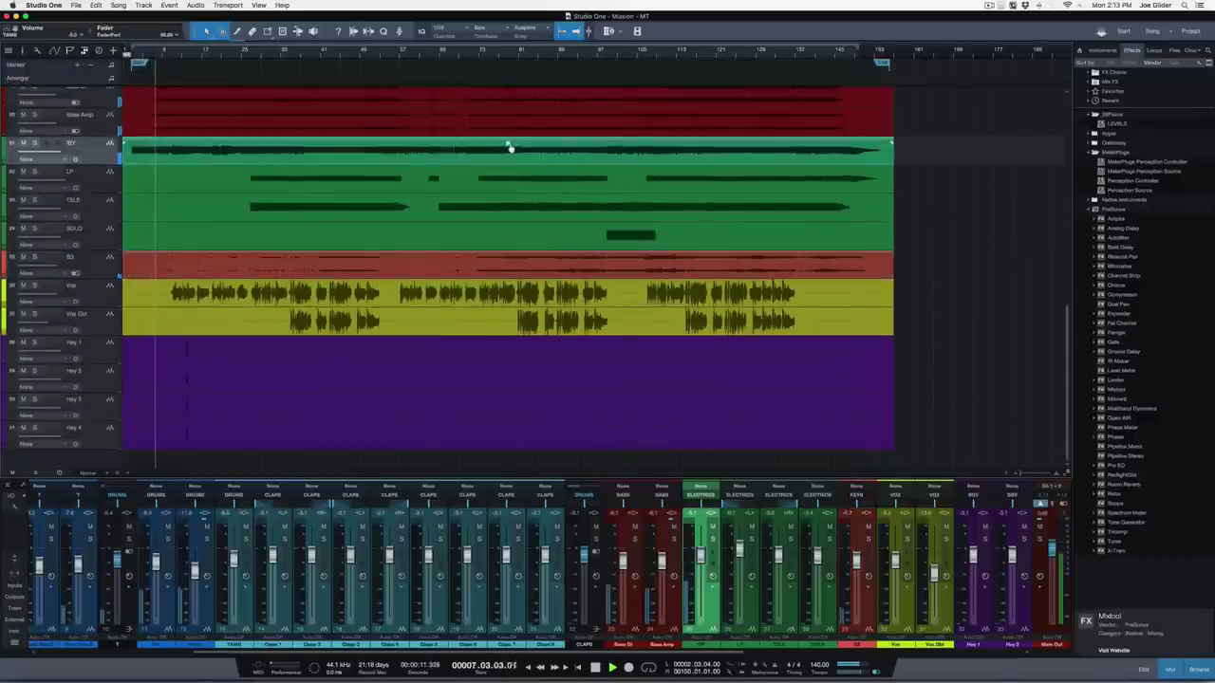
drag(510, 147, 509, 145)
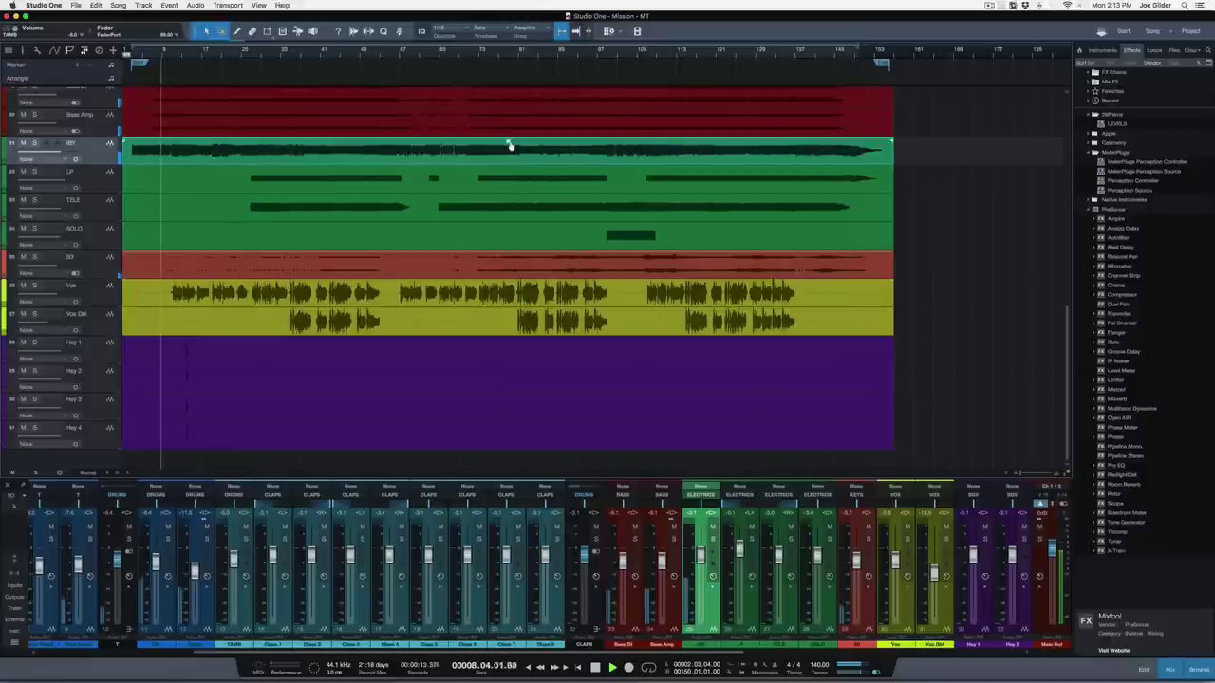
click(507, 266)
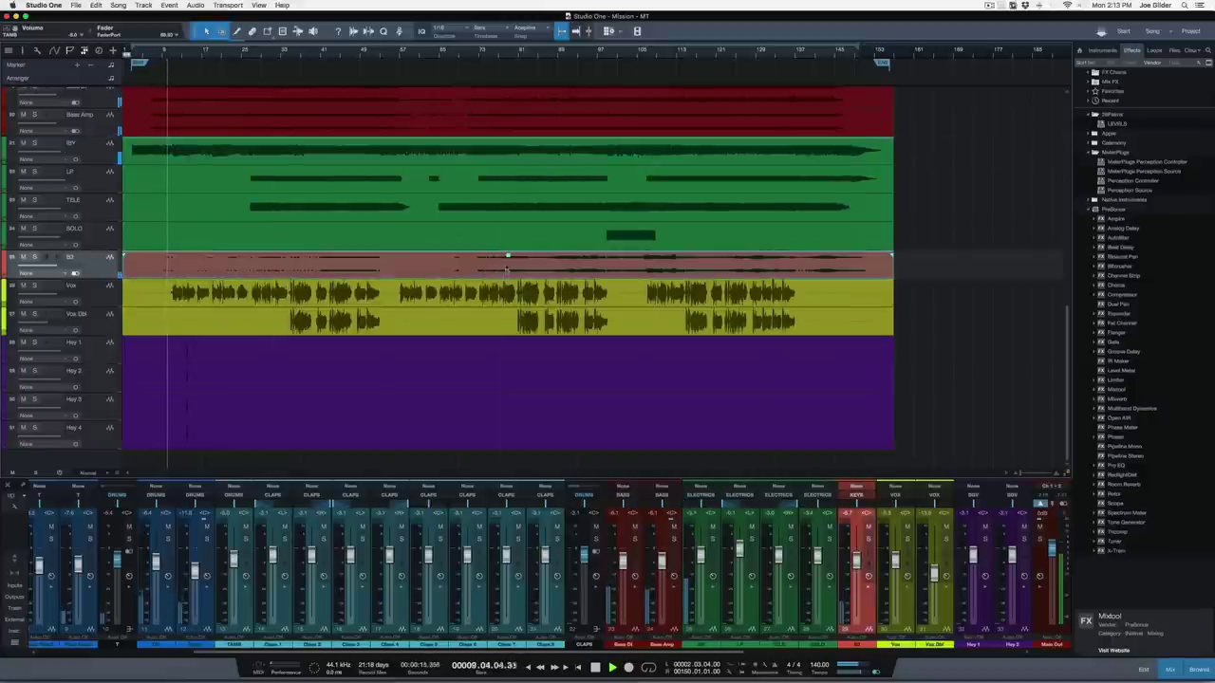
drag(508, 259, 508, 258)
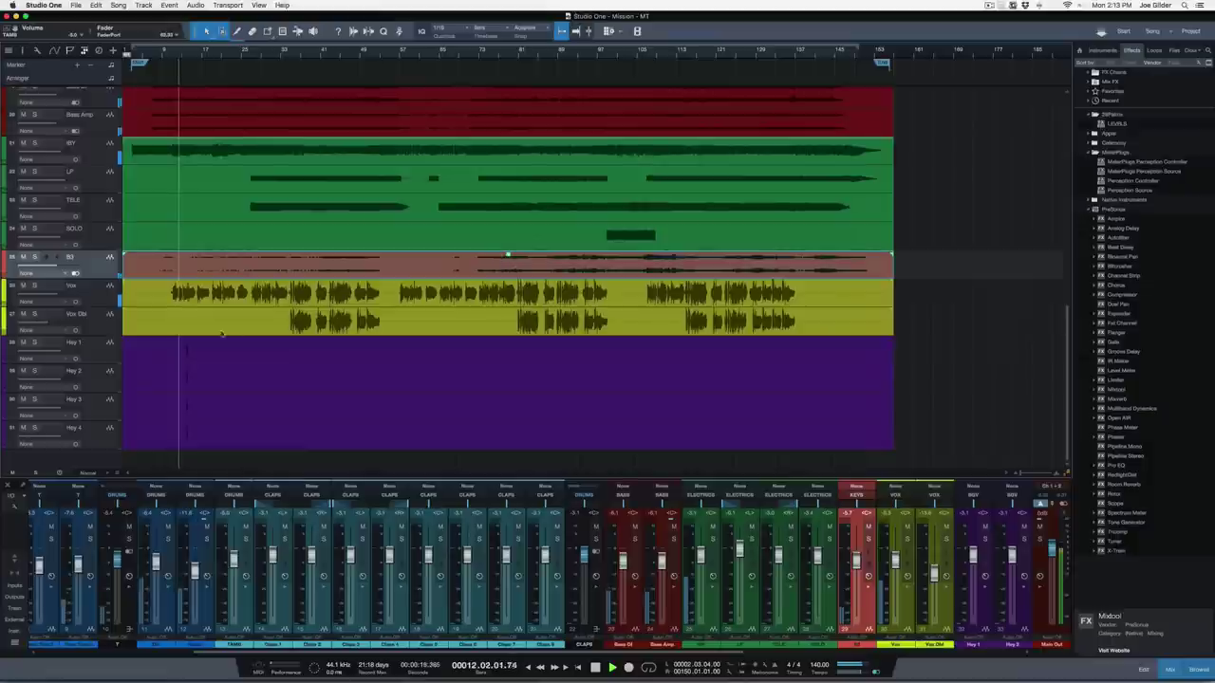
Place the playback start in bar 13, just before the Hey vocals, and solo the four Hey tracks
click(507, 340)
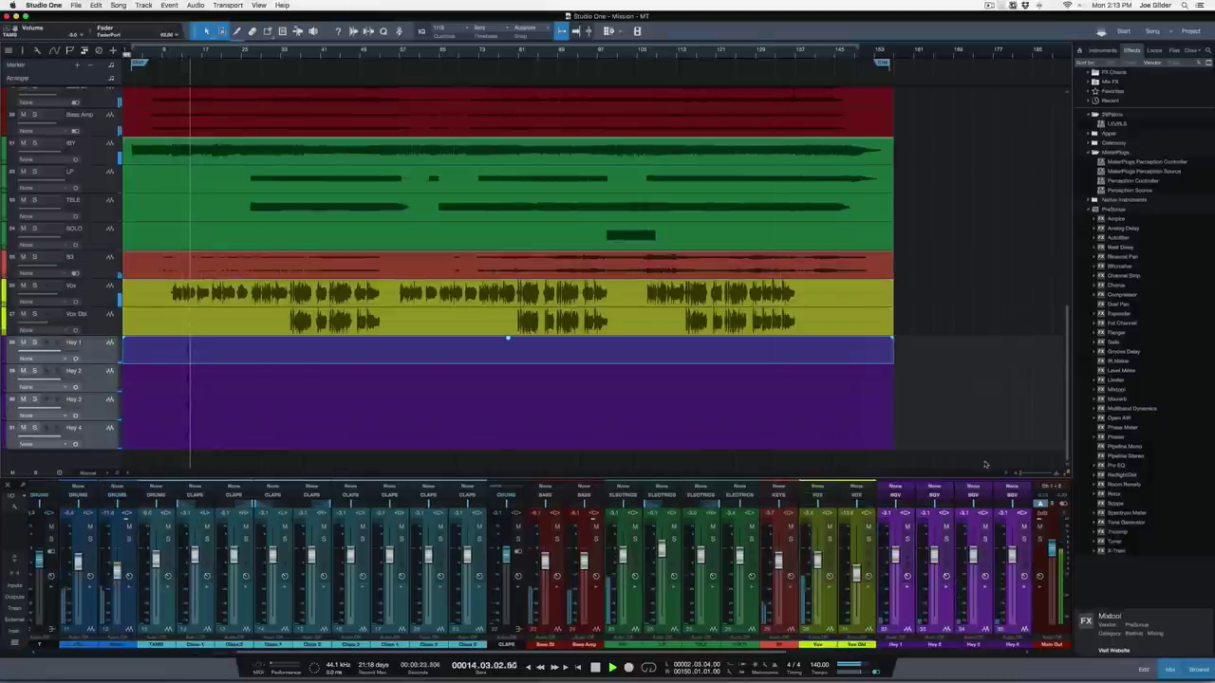
scroll(597, 618, right, 10)
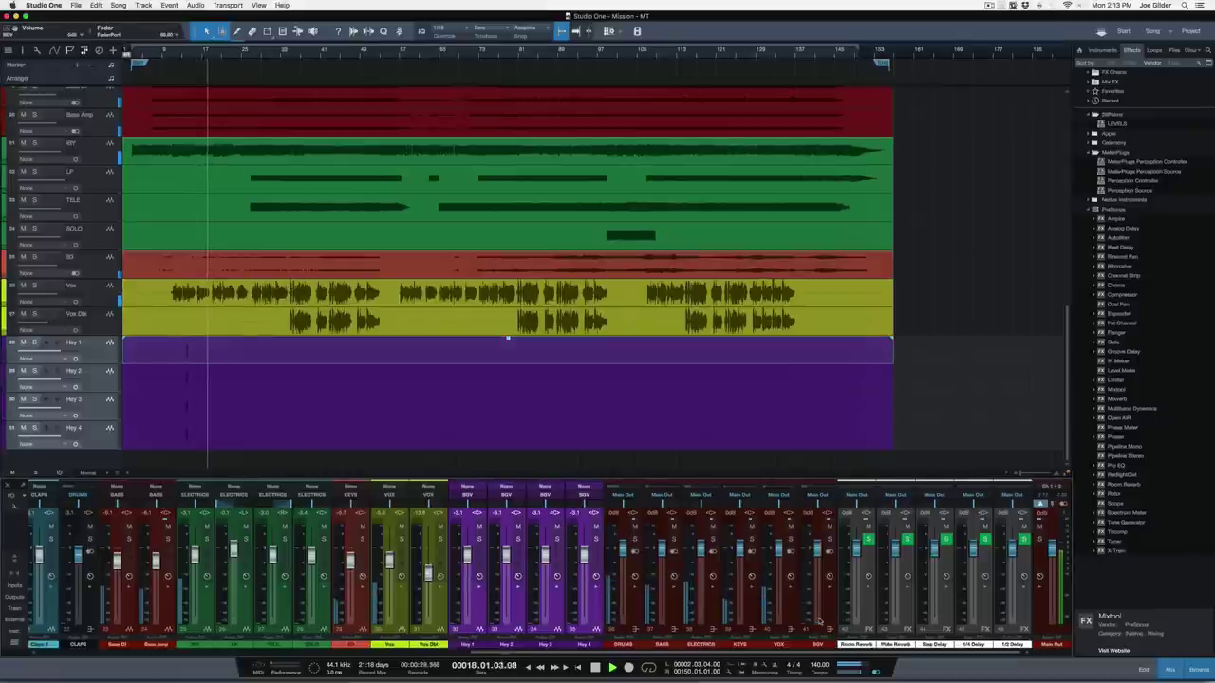
key(space)
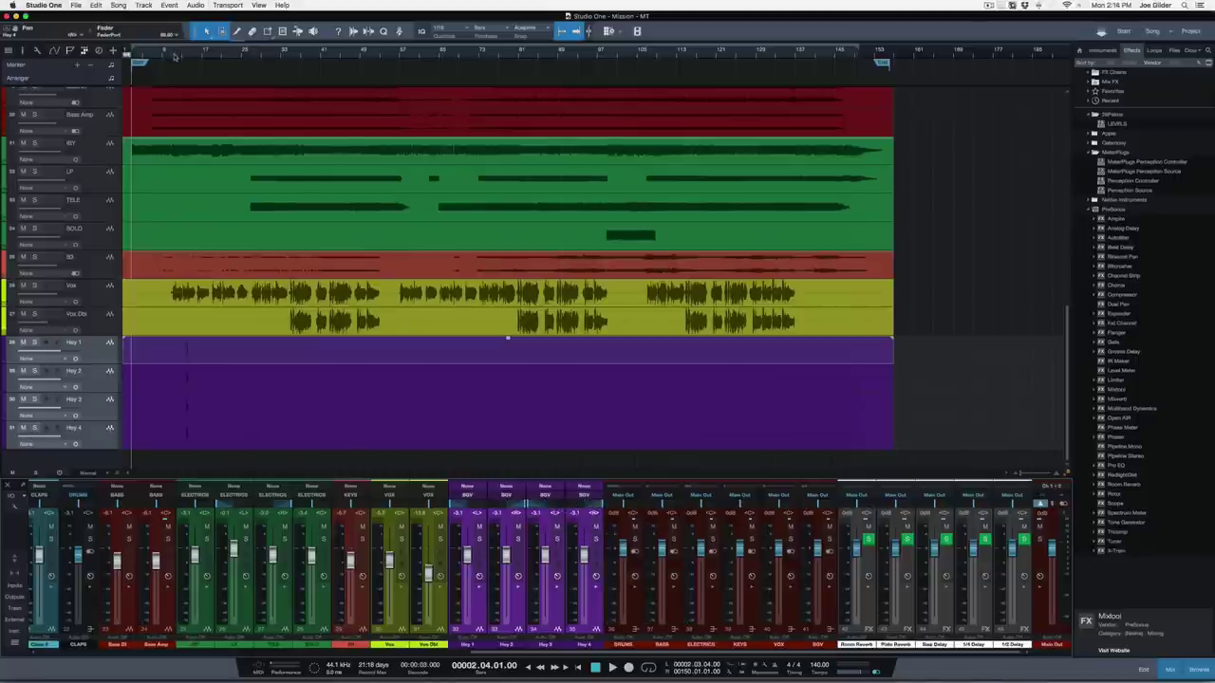
drag(174, 55, 181, 100)
click(359, 56)
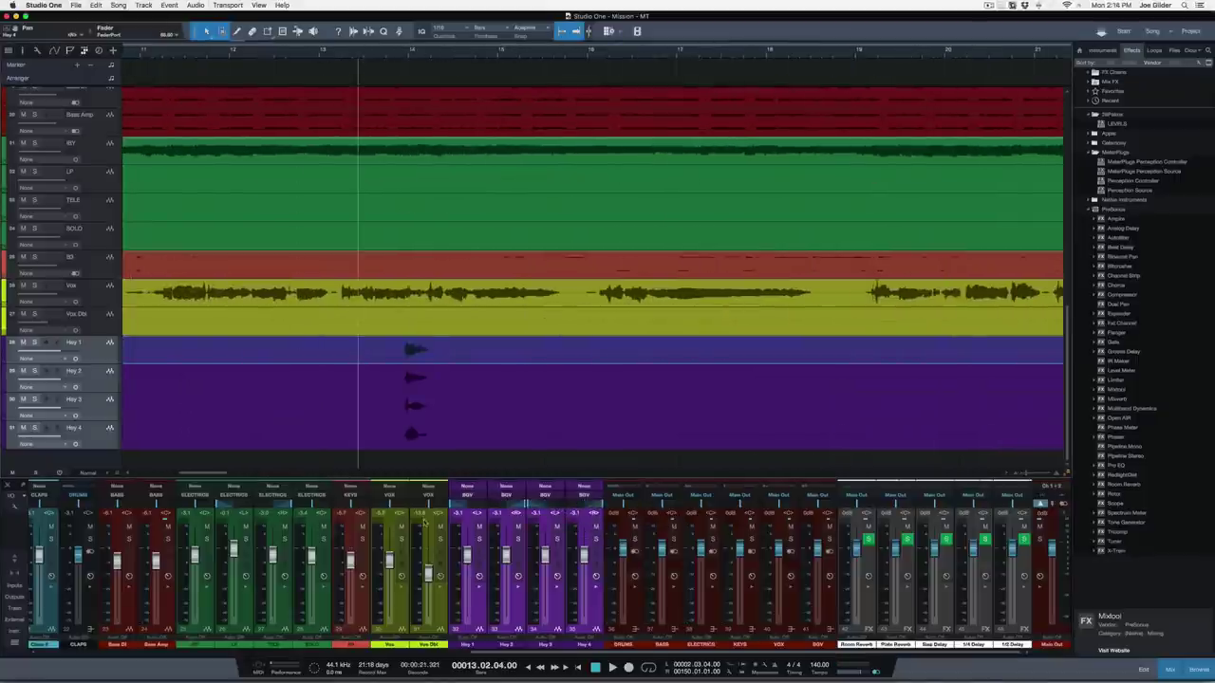
key(s)
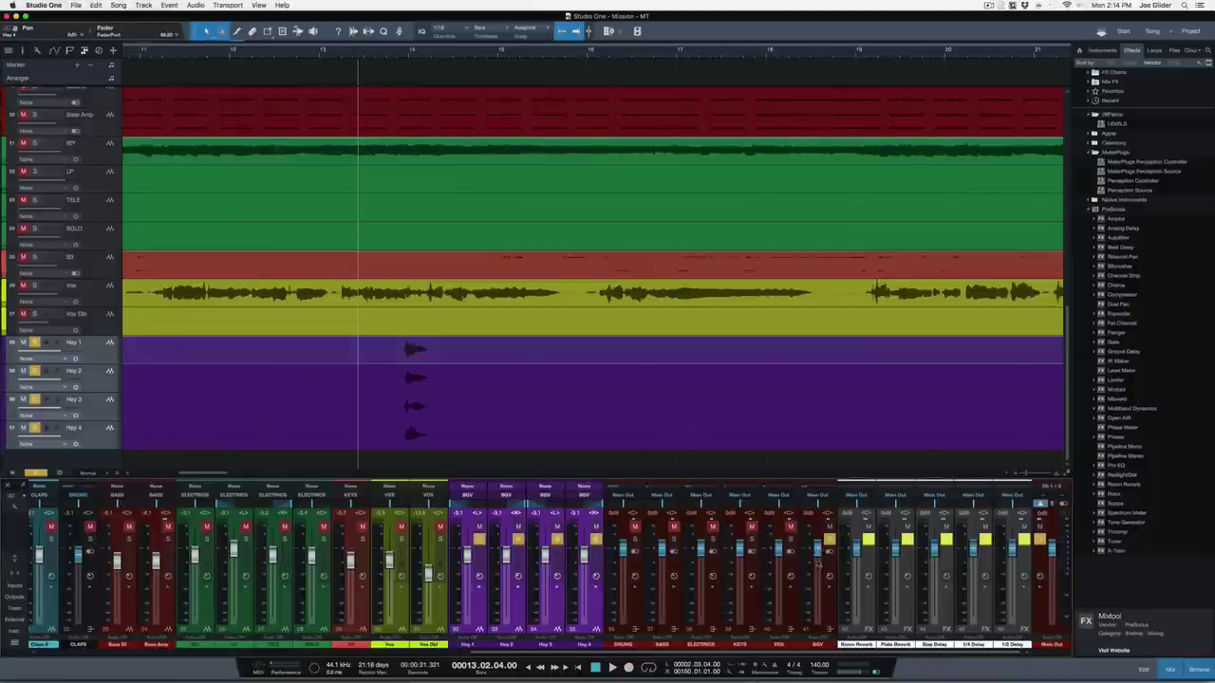
Try lowering the BGV bus fader while the soloed Hey vocals play, and clear the solo
key(space)
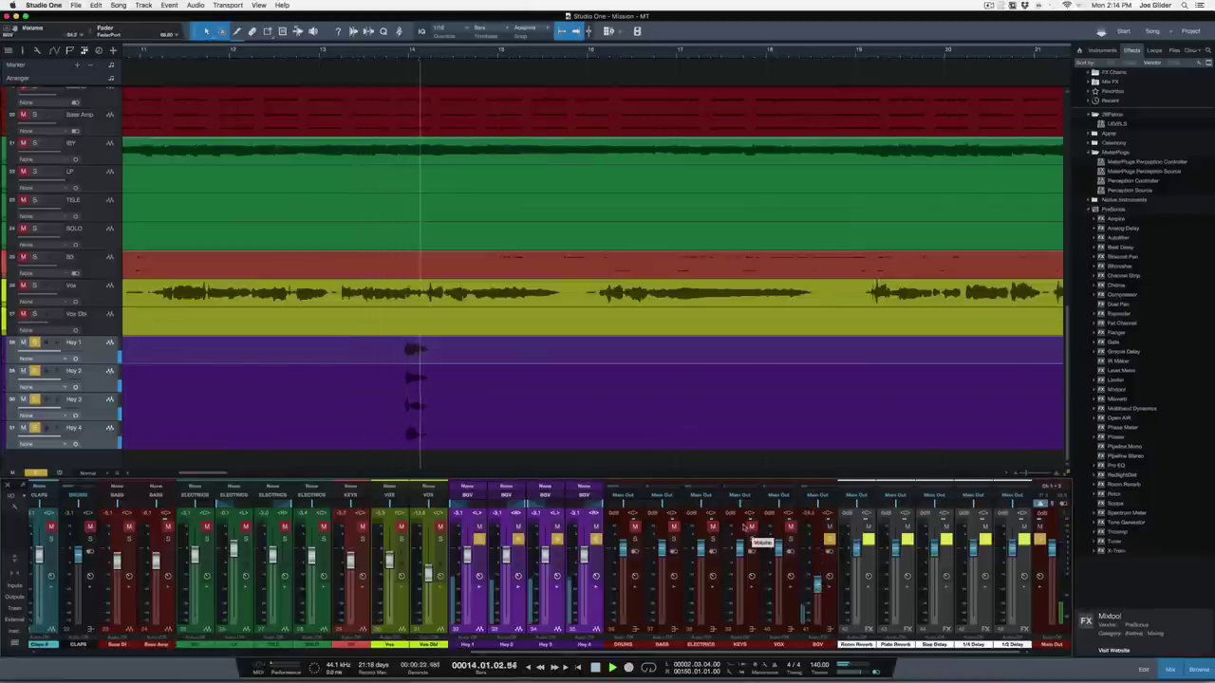
key(space)
key(space)
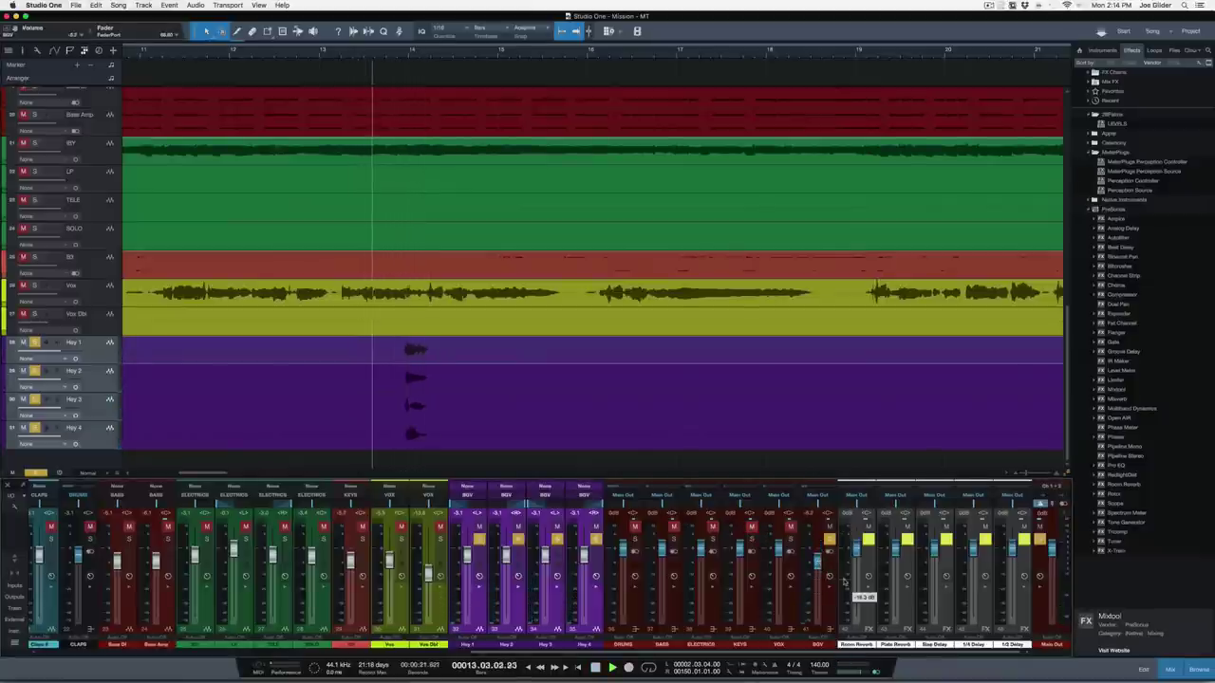
key(space)
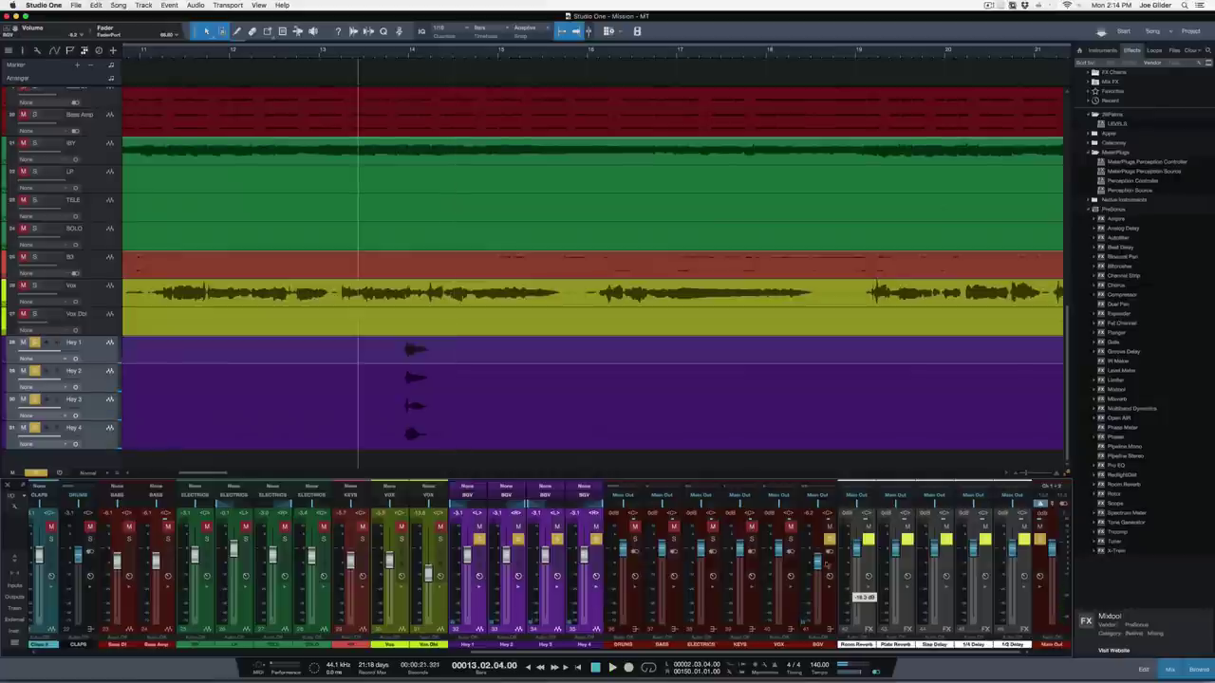
key(shift+s)
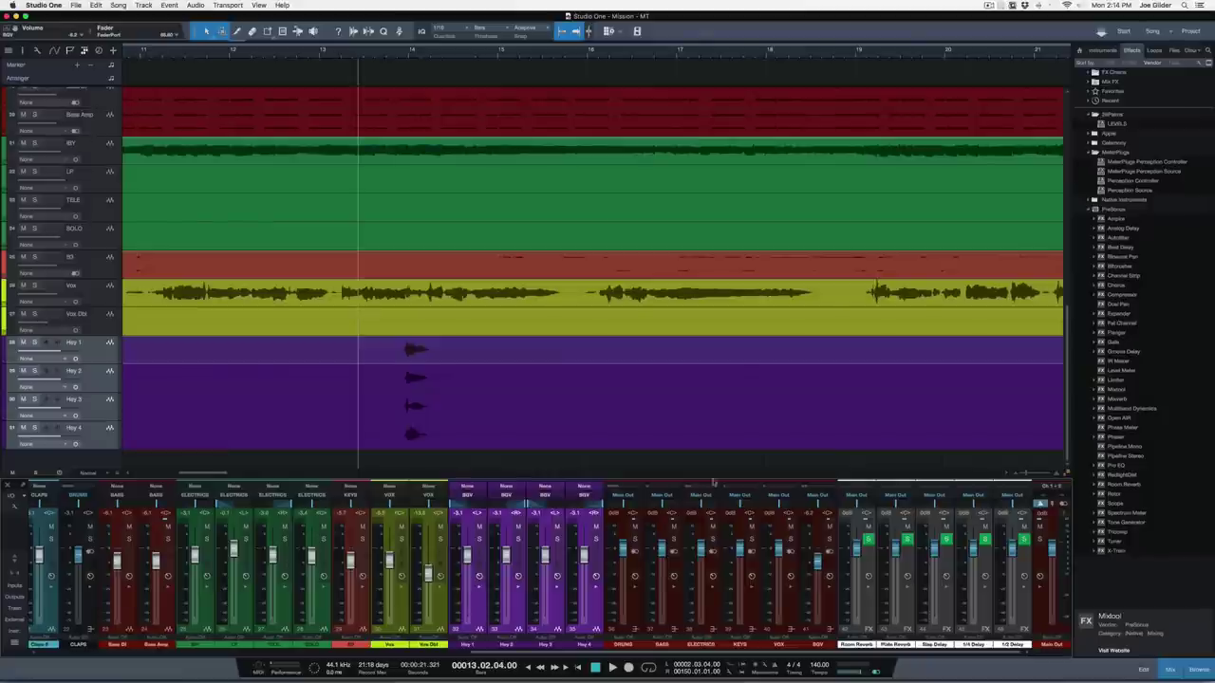
Play the full mix from bar 13, return the BGV bus to 0 dB and lower the Hey 1 to Hey 4 faders together
key(space)
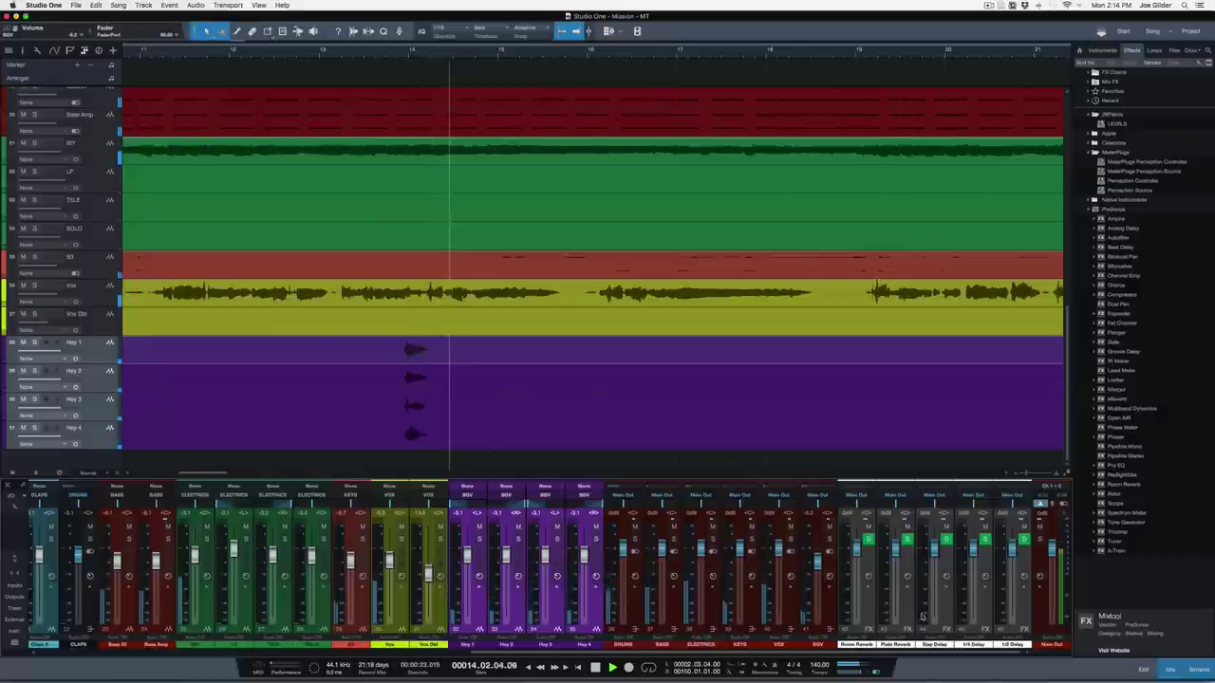
click(587, 612)
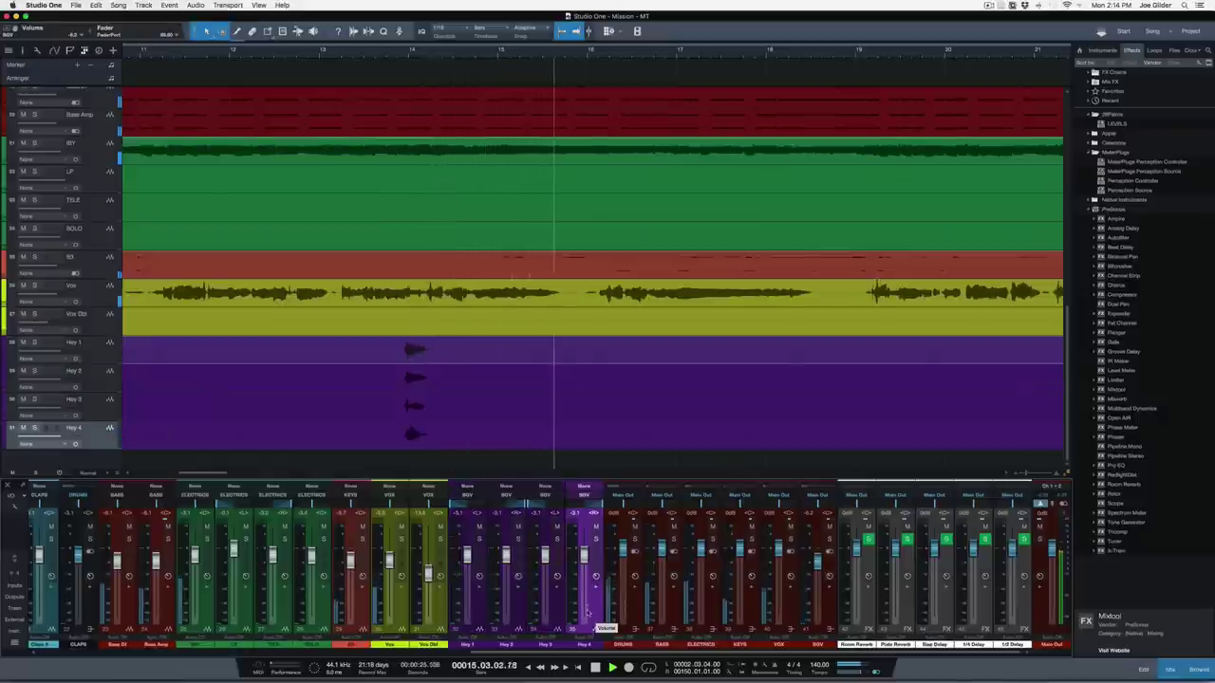
shift+click(472, 612)
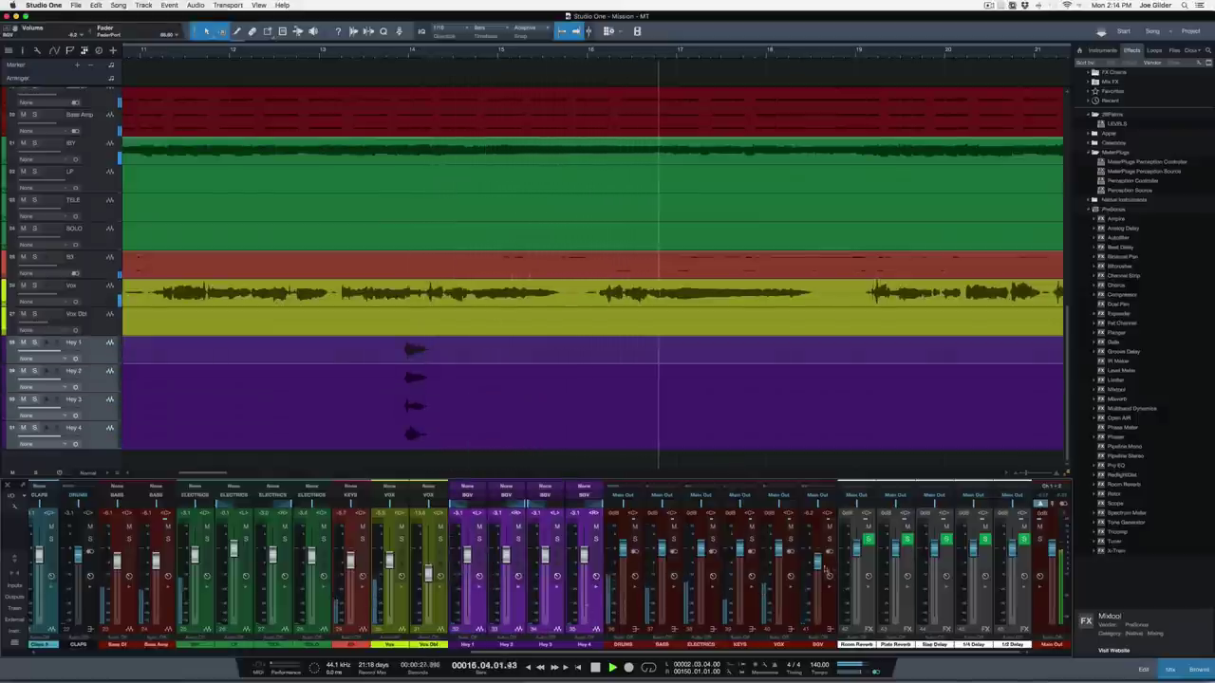
key(space)
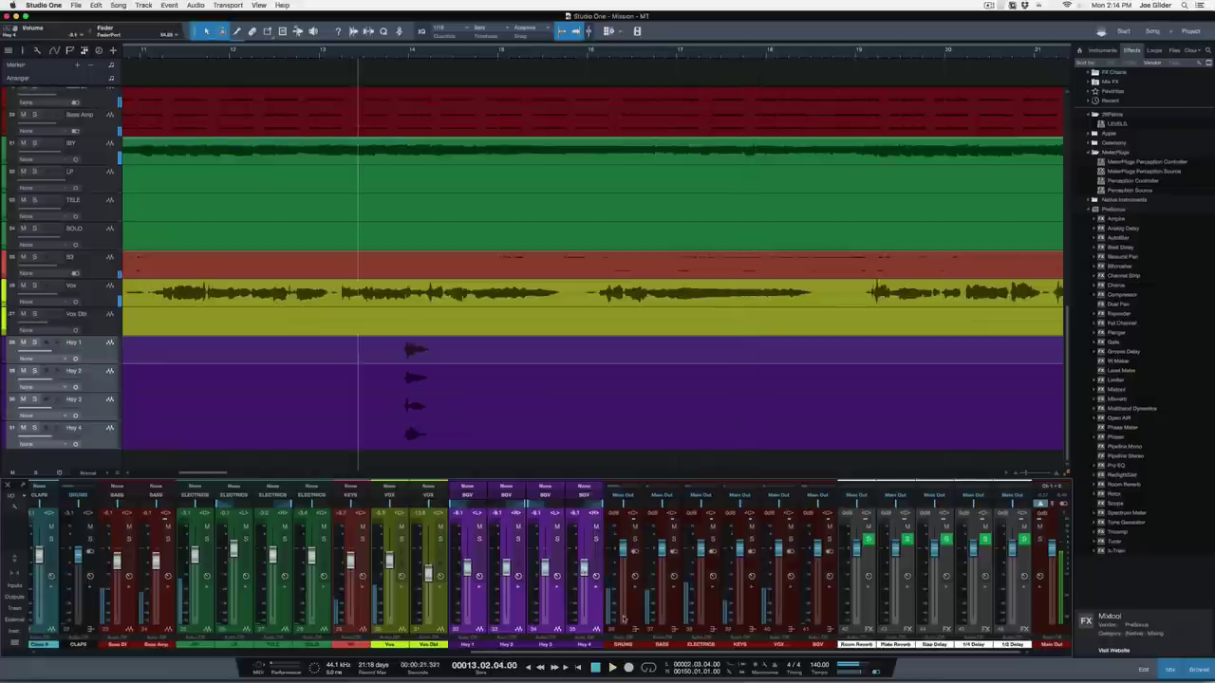
key(space)
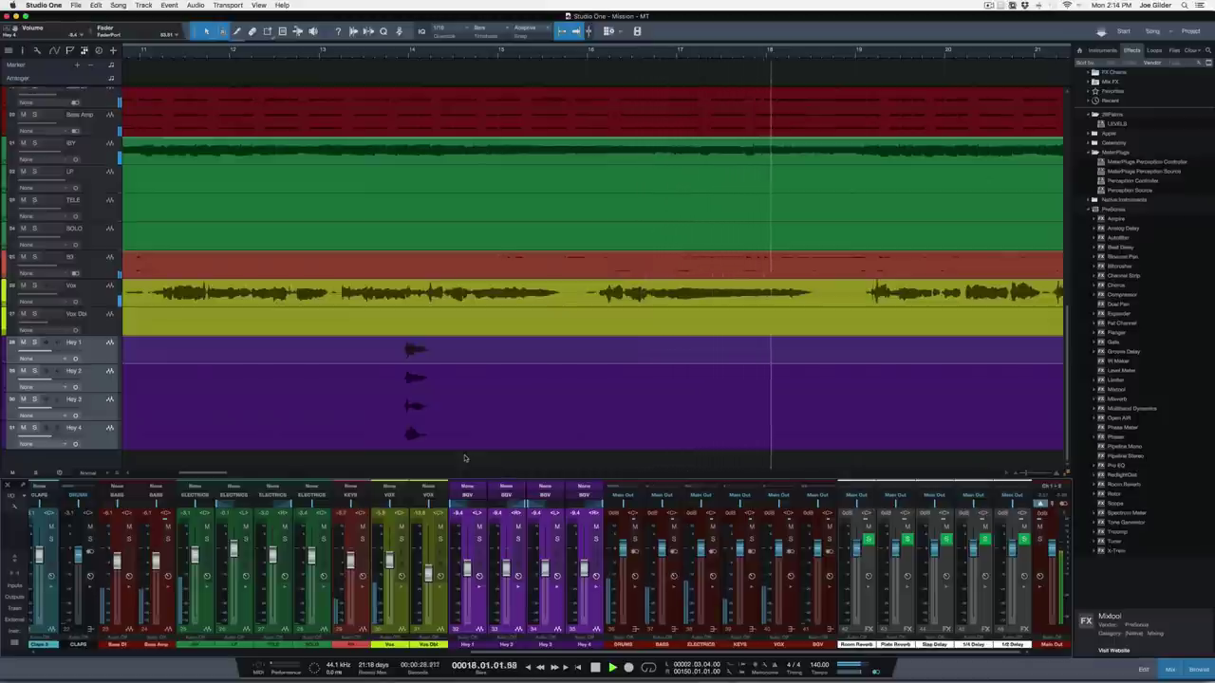
Lower the fader of the last blue drum channel, just before the tambourine channel, during playback
drag(430, 50, 431, 30)
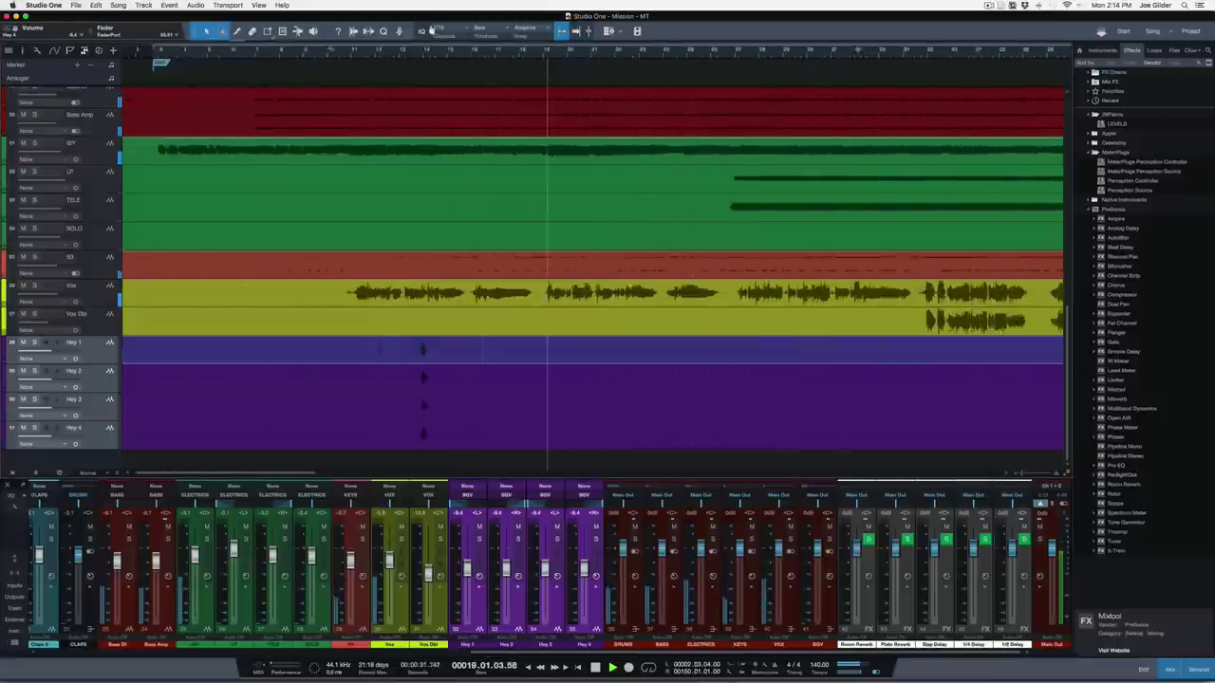
key(w)
scroll(145, 646, left, 10)
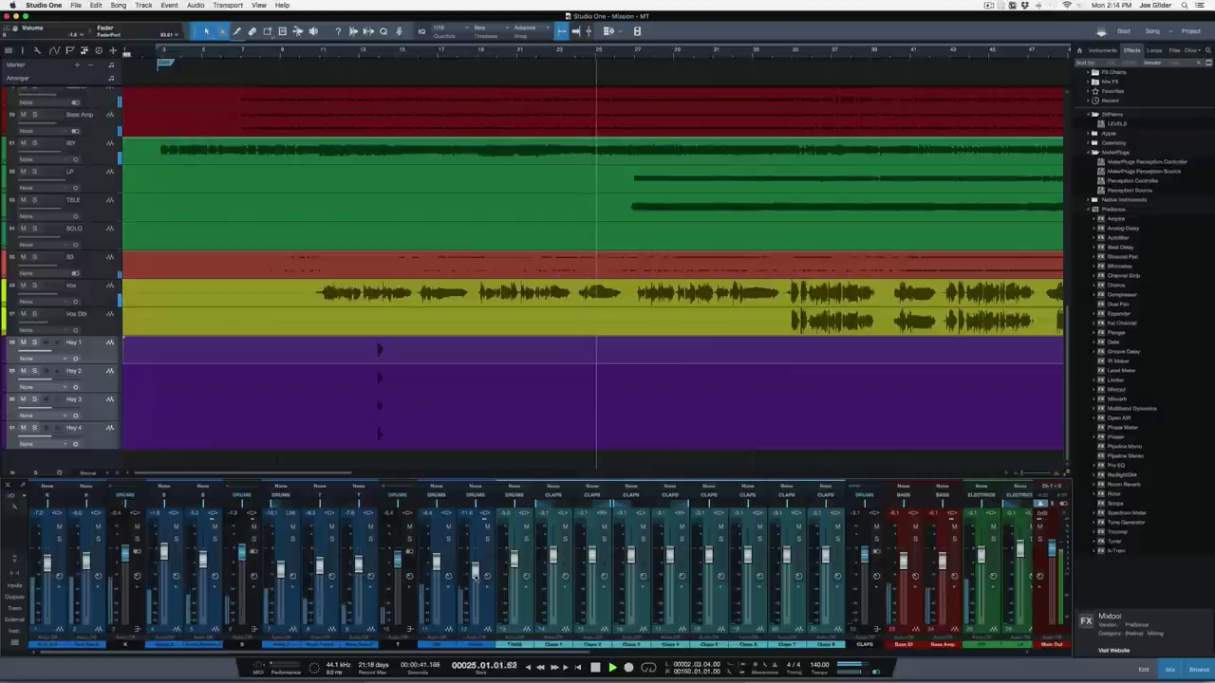
drag(475, 554, 476, 590)
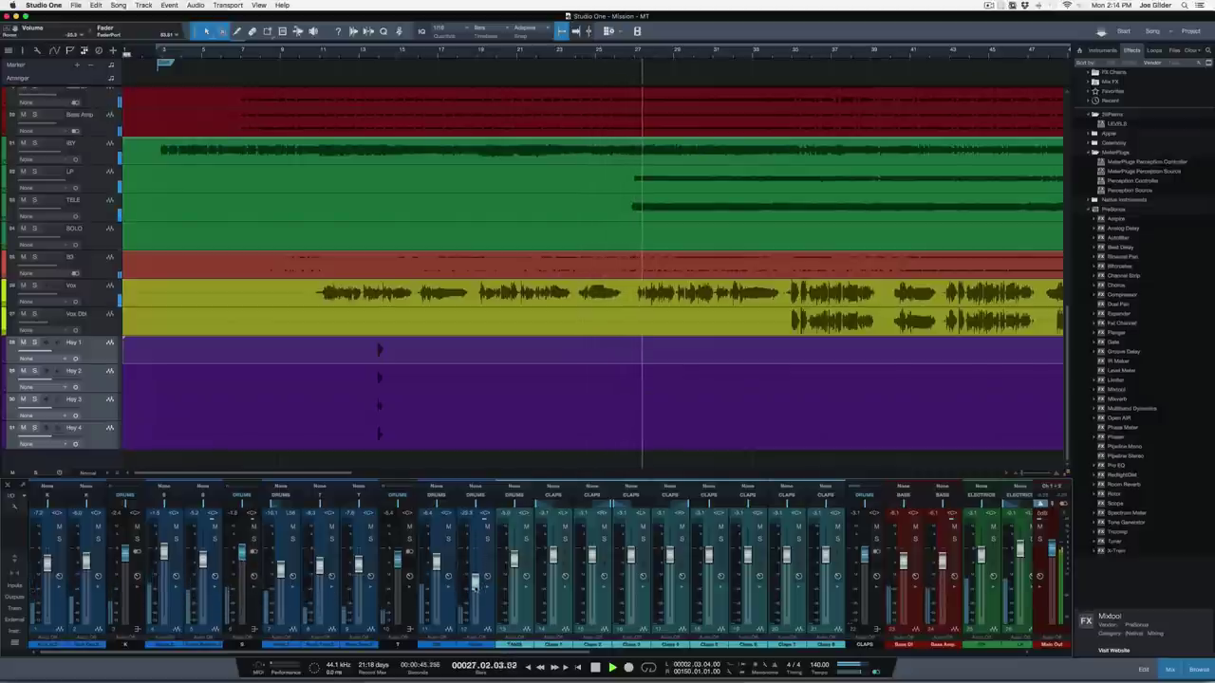
Select the TELE guitar track and raise the clip gain of the LP guitar event across the song
scroll(541, 615, right, 10)
scroll(541, 616, right, 2)
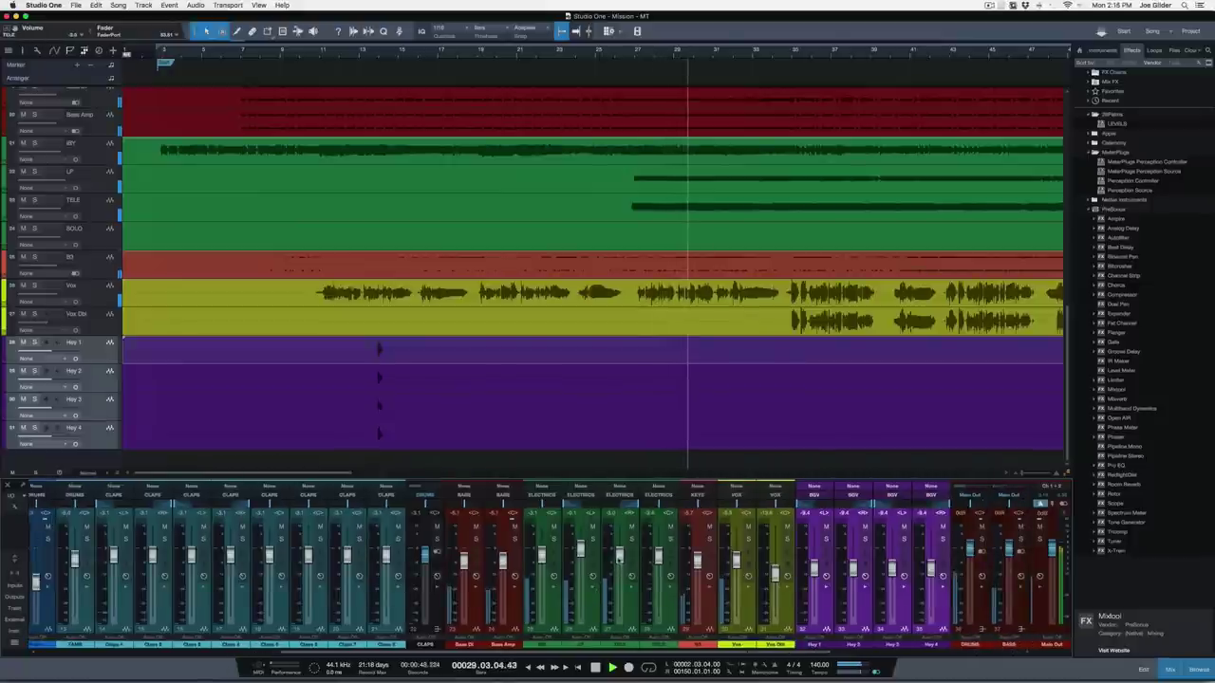
click(752, 212)
scroll(753, 212, right, 5)
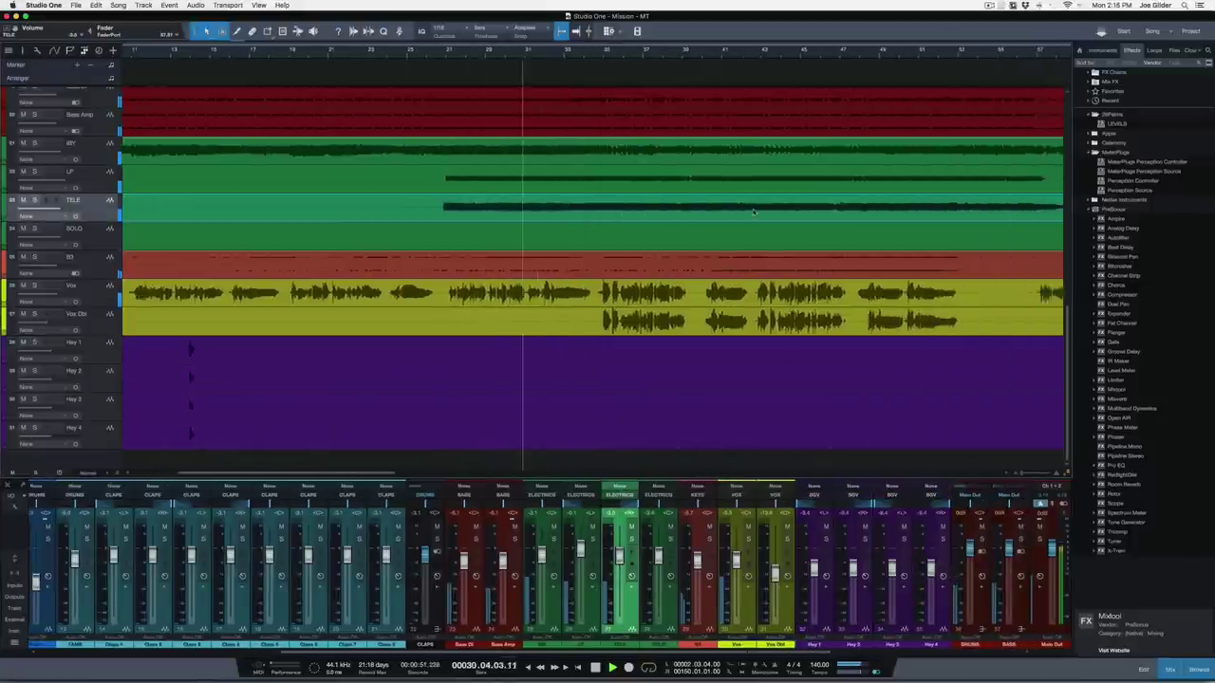
drag(510, 54, 504, 35)
scroll(562, 196, down, 1)
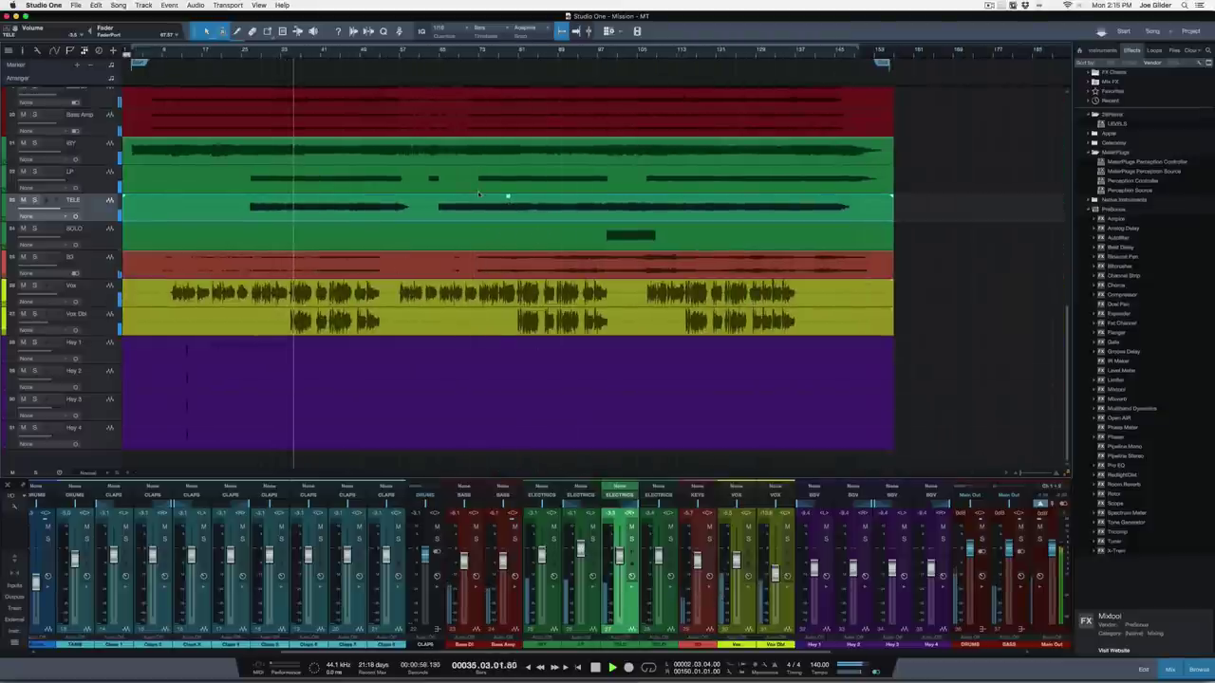
click(513, 172)
drag(511, 172, 509, 168)
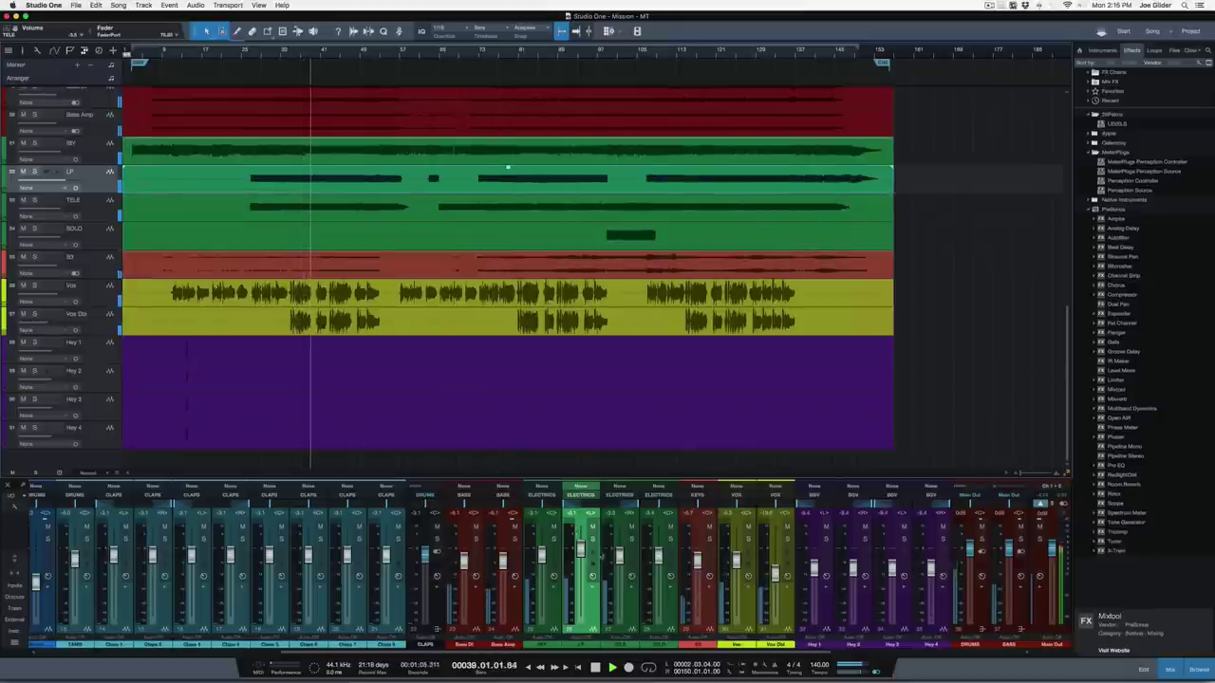
Fine-tune the TELE, LP and B3 channel faders and raise the Bass Amp and Bass DI faders
click(628, 605)
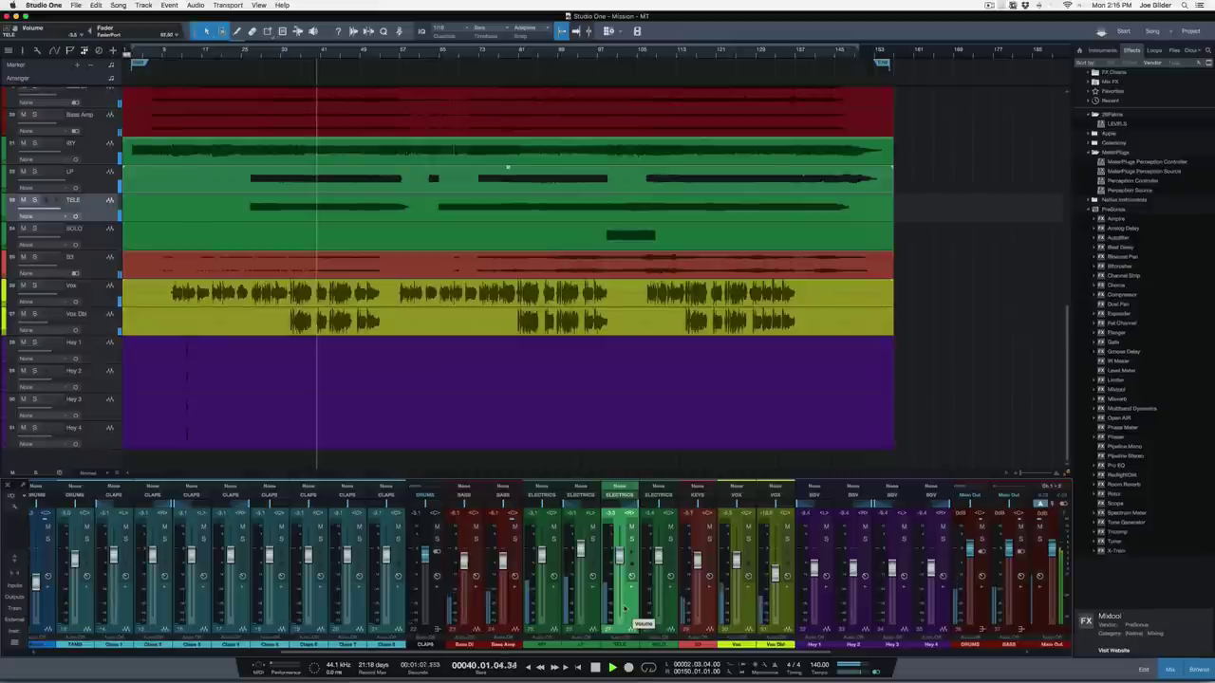
click(590, 601)
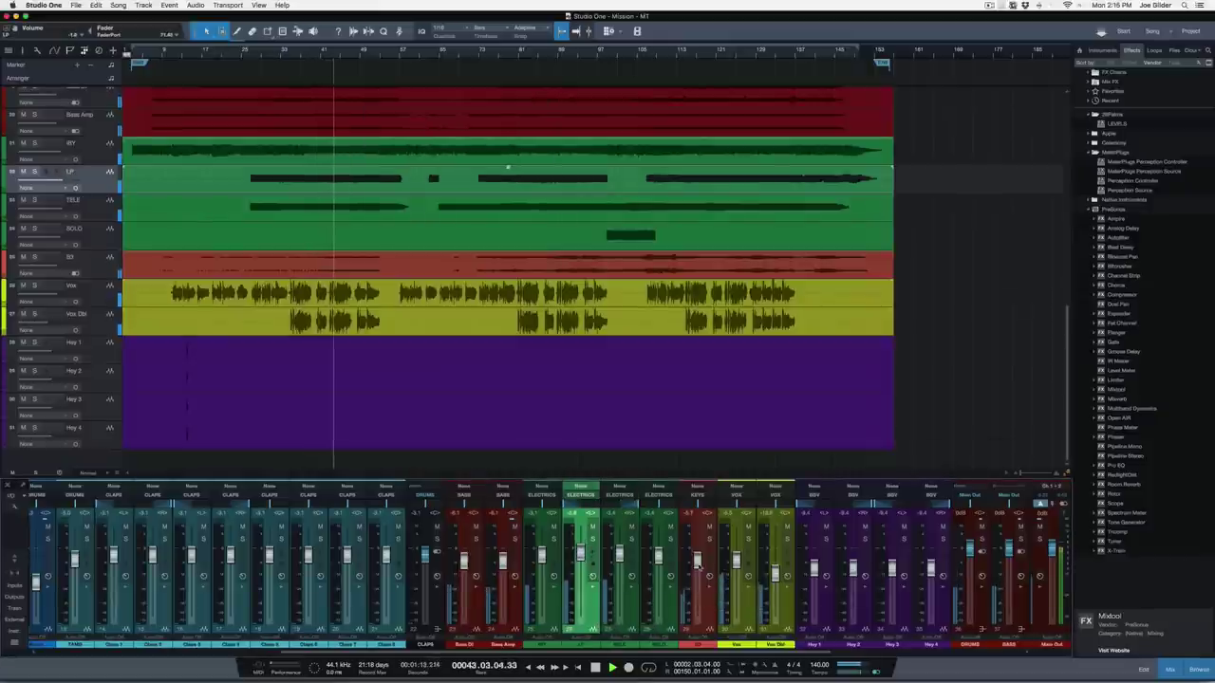
click(709, 612)
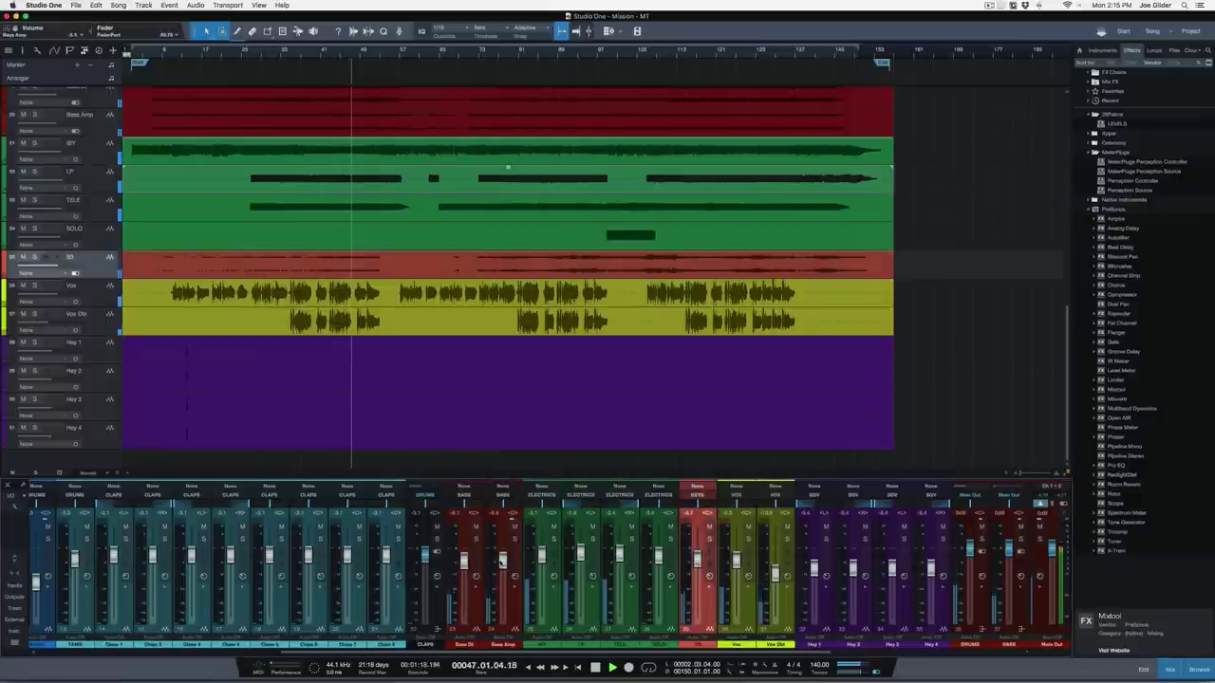
drag(502, 560, 464, 555)
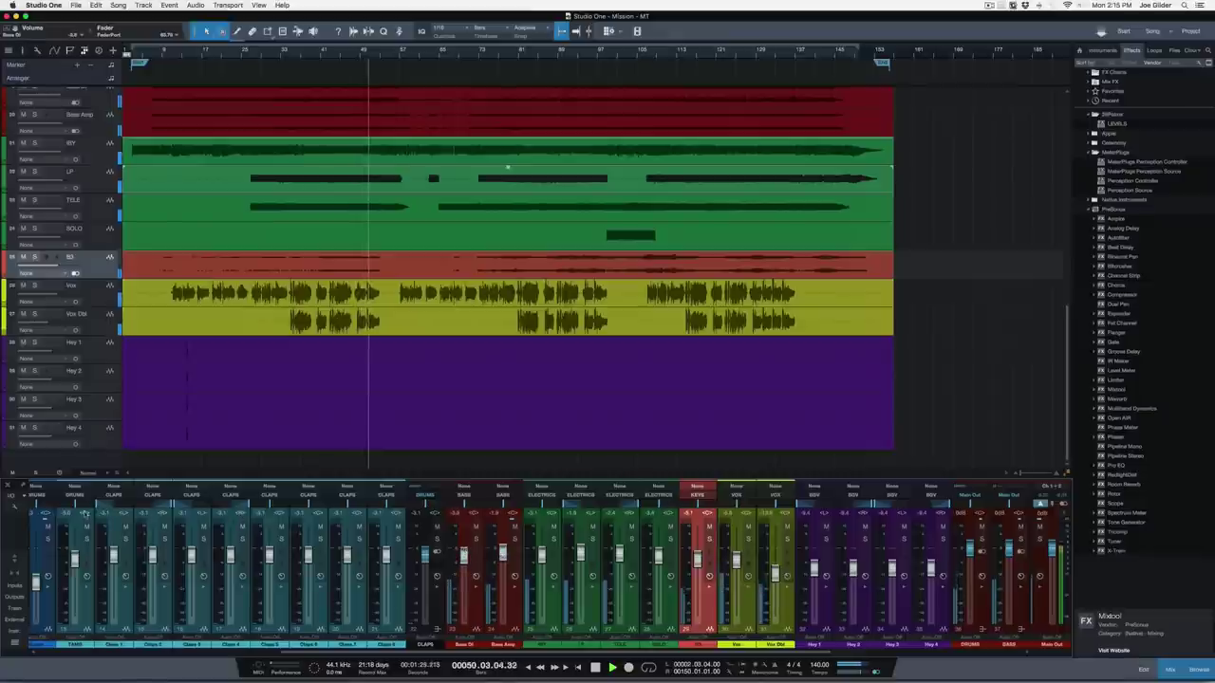
Show the channel inserts, toggle the Mixtool on Bass Amp, and solo the Bass DI and Bass Amp channels
click(19, 548)
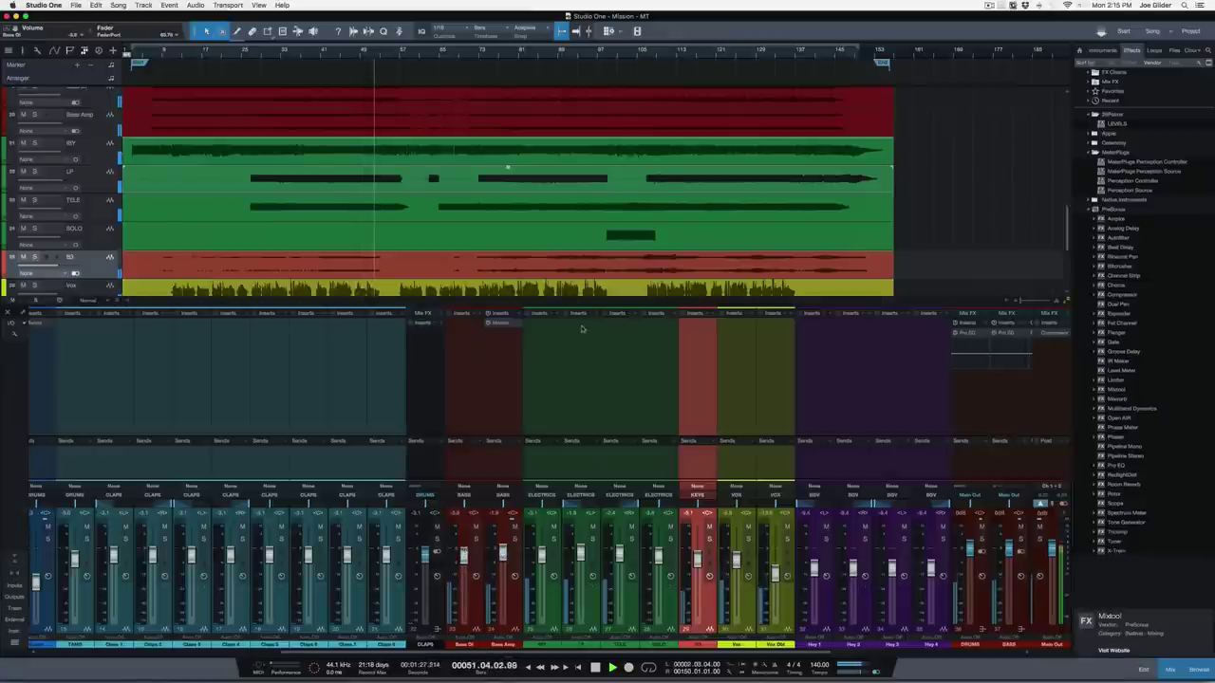
click(488, 325)
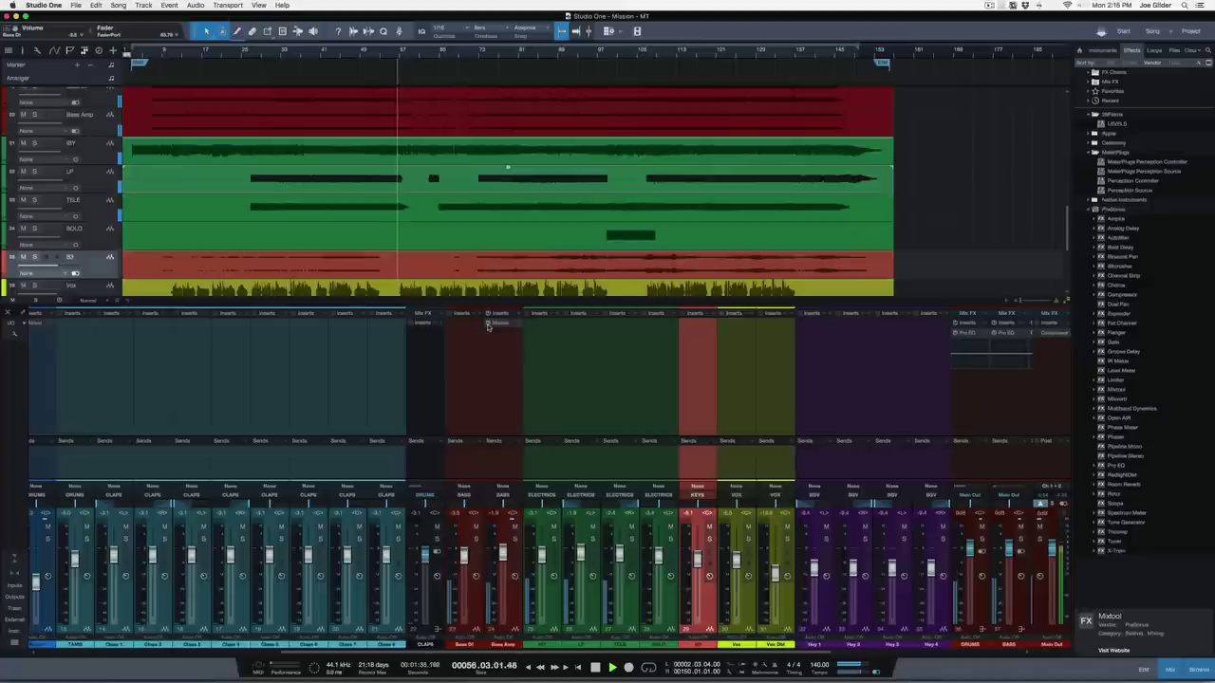
scroll(501, 388, right, 5)
scroll(501, 390, right, 1)
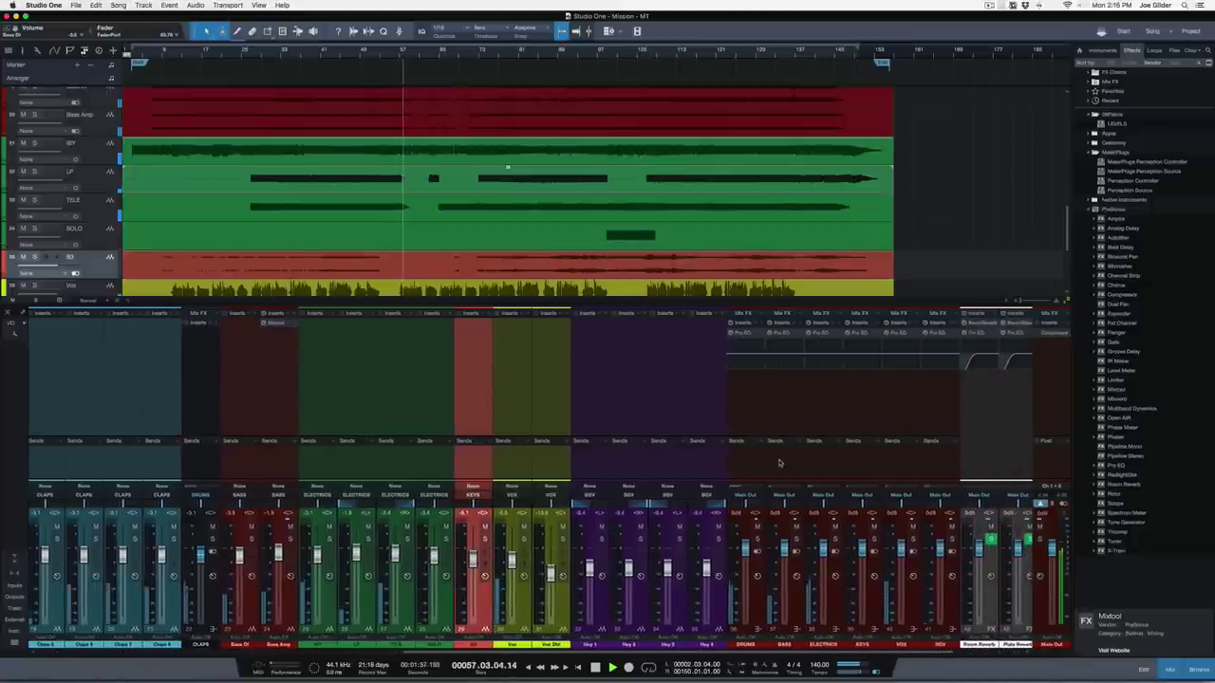
click(282, 473)
key(s)
click(251, 473)
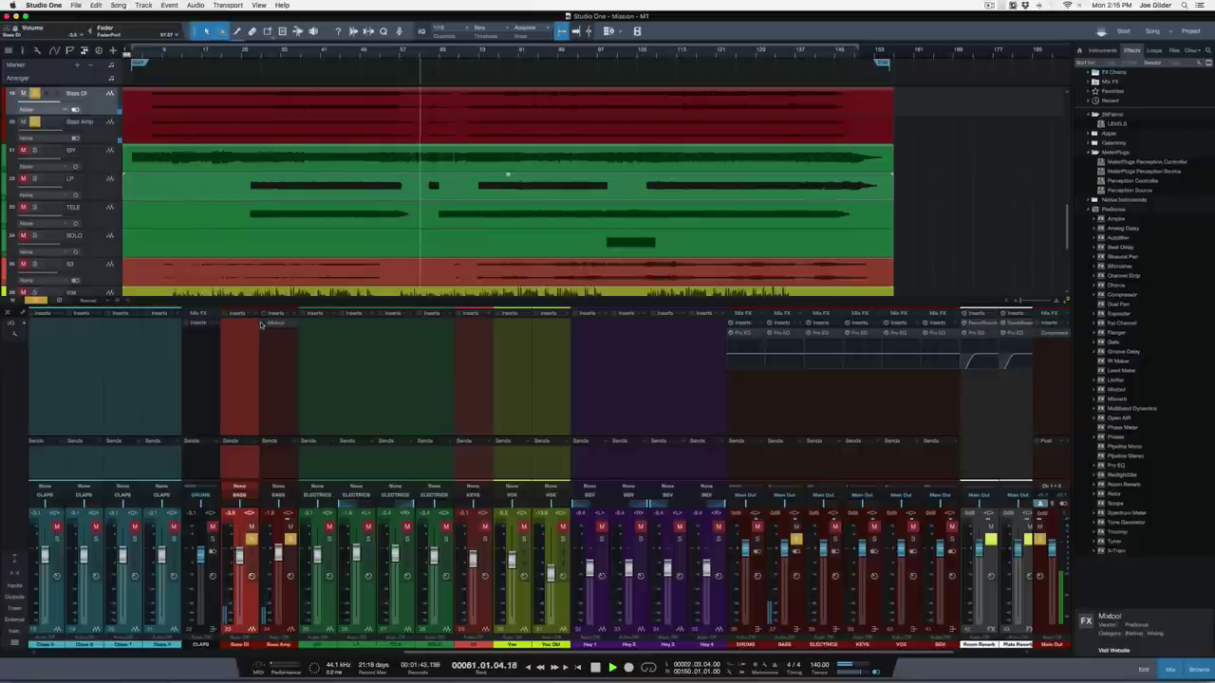
Stop playback and remove the Mixtool insert from the Bass Amp channel
key(space)
right_click(294, 326)
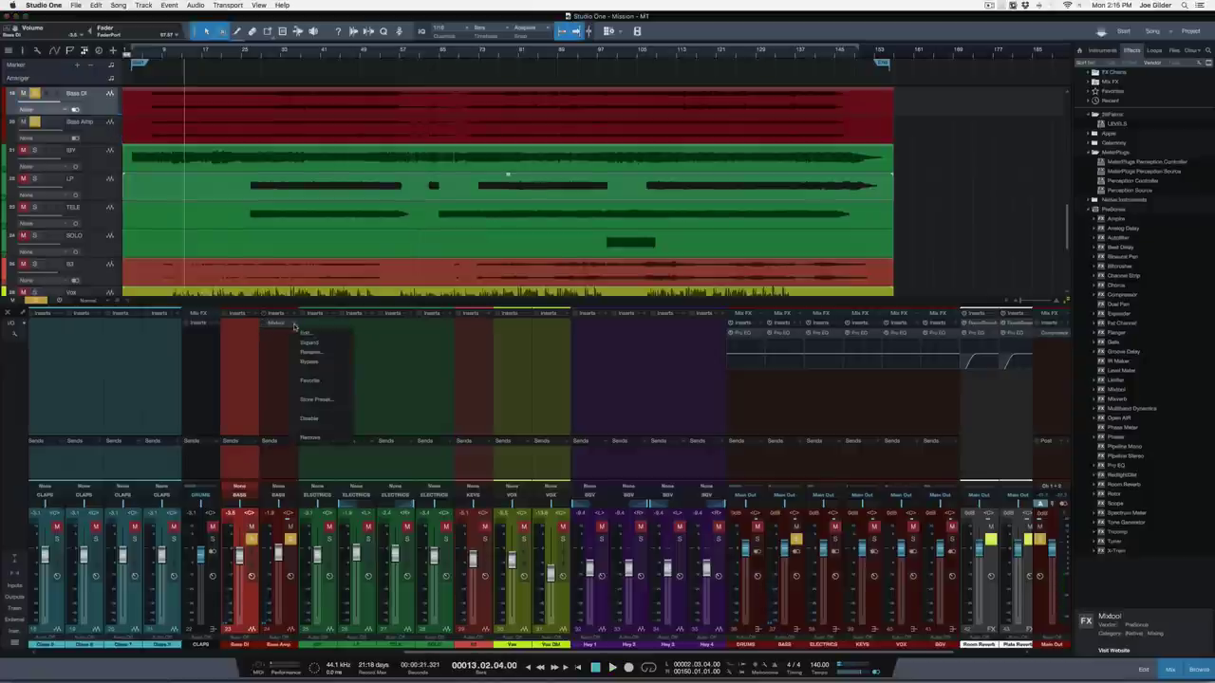
click(310, 437)
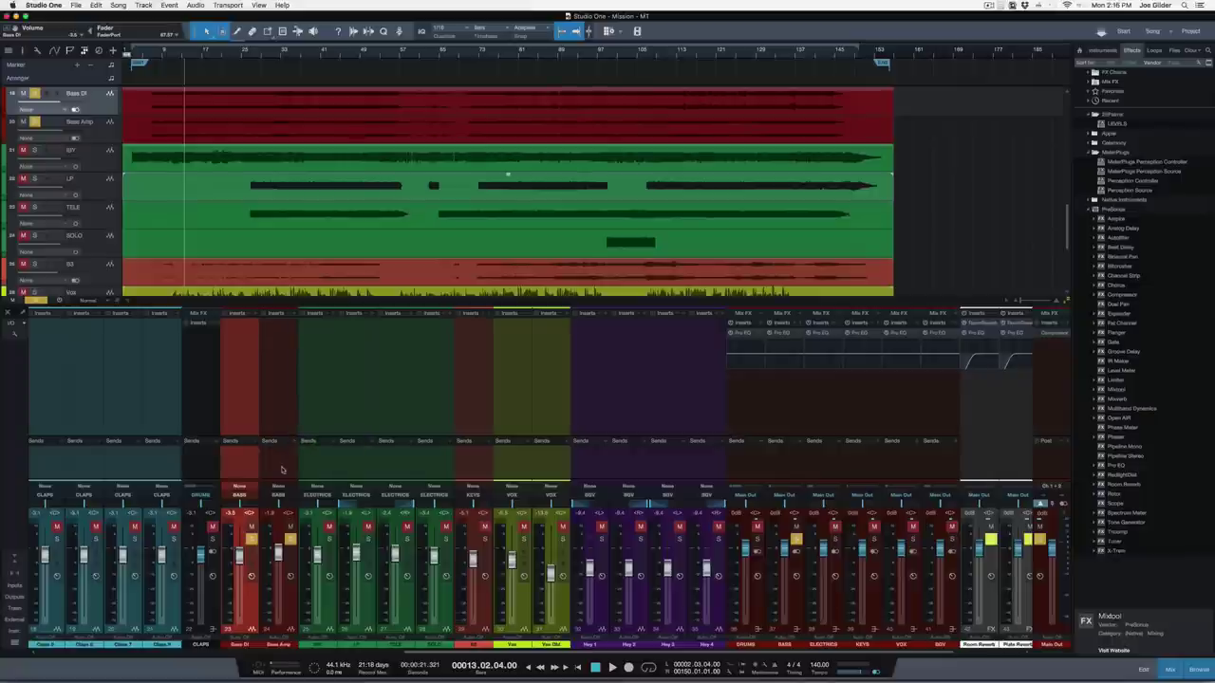
Select the Bass Amp channel and play the soloed bass tracks from about bar 57
click(287, 471)
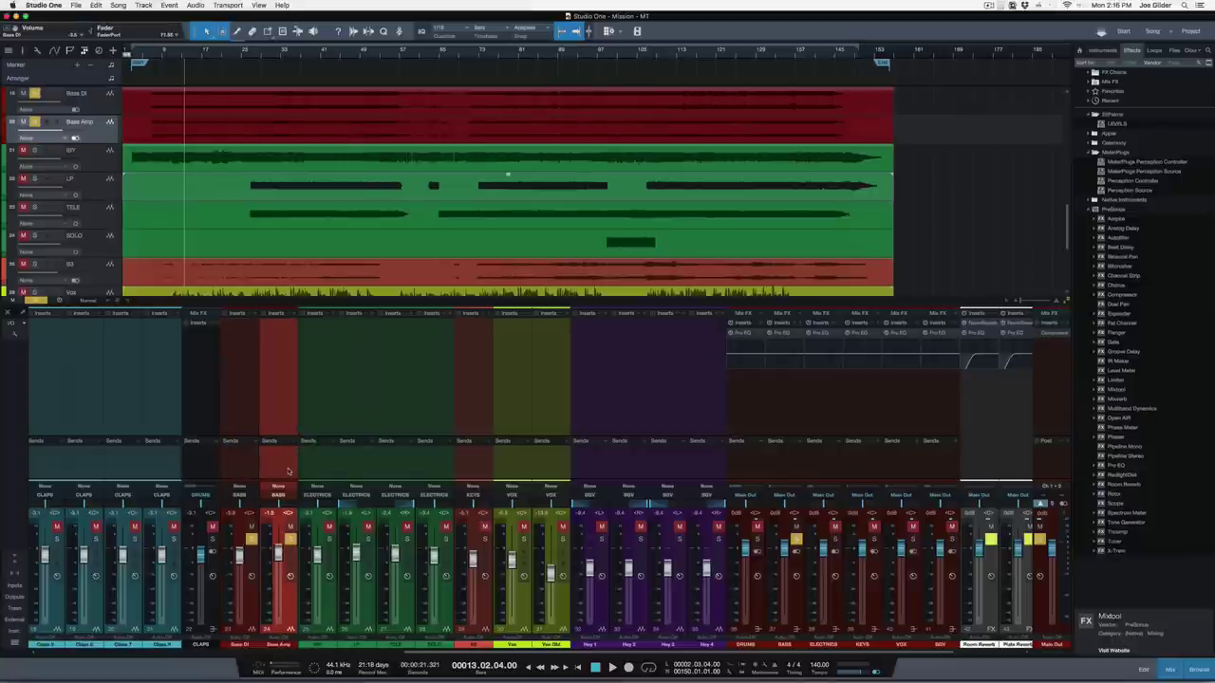
scroll(338, 137, up, 3)
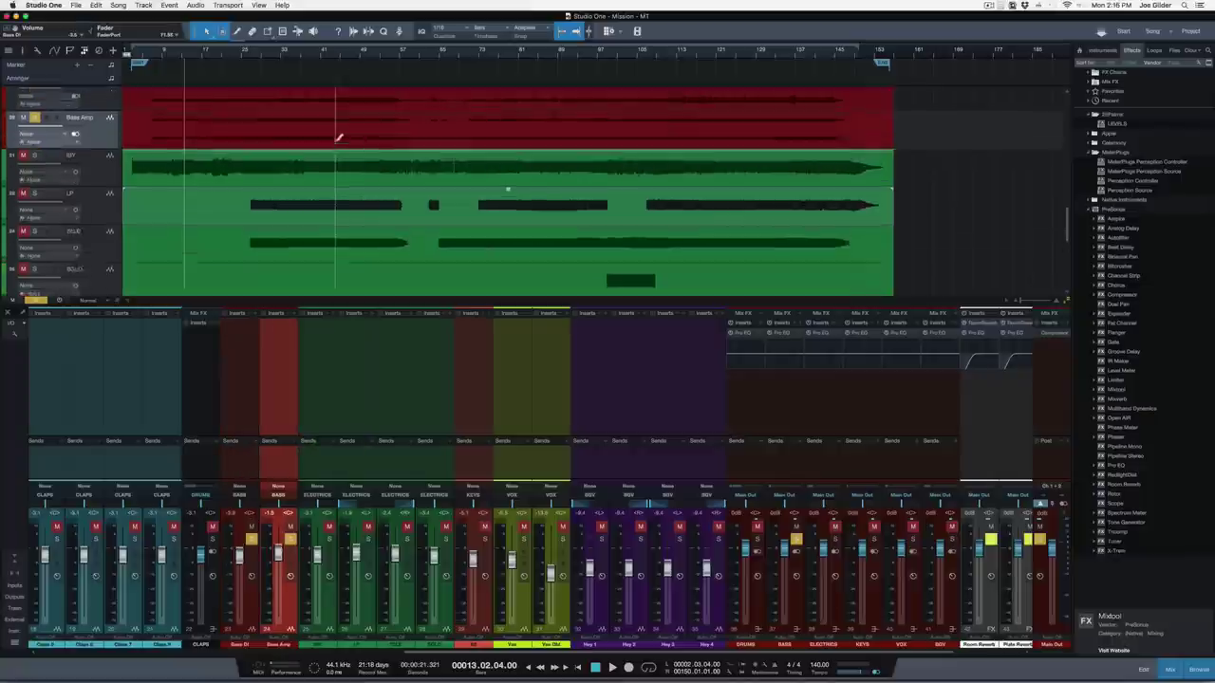
scroll(335, 144, down, 10)
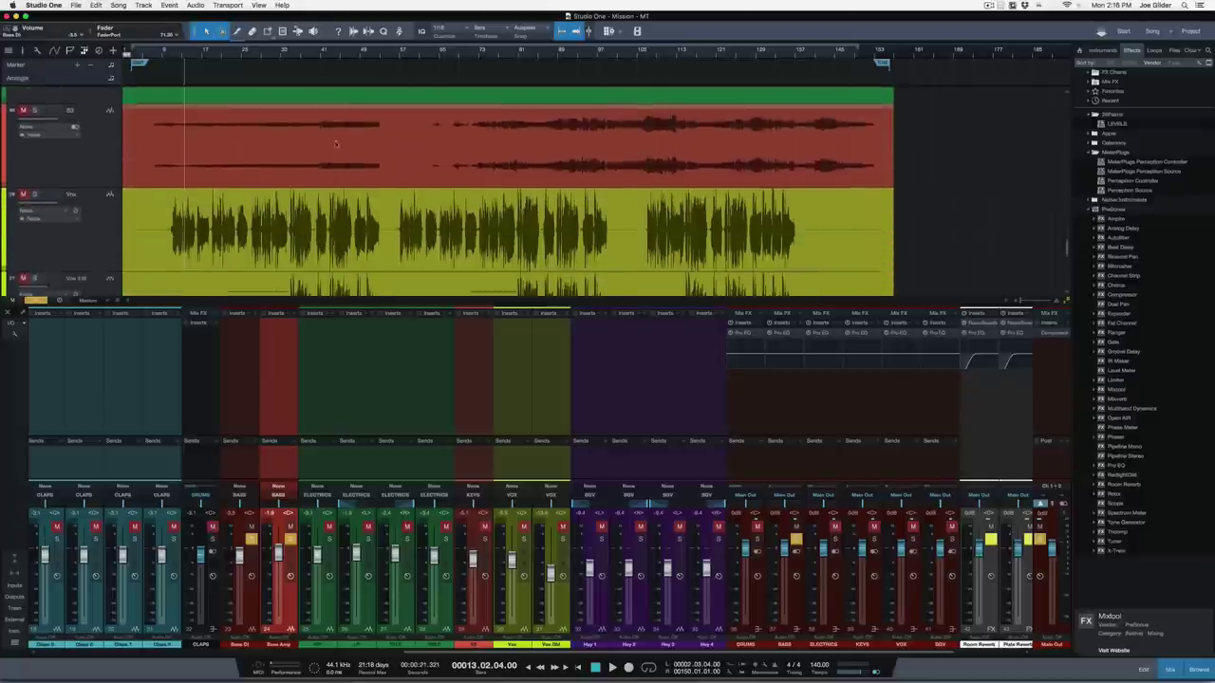
scroll(335, 145, up, 10)
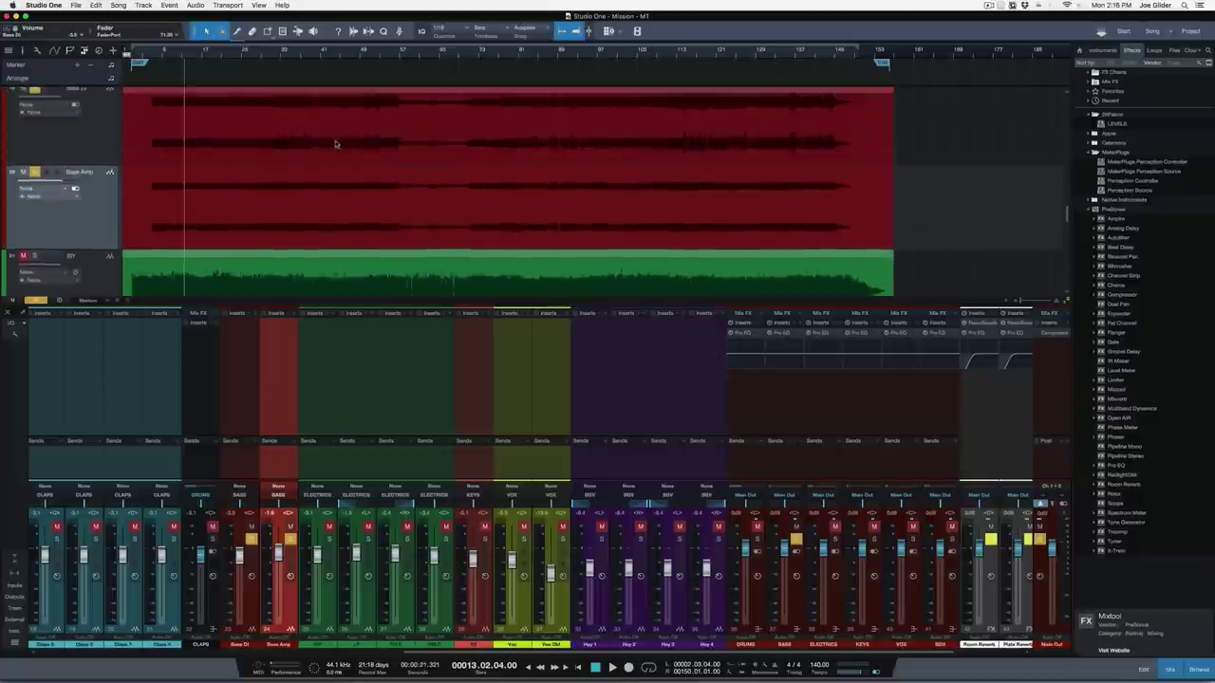
scroll(336, 145, up, 6)
scroll(336, 144, down, 1)
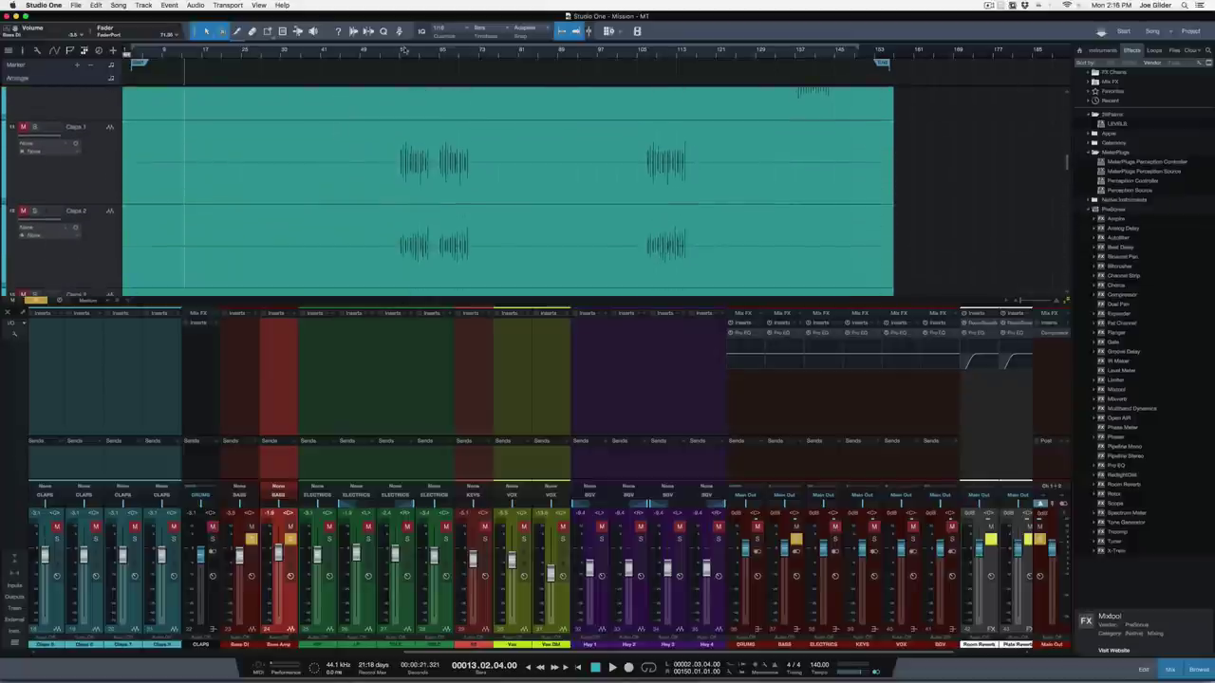
click(403, 49)
key(space)
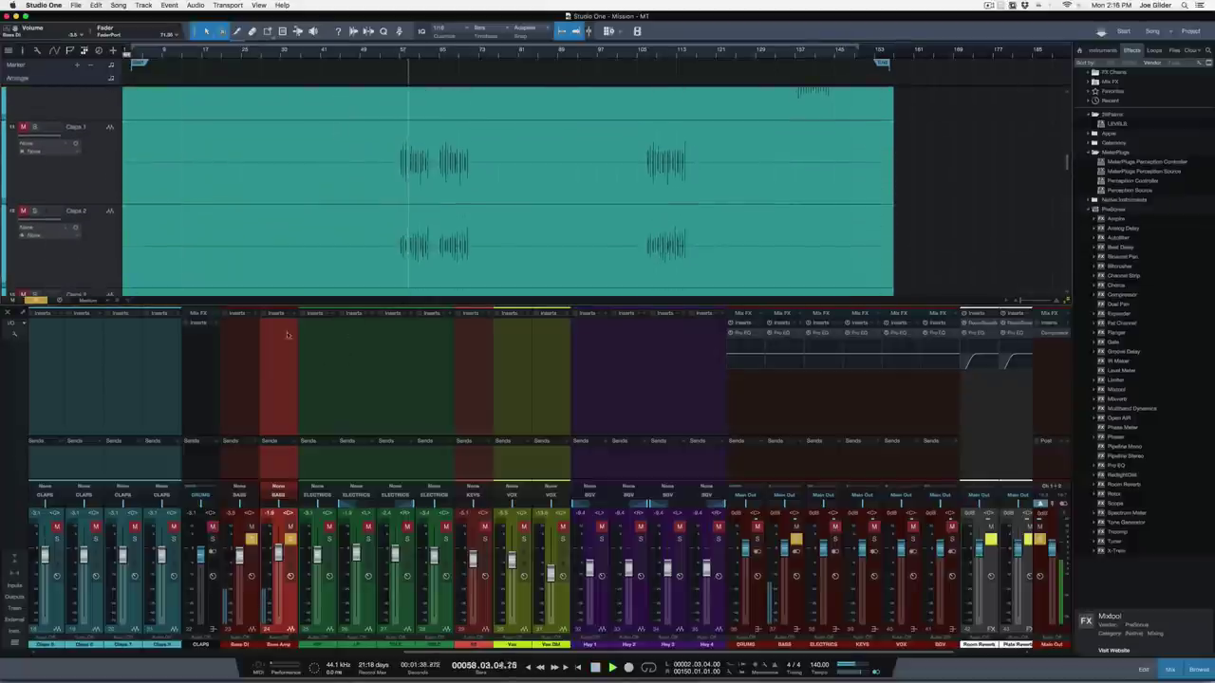
key(space)
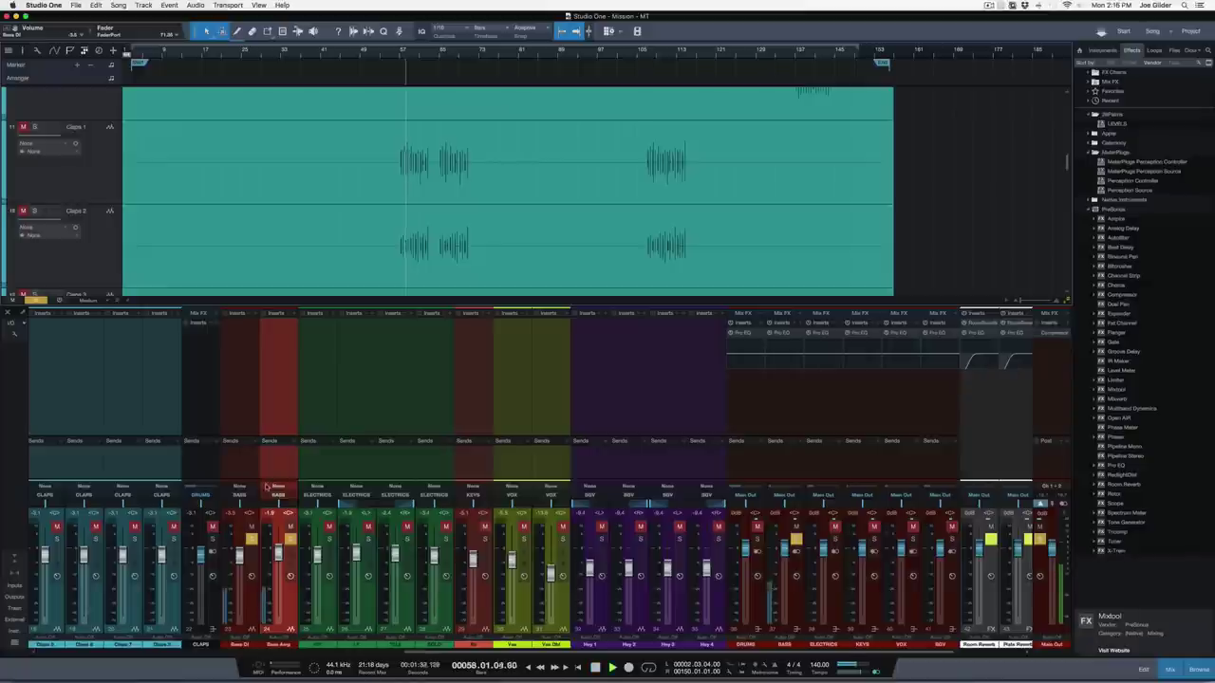
Unsolo the bass channels and reset the Bass DI and Bass Amp faders to 0 dB while the mix plays
key(s)
super+click(240, 559)
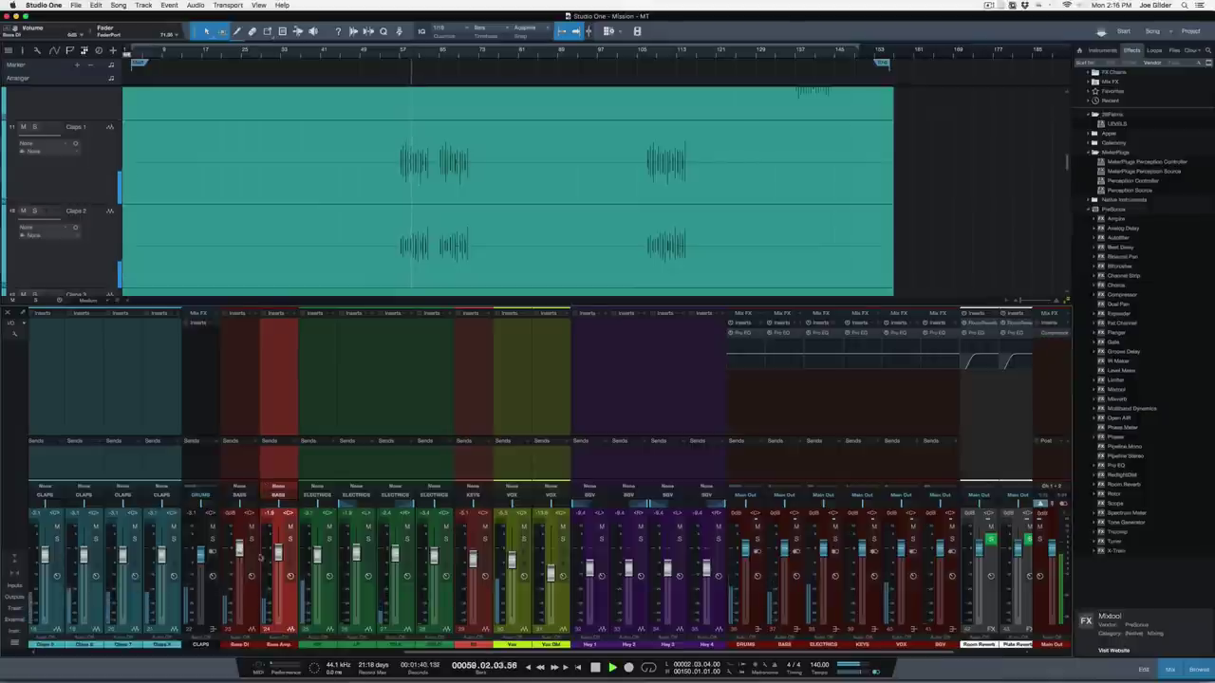
super+click(278, 553)
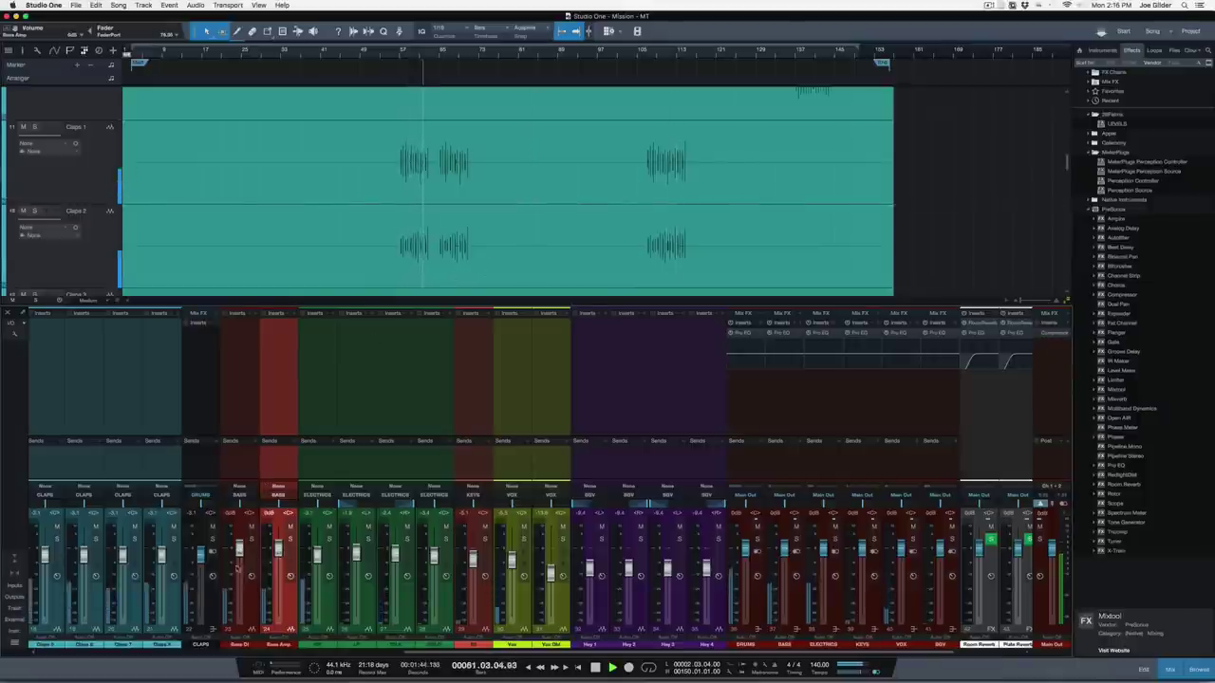
Solo the Bass Amp and Bass DI channels and raise the clip gain of the Bass Amp event
click(291, 539)
click(252, 540)
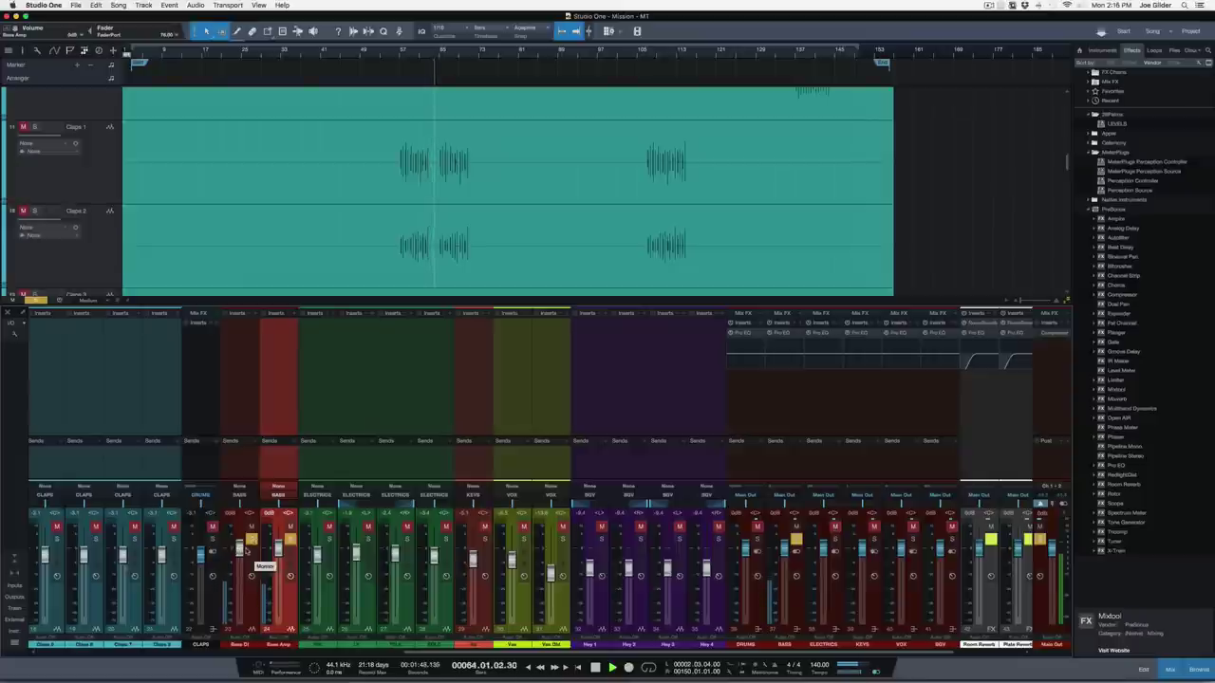
drag(245, 550, 242, 570)
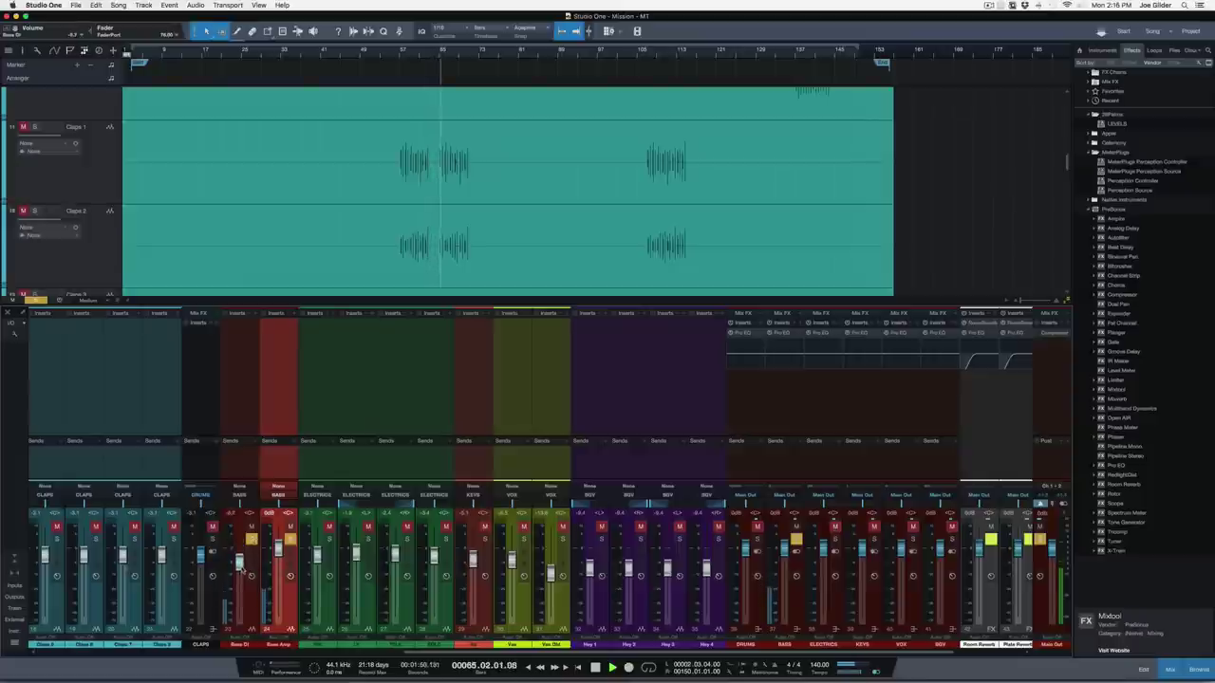
scroll(486, 202, down, 2)
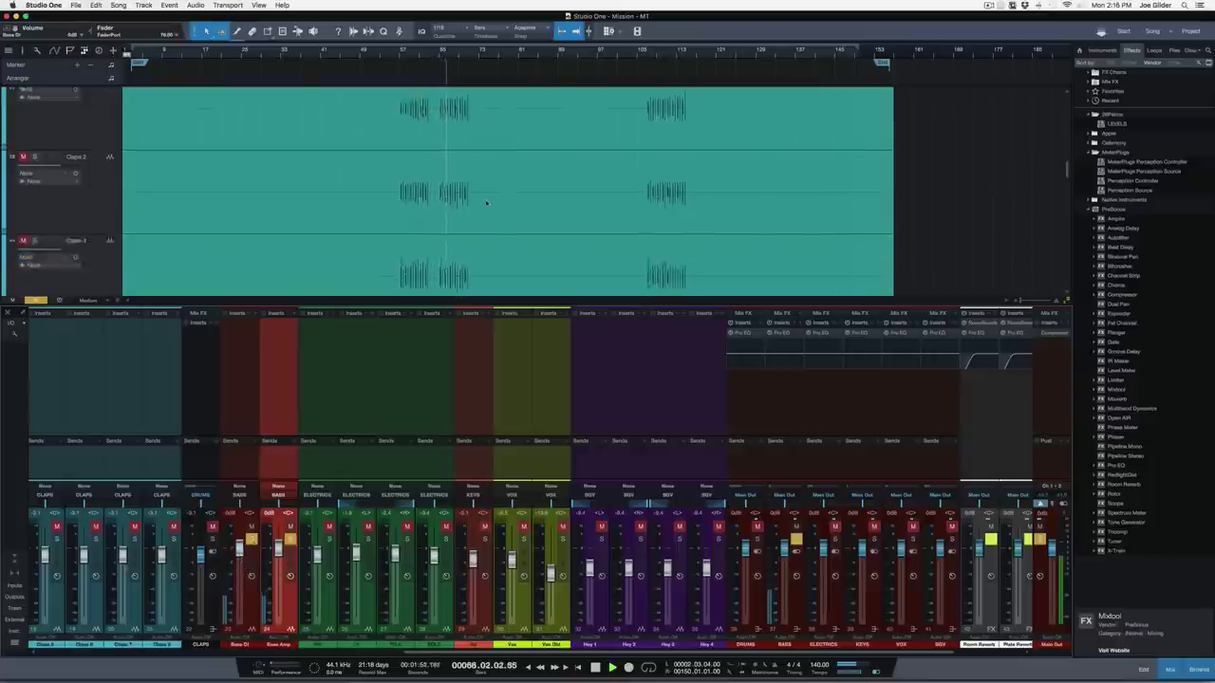
scroll(486, 203, down, 10)
click(468, 182)
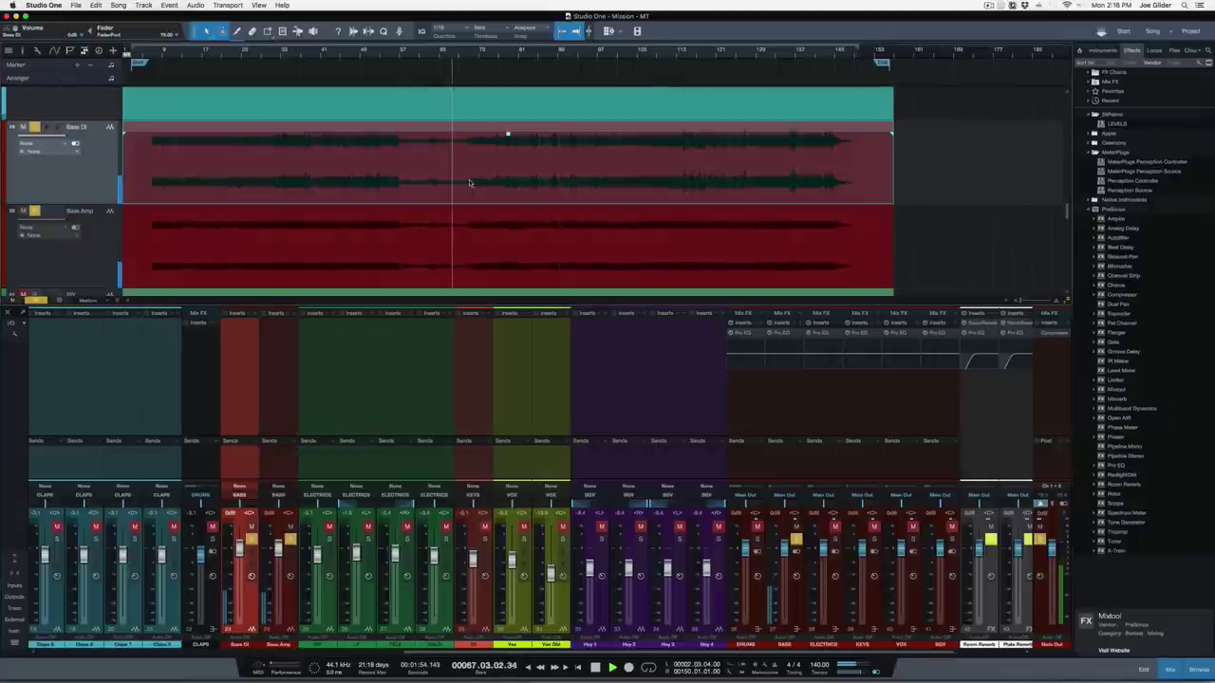
click(483, 263)
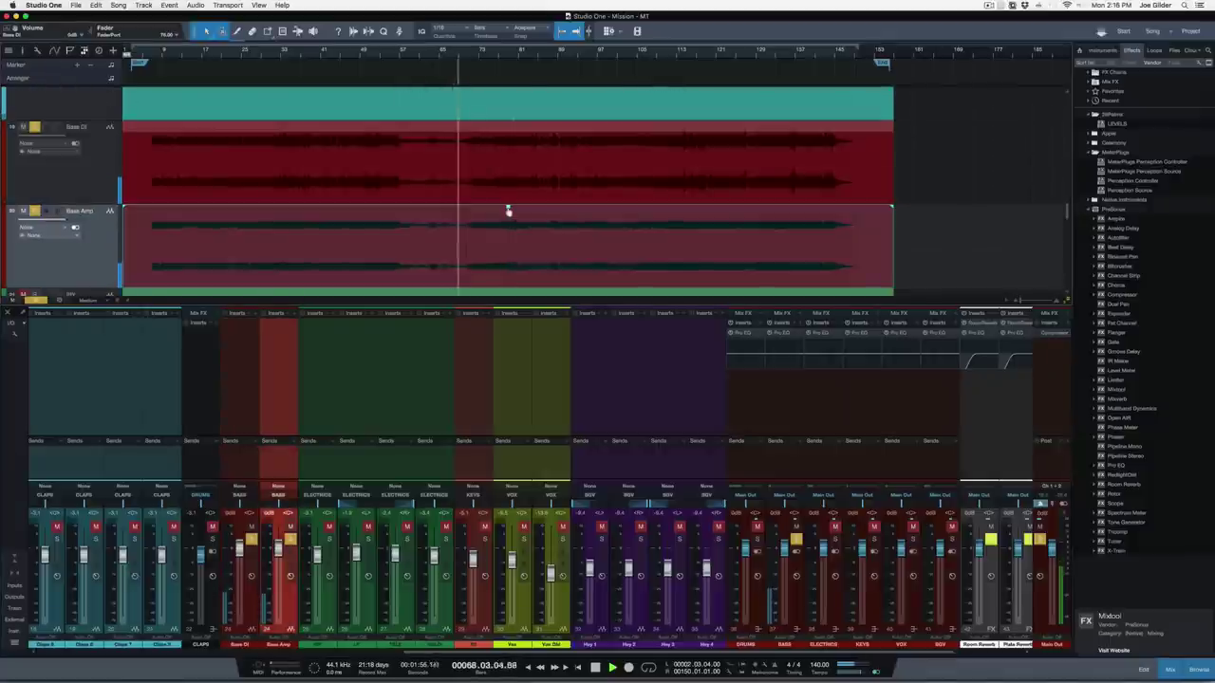
drag(508, 210, 508, 205)
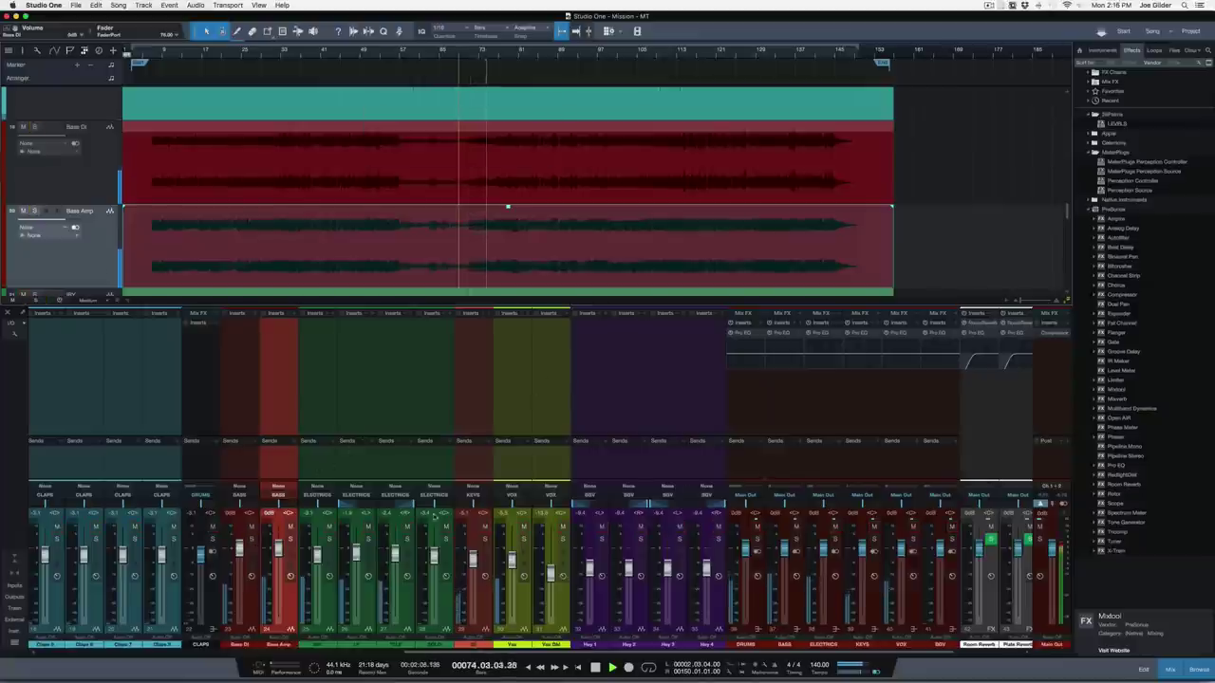
Lower the Bass DI and Bass Amp faders together and compare the mix with both bass channels muted and unmuted
click(239, 464)
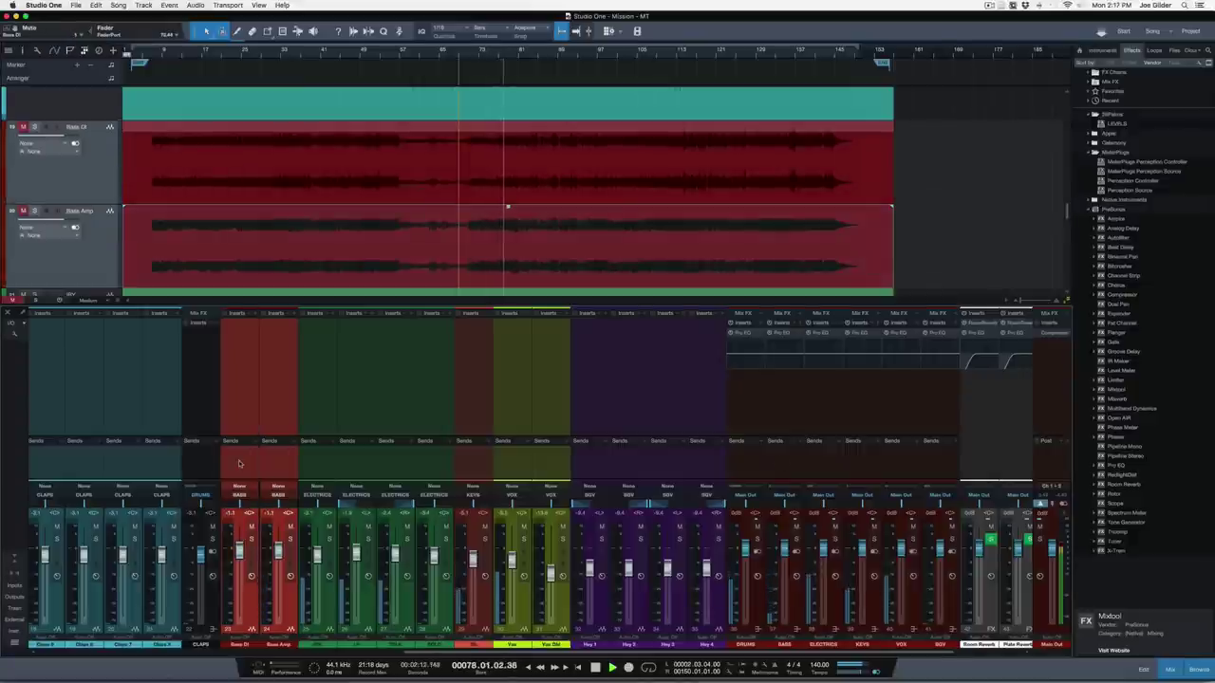
key(space)
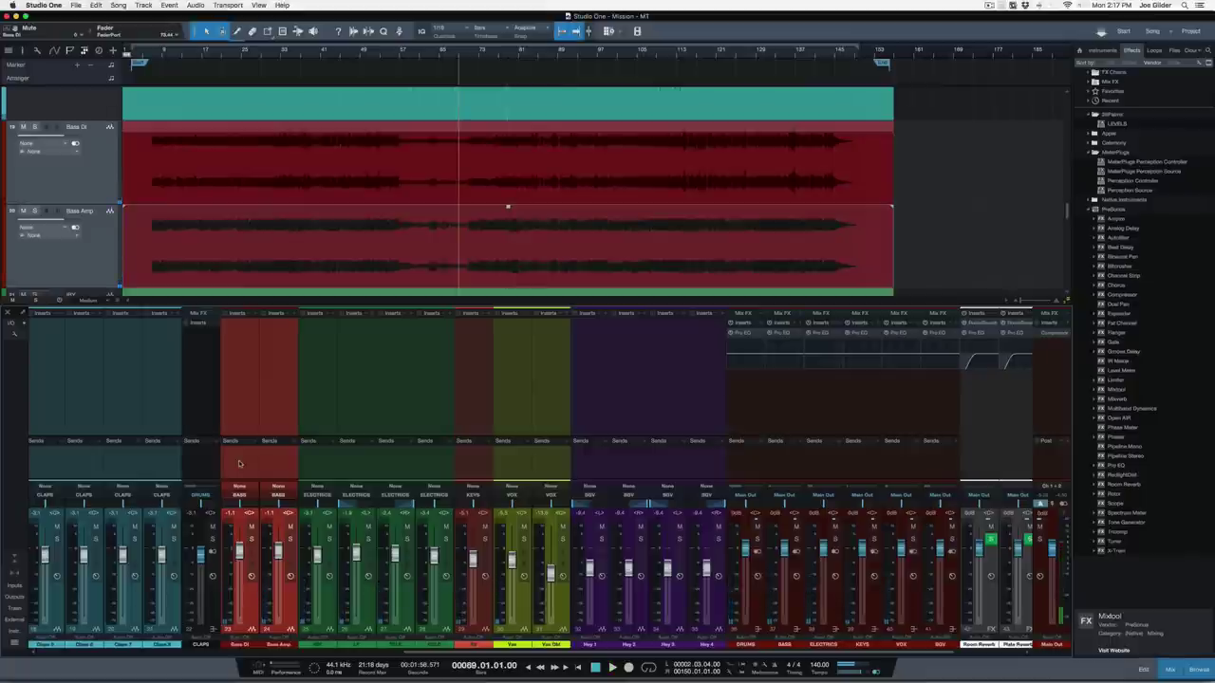
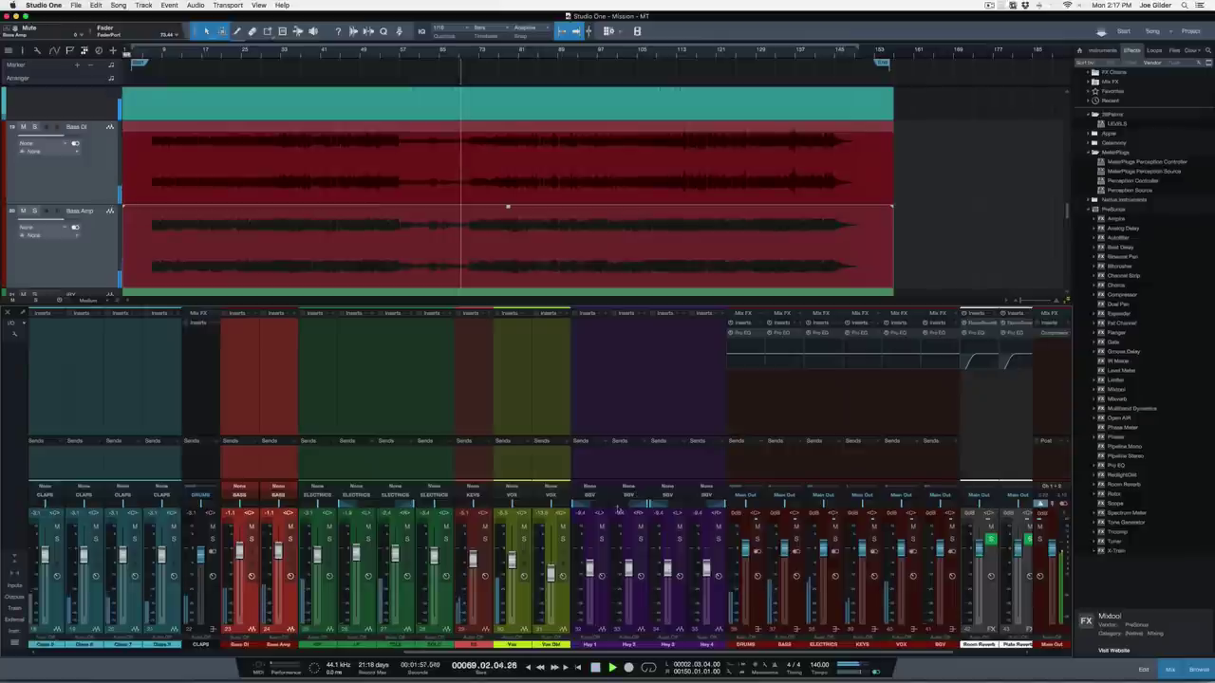
click(290, 532)
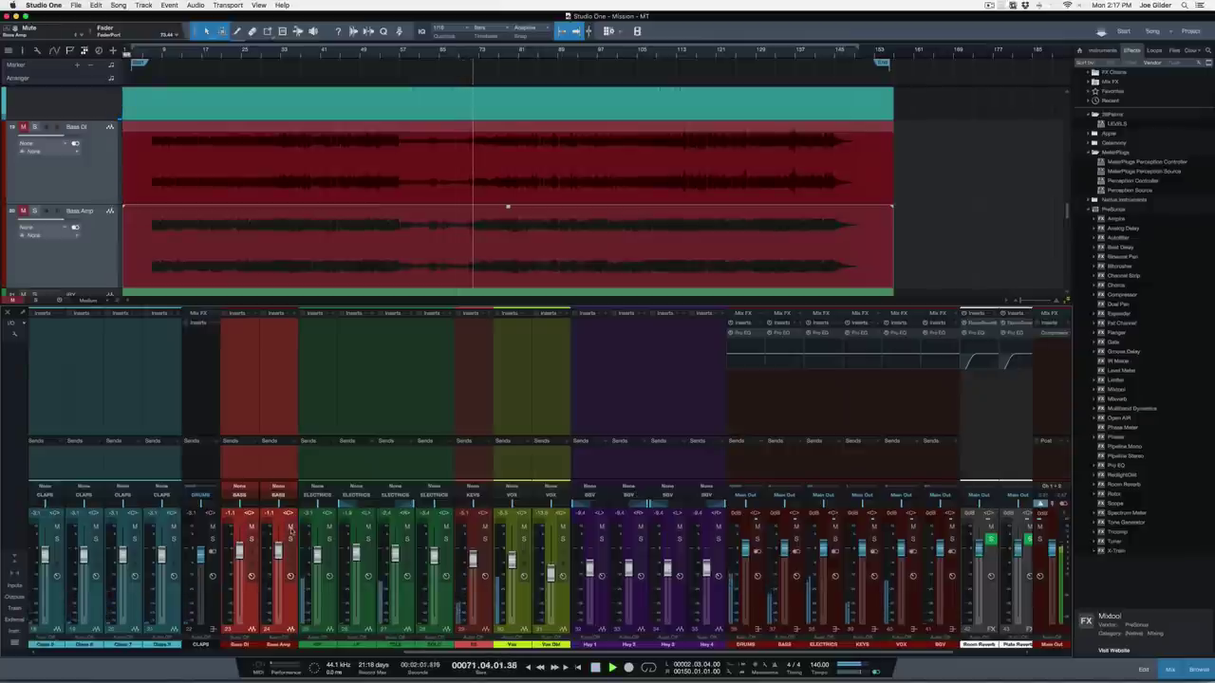
click(290, 532)
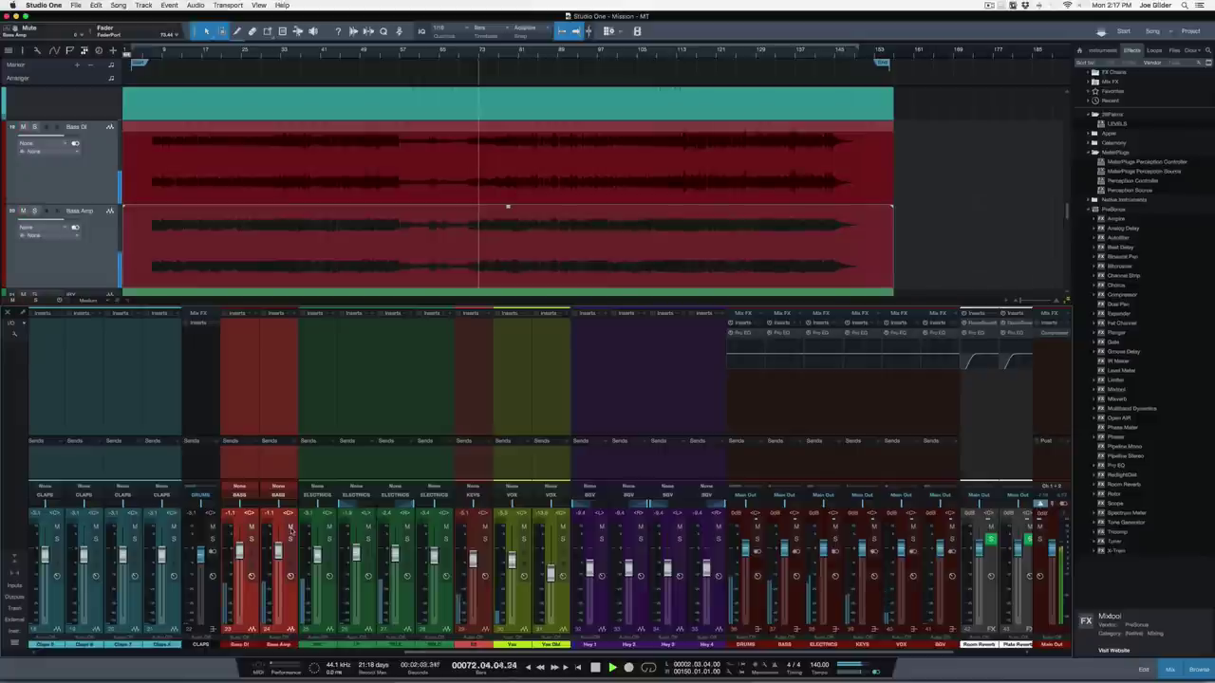
click(290, 532)
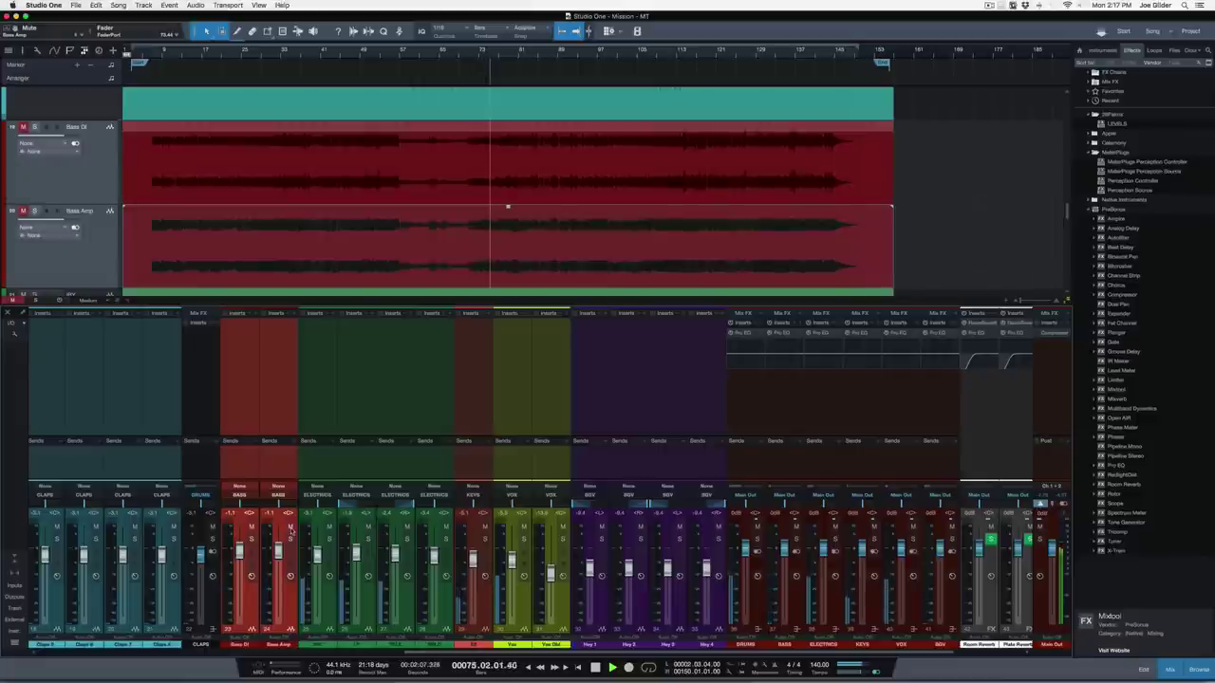
click(291, 531)
key(space)
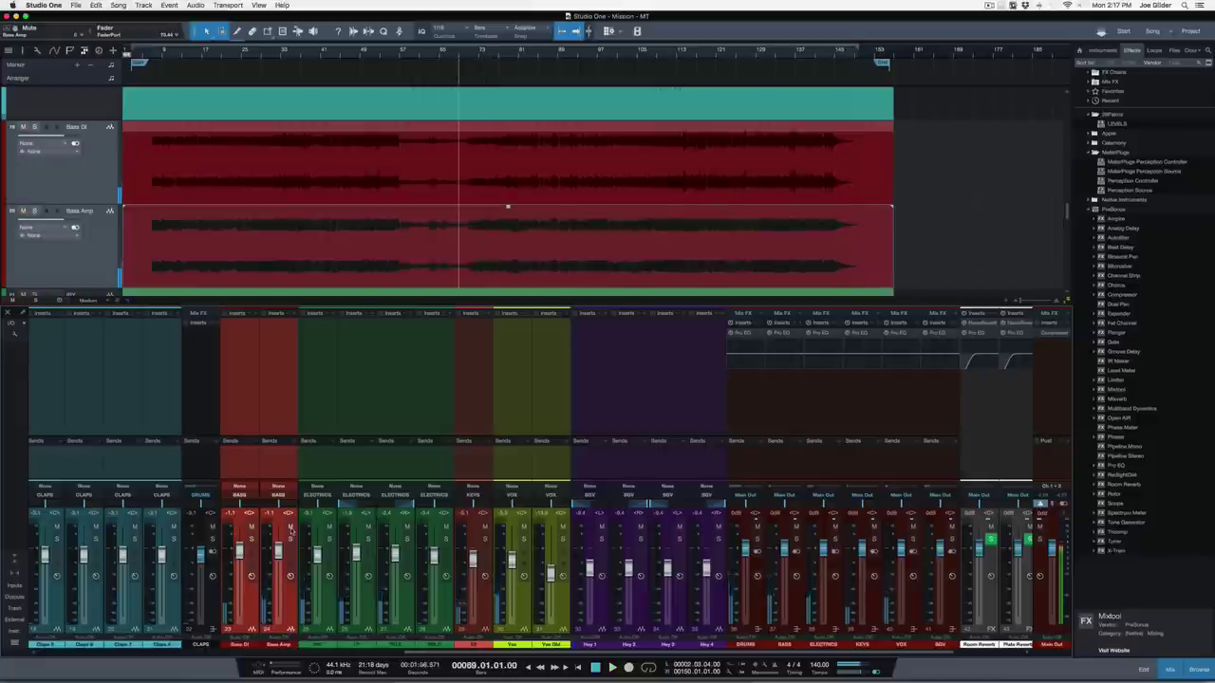
Lower the linked Bass Amp and Bass DI faders further and play the full mix from about bar 72
click(273, 466)
shift+click(243, 466)
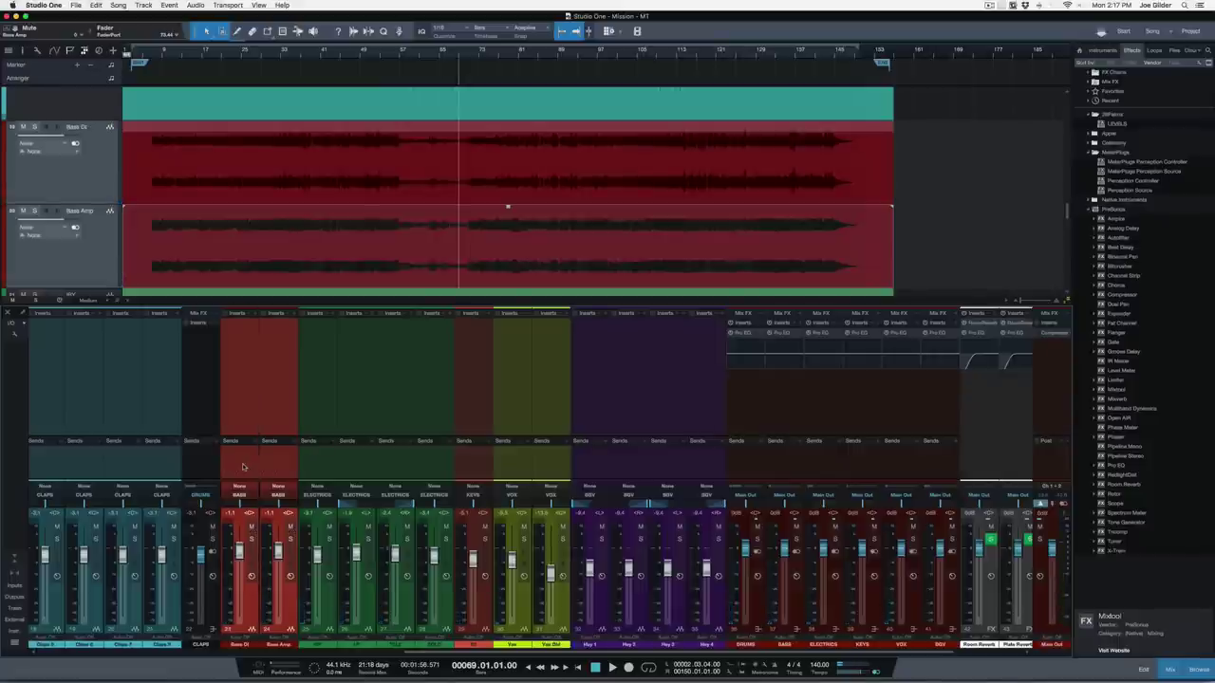
scroll(243, 466, down, 2)
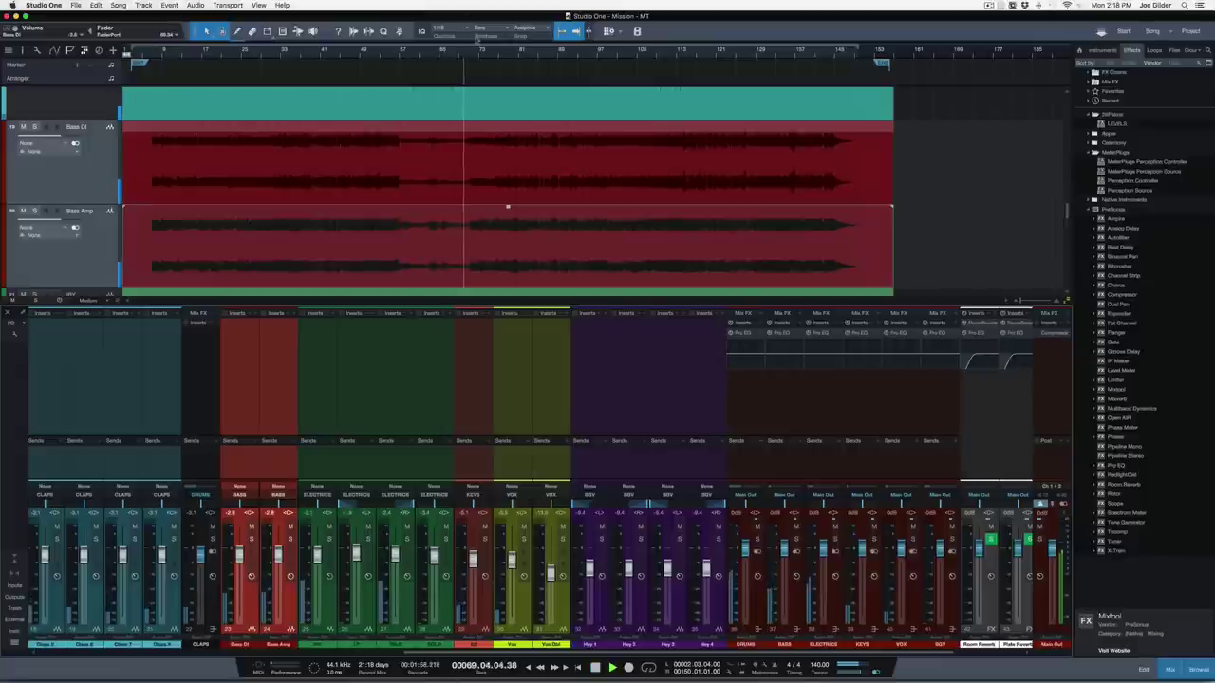
key(s)
click(481, 55)
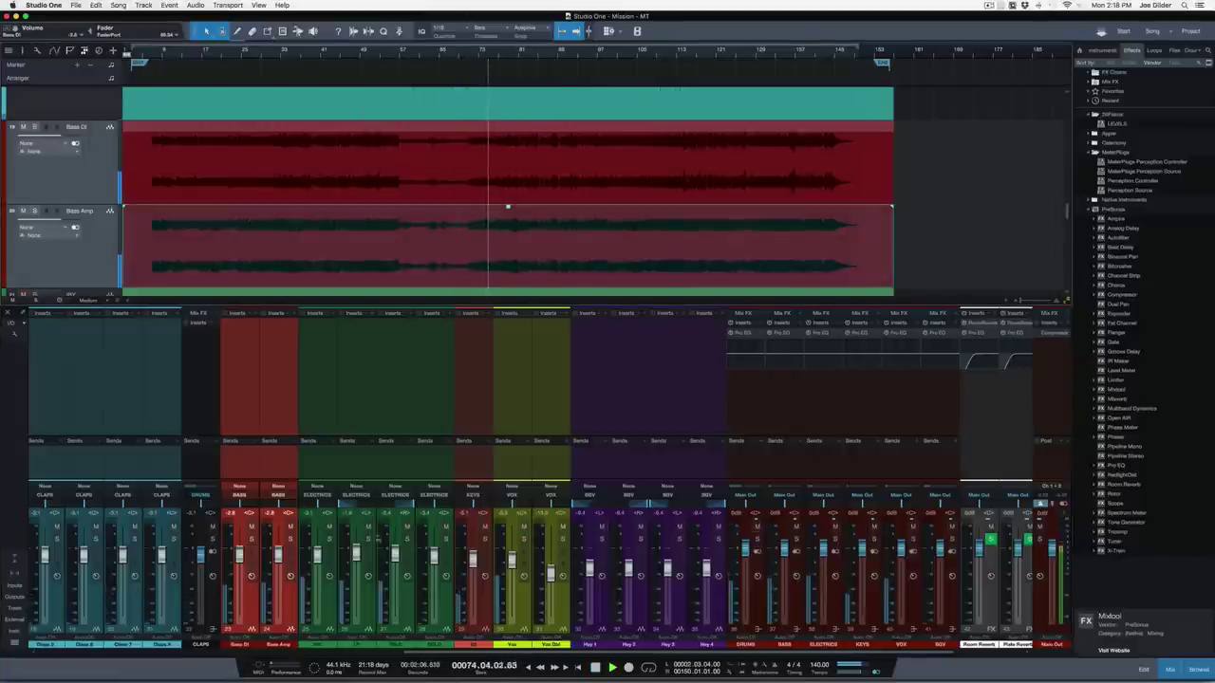
Fine-tune the first electric guitar, TELE, Vox Dbl, SOLO and B3 channel faders against the playing mix
drag(320, 554, 321, 554)
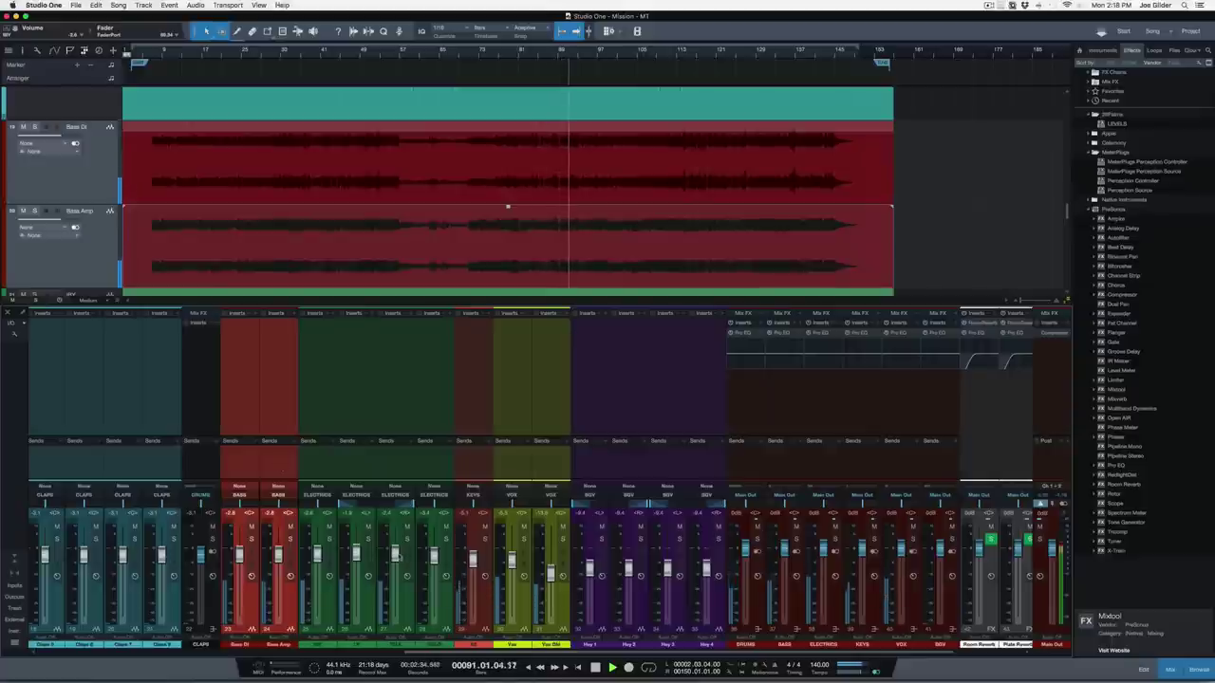
drag(395, 557, 395, 550)
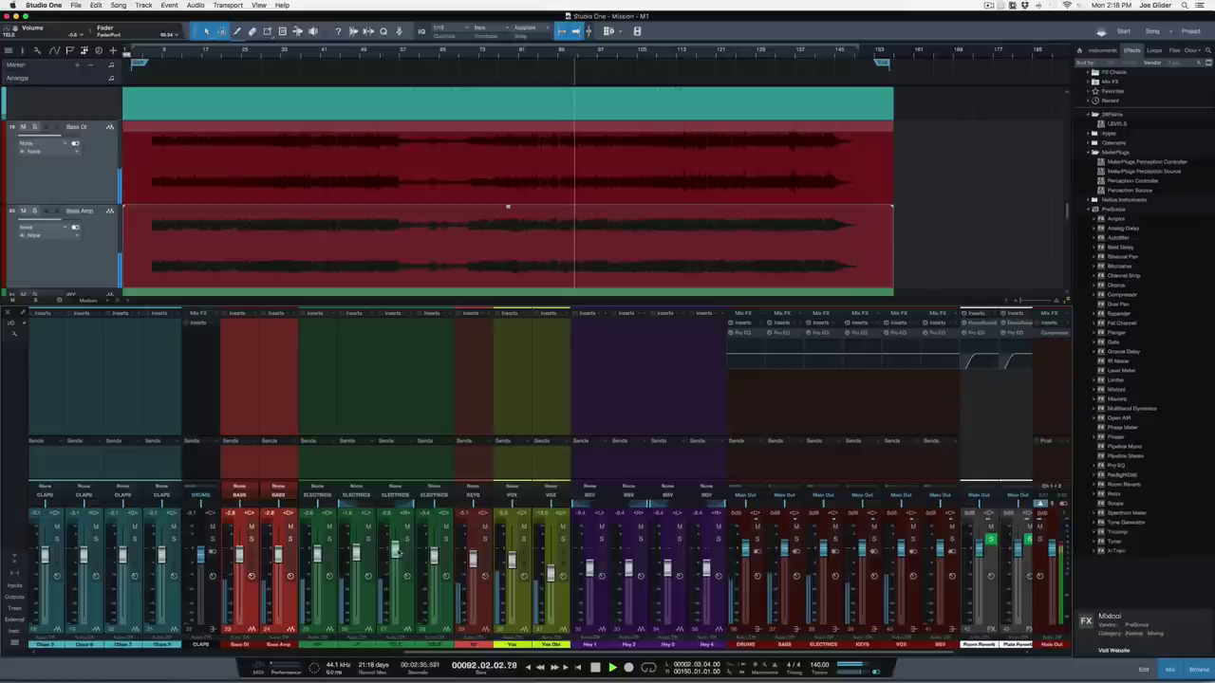
click(567, 463)
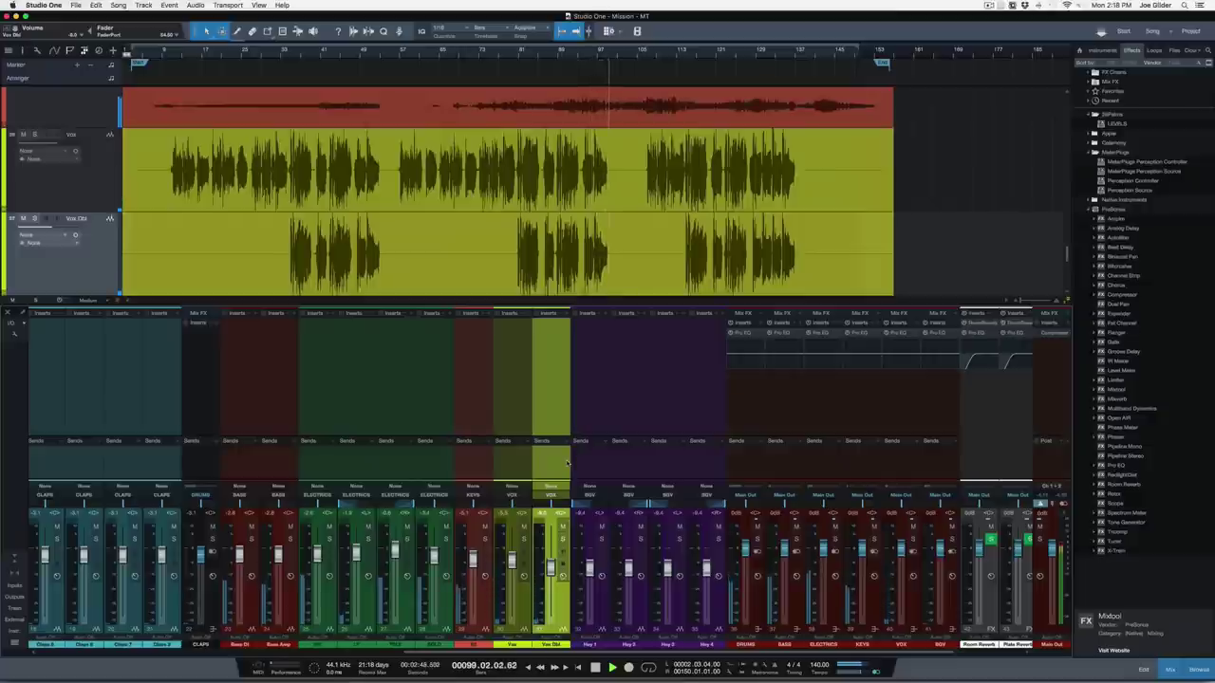
click(439, 464)
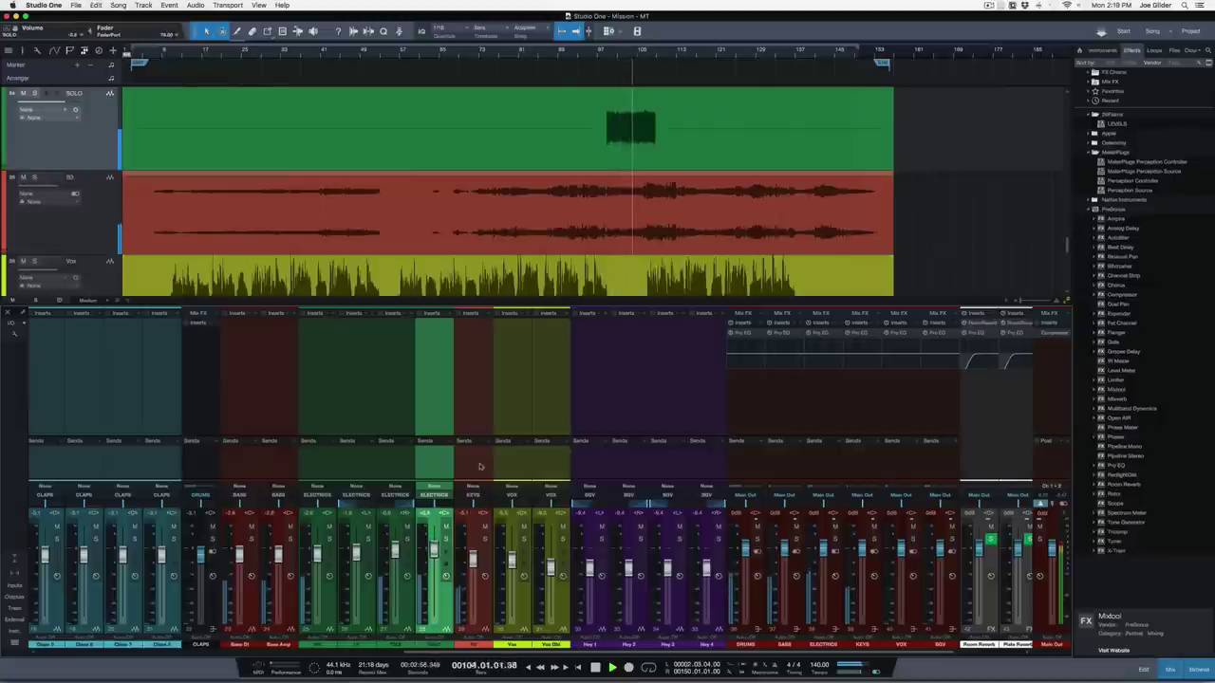
click(480, 466)
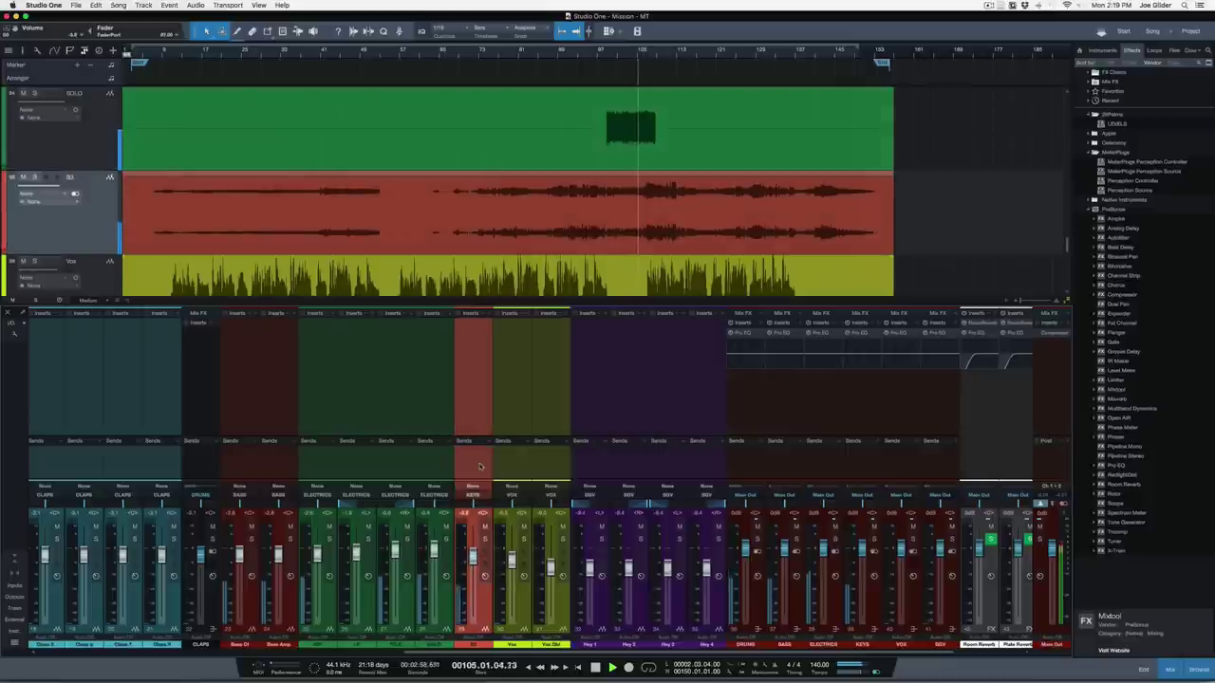
click(442, 463)
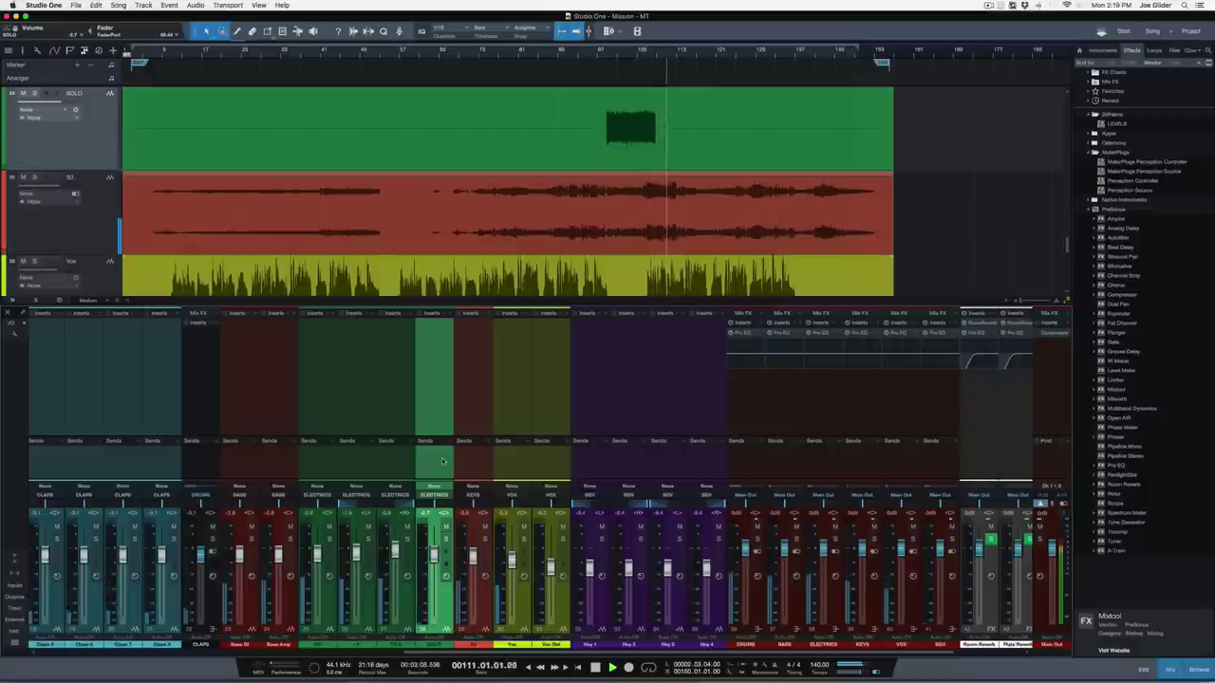
Solo the toms bus, play from about bar 110 and zoom in on the Rack Tom and Floor Tom tracks
scroll(441, 461, left, 10)
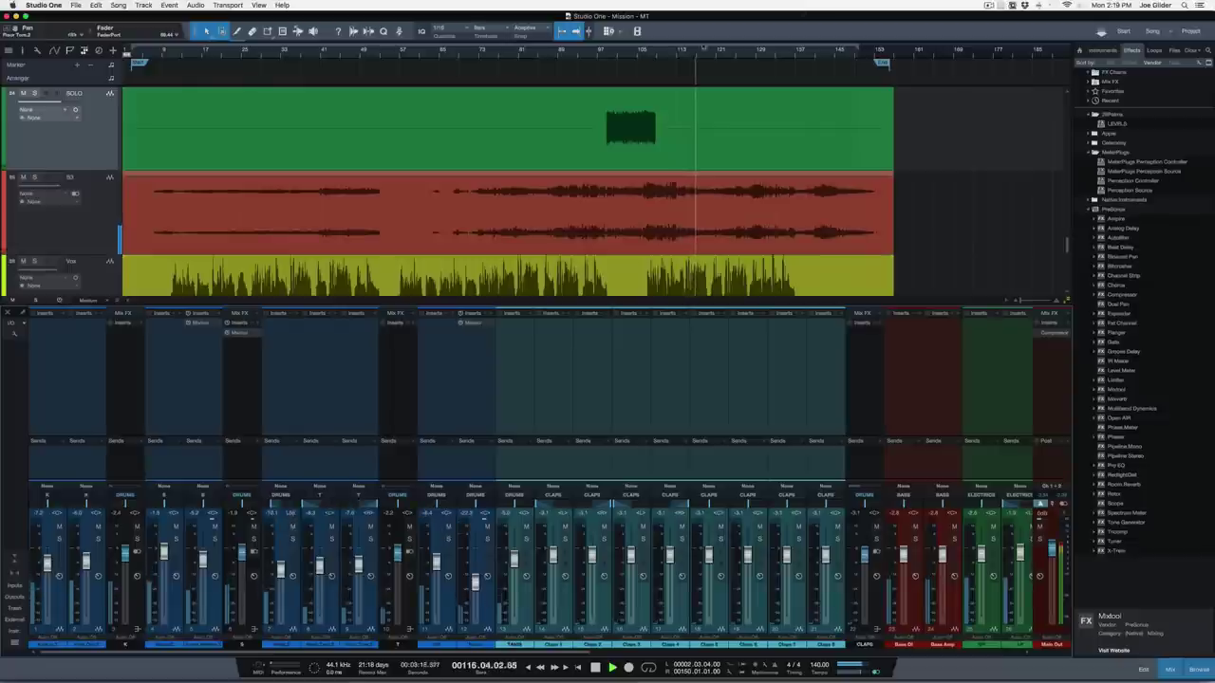
click(660, 60)
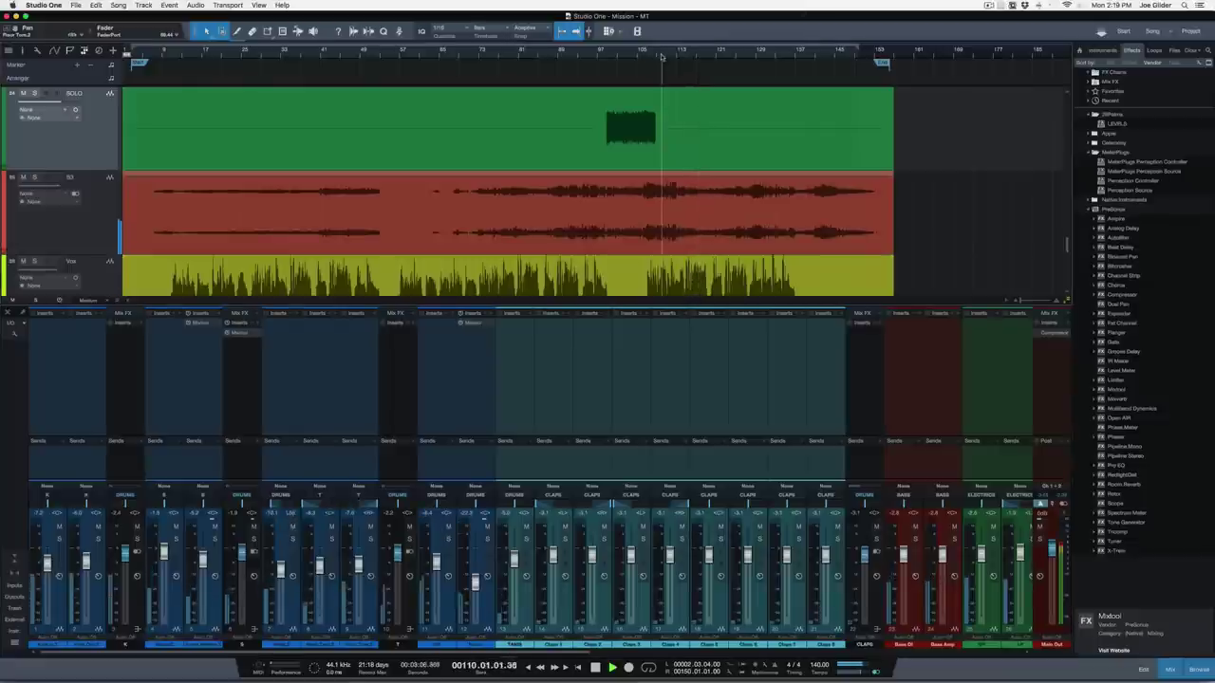
click(400, 456)
key(s)
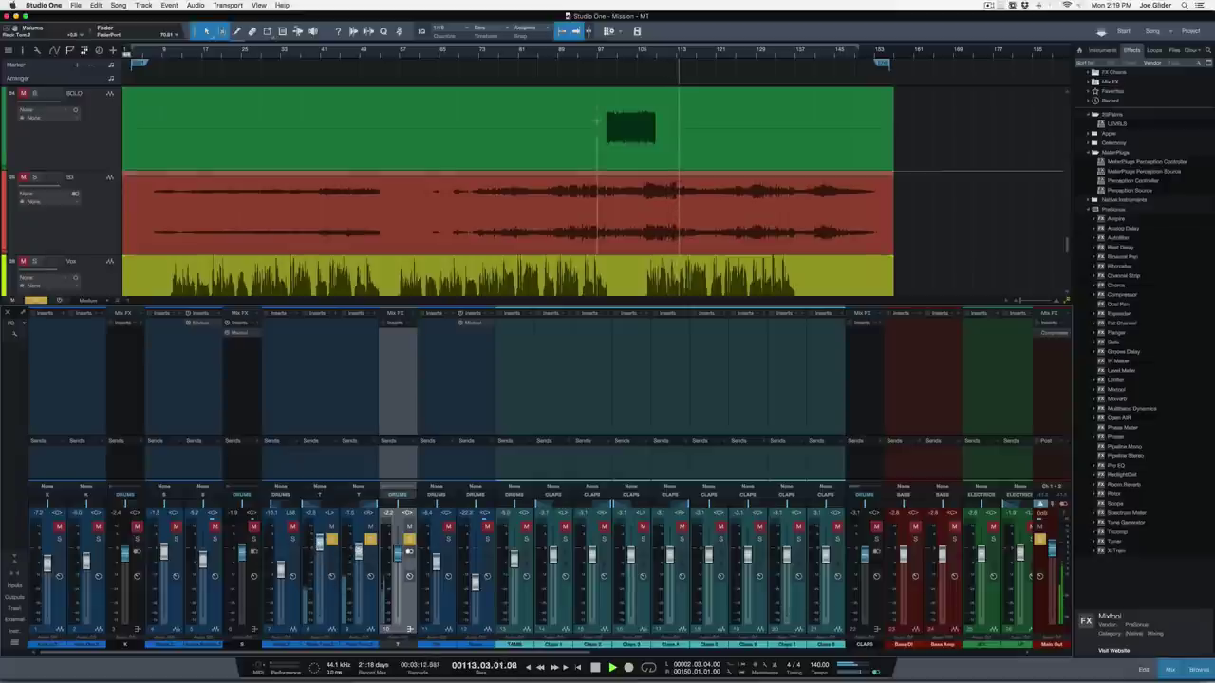
scroll(508, 199, down, 6)
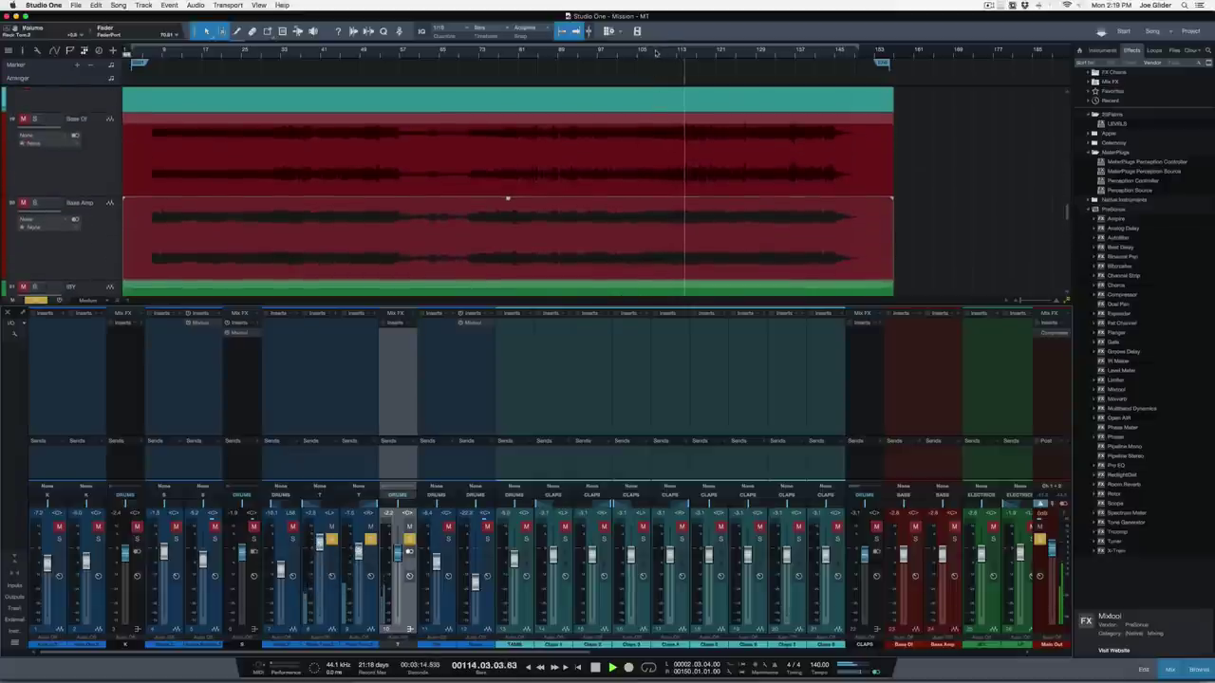
scroll(654, 177, up, 6)
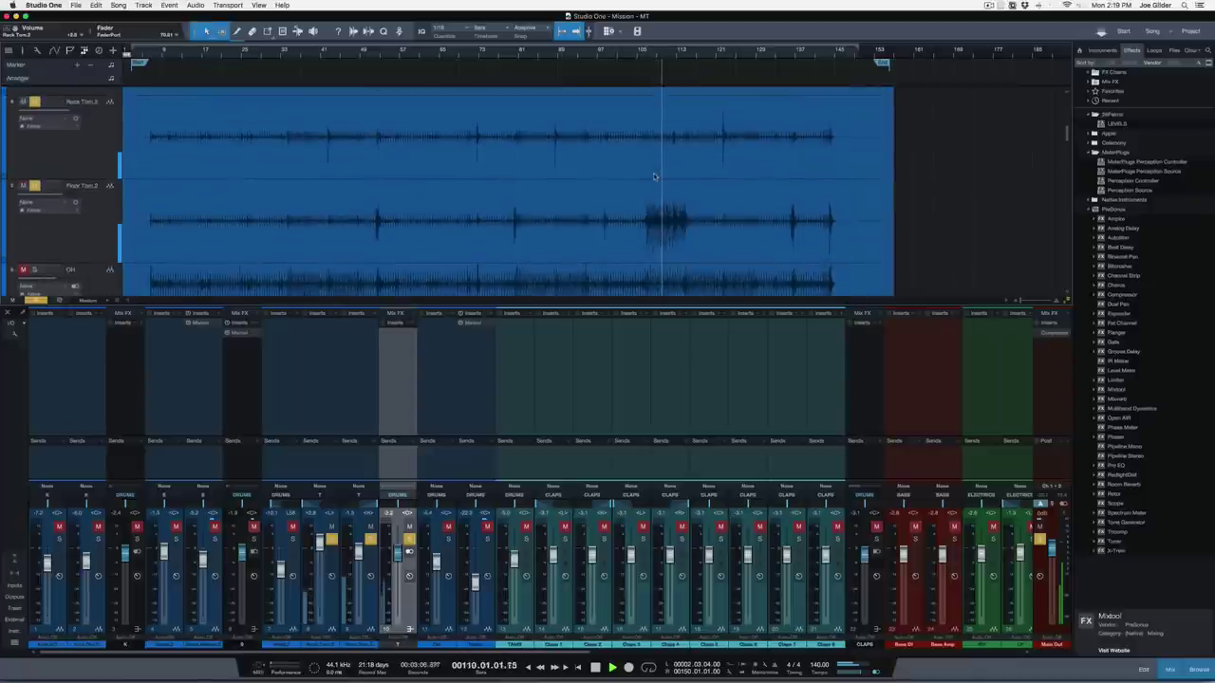
scroll(654, 177, down, 2)
scroll(654, 177, up, 2)
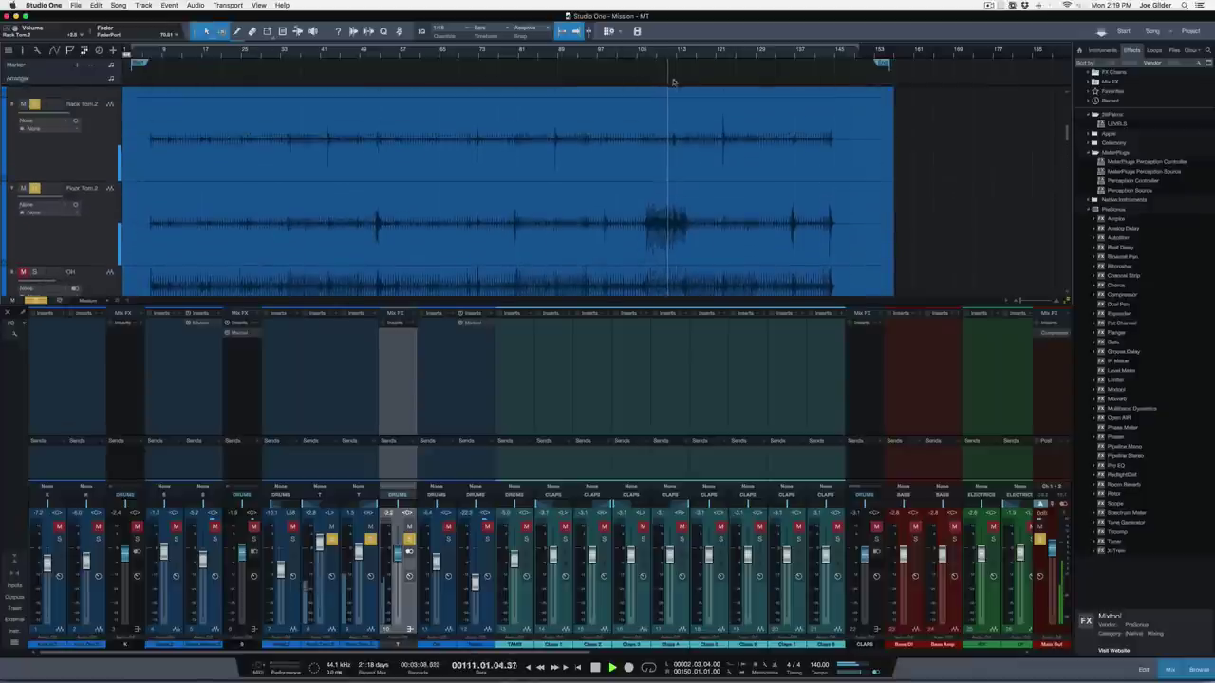
drag(675, 54, 672, 75)
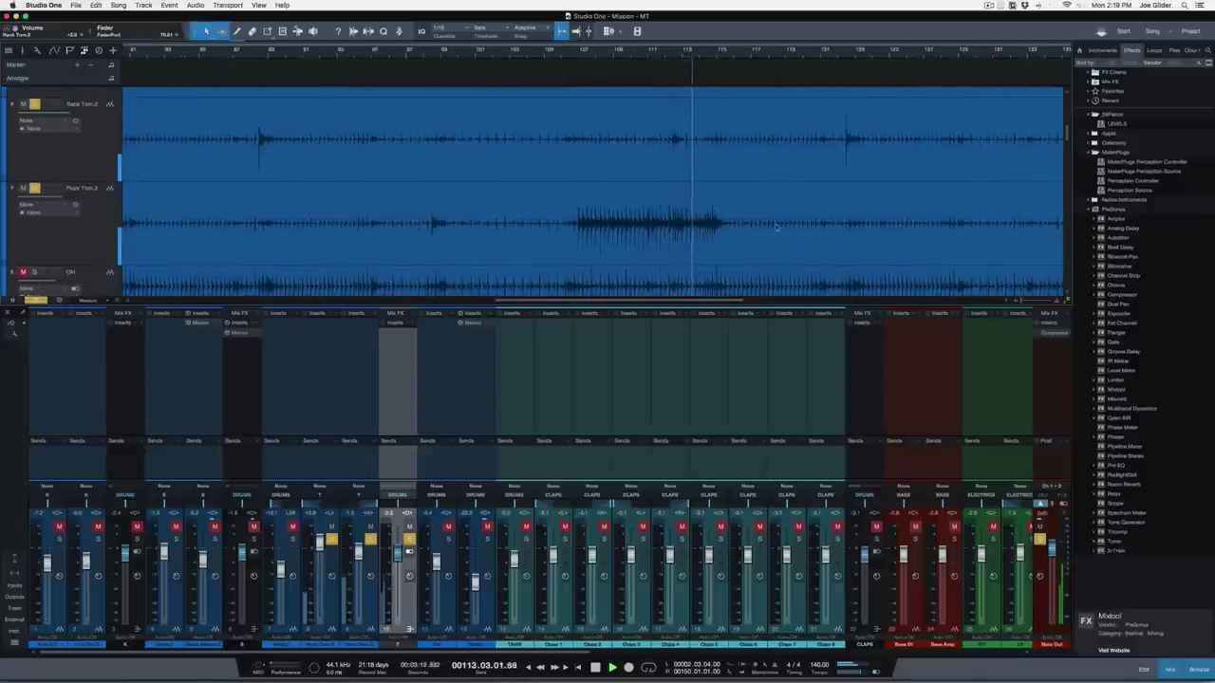
Set the Rack Tom and Floor Tom channel faders to 0 dB while replaying the tom section from about bar 106
click(849, 58)
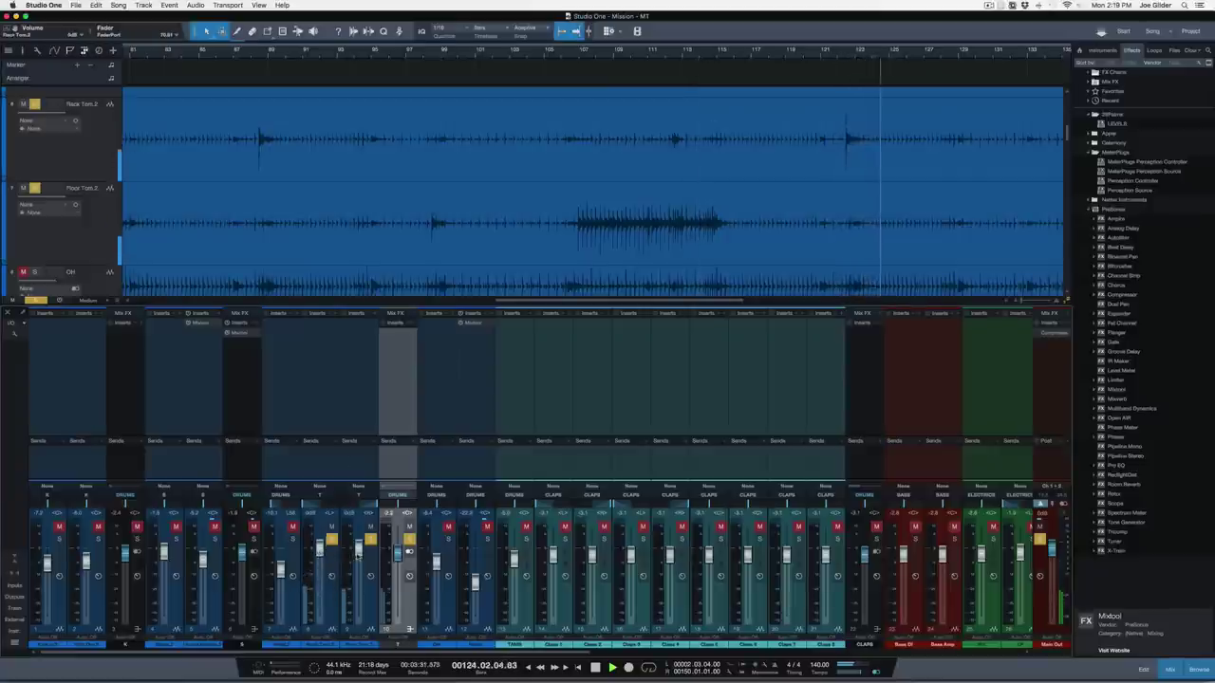
click(568, 56)
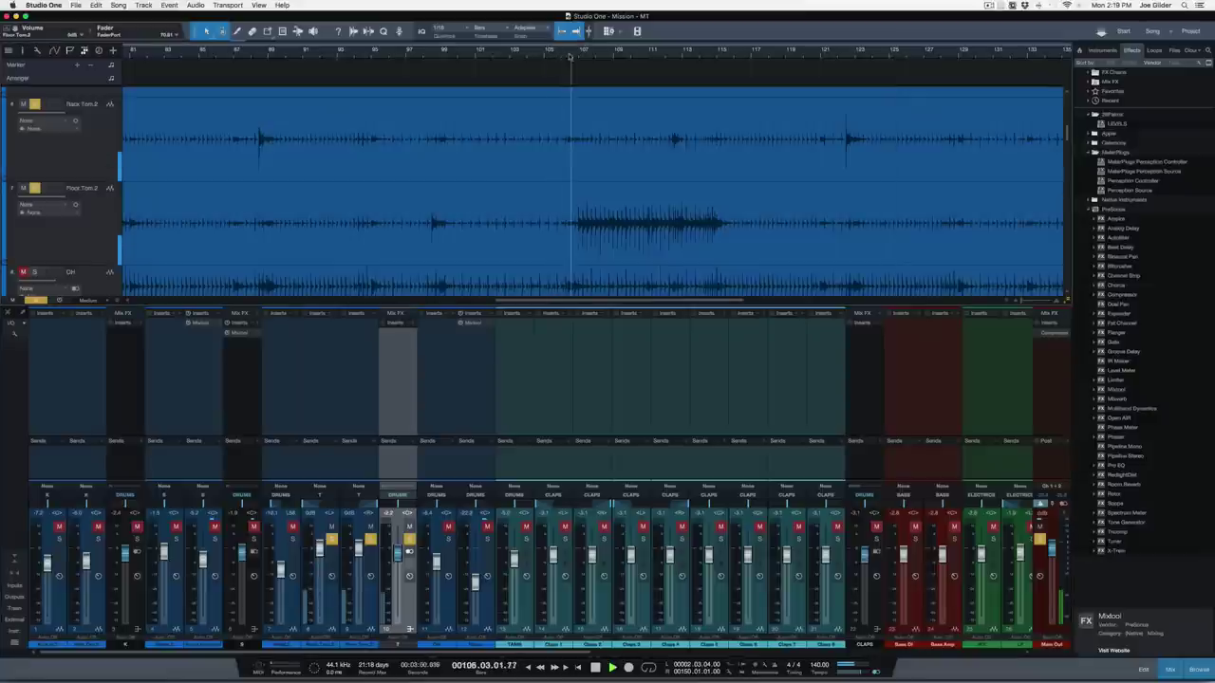
click(370, 459)
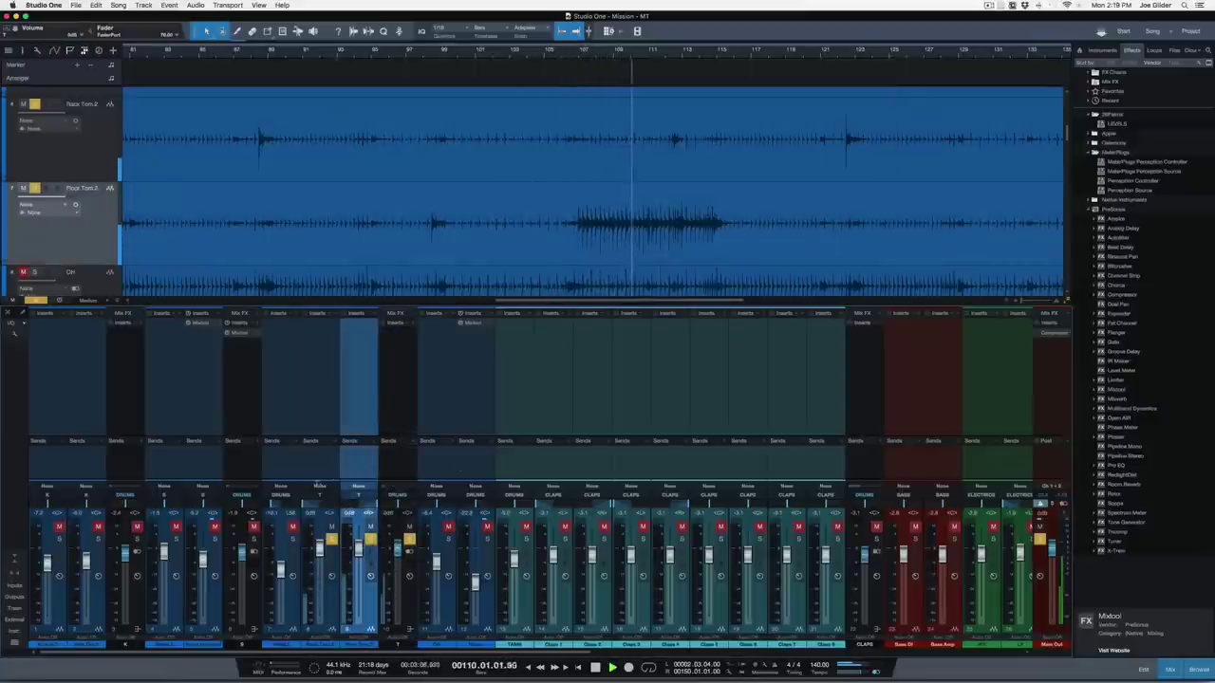
click(323, 477)
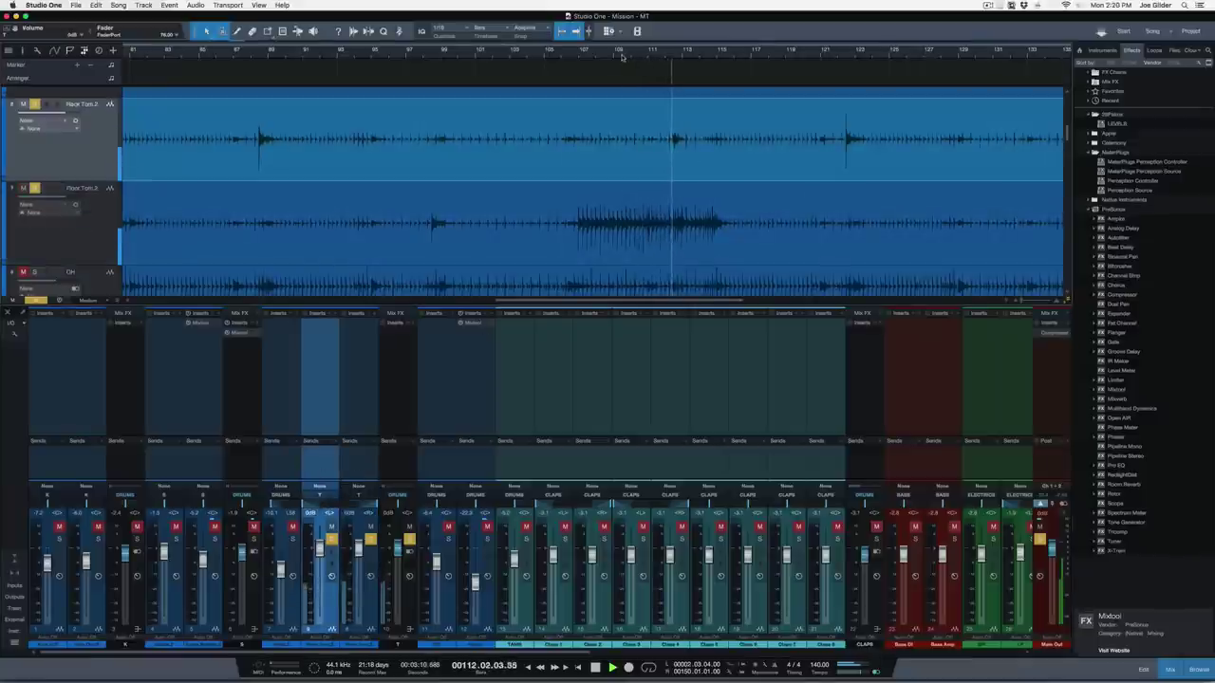
Raise the clip gain of the Rack Tom event, auditioning its hits with the toms soloed and with the solos cleared
key(w)
key(space)
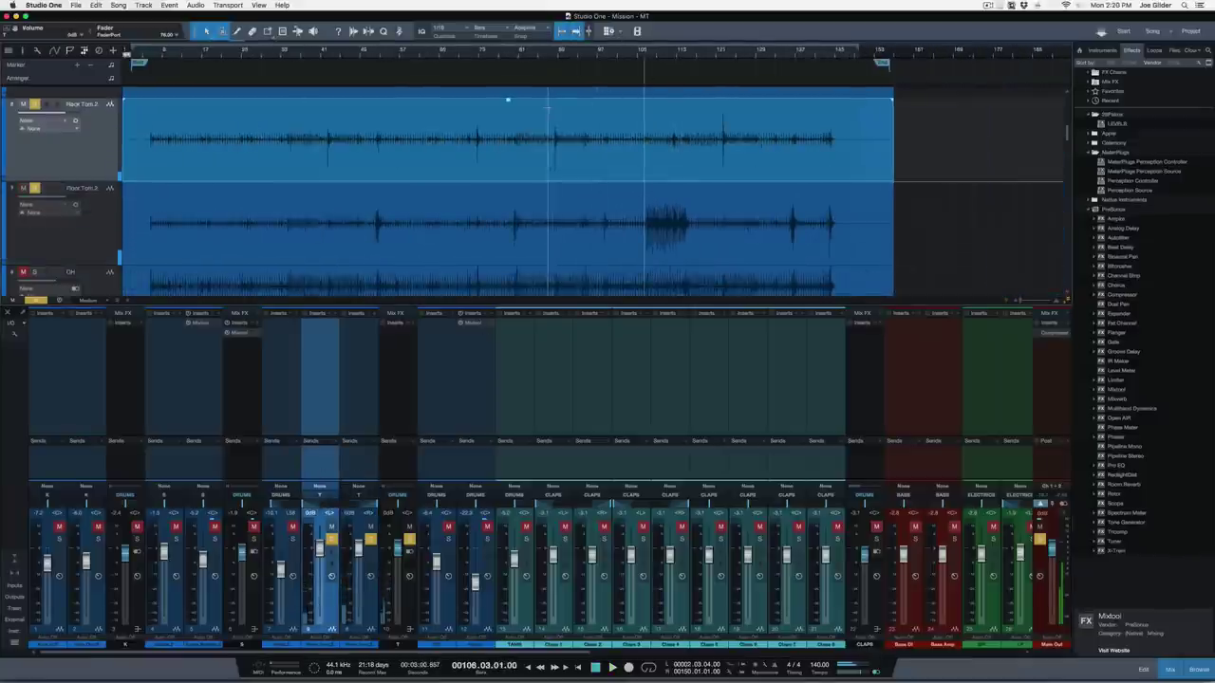
key(space)
drag(508, 100, 508, 103)
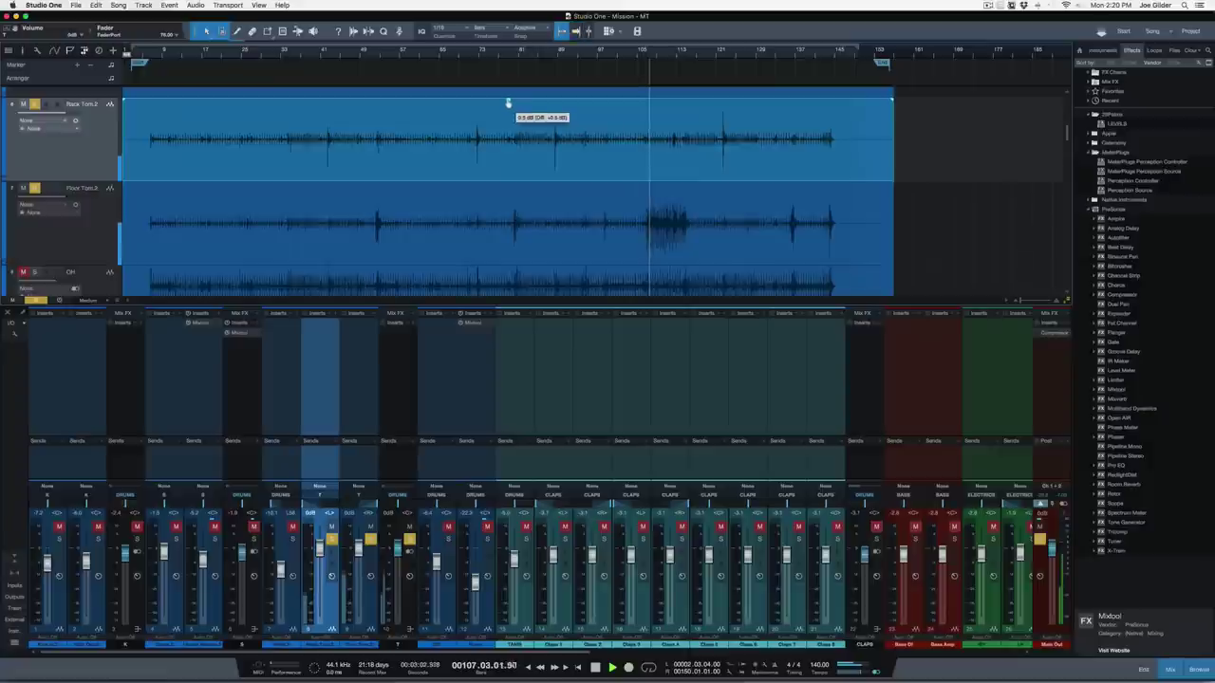
click(671, 59)
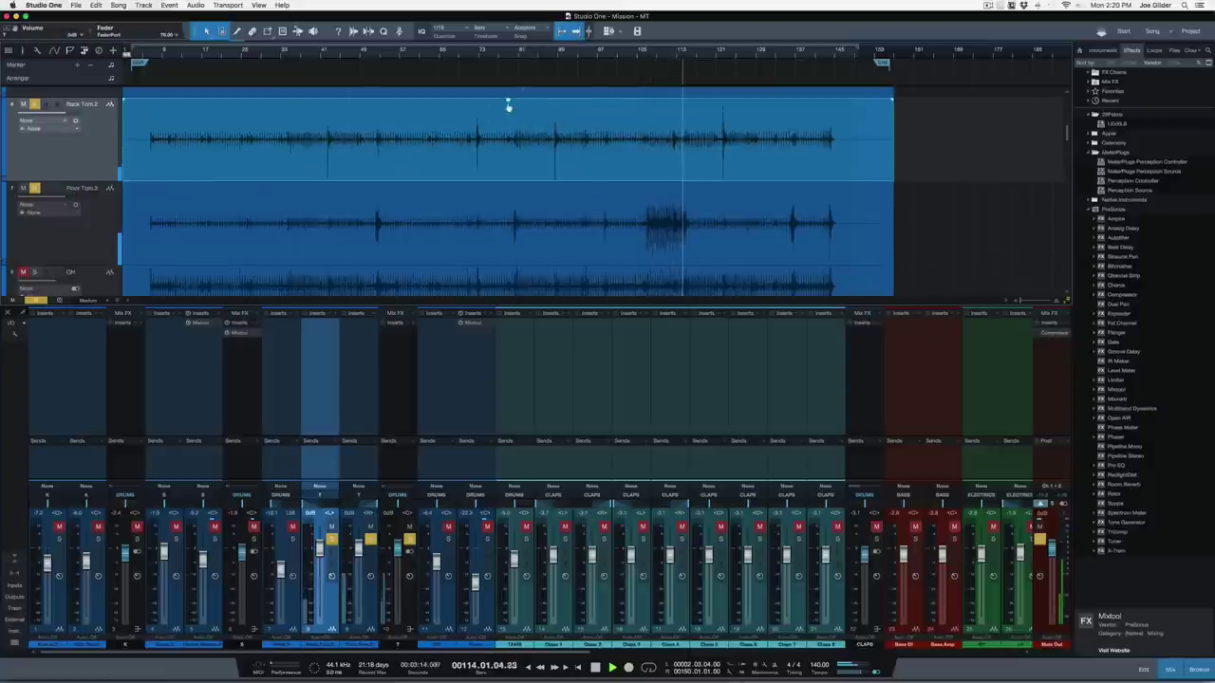
drag(508, 100, 507, 104)
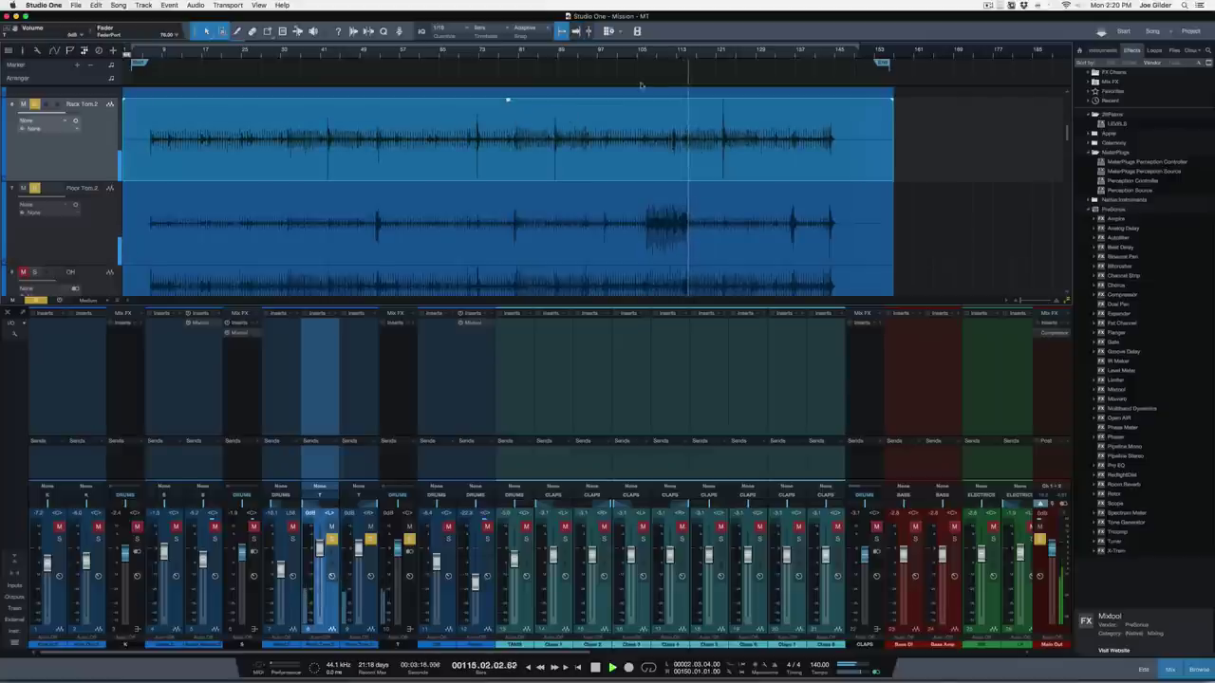
click(673, 78)
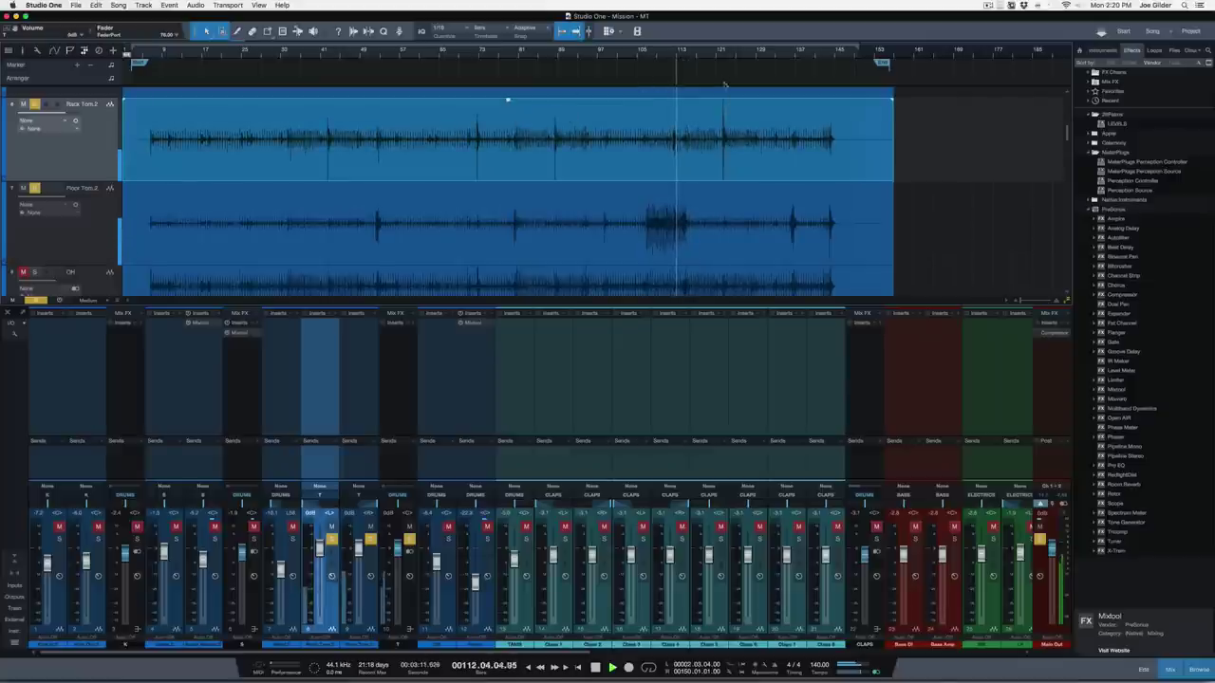
click(720, 54)
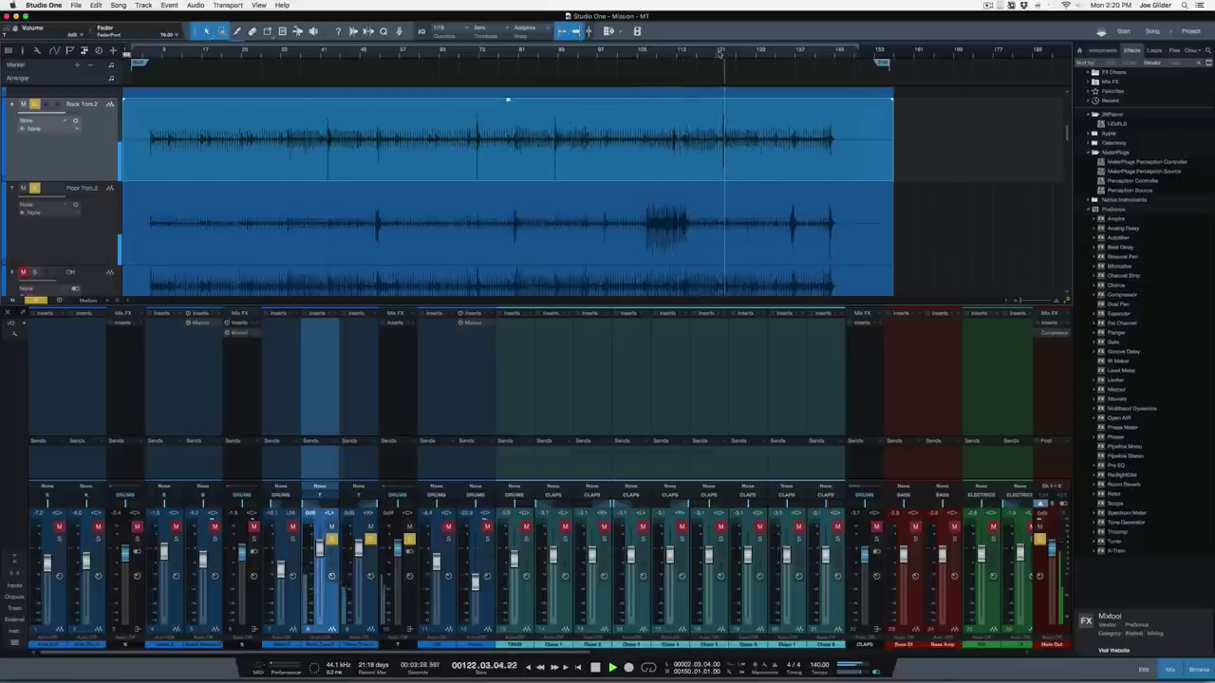
click(719, 54)
key(shift+s)
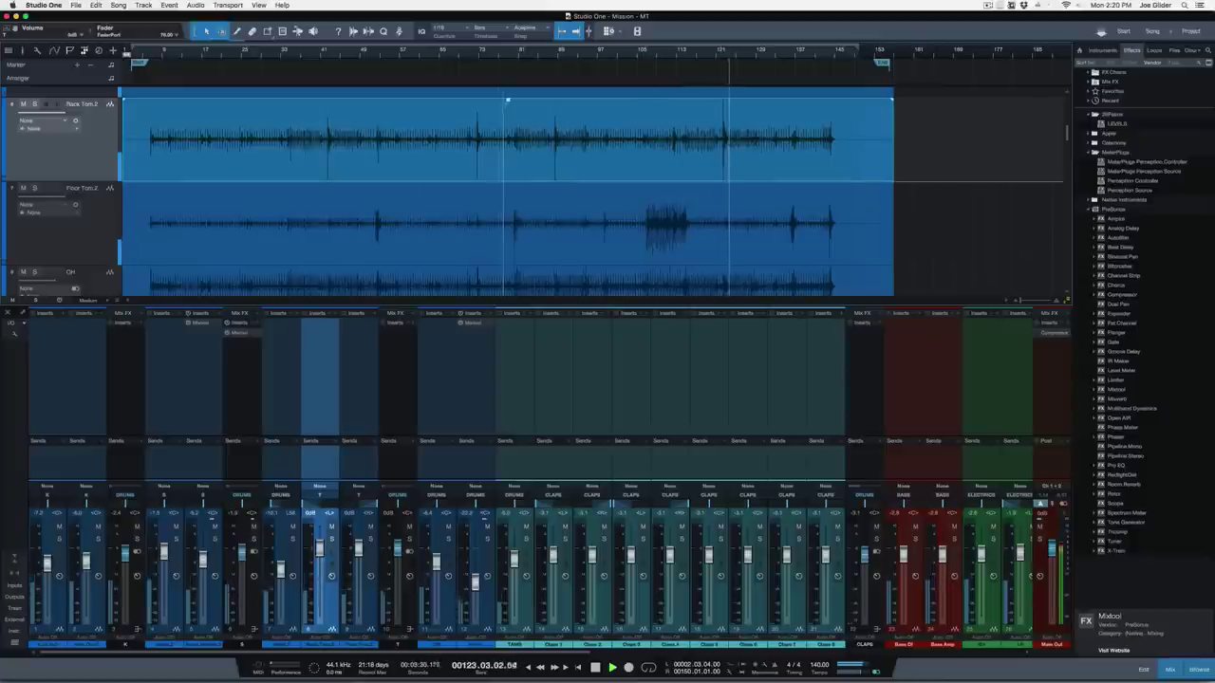
drag(508, 99, 509, 107)
Play the full mix from about bar 107, adjust the toms bus fader and raise the Room fader
click(649, 55)
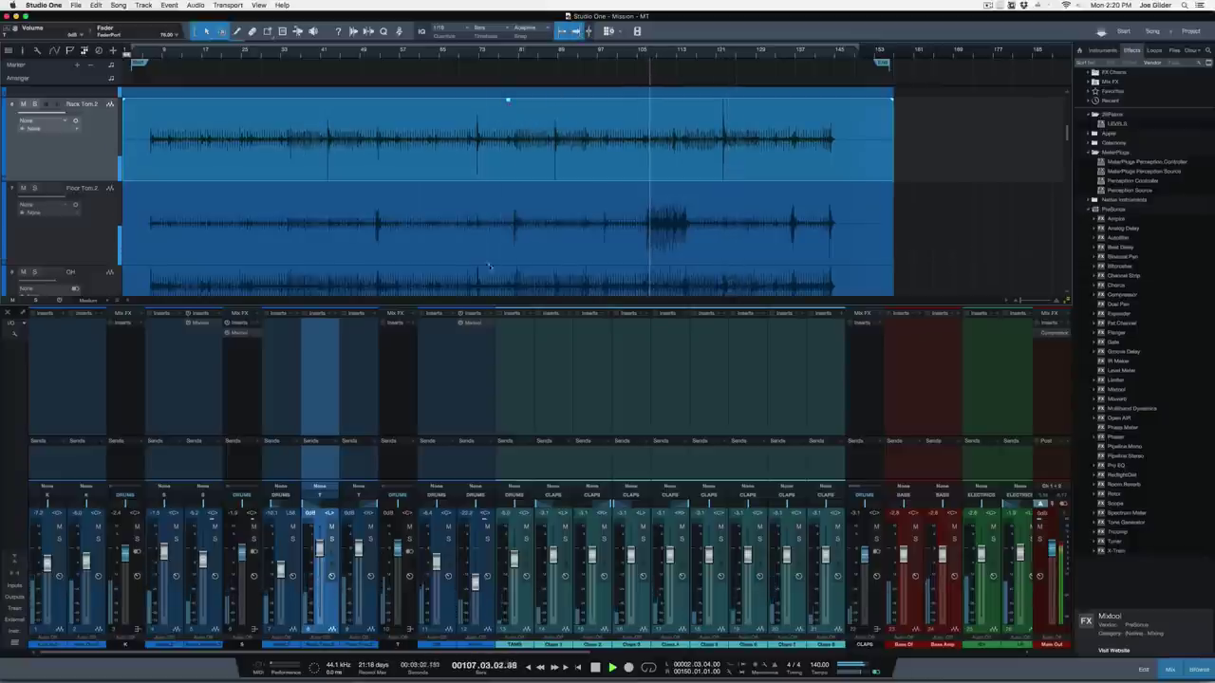
click(398, 462)
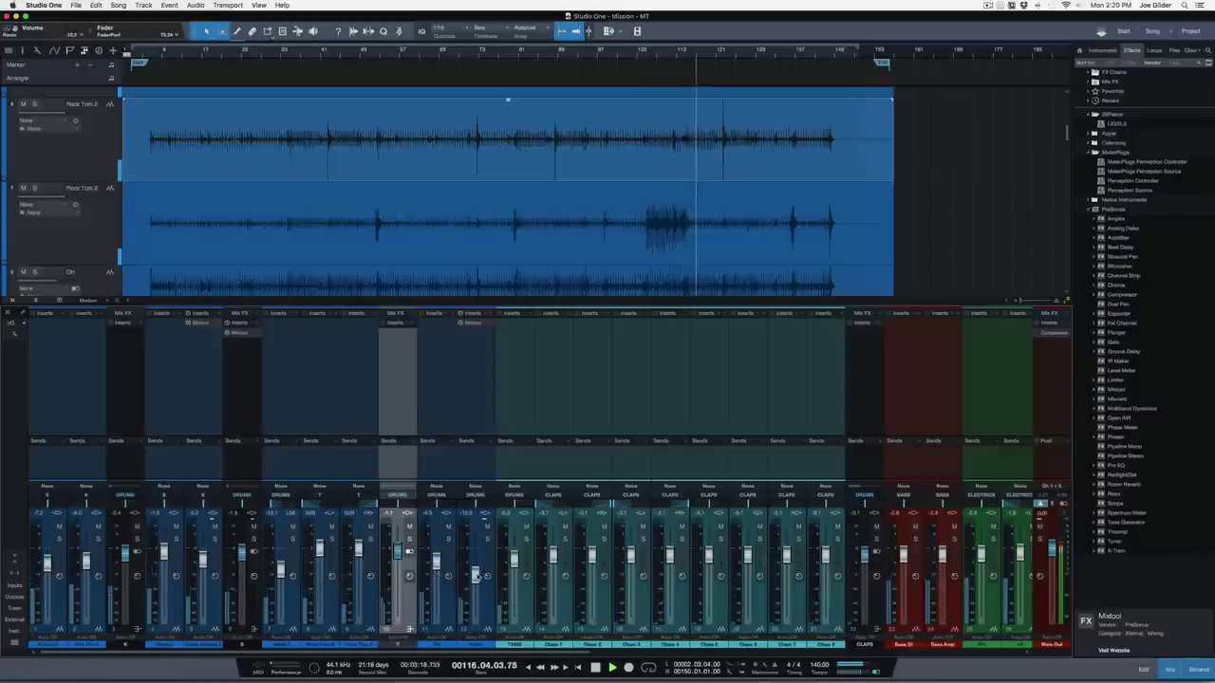
Lower the Vox Dbl fader slightly against the playing mix and stop playback at the end of the song
scroll(643, 406, right, 10)
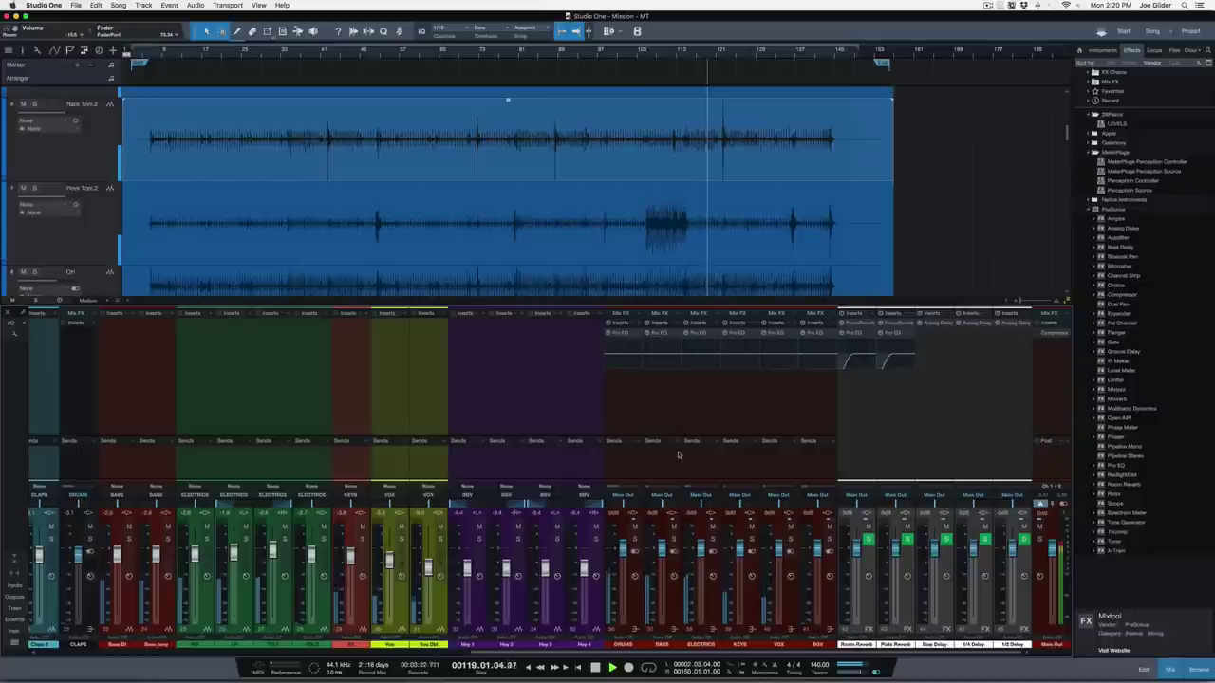
click(407, 463)
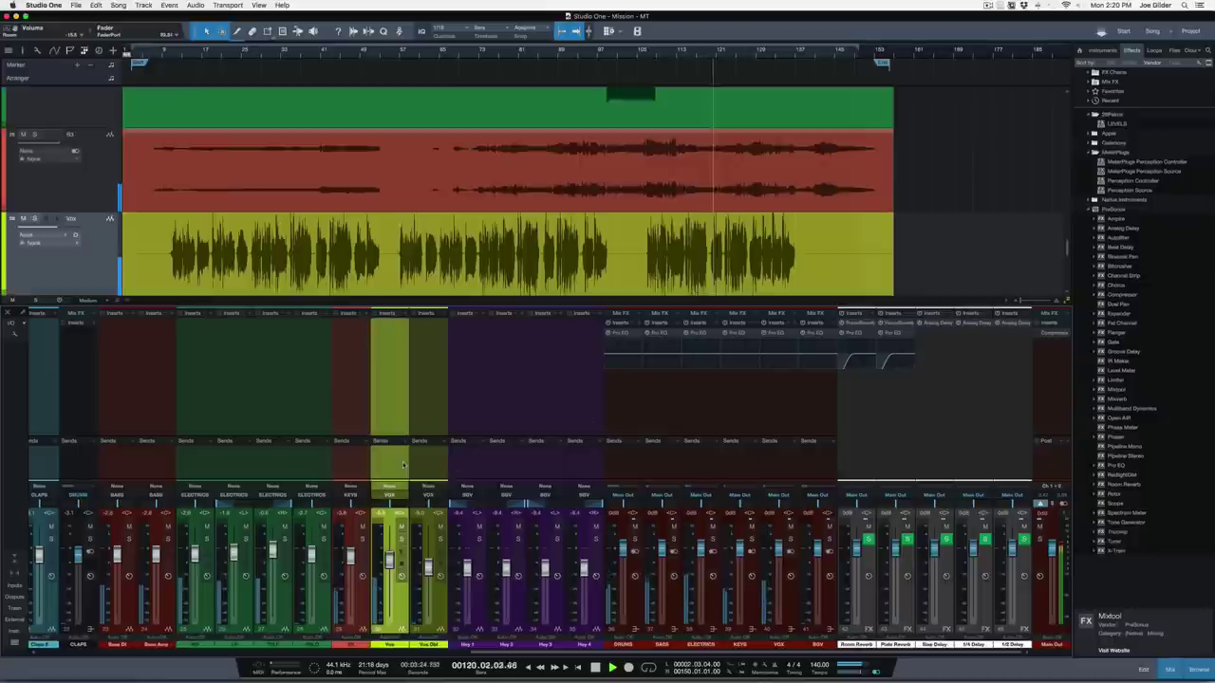
shift+click(421, 464)
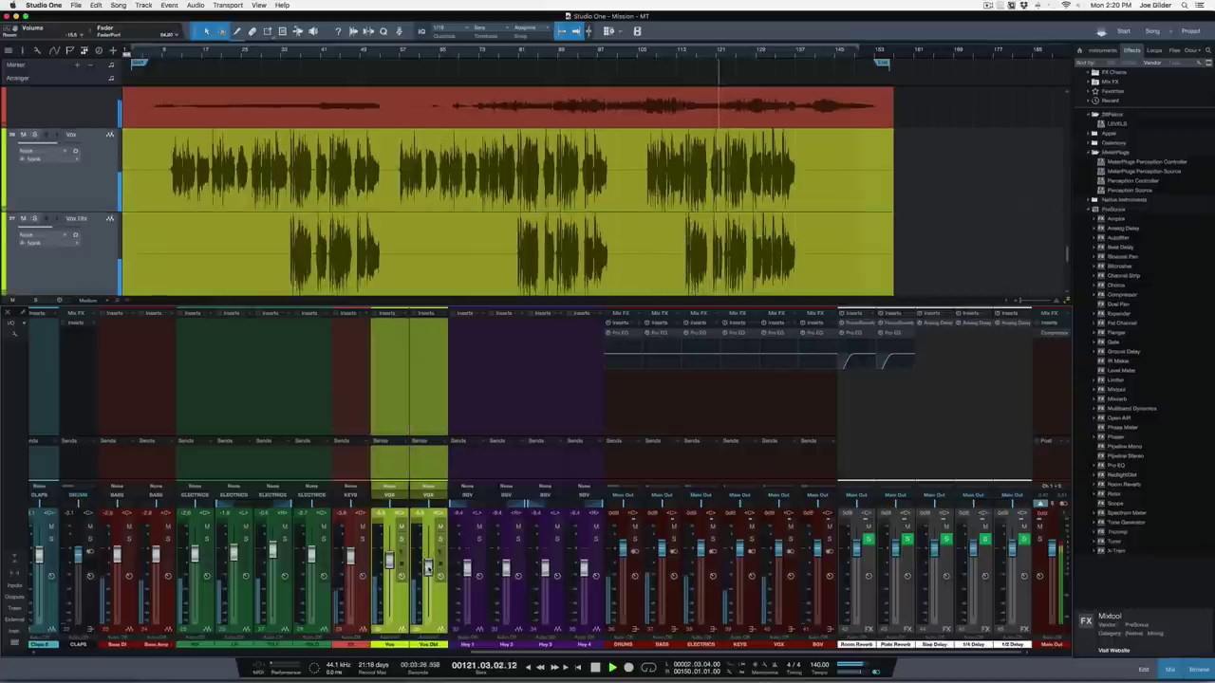
click(436, 603)
drag(429, 567, 429, 573)
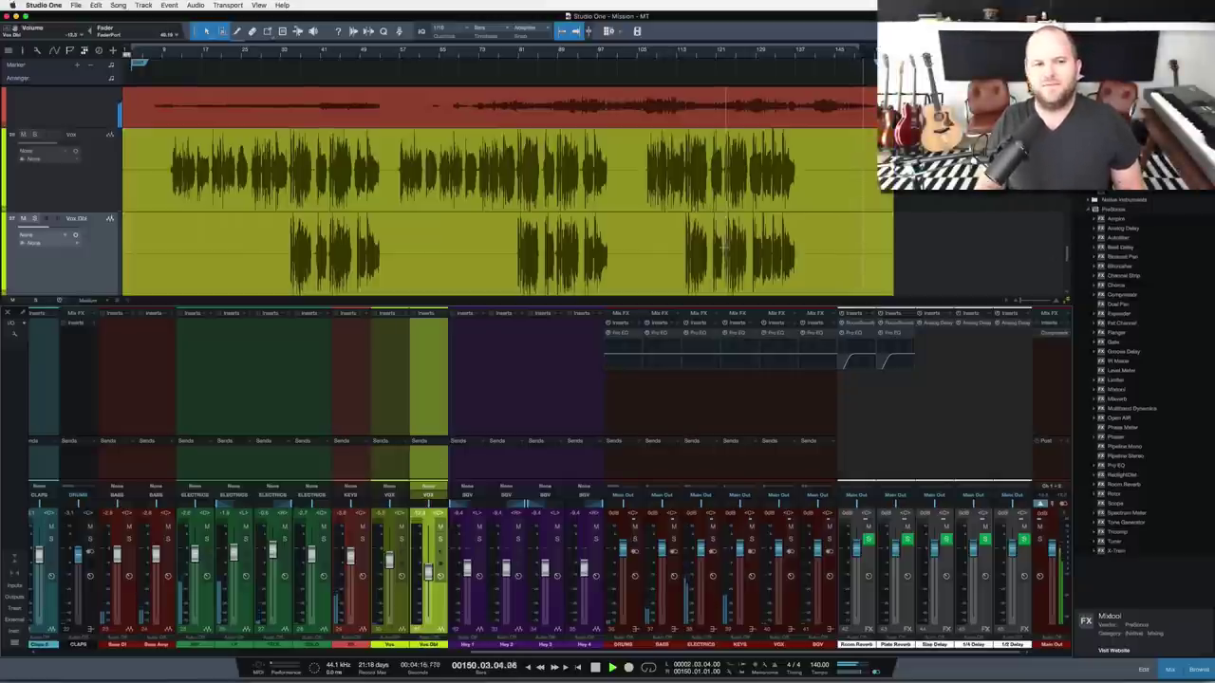
key(space)
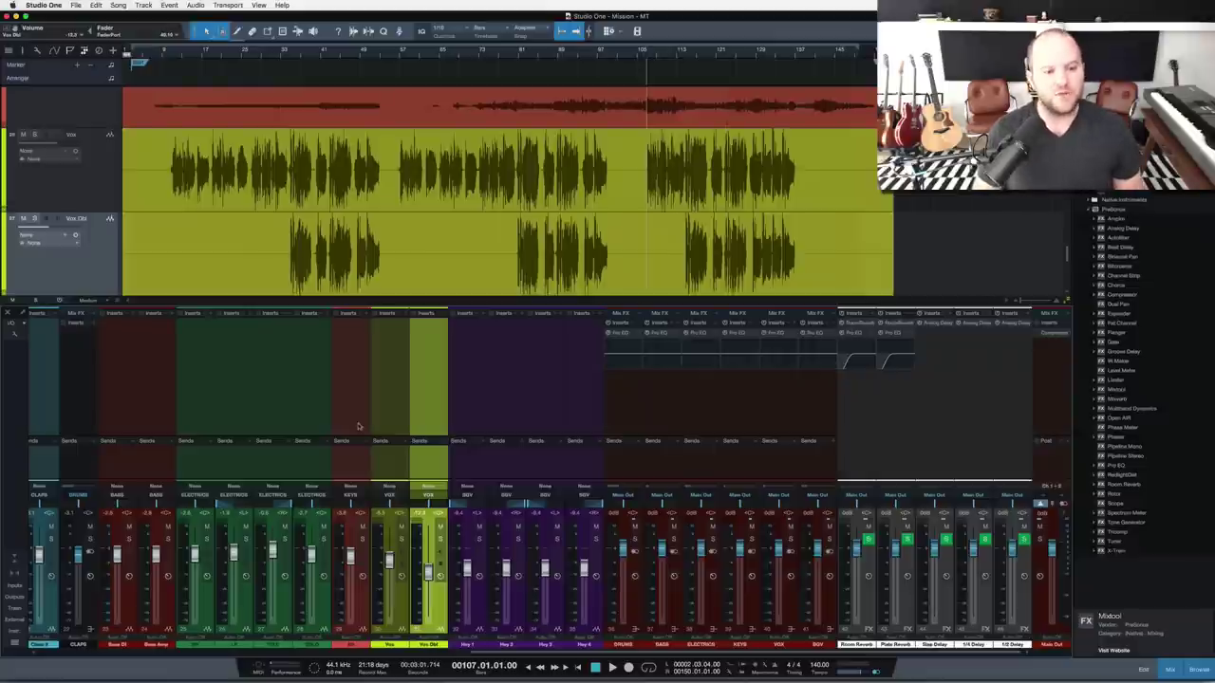
Solo the first electric guitar channel, play it briefly from bar 107, stop playback and clear the solo
scroll(493, 283, up, 6)
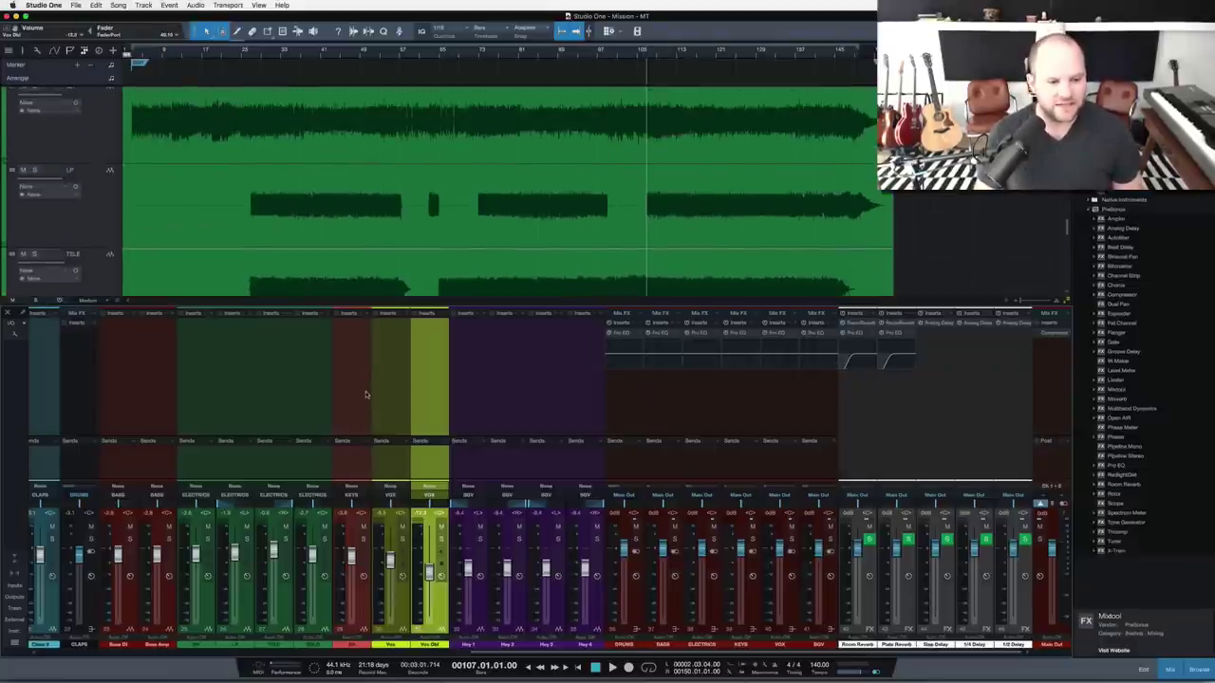
click(197, 470)
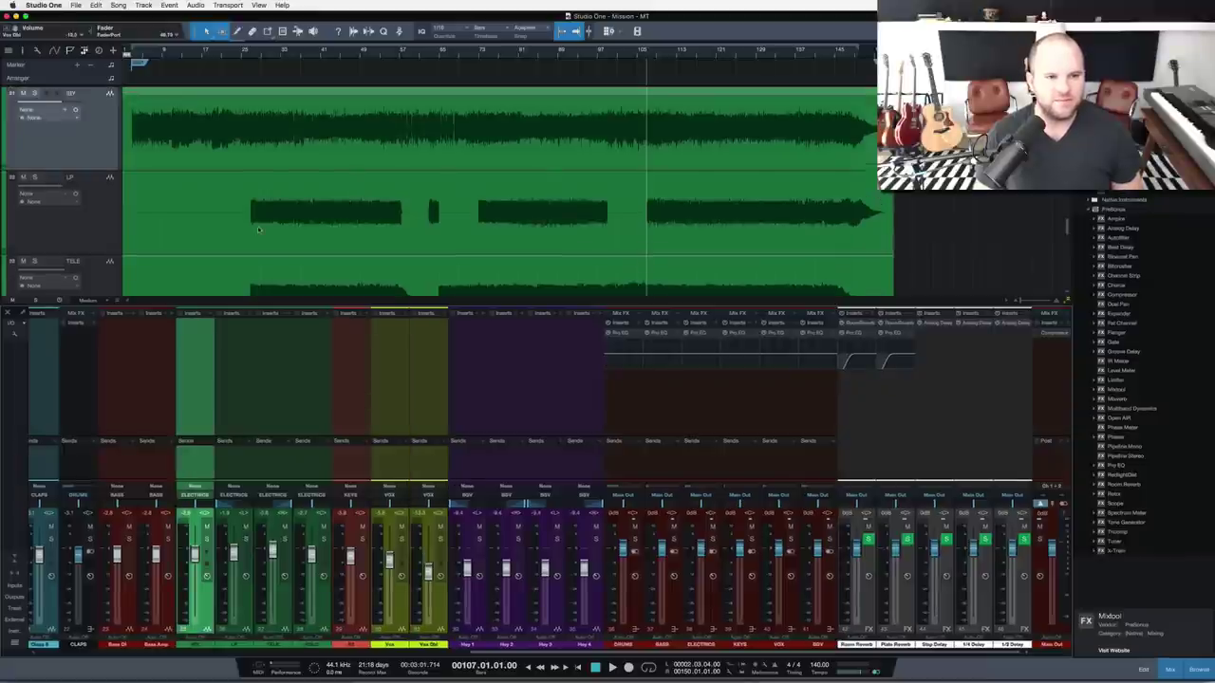
key(s)
key(space)
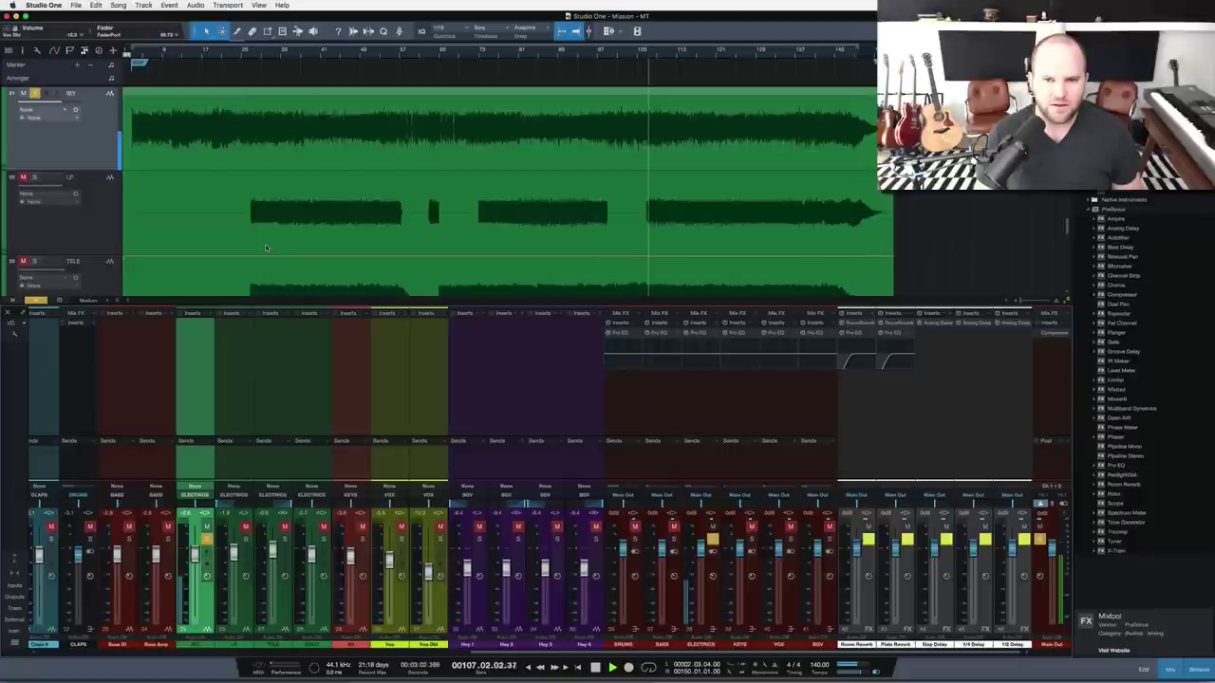
key(space)
key(s)
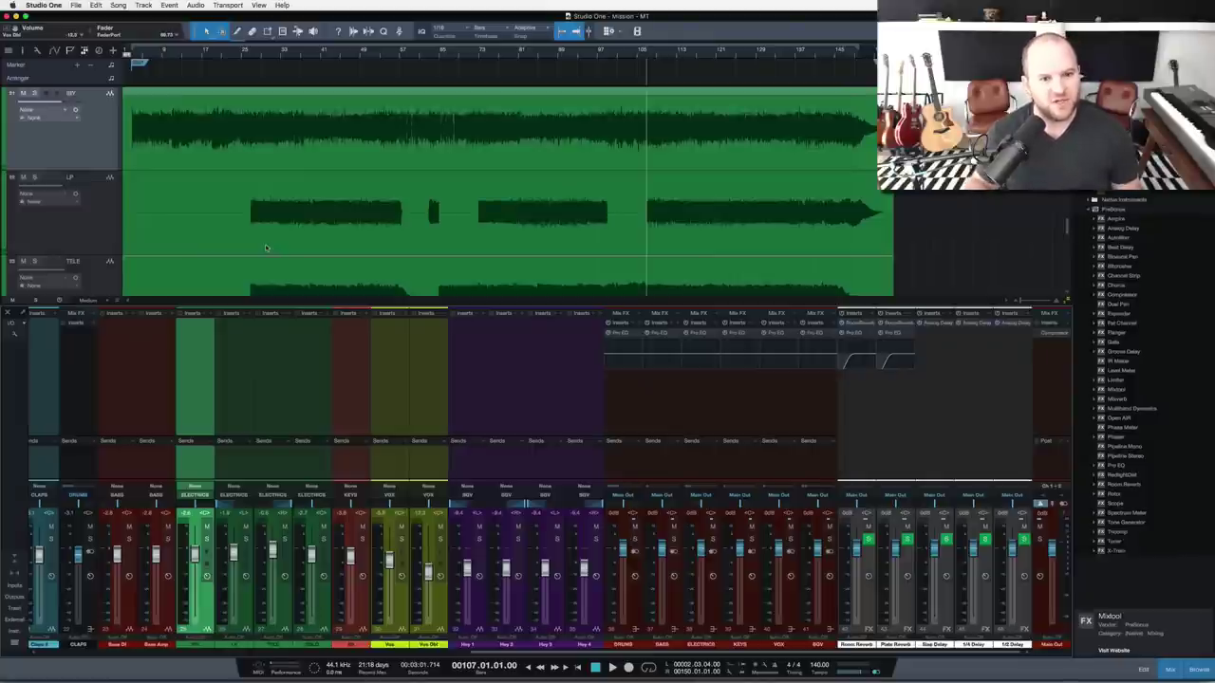
Shrink the track heights and hide the mixer console so the arrangement shows every track from Kick In to Hey 4
scroll(391, 370, left, 10)
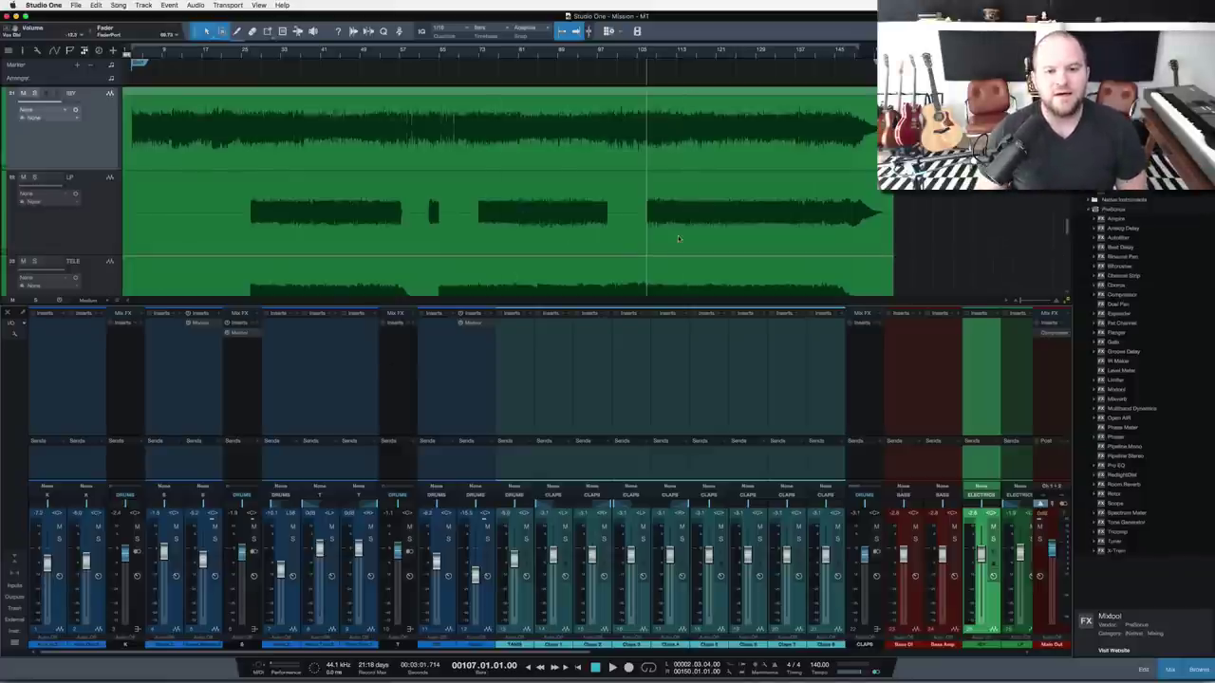
scroll(679, 238, down, 5)
scroll(679, 238, up, 6)
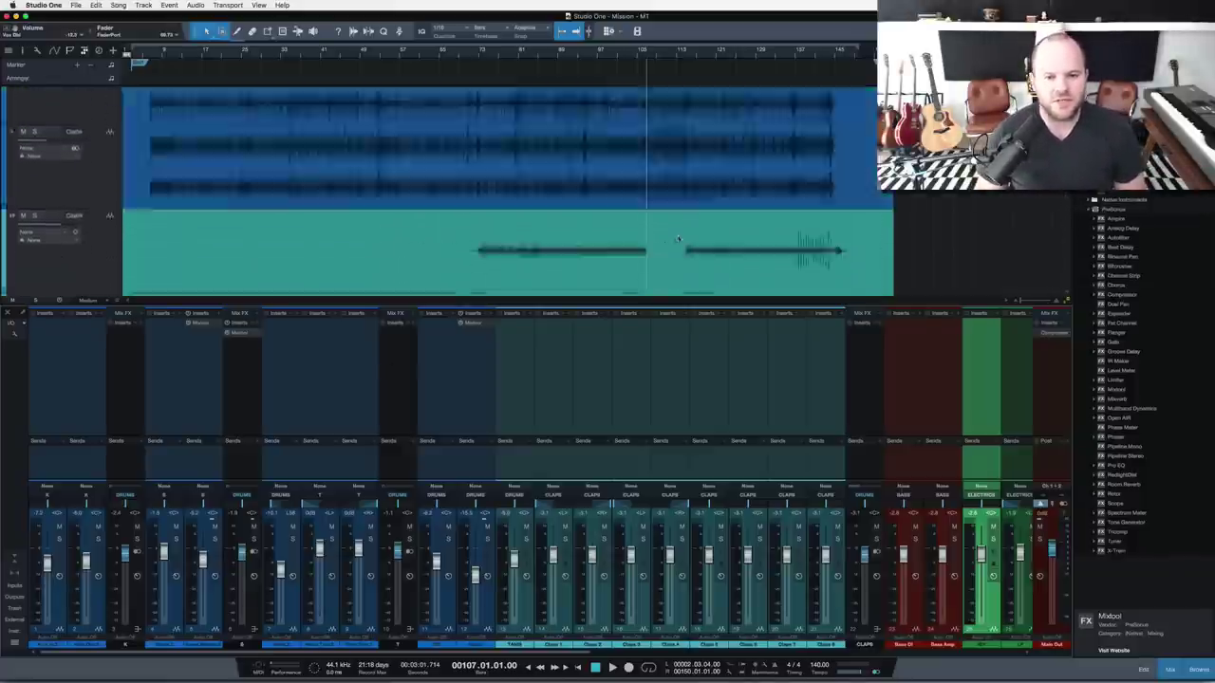
scroll(679, 240, down, 6)
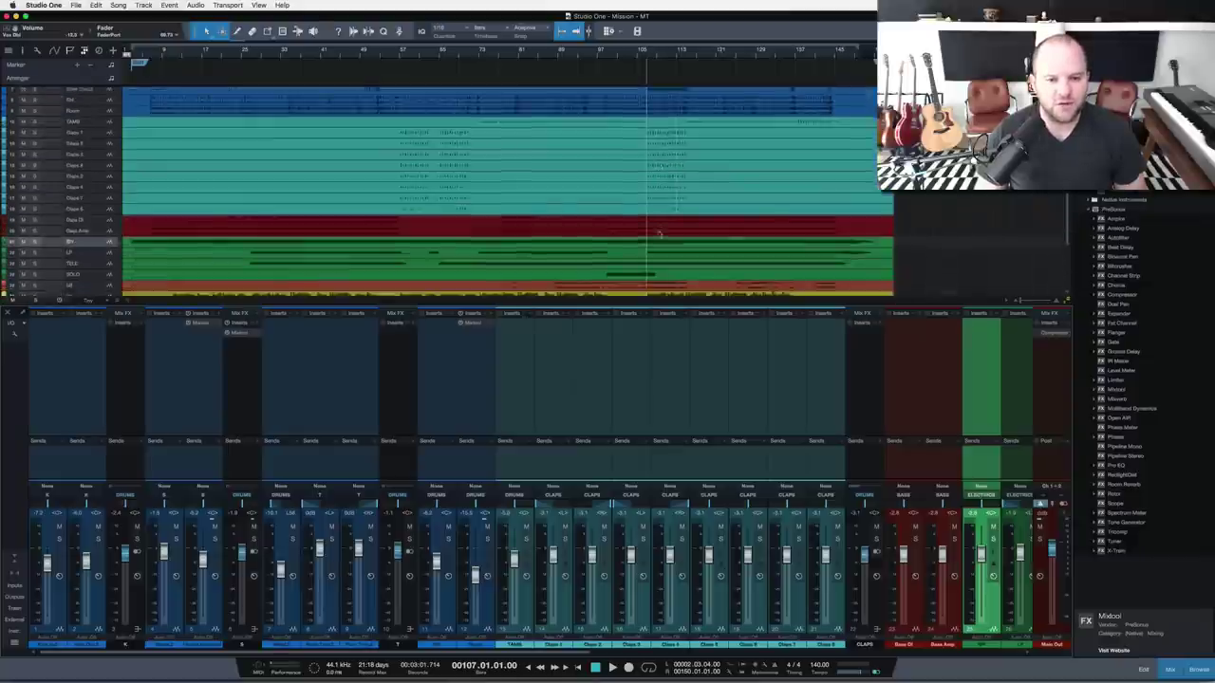
scroll(659, 249, up, 3)
scroll(652, 260, down, 5)
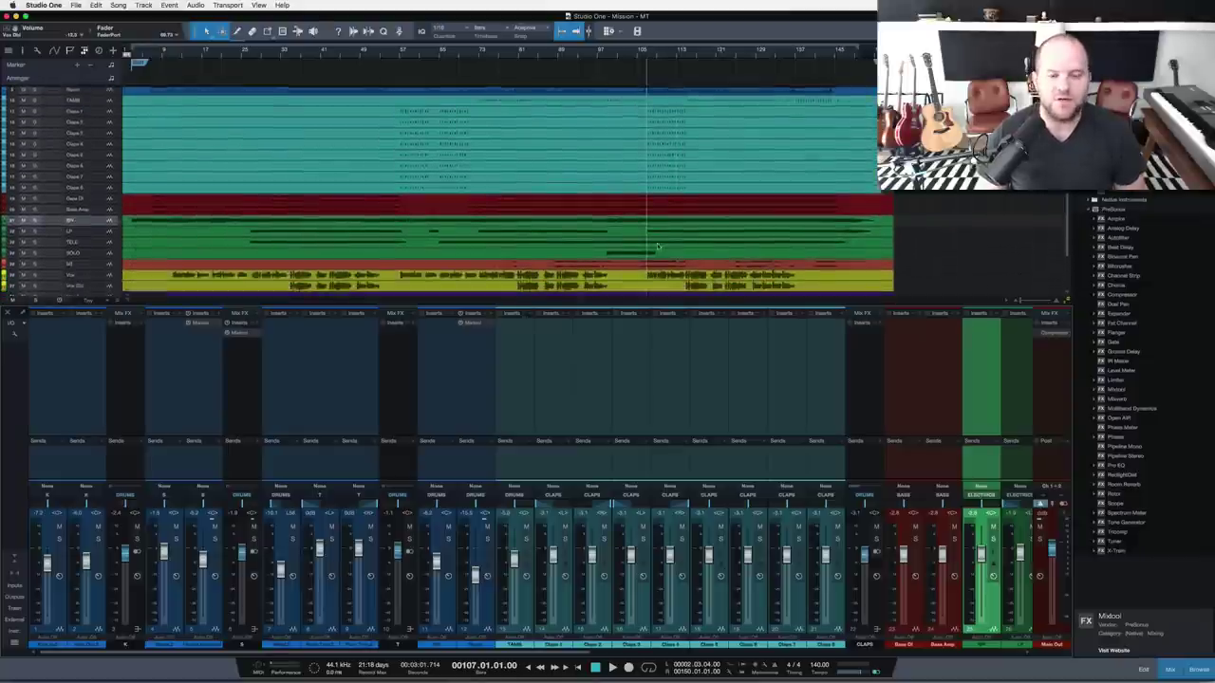
scroll(650, 258, down, 1)
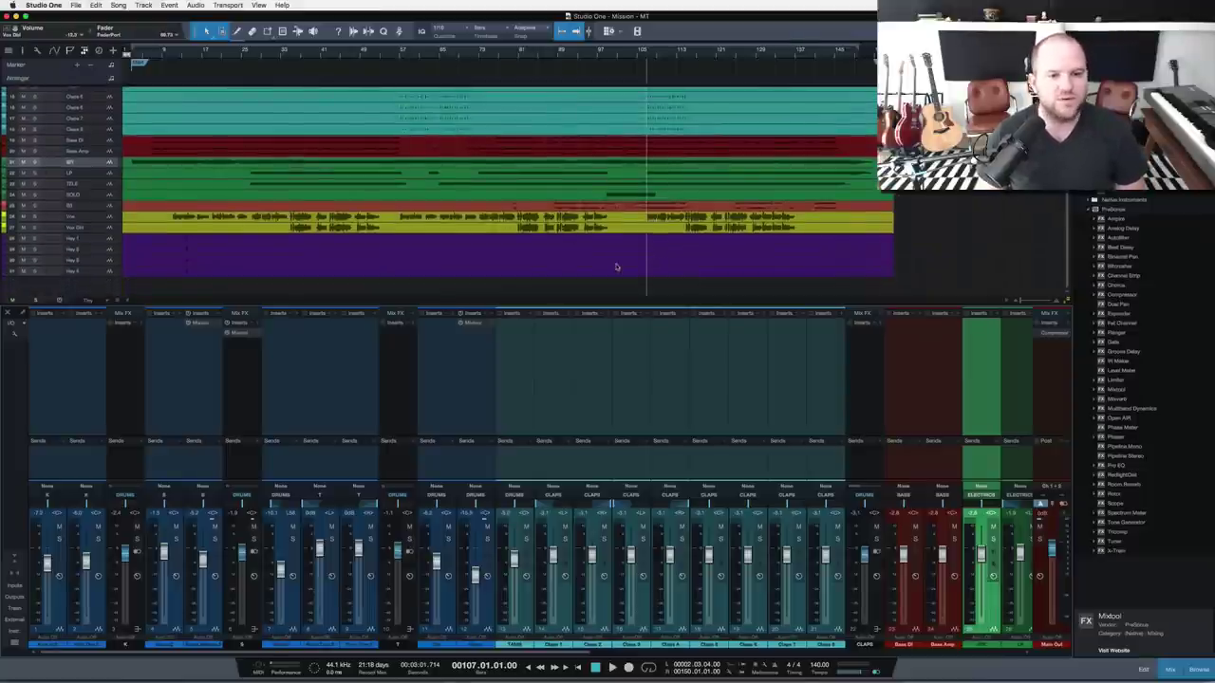
scroll(617, 267, up, 6)
scroll(596, 164, down, 1)
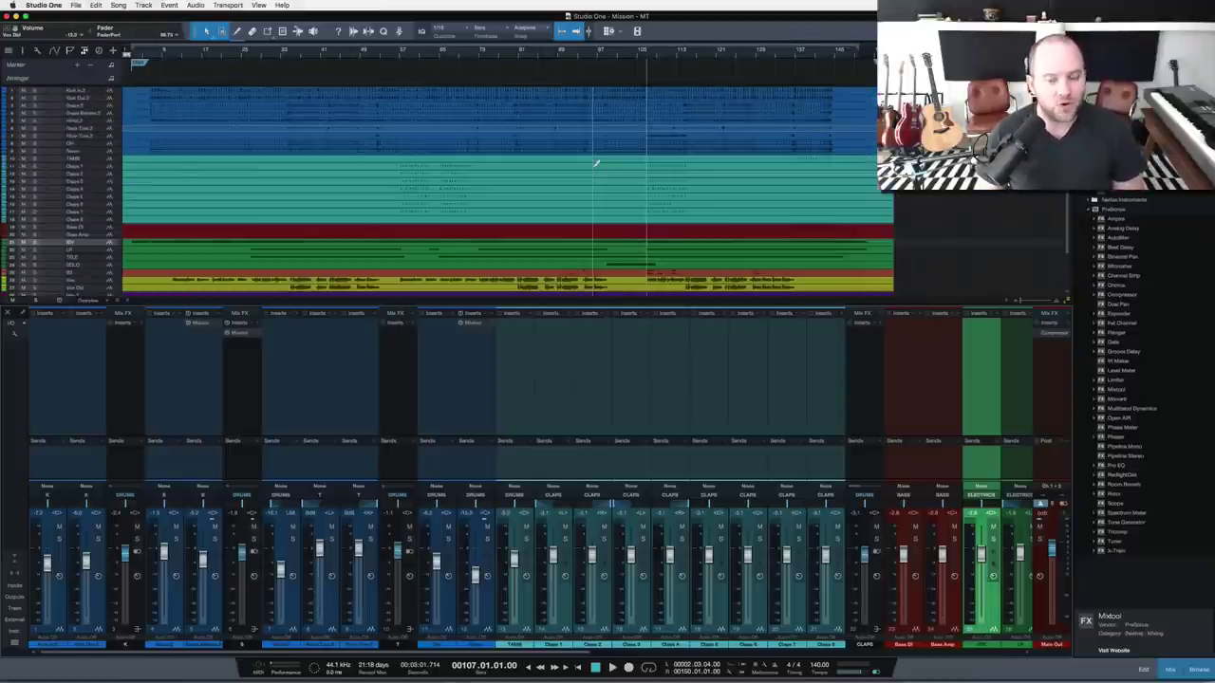
key(shift+w)
key(F3)
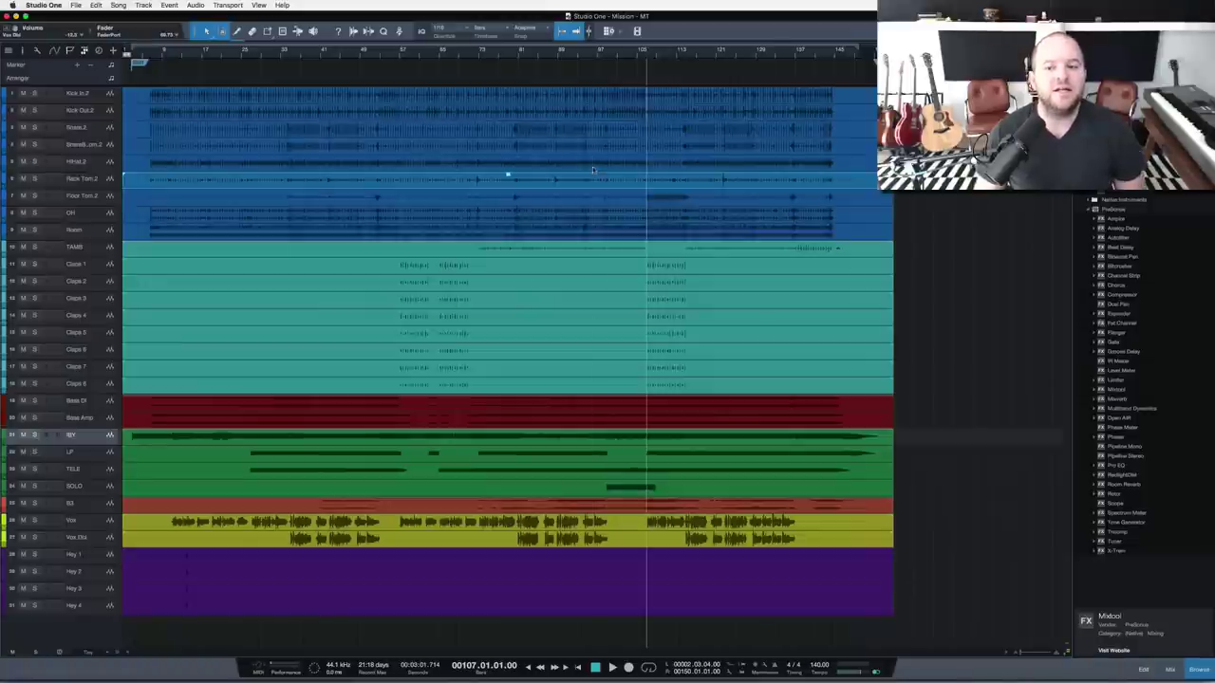